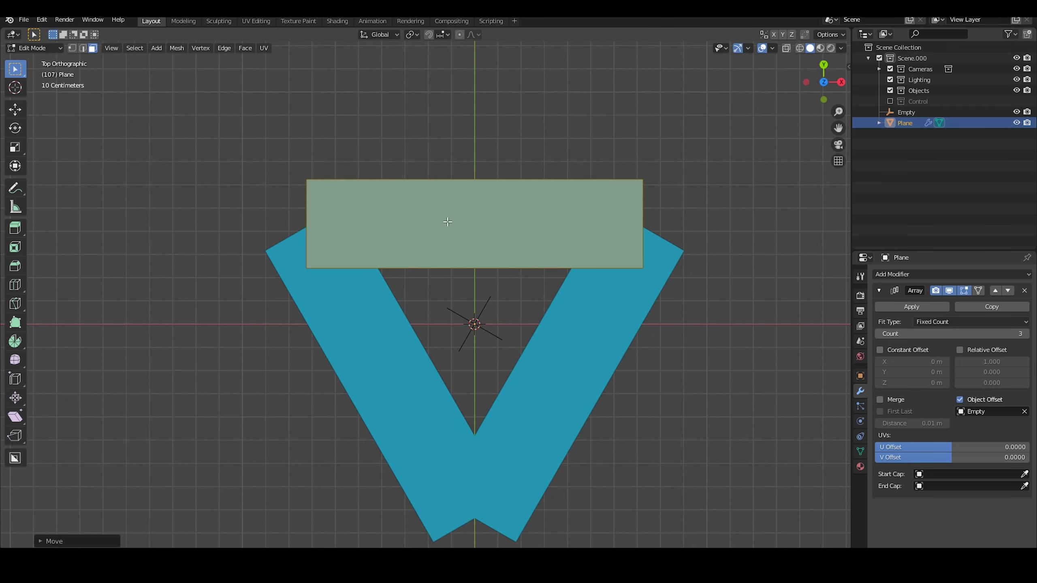
- Narrow the plane along X to 0.5556 and enable Merge on the Array
key(s)
key(x)
click(625, 273)
click(880, 400)
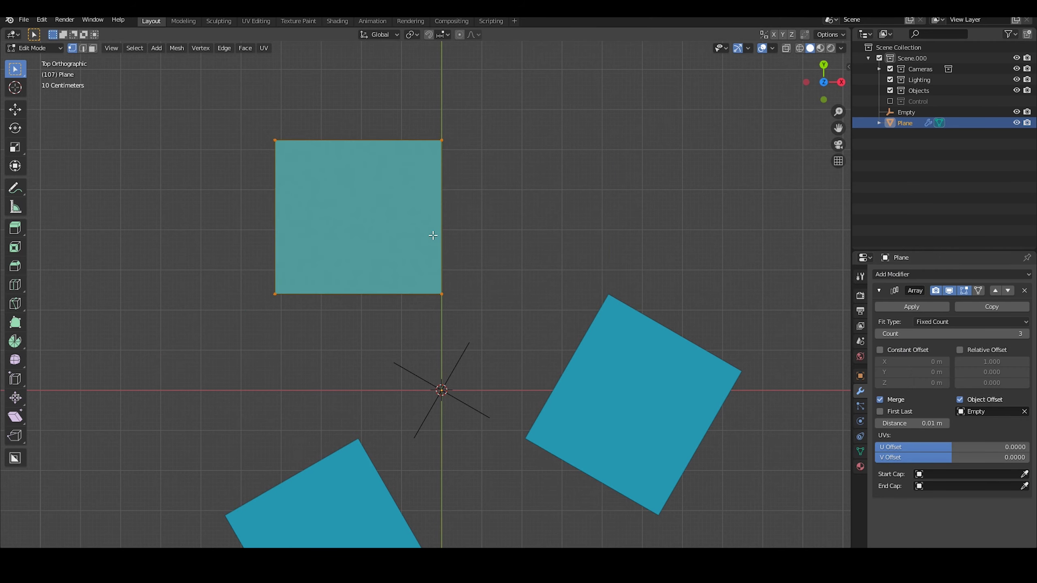
- Mirror the plane across the Empty with Hard Ops and deselect the mesh
key(alt+x)
click(350, 386)
scroll(555, 297, down, 2)
key(alt+a)
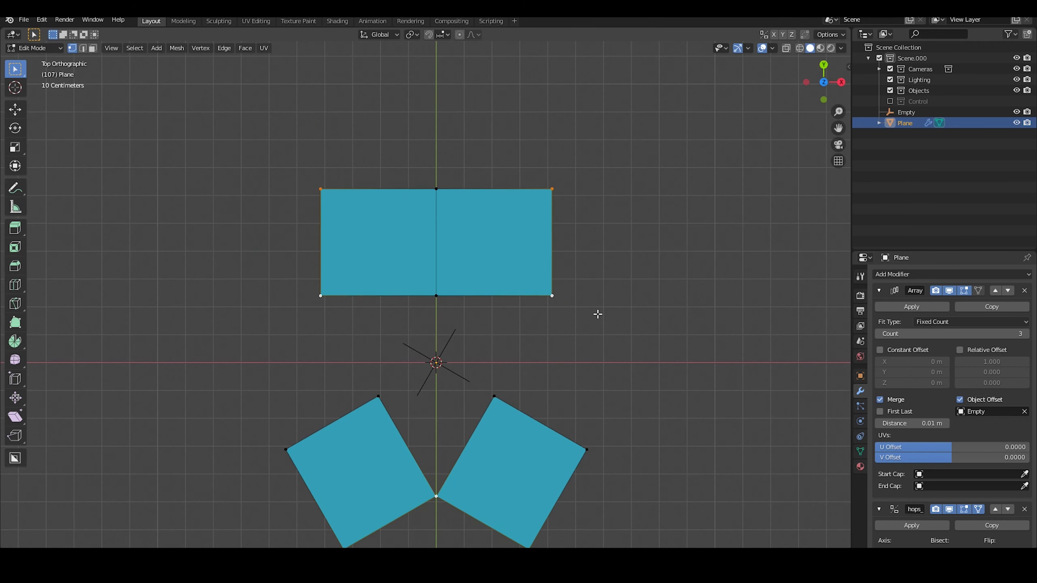
- Stretch the top outer corners outward along X and reposition the lower-left inner vertex
key(ctrl+z)
key(g)
key(x)
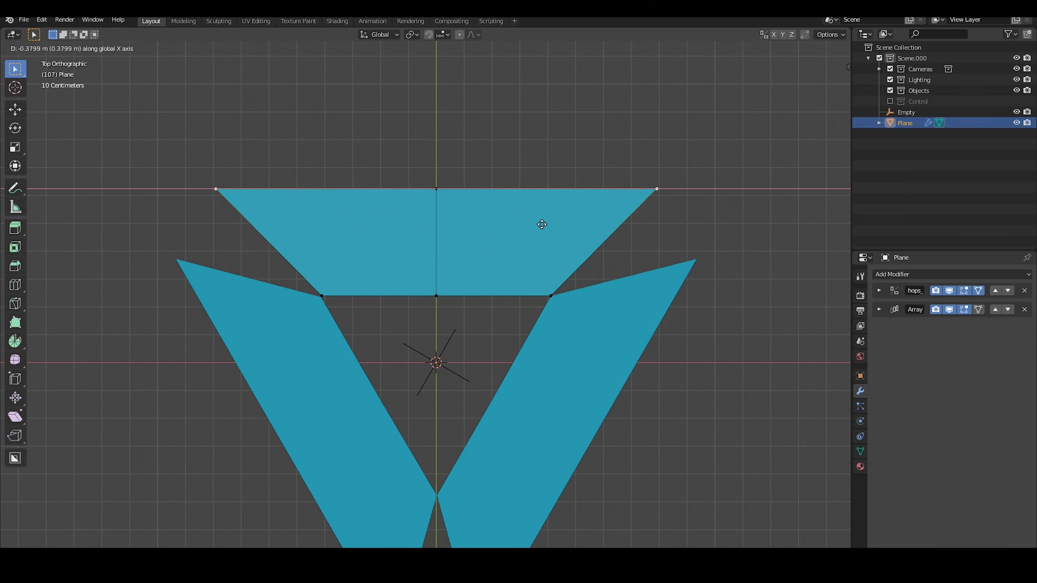
click(464, 243)
click(322, 296)
scroll(322, 299, up, 5)
key(g)
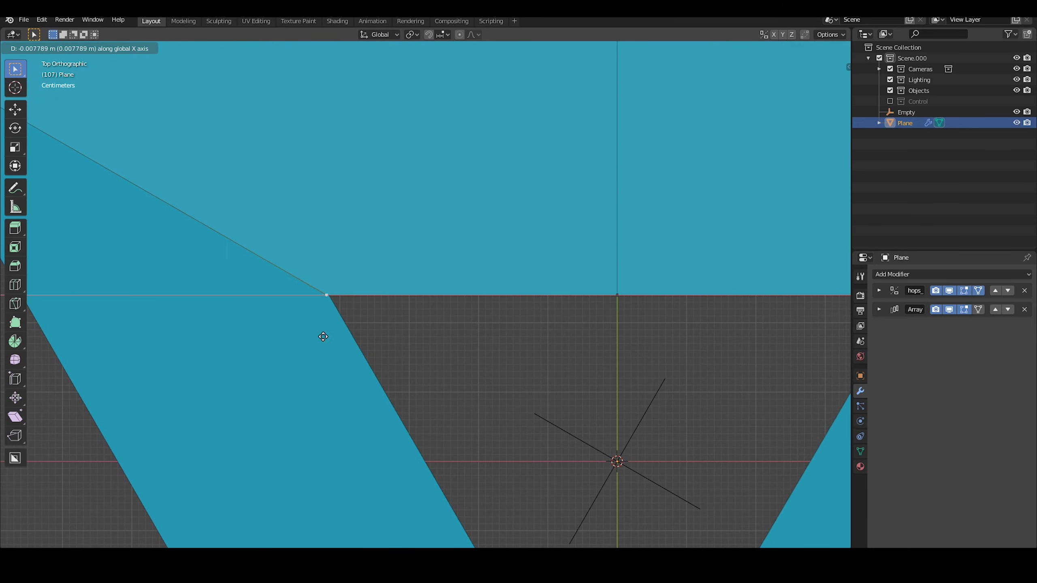
click(323, 337)
- Review the Array and Mirror settings and the whole triangular shape from top view
click(878, 309)
click(878, 290)
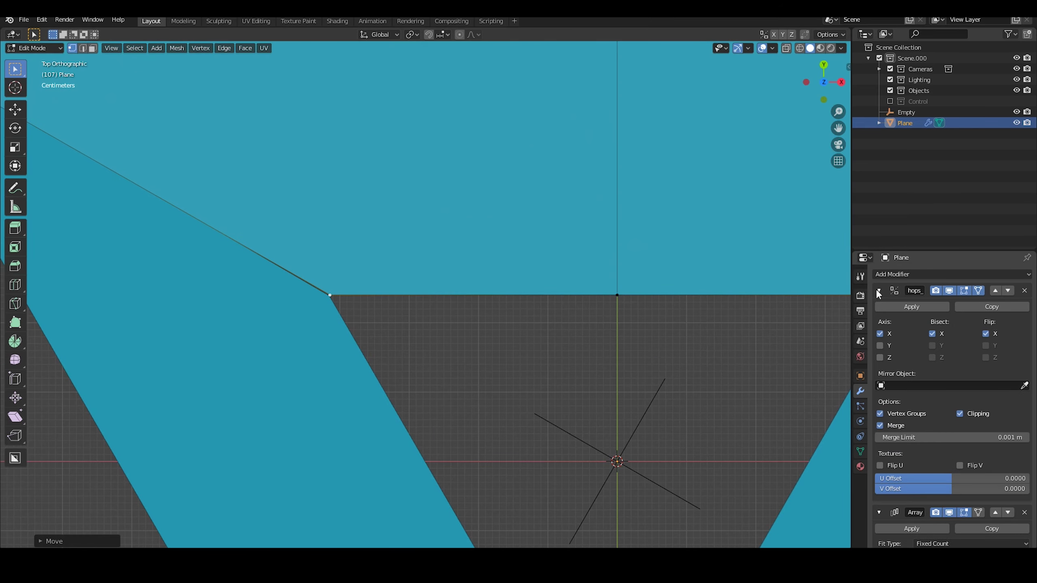
scroll(509, 354, down, 5)
middle_drag(510, 354, 444, 245)
click(749, 47)
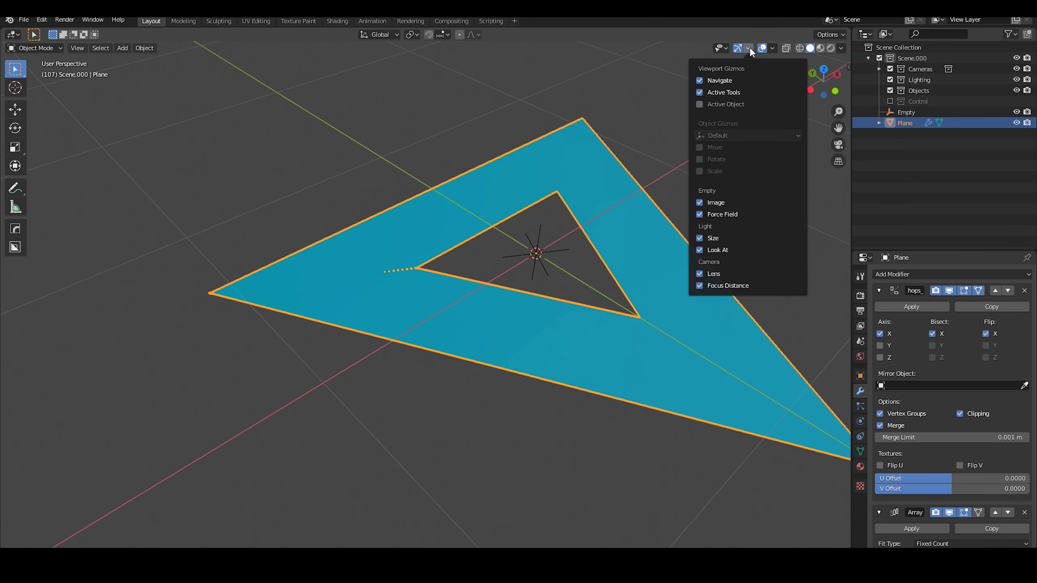
key(KP_7)
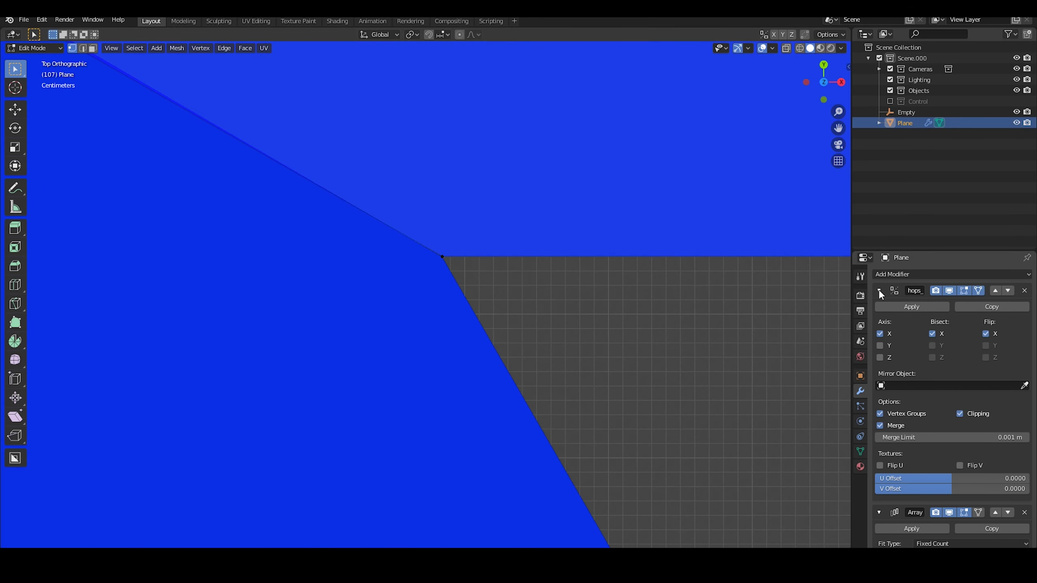
click(879, 291)
- Reposition the corner vertices so the outer corners meet cleanly
key(x)
key(x)
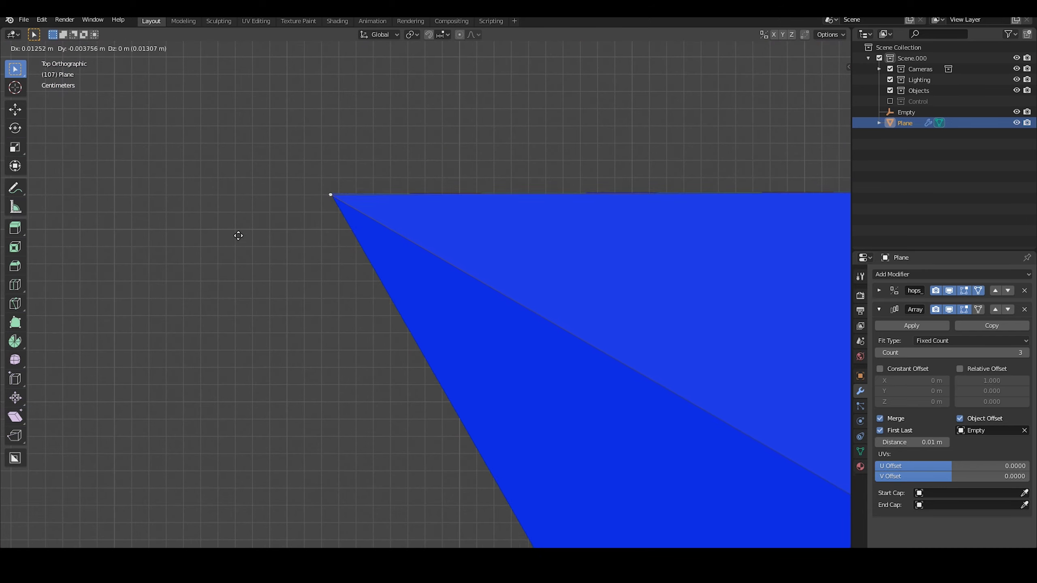
click(291, 190)
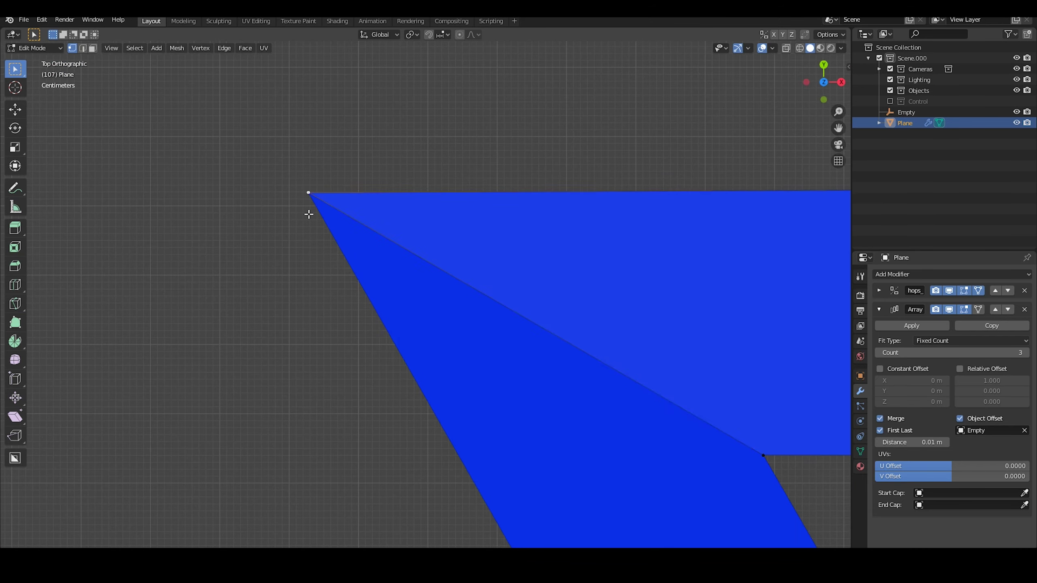
scroll(309, 214, down, 6)
scroll(348, 238, up, 6)
key(g)
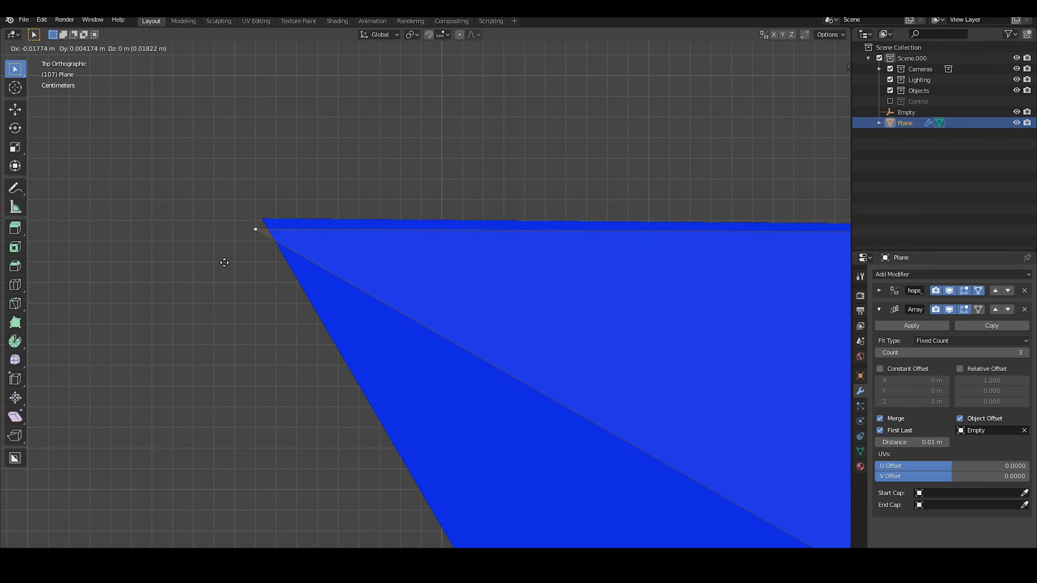
click(225, 262)
scroll(358, 310, down, 4)
scroll(345, 251, up, 3)
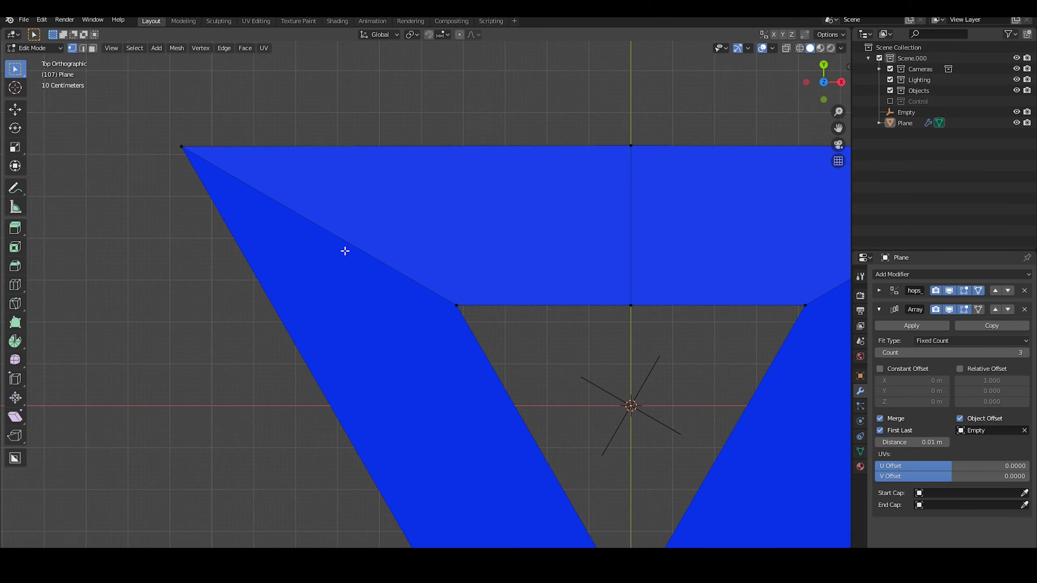
- Finish the knife cut across the base quad at the top edge vertex
key(a)
click(330, 145)
key(Return)
scroll(455, 209, down, 3)
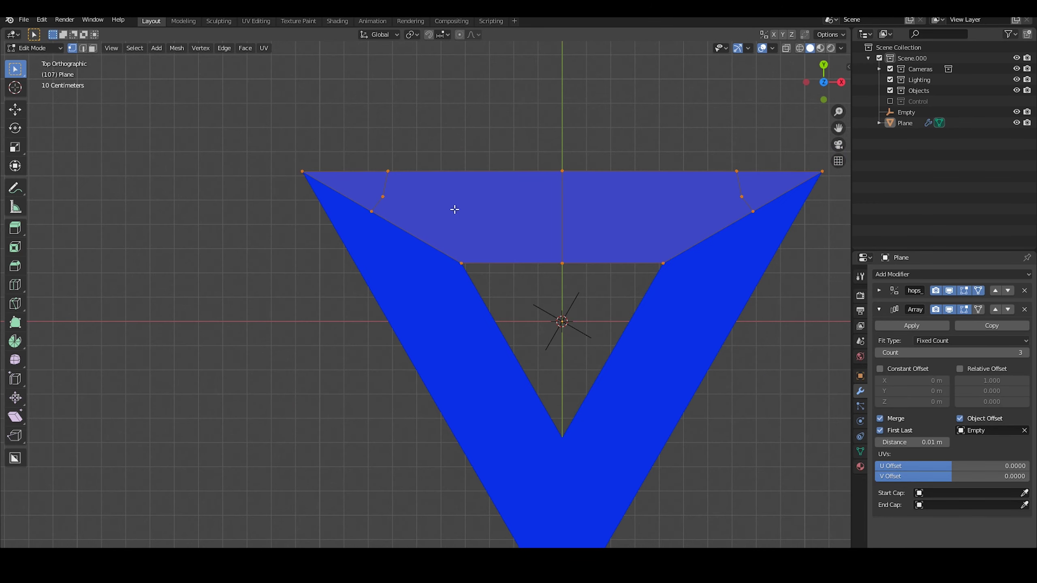
- Extrude the frame edges outward along the normal
key(e)
middle_drag(414, 209, 770, 50)
click(420, 156)
scroll(420, 157, down, 3)
- Switch the viewport to single-colour shading and return to top view in Edit Mode
key(Tab)
click(841, 47)
key(Tab)
scroll(371, 261, up, 3)
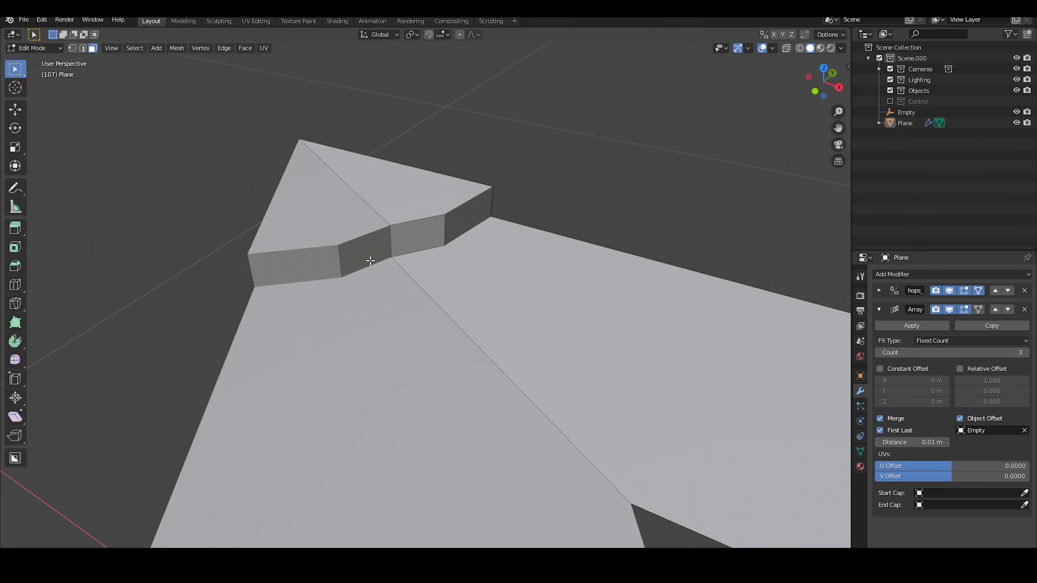
key(KP_7)
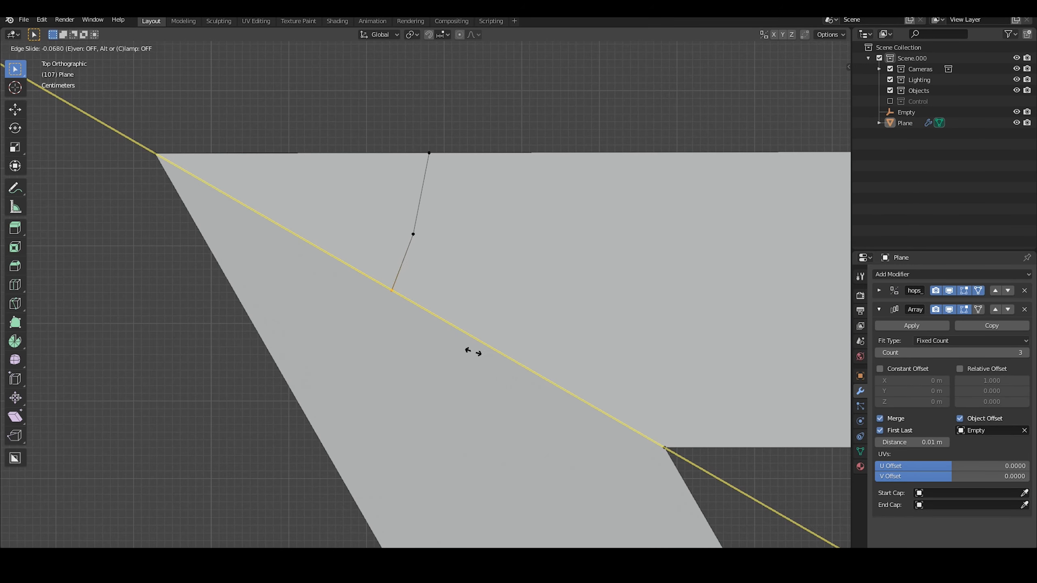
- Edge-slide the frame edge into place and check it from an orbited view
click(622, 392)
middle_drag(359, 285, 463, 292)
key(KP_7)
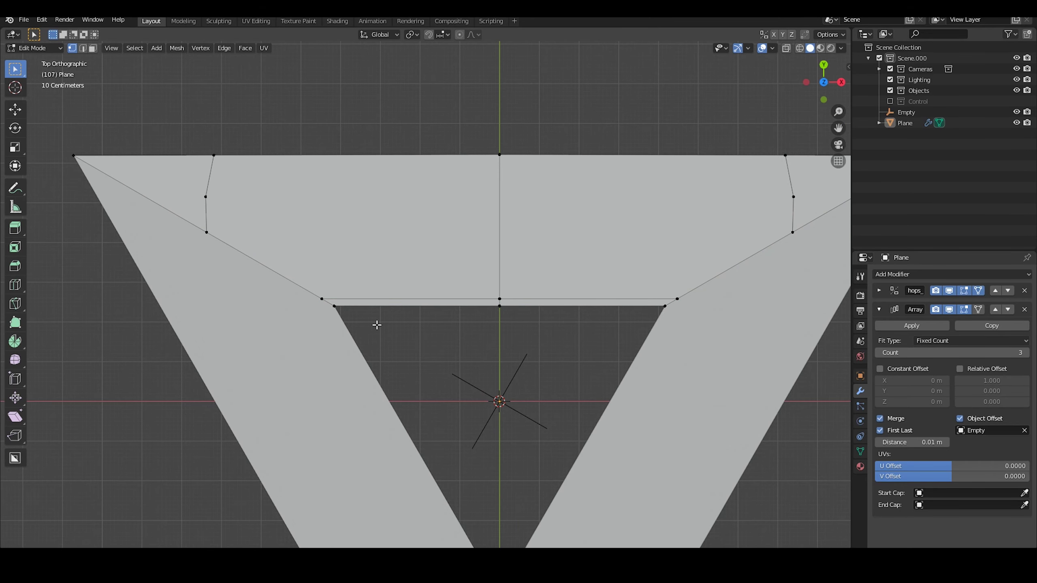
shift+middle_drag(393, 303, 398, 295)
key(alt+a)
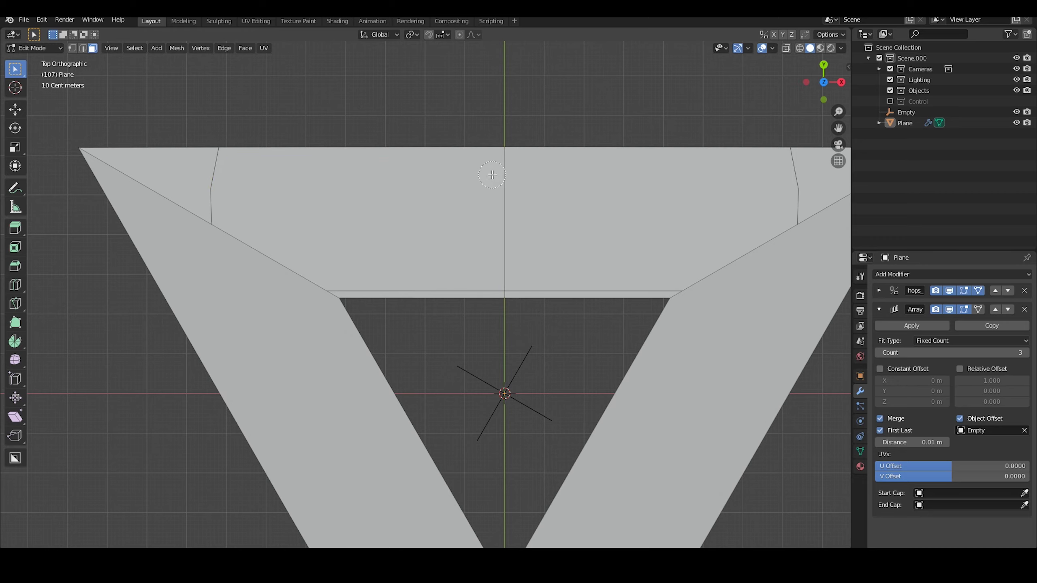
- Inspect the frame from tilted and top views in edge and face select modes
middle_drag(183, 270, 491, 270)
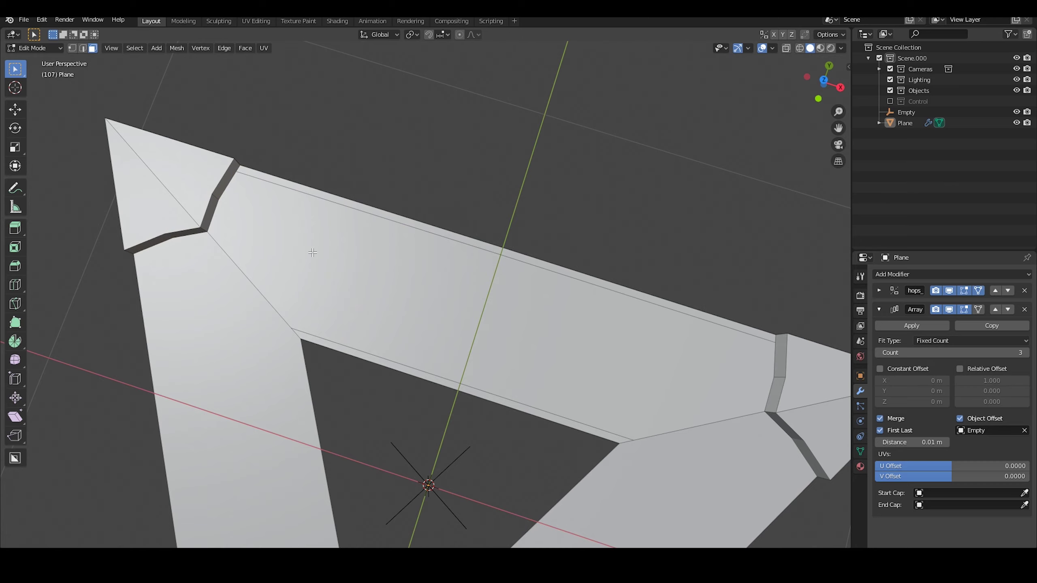
key(KP_7)
key(2)
middle_drag(370, 215, 392, 220)
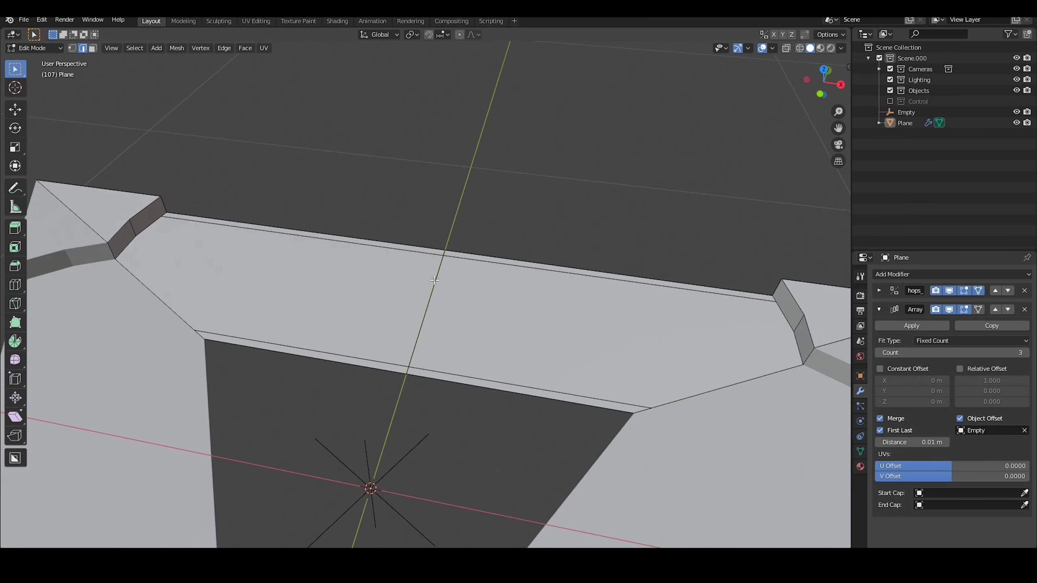
key(KP_7)
scroll(584, 287, down, 4)
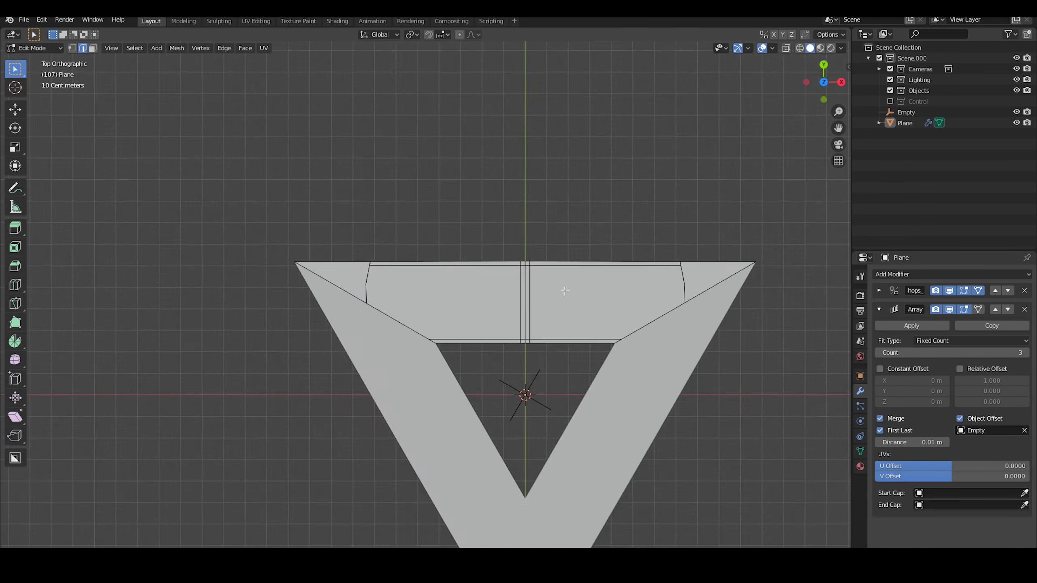
key(3)
middle_drag(585, 287, 418, 257)
scroll(613, 245, down, 3)
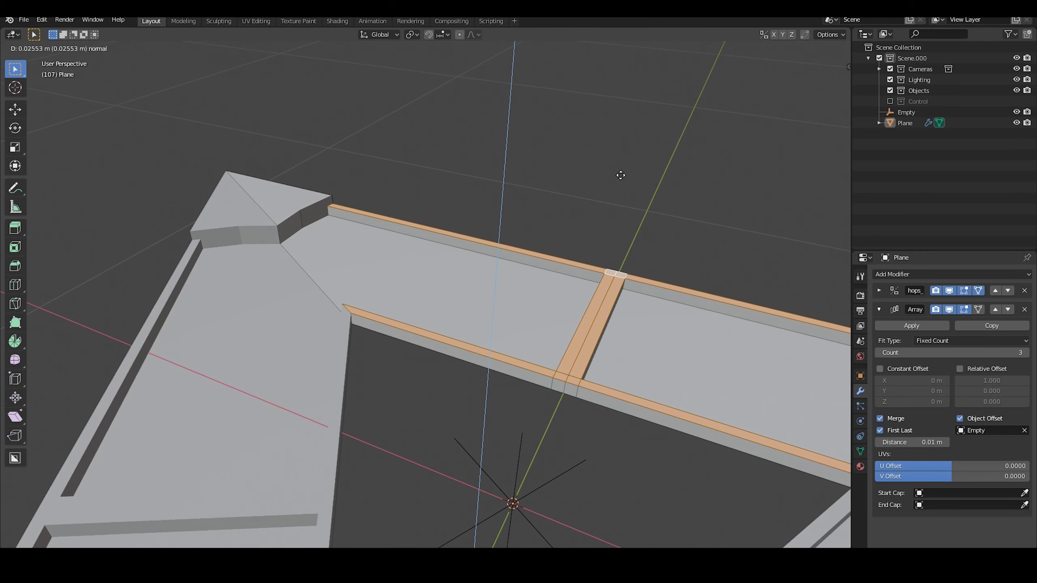
- Enable Cavity in the viewport shading and look closely at the frame corner
key(Tab)
scroll(612, 204, down, 3)
scroll(398, 262, up, 2)
click(841, 47)
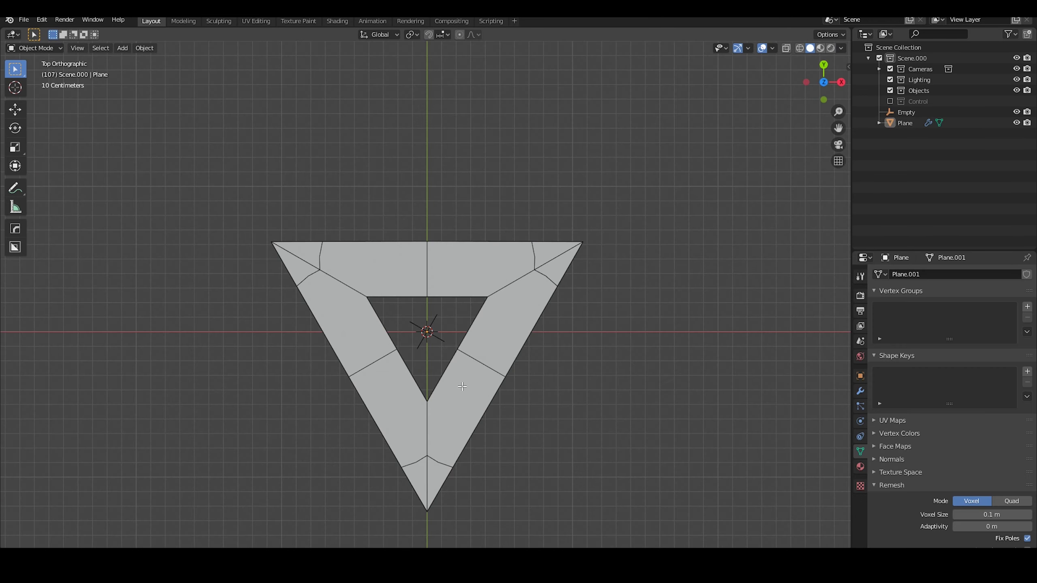
middle_drag(362, 245, 362, 297)
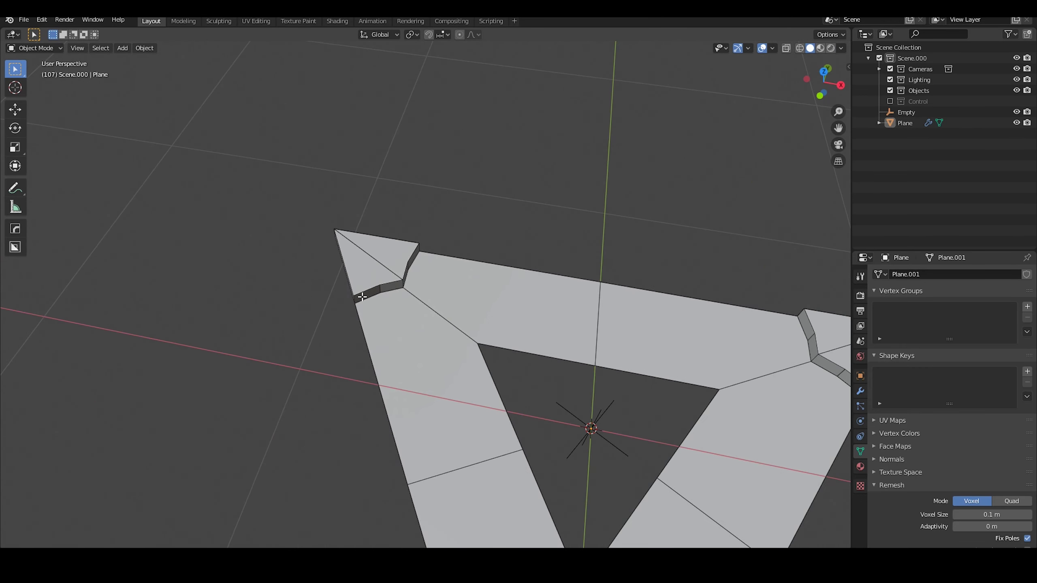
- Delete the frame's corner face and deselect everything in vertex mode
key(Tab)
click(402, 256)
key(x)
click(414, 273)
middle_drag(409, 286, 410, 320)
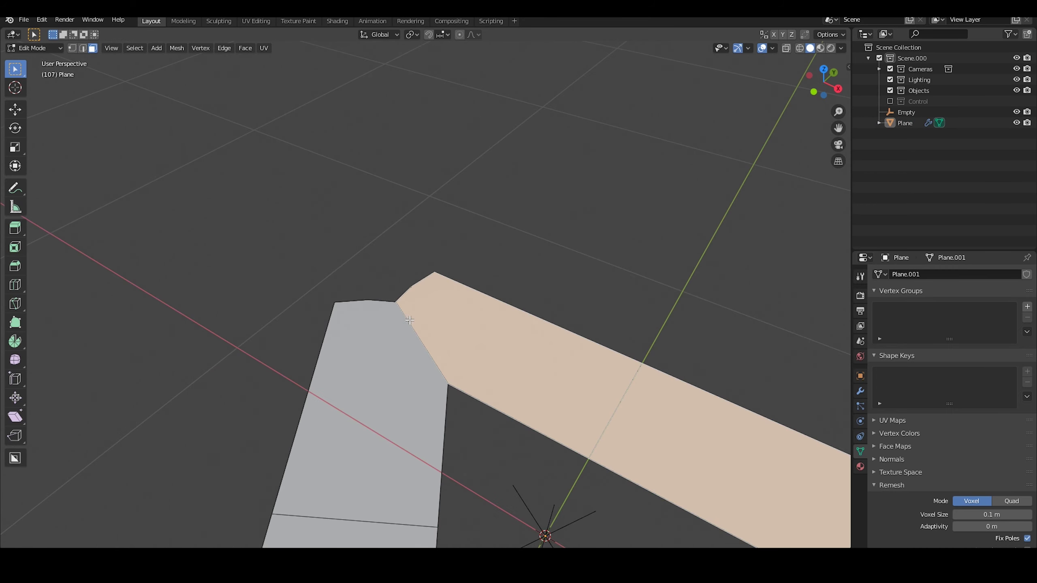
key(1)
key(alt+a)
key(KP_7)
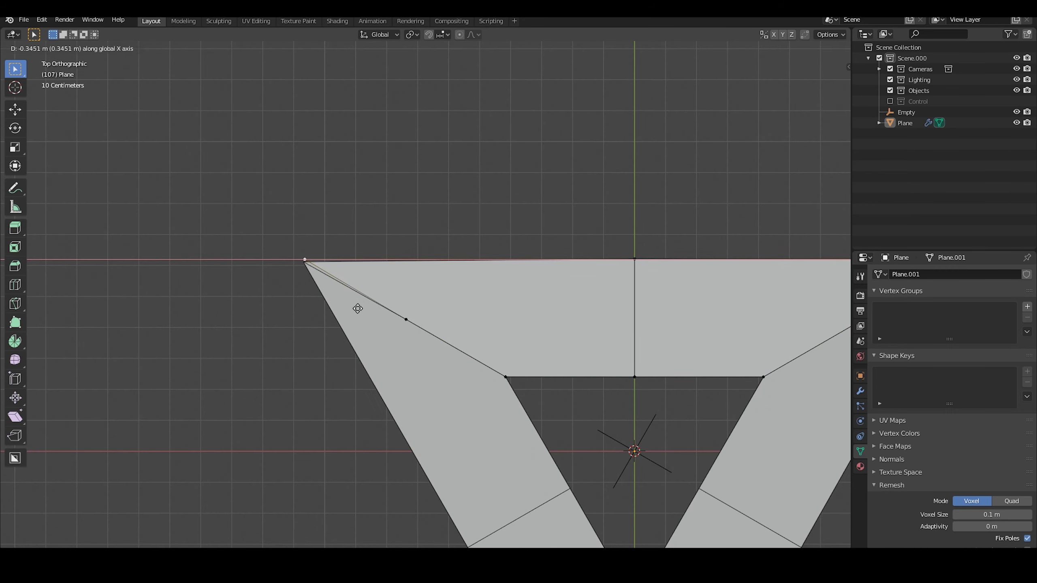
- Give the flat frame thickness with the Hard Ops Q menu Thick option
scroll(397, 321, down, 3)
scroll(277, 300, up, 4)
key(Tab)
middle_drag(278, 299, 457, 292)
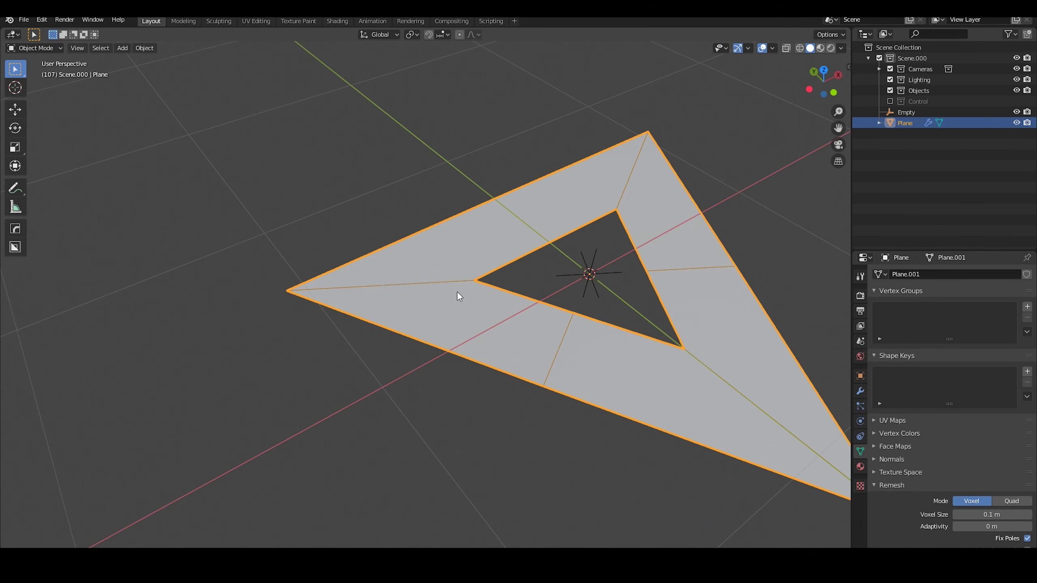
key(q)
click(466, 217)
scroll(245, 314, up, 3)
- Apply the box cut to the Plane, then resize and reposition Cutter.001's vertices
key(KP_7)
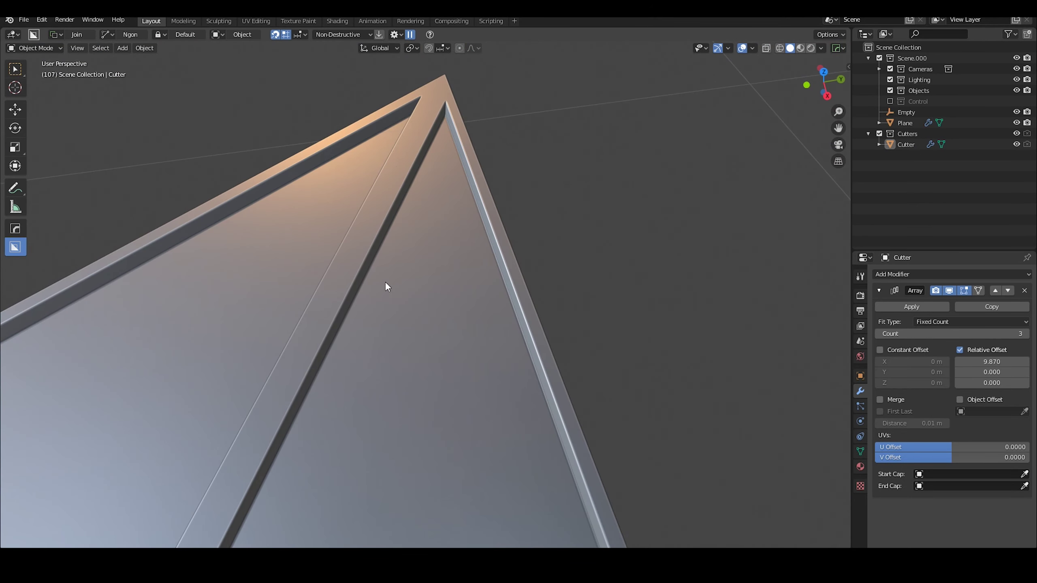
click(457, 292)
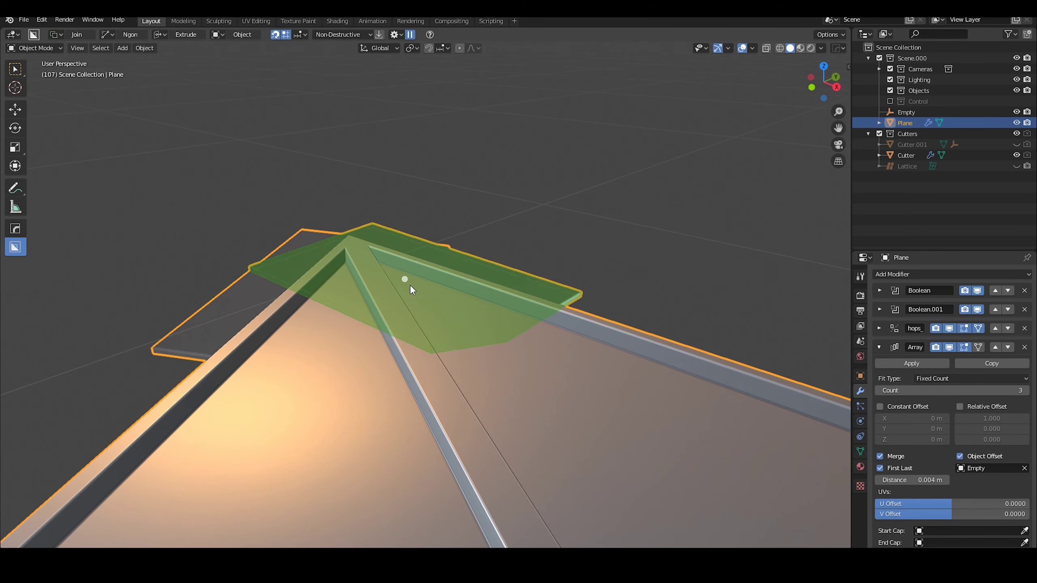
click(404, 304)
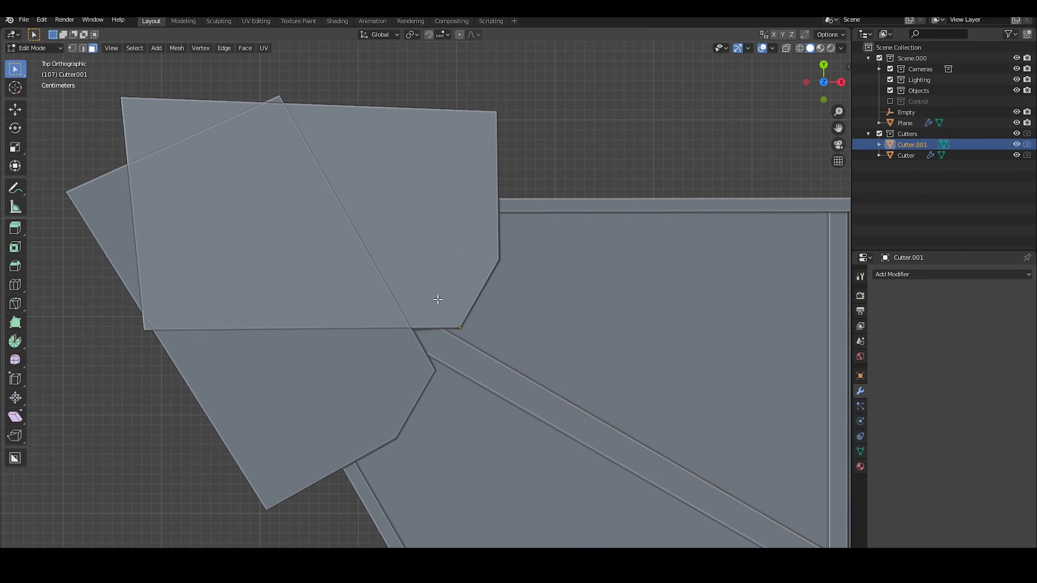
key(s)
click(401, 219)
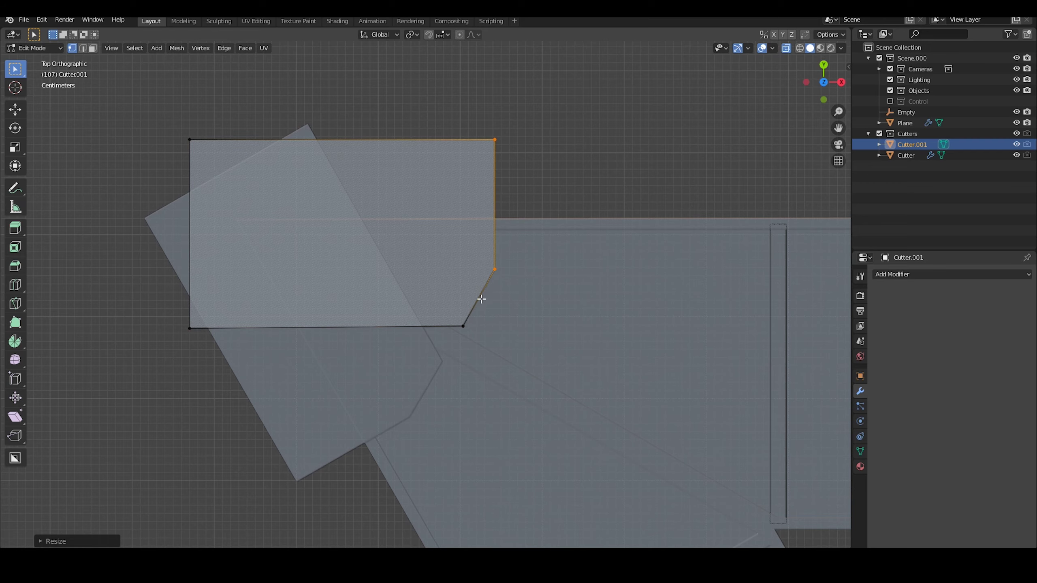
click(484, 419)
key(Tab)
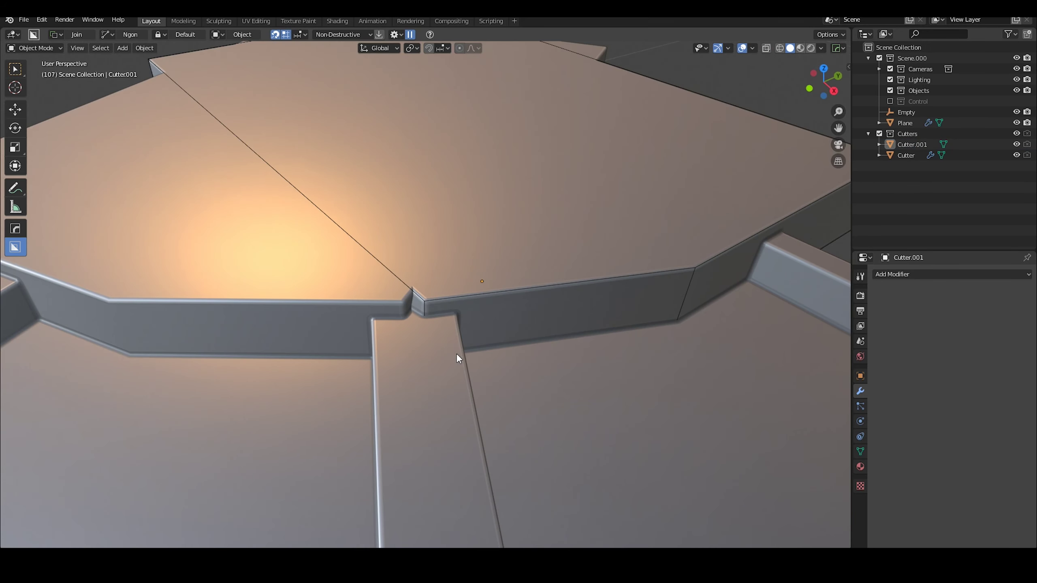
key(Tab)
- Edge-slide the cutter edge with clamp off and bevel it with Ctrl+B
key(g)
key(g)
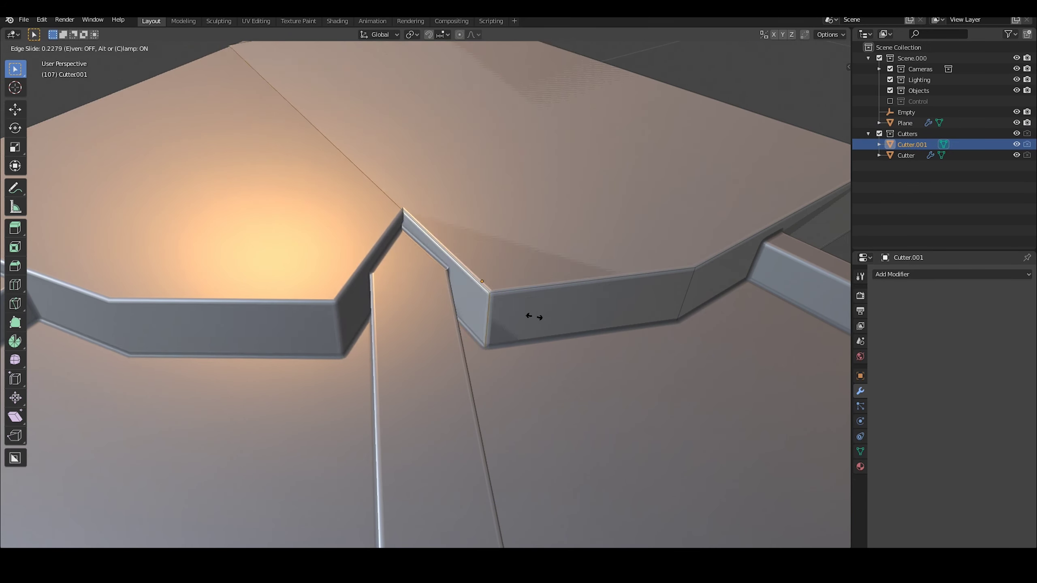
key(c)
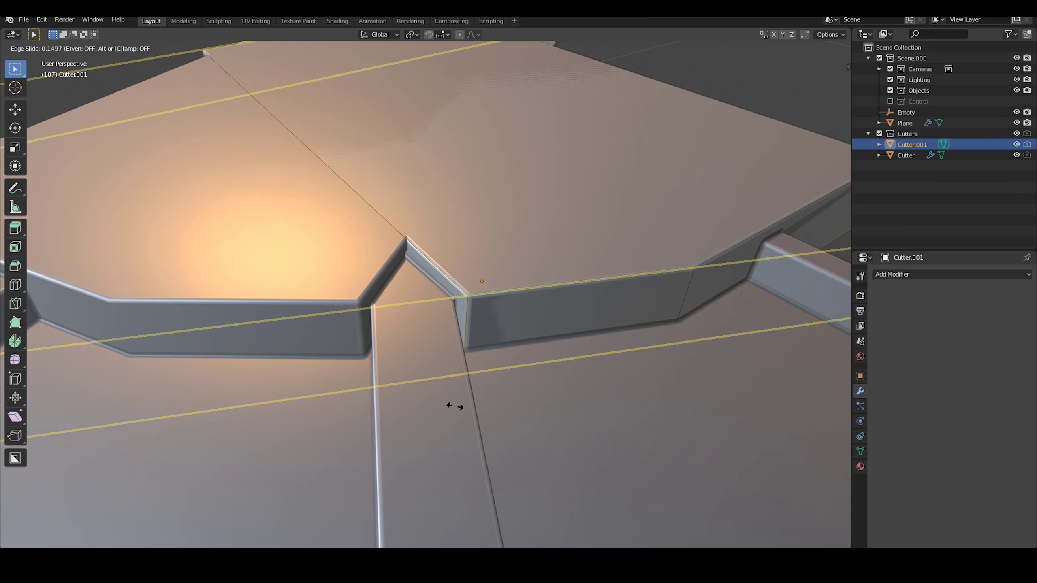
key(ctrl+b)
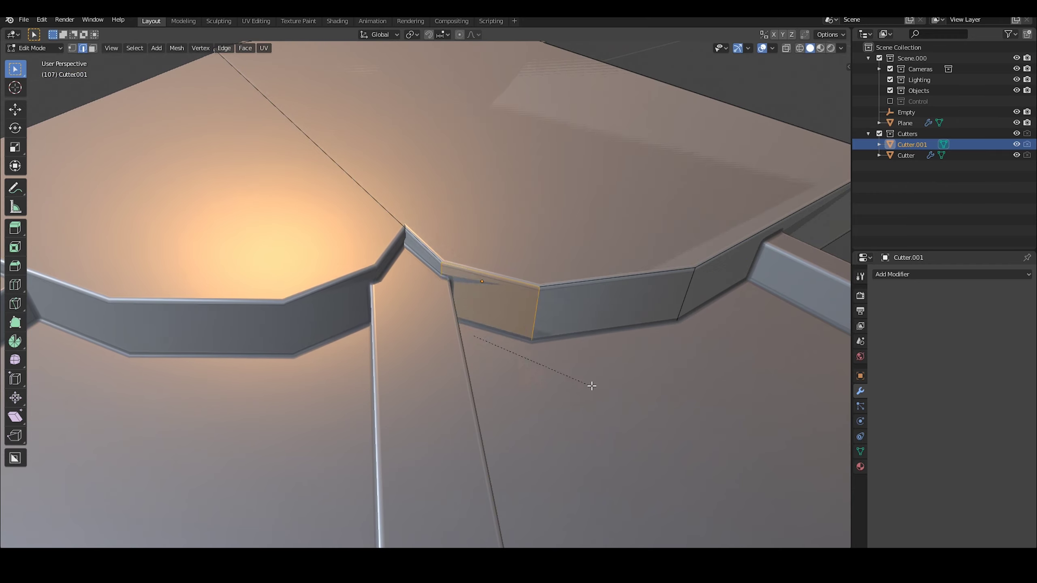
click(489, 367)
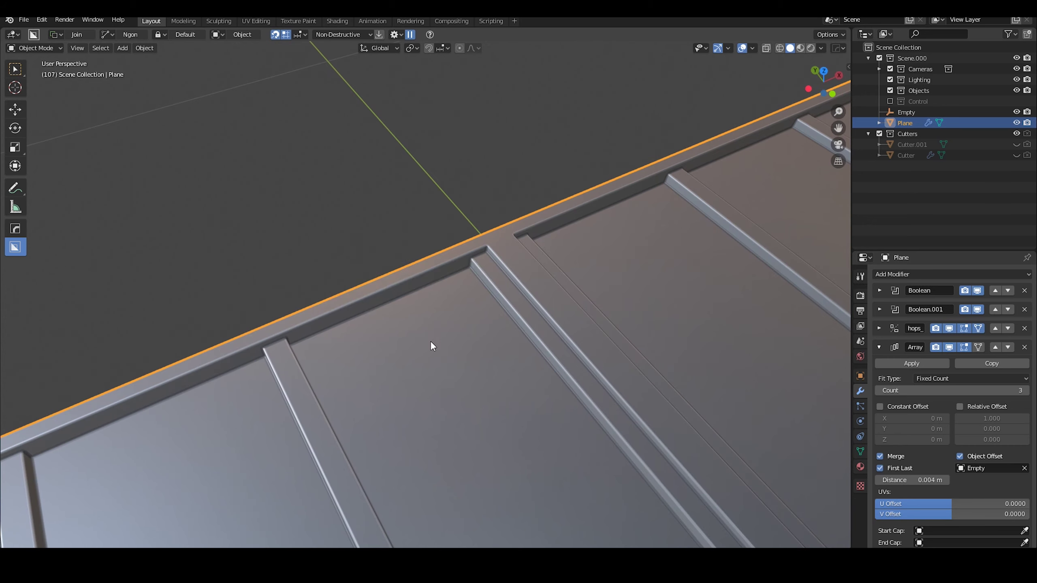
- Draw an inset box over the frame edge, then undo it
drag(457, 322, 471, 244)
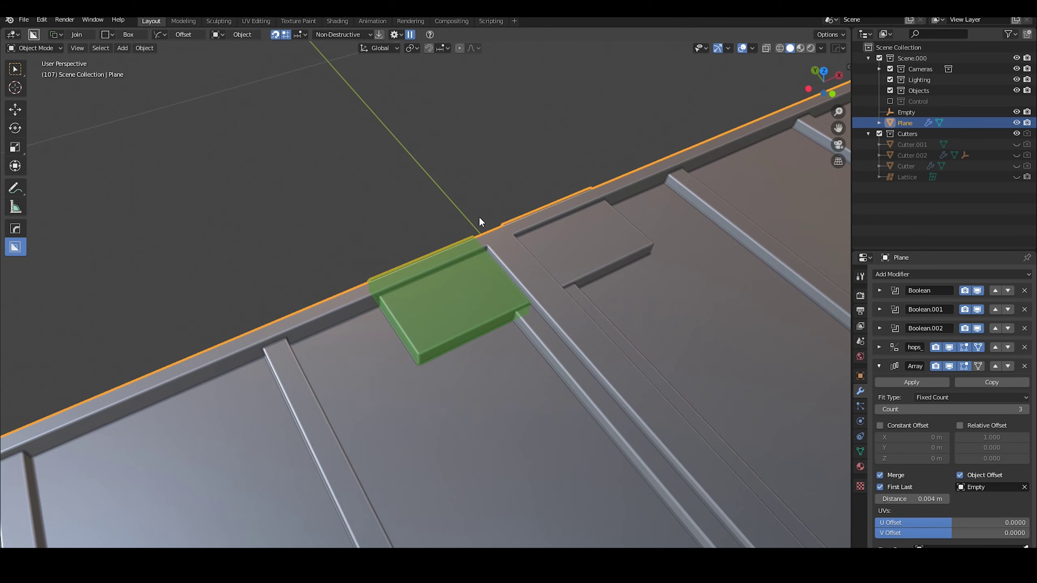
key(i)
click(571, 256)
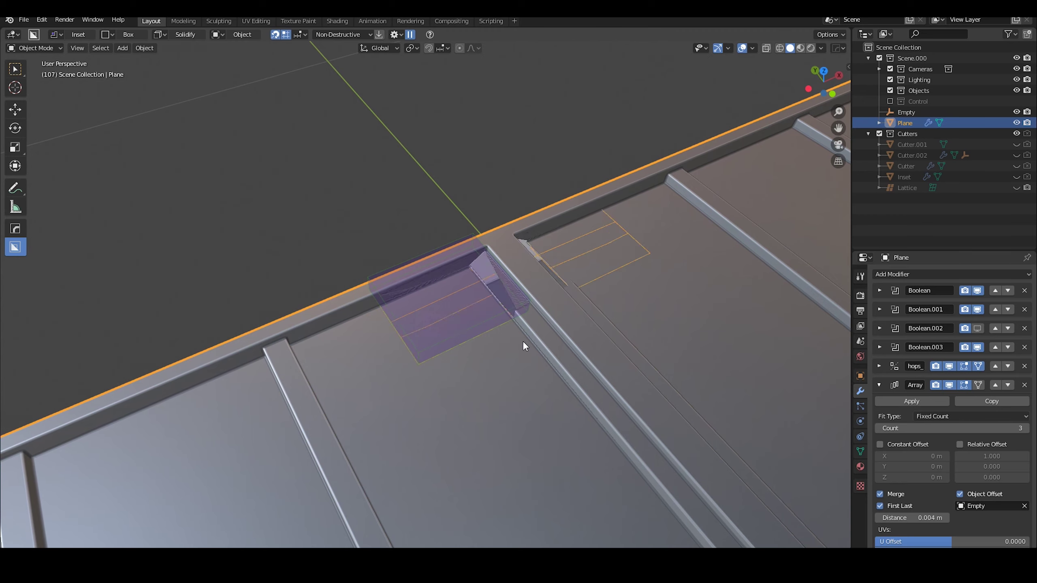
key(ctrl+z)
- Draw and enlarge a box on the plate surface, then discard it
drag(432, 338, 464, 275)
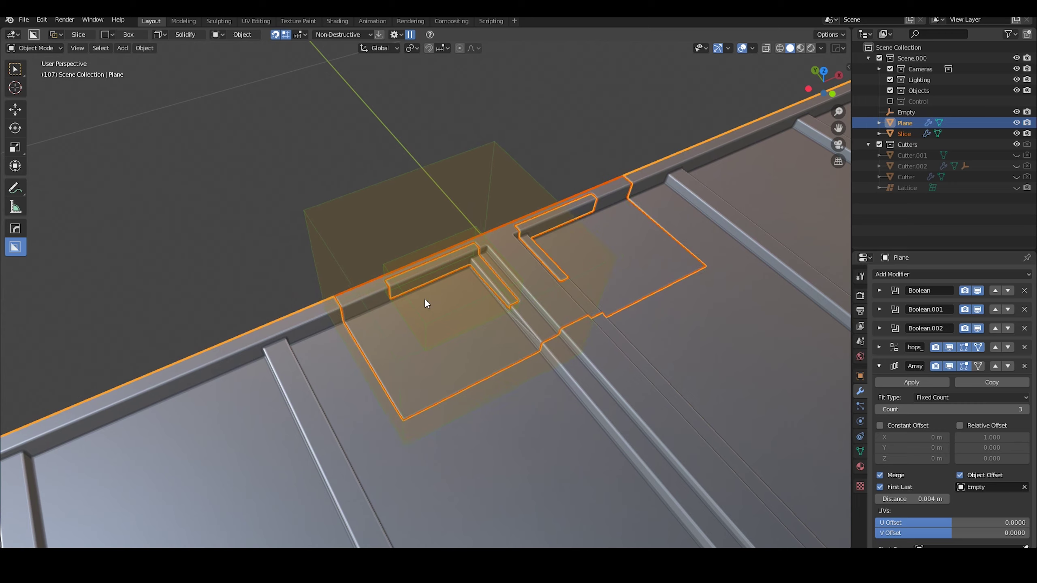
key(Tab)
middle_drag(479, 290, 413, 303)
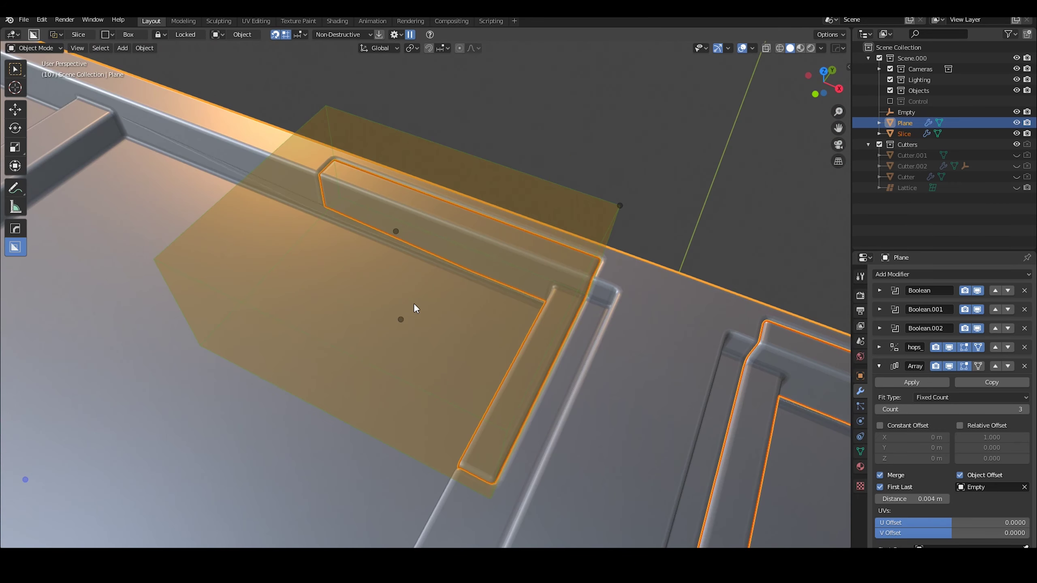
scroll(413, 303, down, 3)
key(Escape)
- Draw a square box cut beside the rail as a slice and lock its shape
mouse_move(384, 339)
mouse_down()
mouse_move(452, 287)
mouse_move(426, 275)
mouse_up()
key(x)
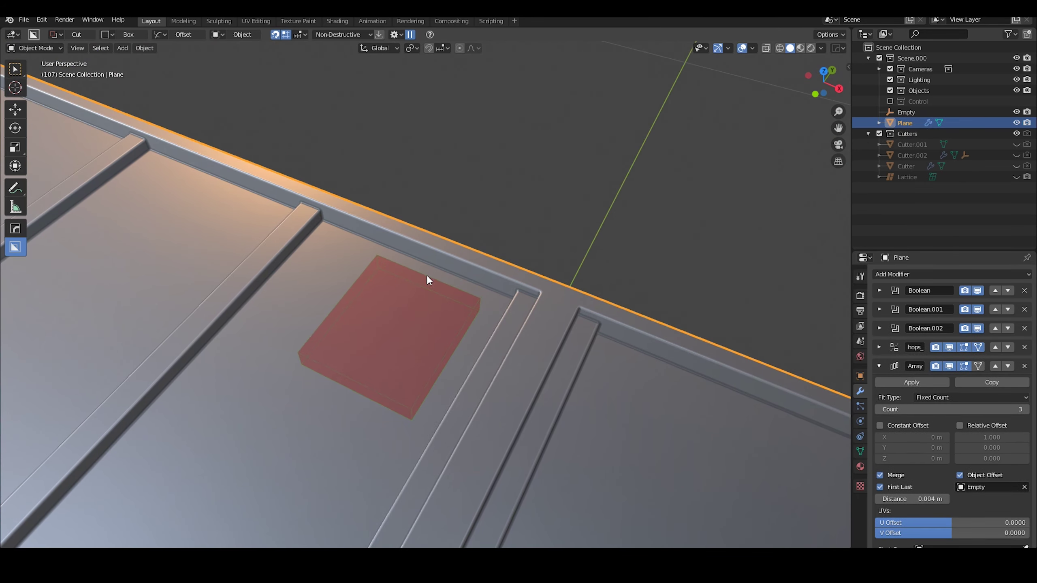
key(x)
key(Tab)
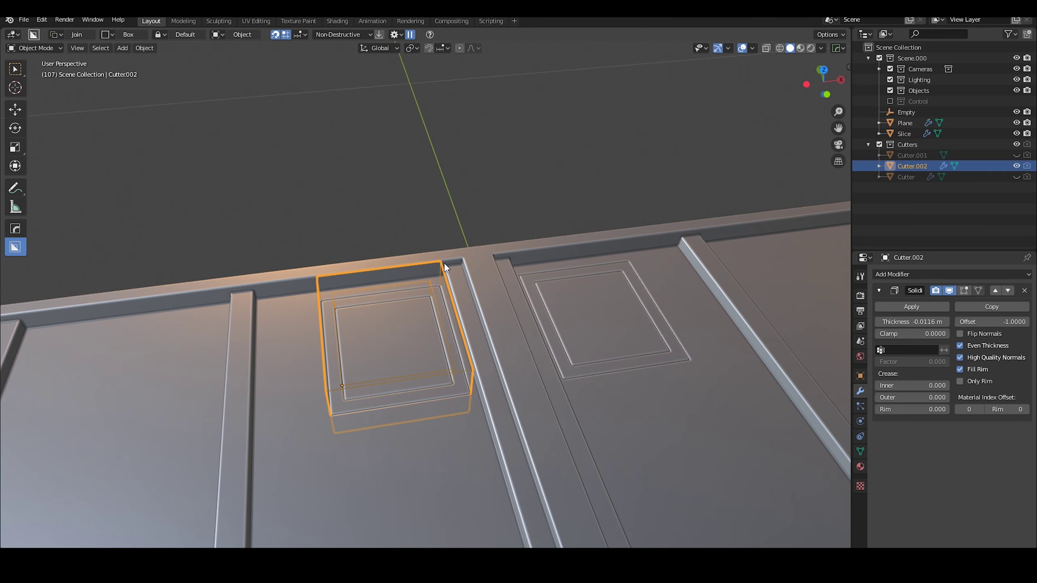
middle_drag(447, 262, 526, 243)
- Thin the recessed frame's walls by lowering Cutter.002's Solidify thickness
key(q)
click(441, 349)
middle_drag(442, 348, 412, 350)
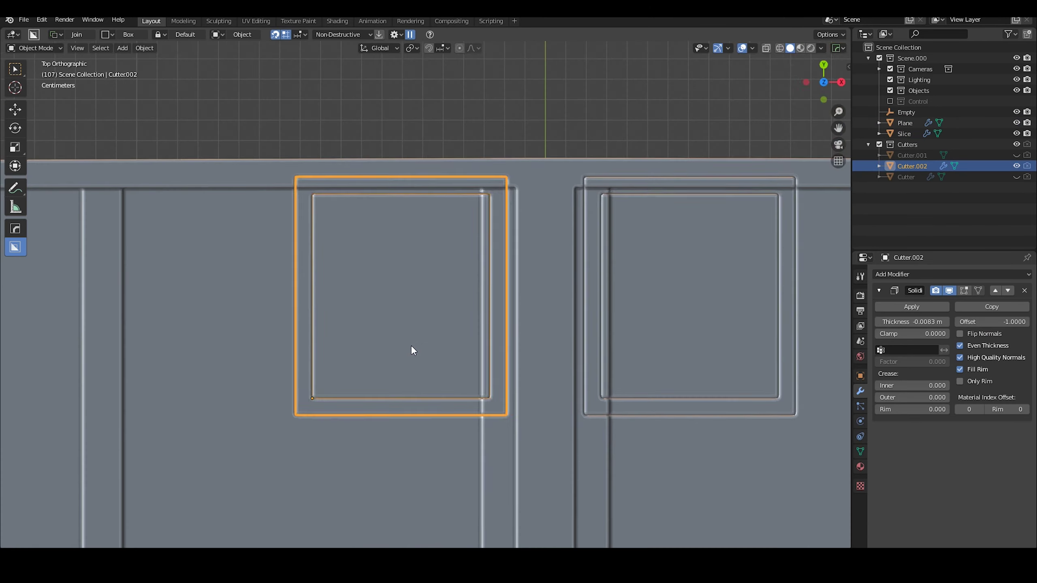
middle_drag(410, 531, 463, 212)
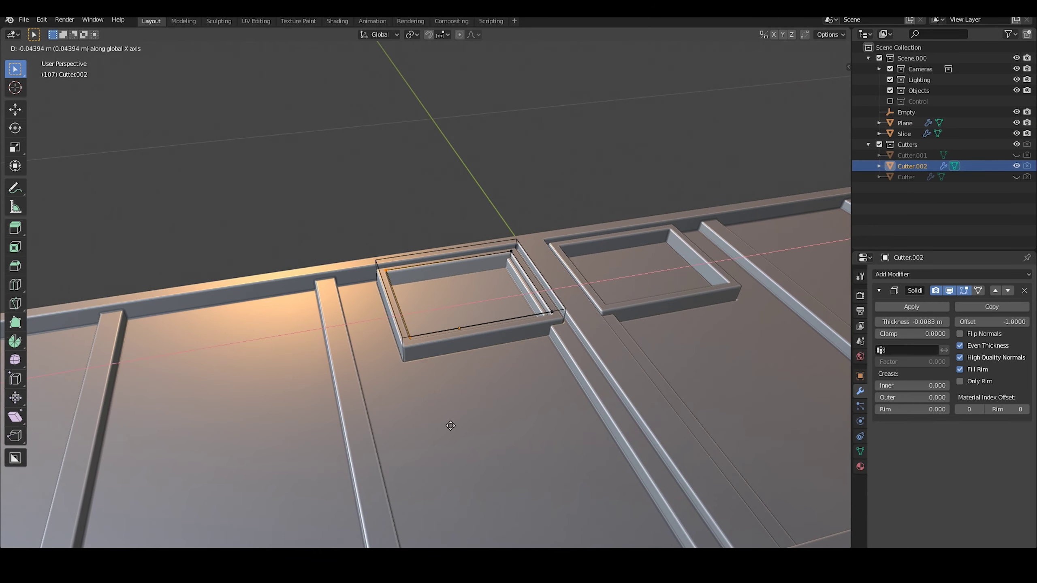
middle_drag(446, 361, 470, 405)
- Draw a slab cutter across the rail and copy it
click(470, 405)
drag(530, 276, 532, 271)
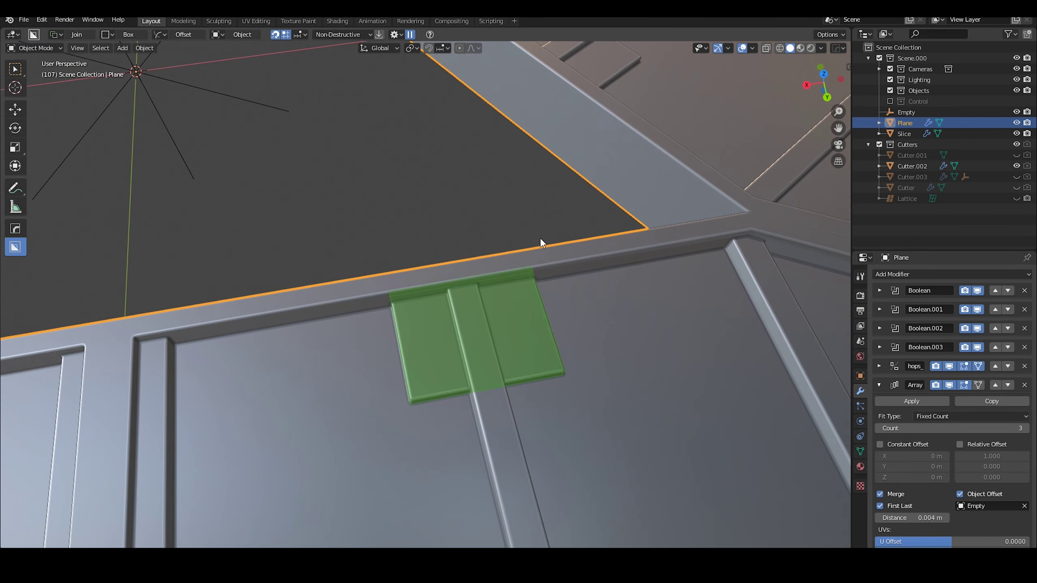
middle_drag(549, 225, 725, 389)
click(725, 389)
key(Tab)
right_click(556, 407)
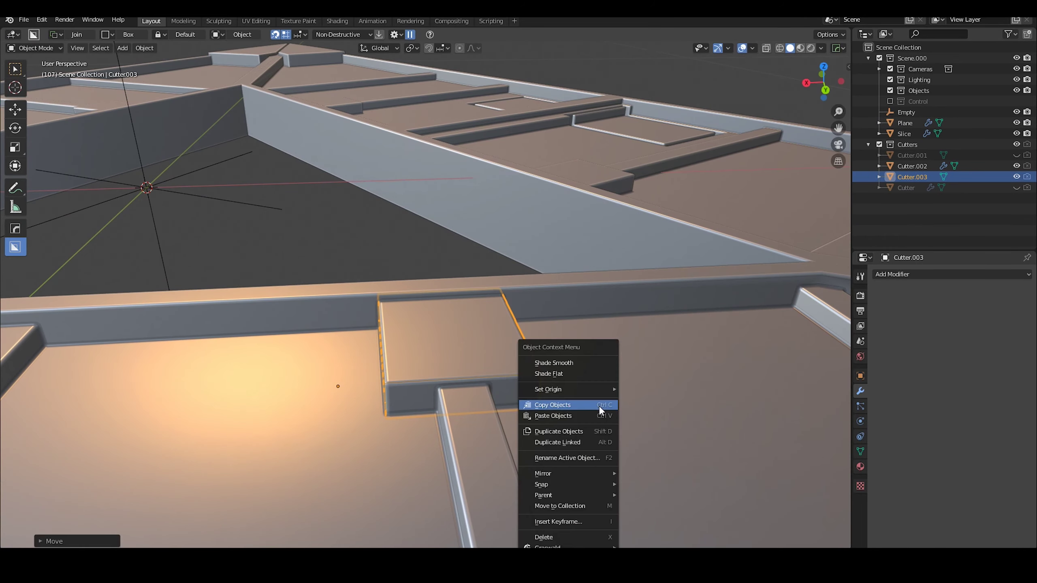
click(556, 405)
middle_drag(557, 405, 537, 325)
- Select the main plate, then pick the copied cutter Cutter.004
click(326, 365)
scroll(327, 366, up, 3)
key(Tab)
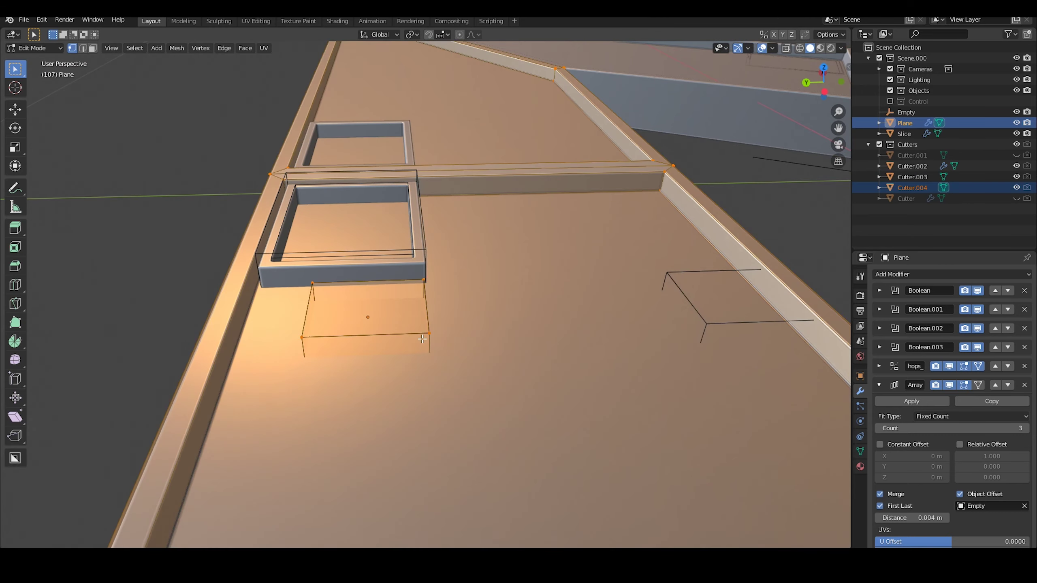
key(Tab)
click(408, 340)
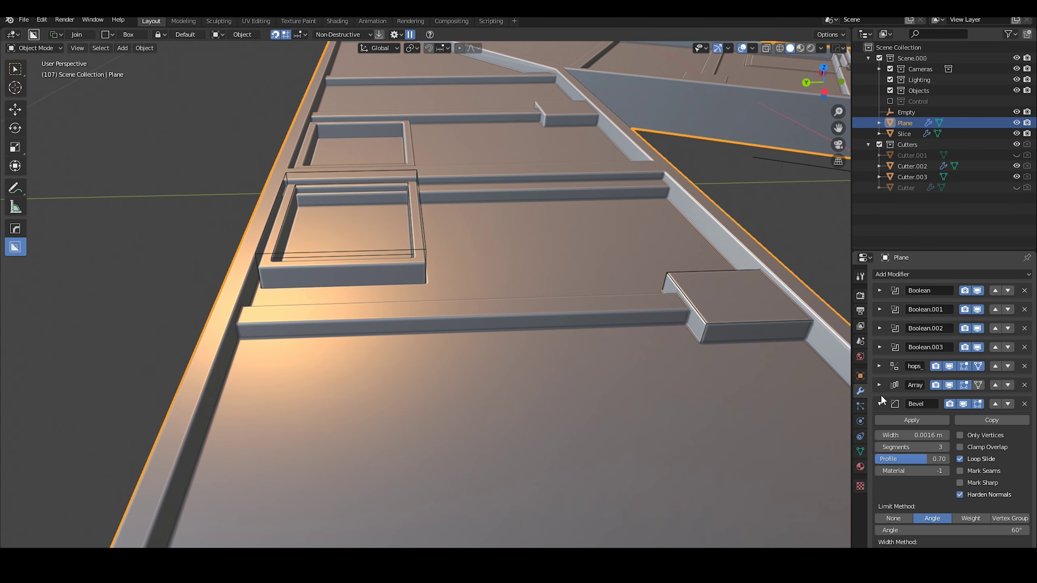
click(418, 332)
- Stretch Cutter.004 along X into a long horizontal rail in Edit Mode
key(Tab)
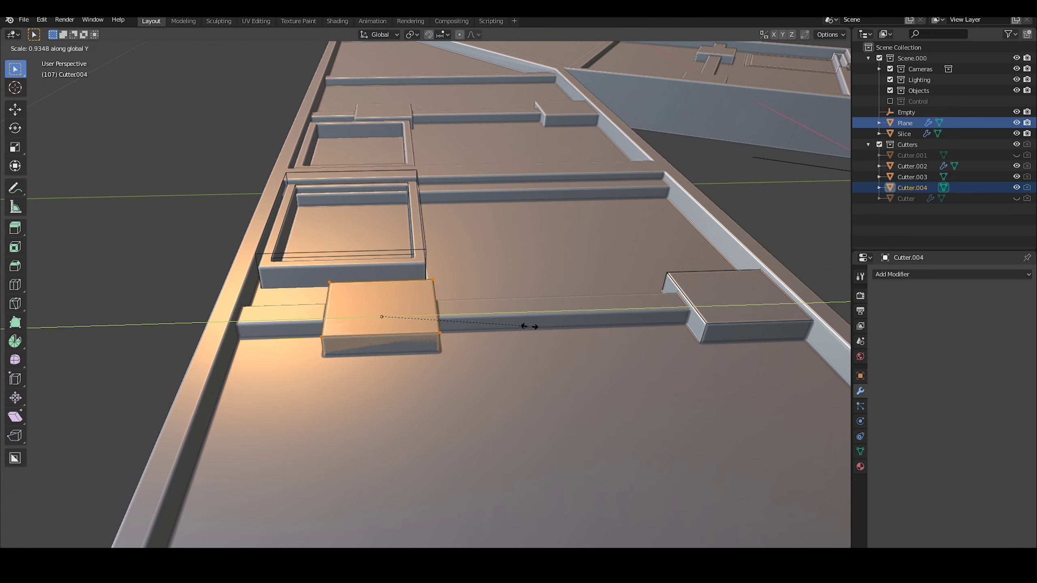
middle_drag(528, 327, 385, 483)
key(g)
key(x)
scroll(375, 473, down, 5)
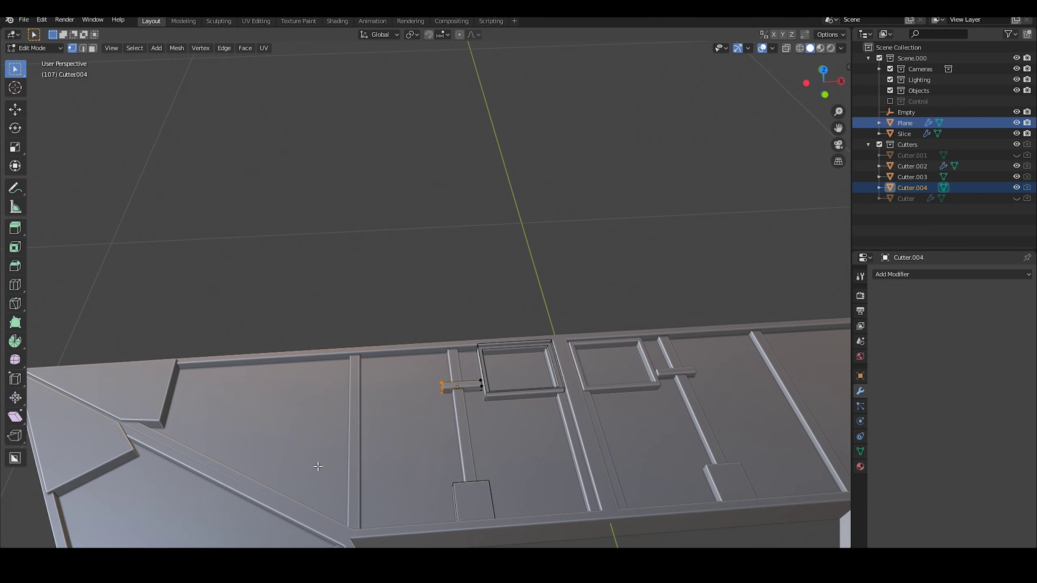
key(g)
key(x)
key(Tab)
- Inspect the new rail and review the plate's Boolean modifier settings
middle_drag(387, 484, 317, 335)
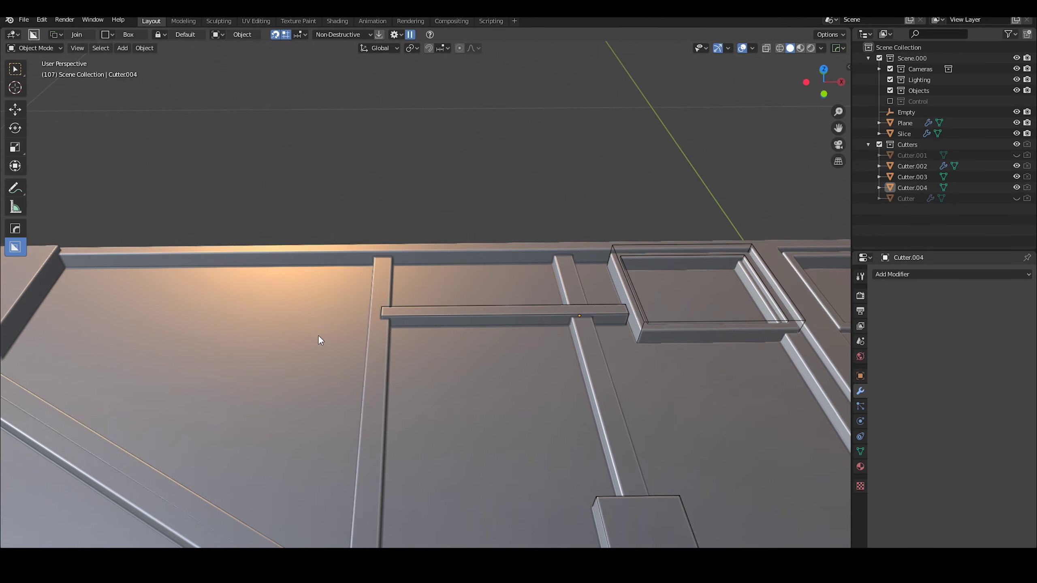
scroll(490, 343, up, 4)
click(653, 350)
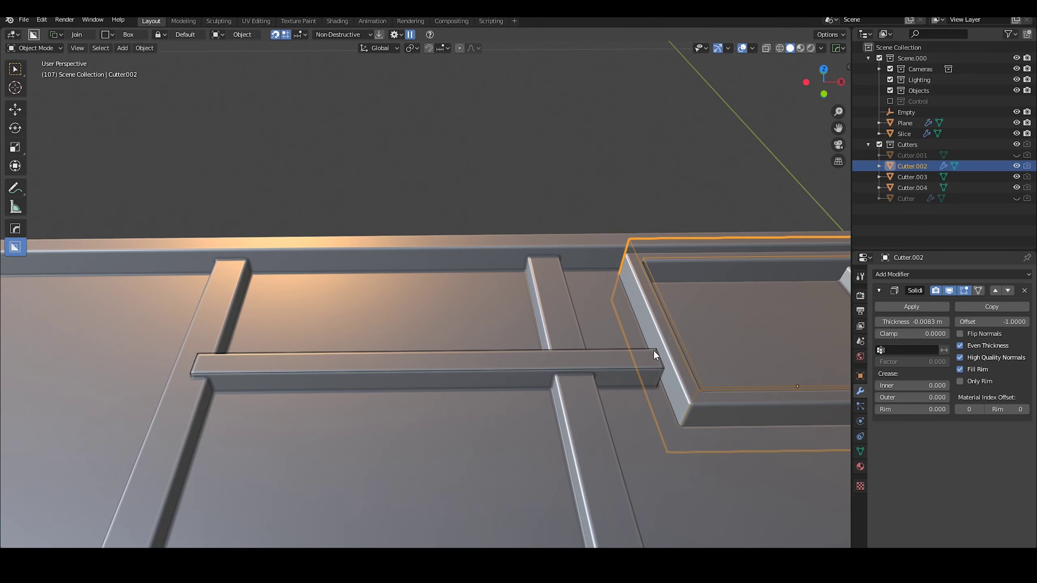
click(748, 390)
click(876, 329)
click(876, 329)
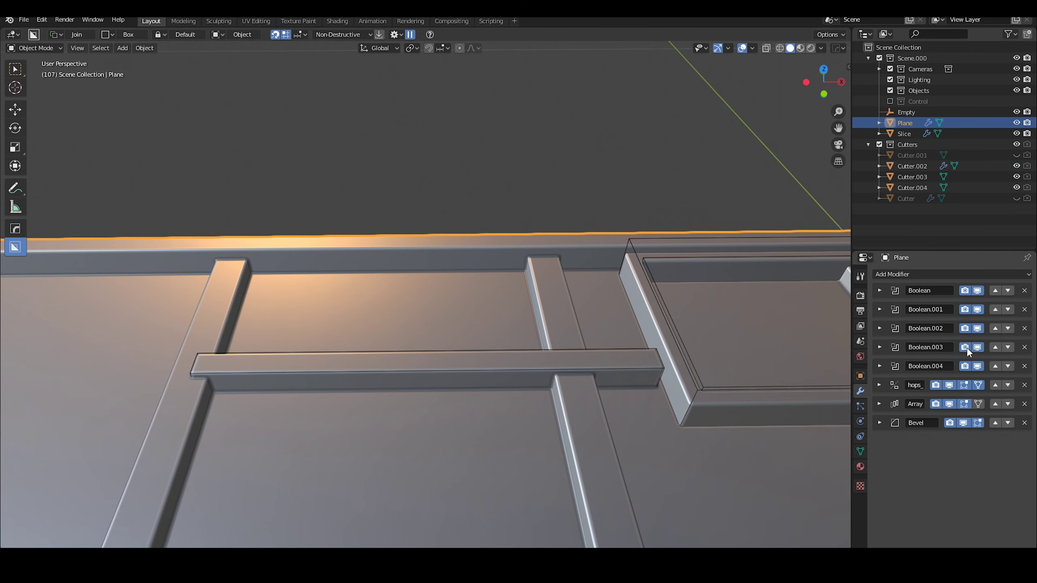
scroll(388, 361, down, 3)
scroll(476, 358, up, 3)
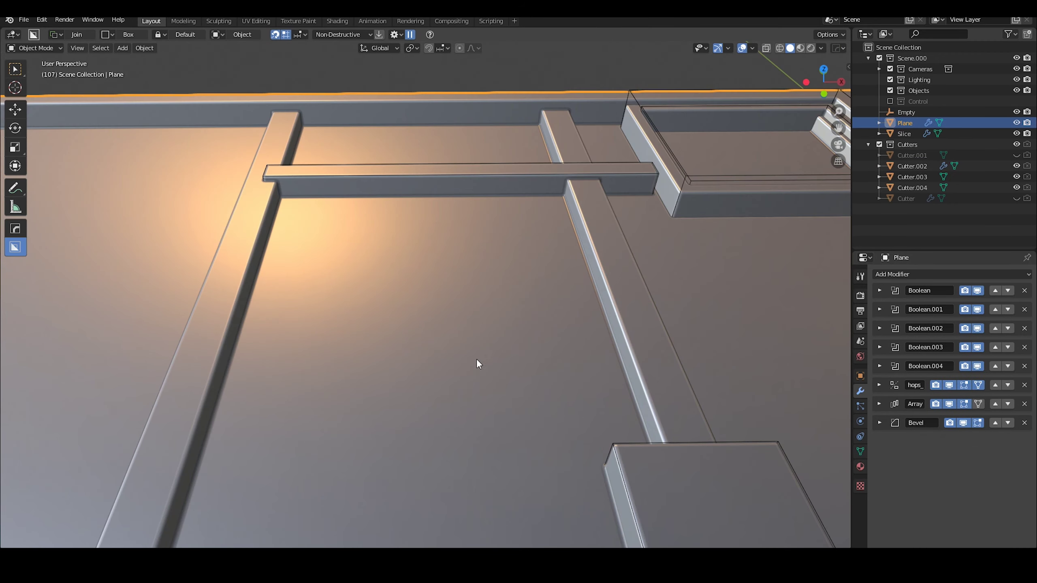
scroll(336, 347, down, 3)
scroll(305, 349, up, 2)
- Cut a thin bevelled groove across the plate with a BoxCutter Cut line
key(x)
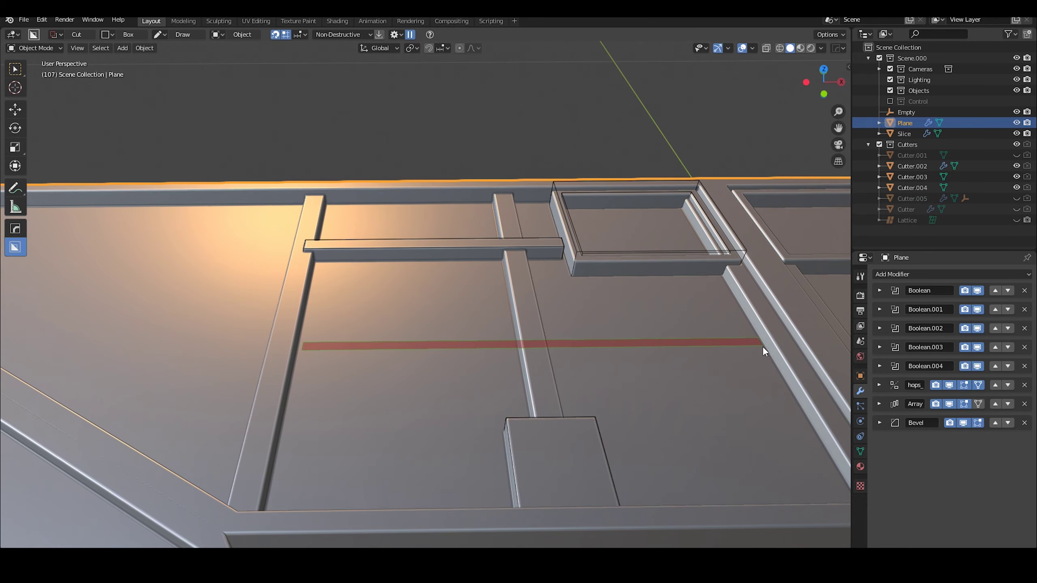
drag(762, 346, 762, 348)
middle_drag(530, 347, 405, 341)
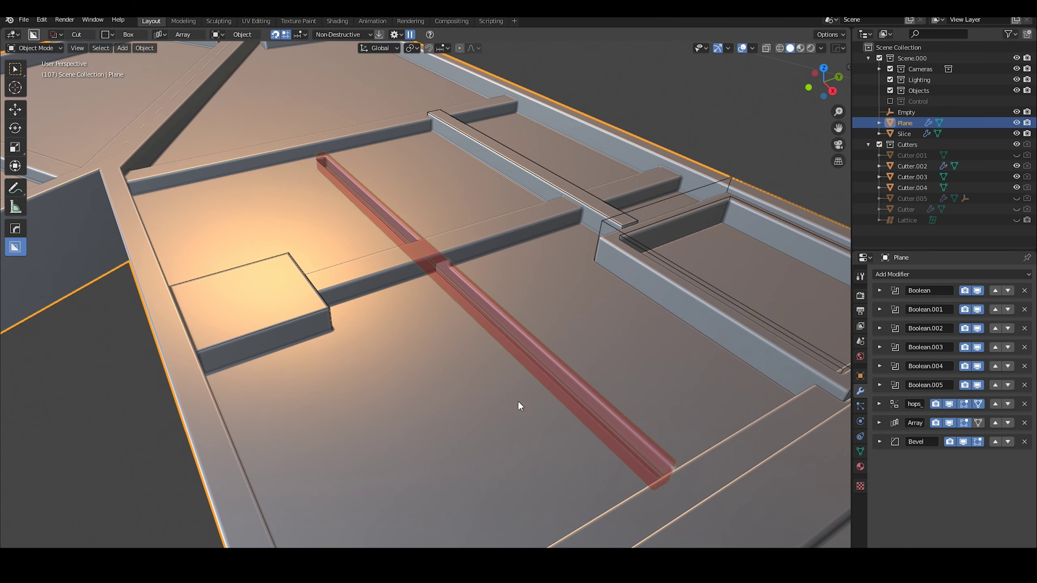
key(Home)
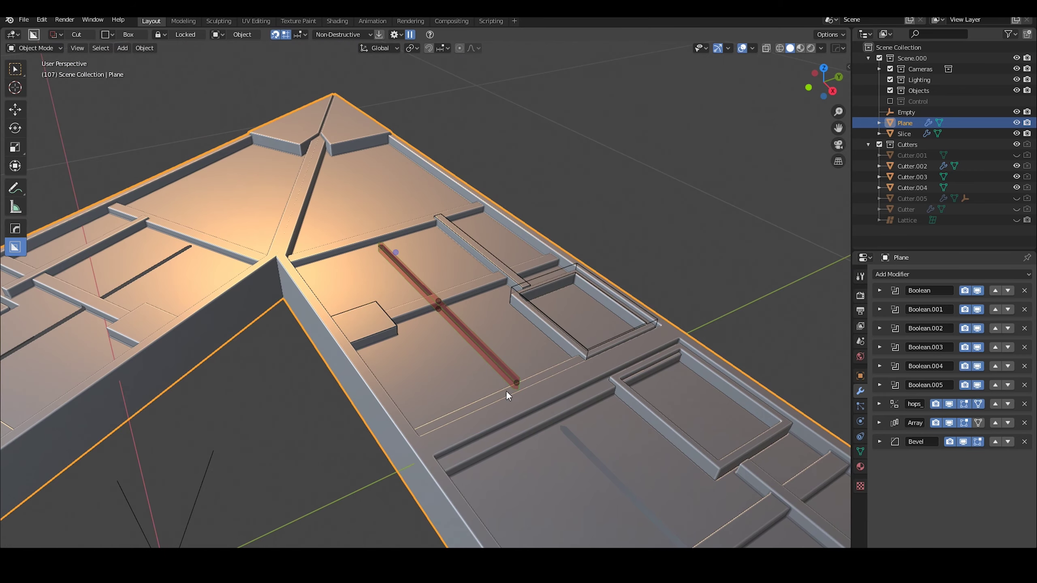
key(KP_Decimal)
key(b)
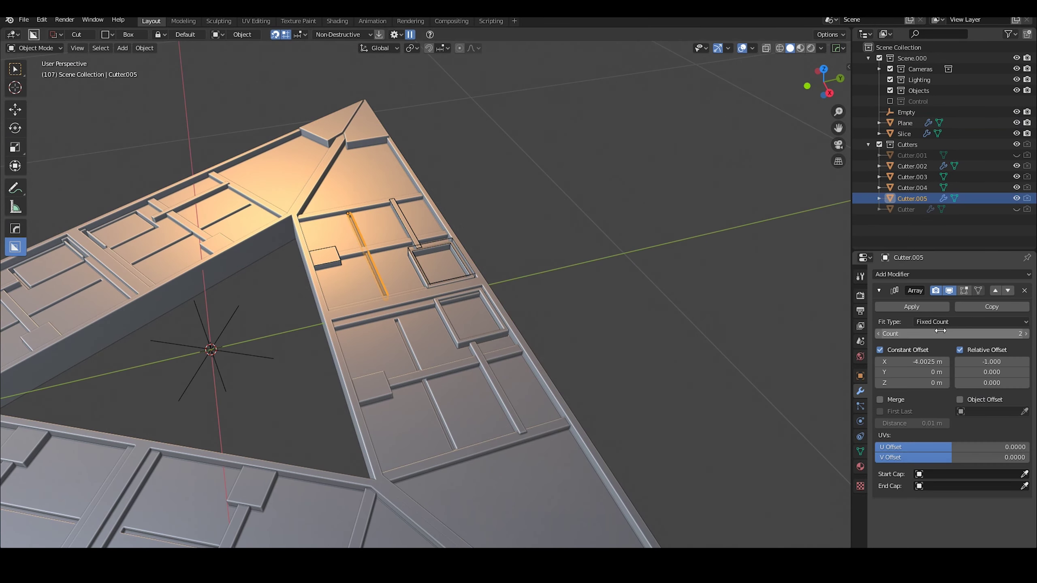
- Array the groove to 2 copies and save the scene in a new Abzu_concept folder
key(alt+v)
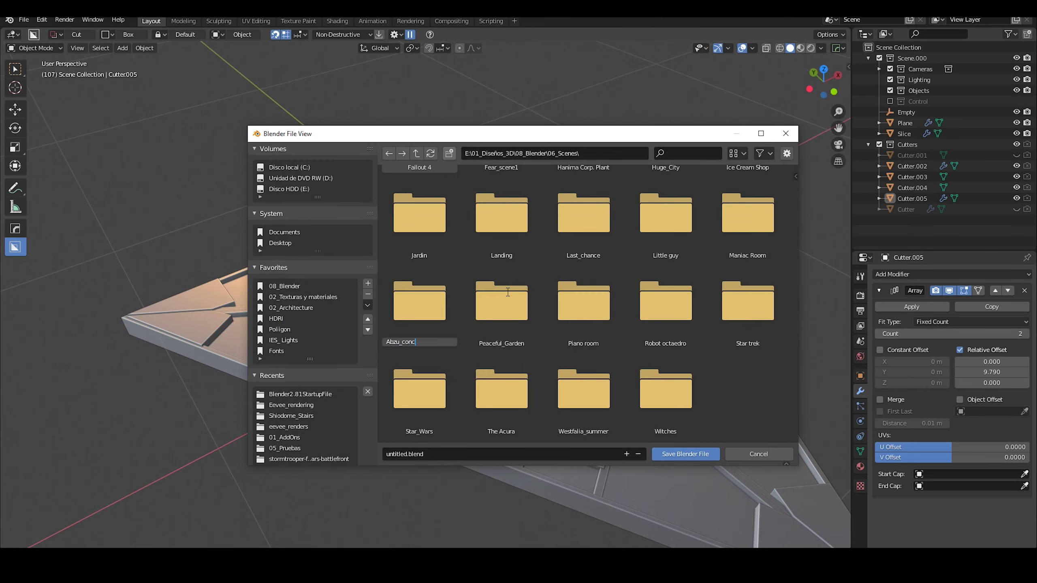
text(ept)
key(Return)
key(Return)
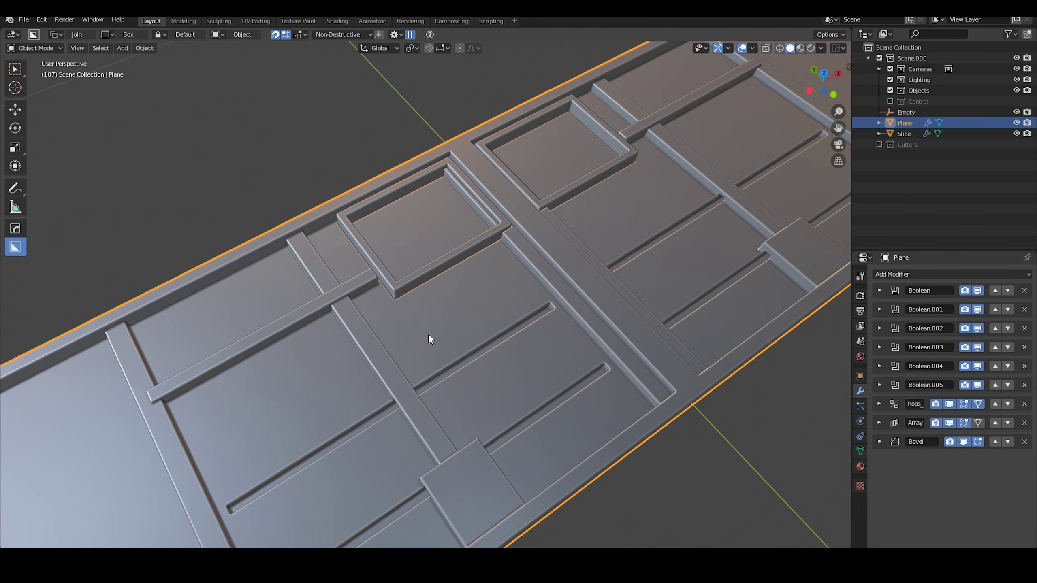
- Duplicate a cutter, scale it to about 70%, and raise it along Z
alt+scroll(462, 443, down, 2)
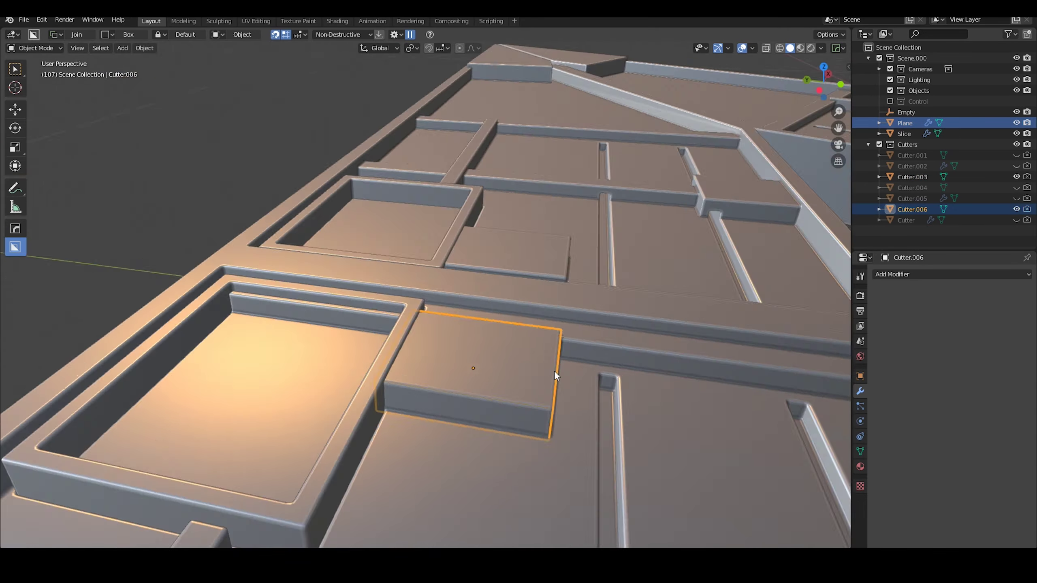
key(shift+d)
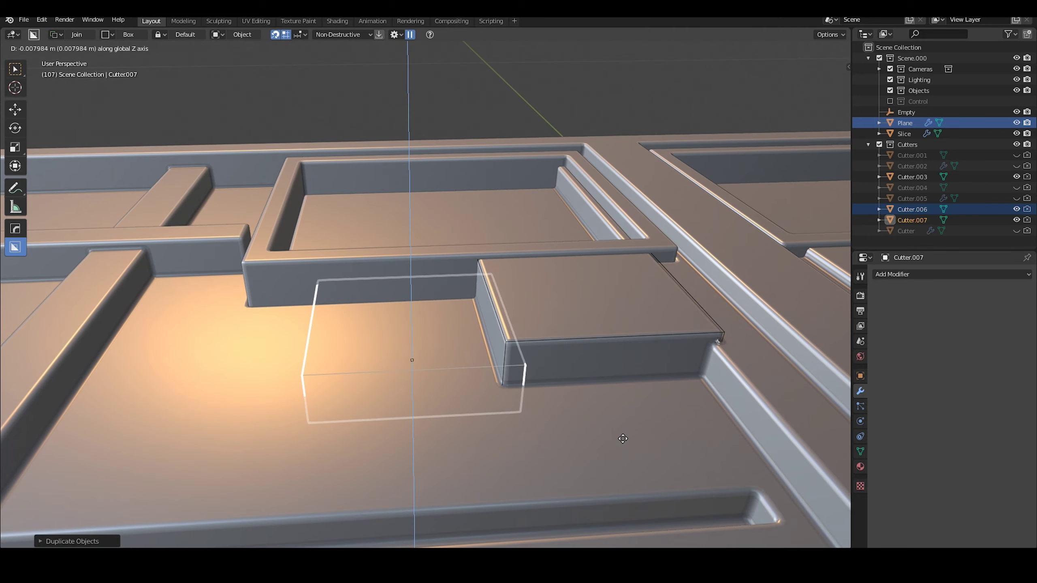
click(623, 438)
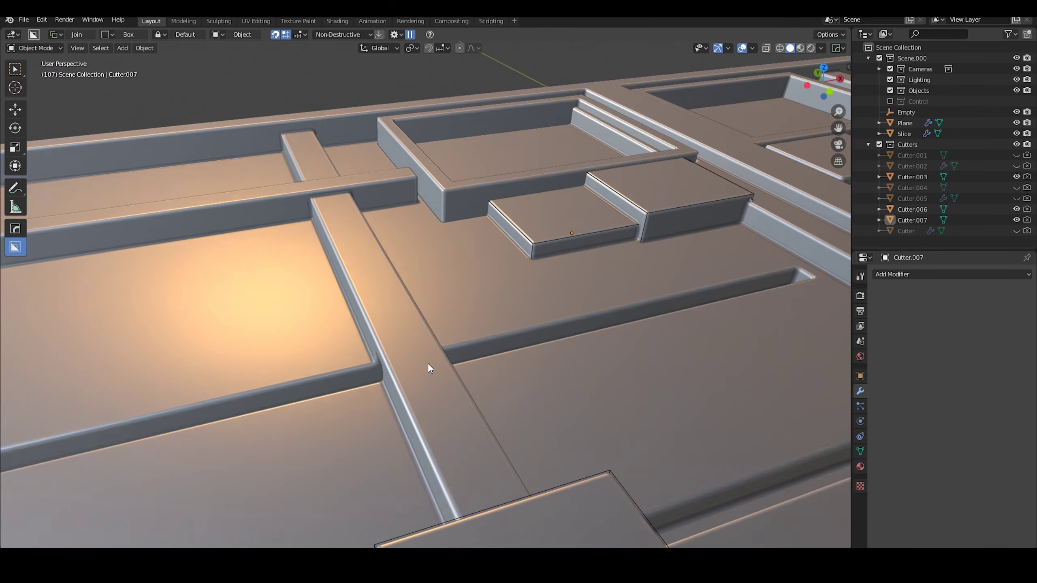
key(s)
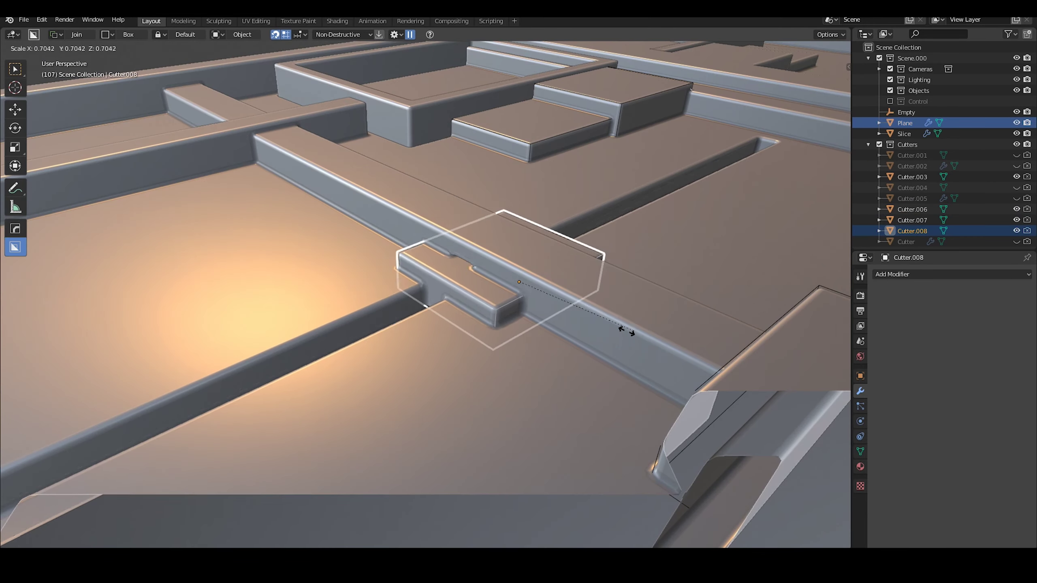
click(627, 331)
key(g)
key(z)
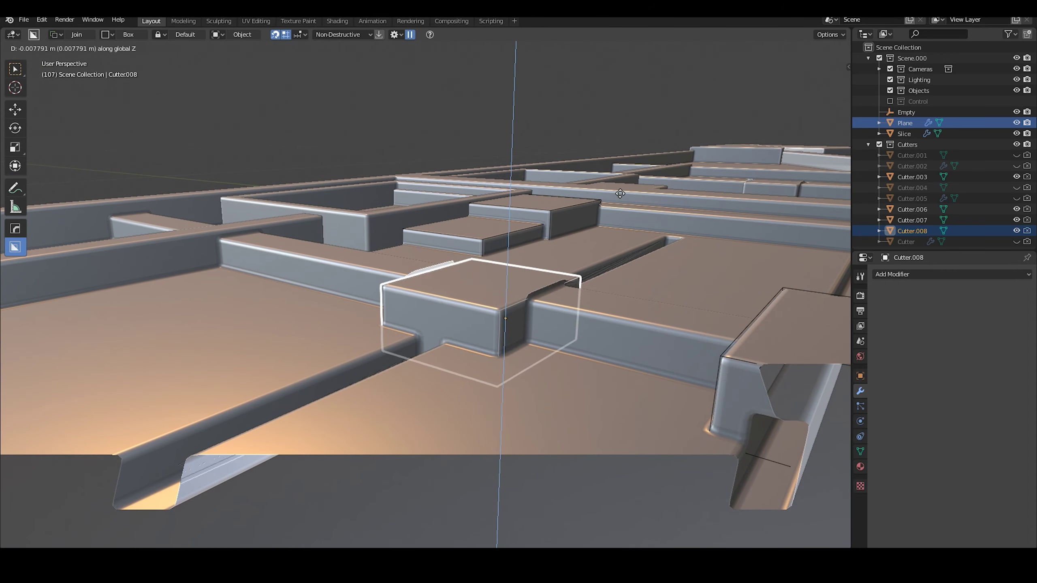
click(620, 194)
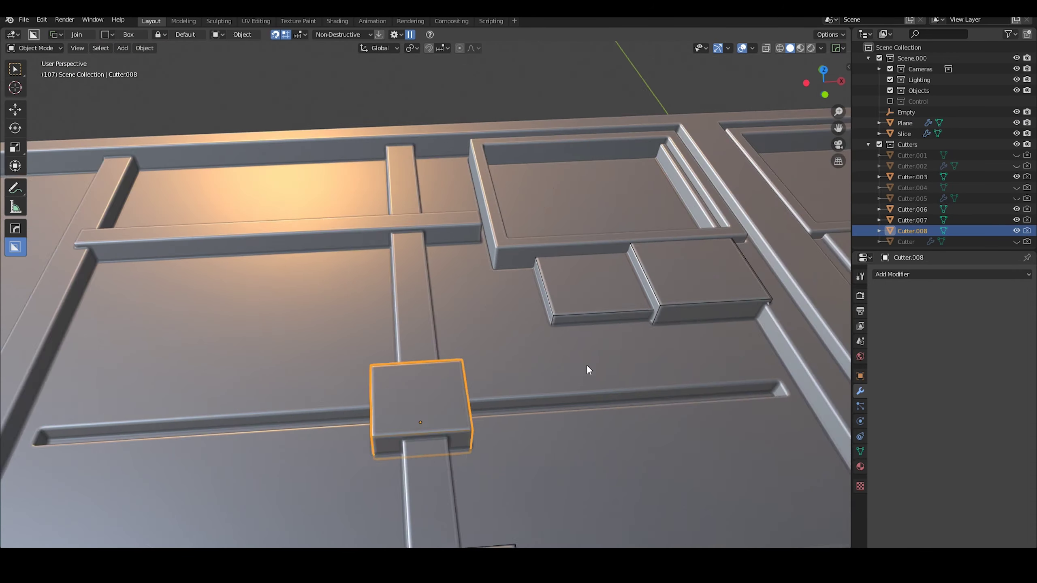
- Set the new cutter's boolean to Intersection and slide it along X into place
key(q)
mouse_move(601, 399)
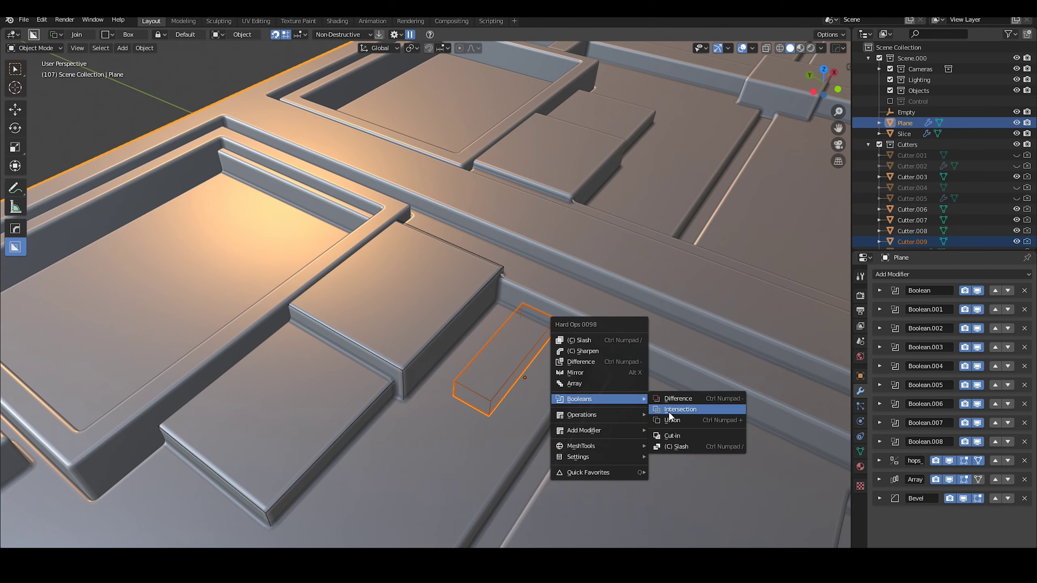
click(668, 412)
key(g)
key(x)
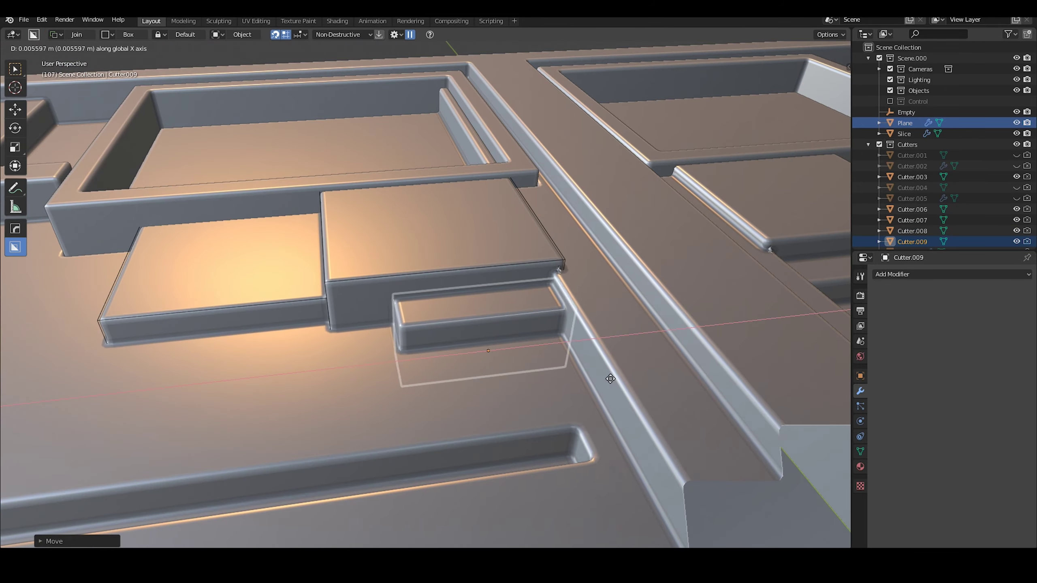
click(610, 379)
- Duplicate another cutter along Y and cut a small block where the rails cross
key(shift+d)
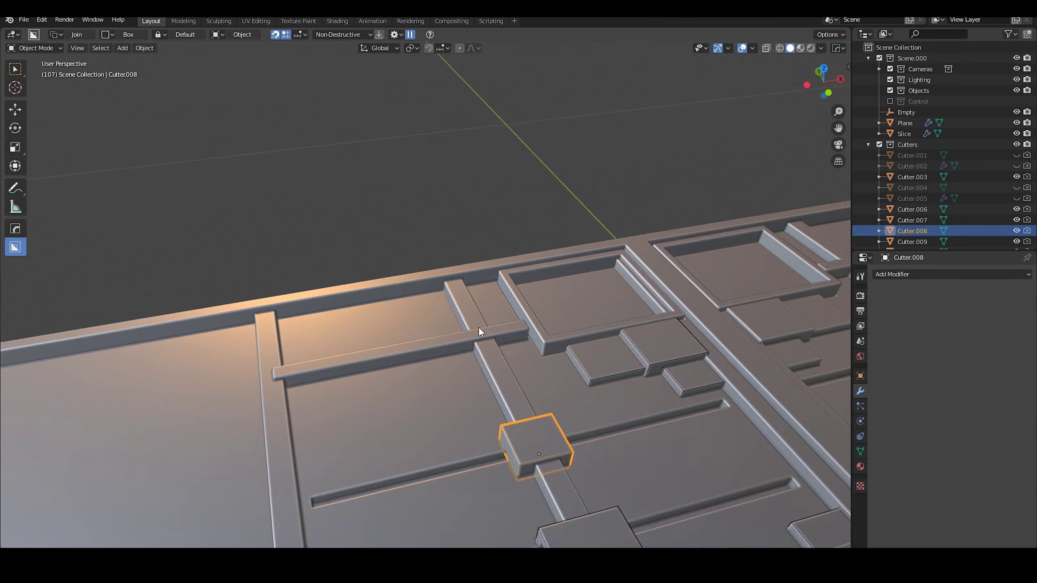
key(shift+d)
key(y)
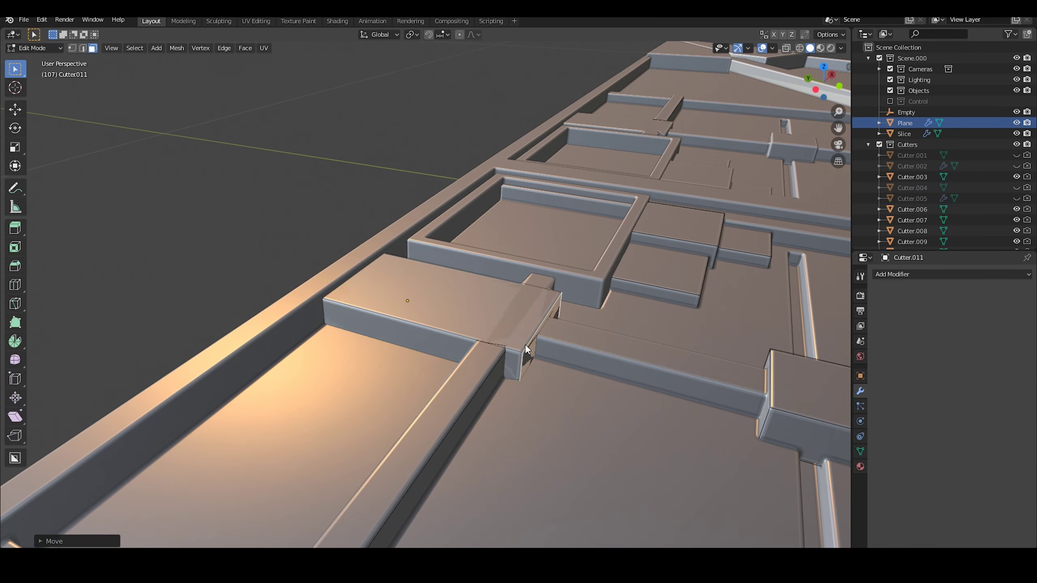
click(433, 318)
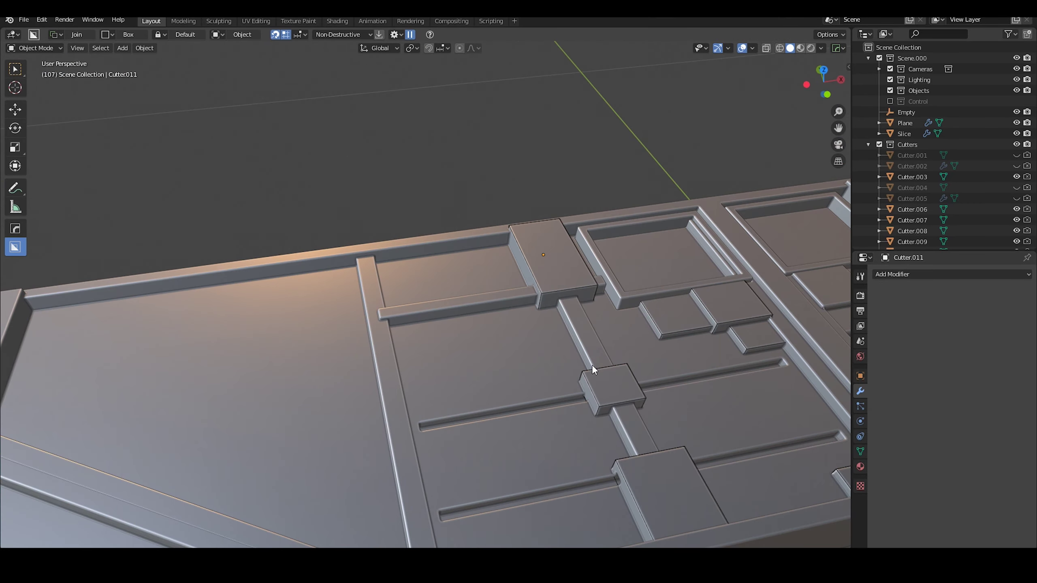
click(594, 370)
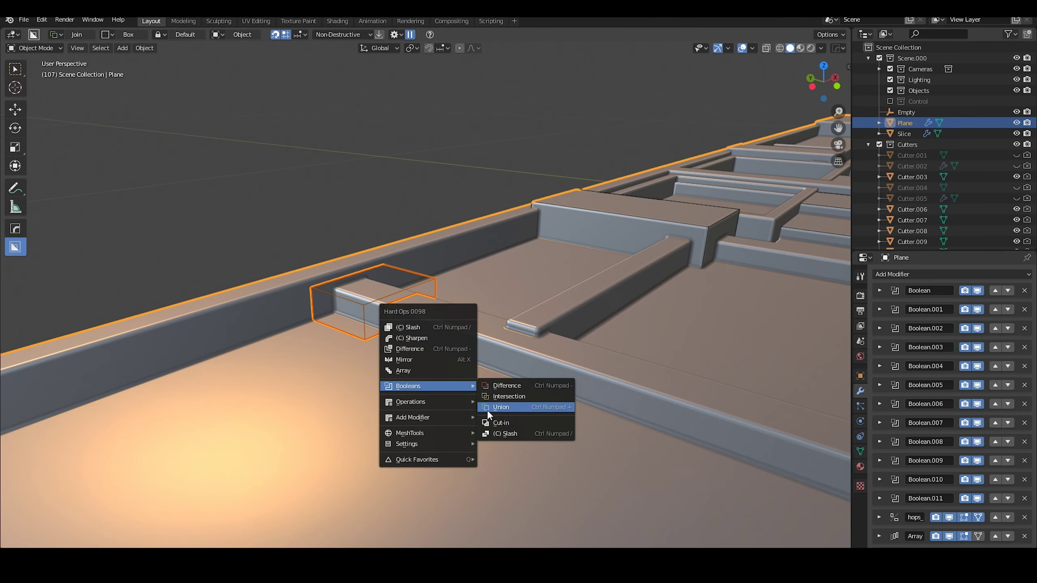
click(488, 409)
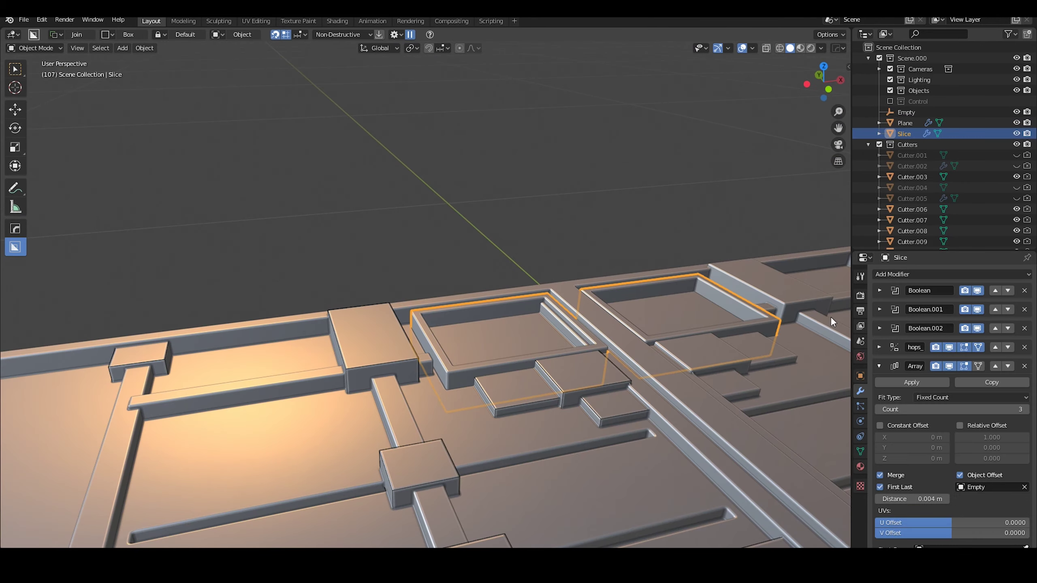
- Remove Boolean and Boolean.001 from Slice and move its Array modifier up the stack
key(ctrl+a)
key(ctrl+a)
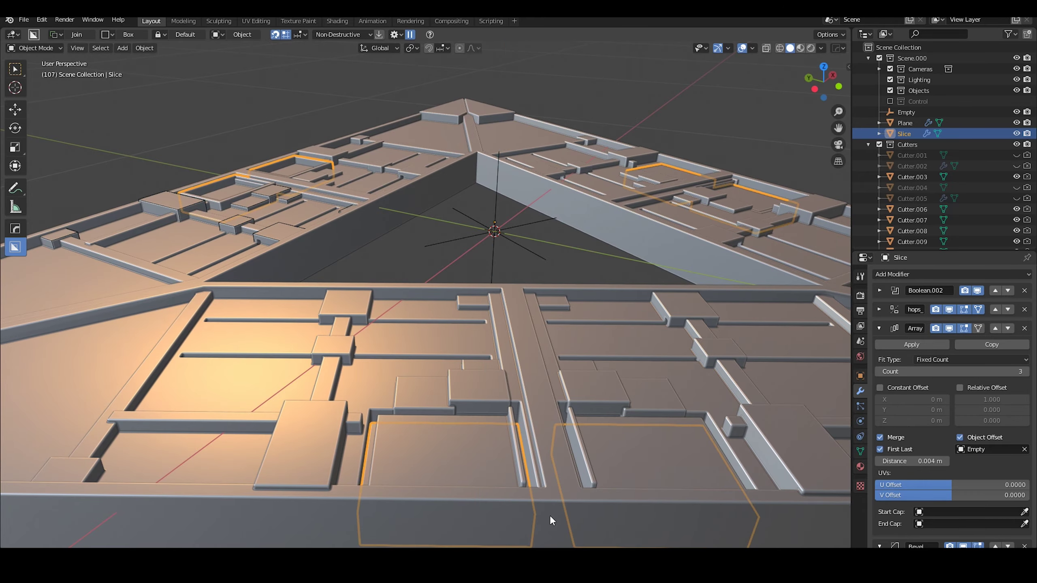
key(g)
key(Return)
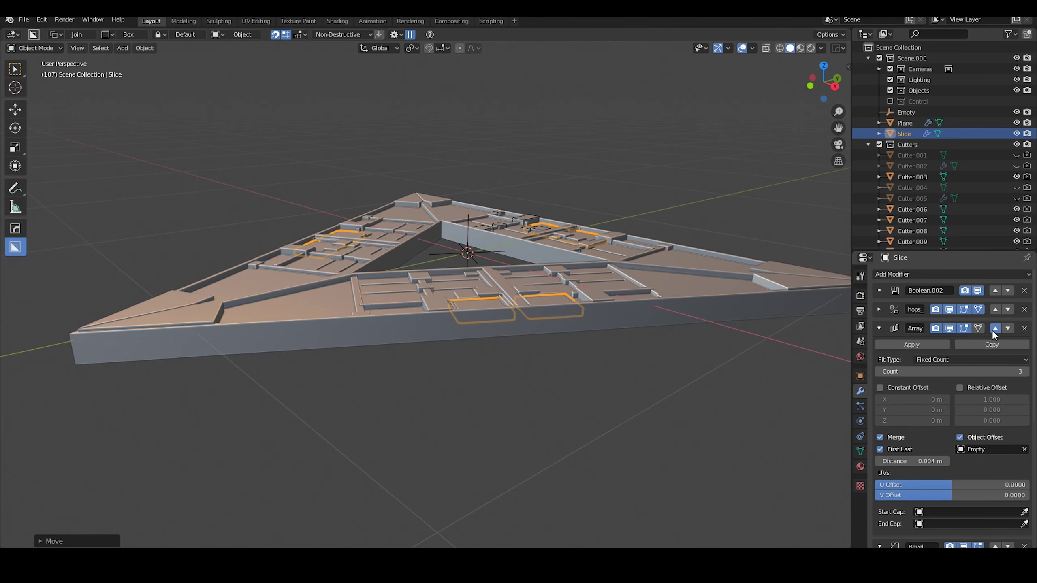
click(995, 329)
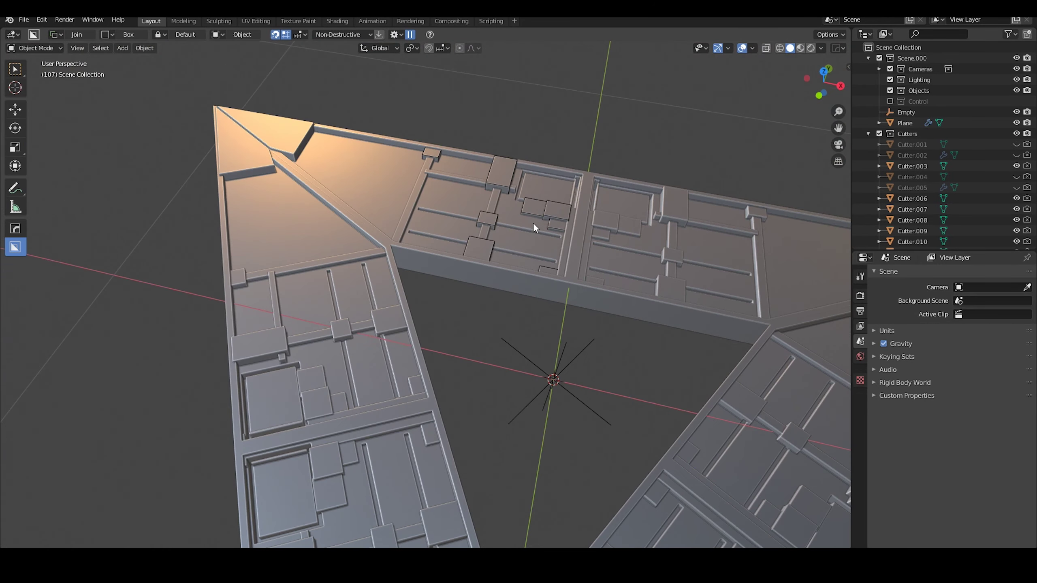
- Cut another raised box cutter into the frame edge through the Booleans menu
key(q)
mouse_move(470, 356)
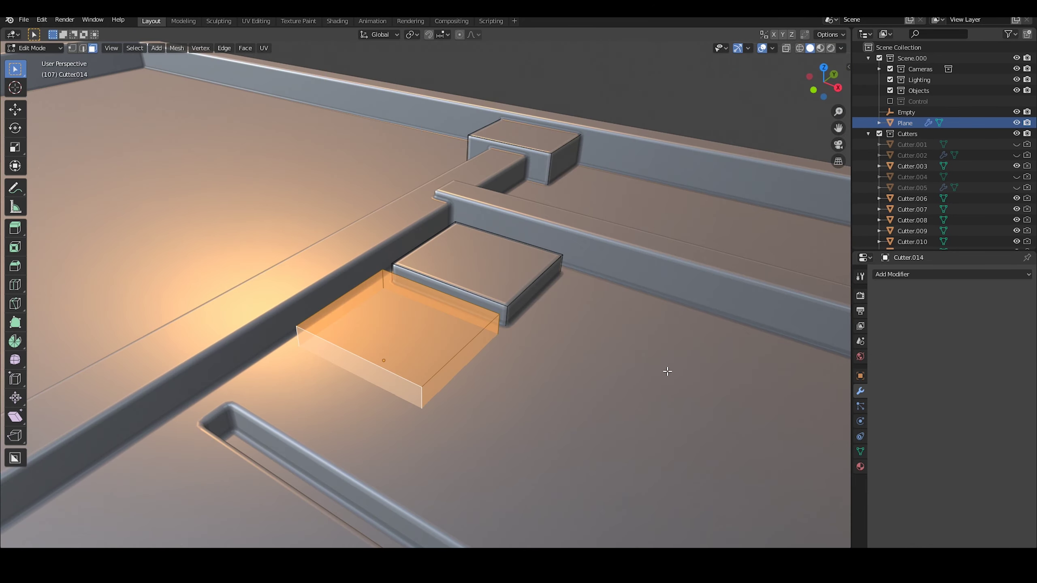
click(450, 386)
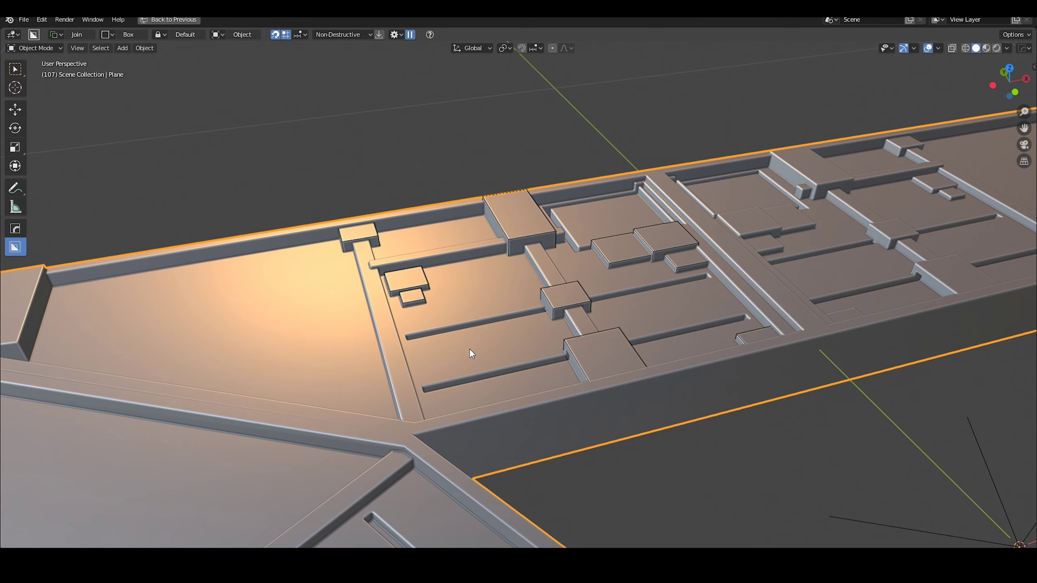
scroll(470, 348, up, 5)
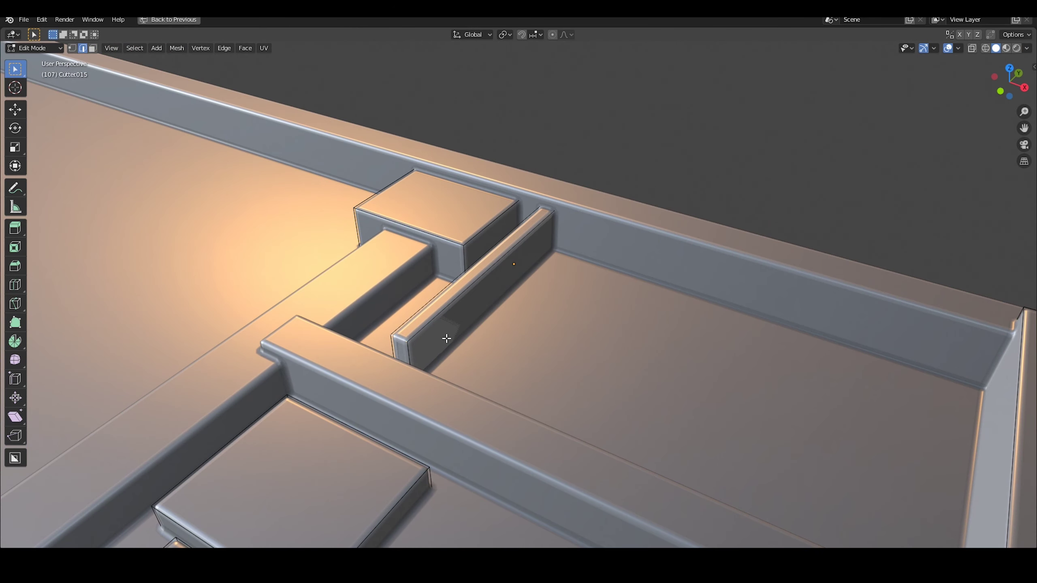
- Bevel Cutter.015 with a 30° limit angle and array it into seven vent slats
key(ctrl+b)
click(475, 357)
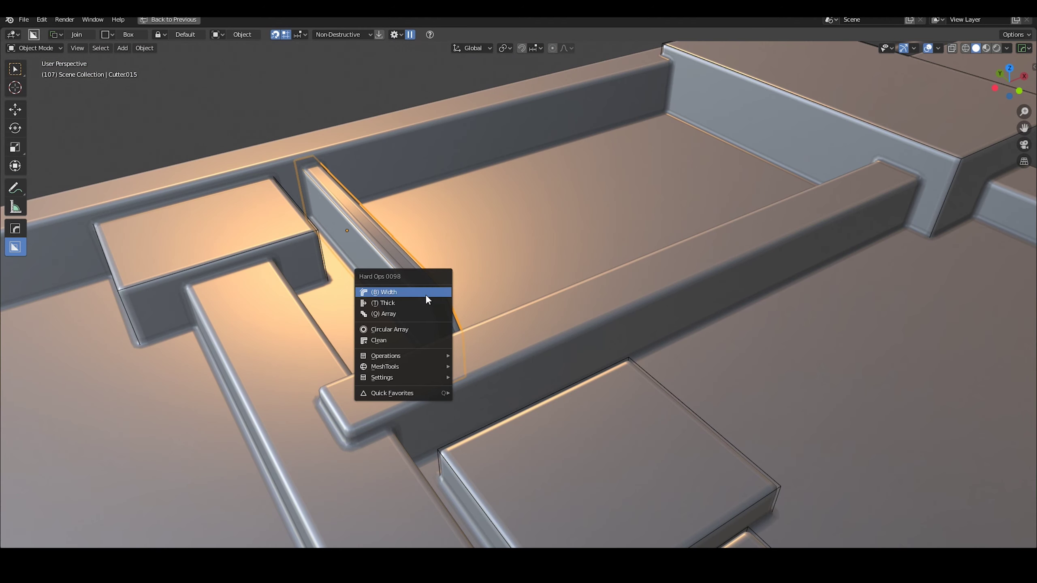
click(425, 294)
click(965, 221)
click(720, 248)
click(850, 157)
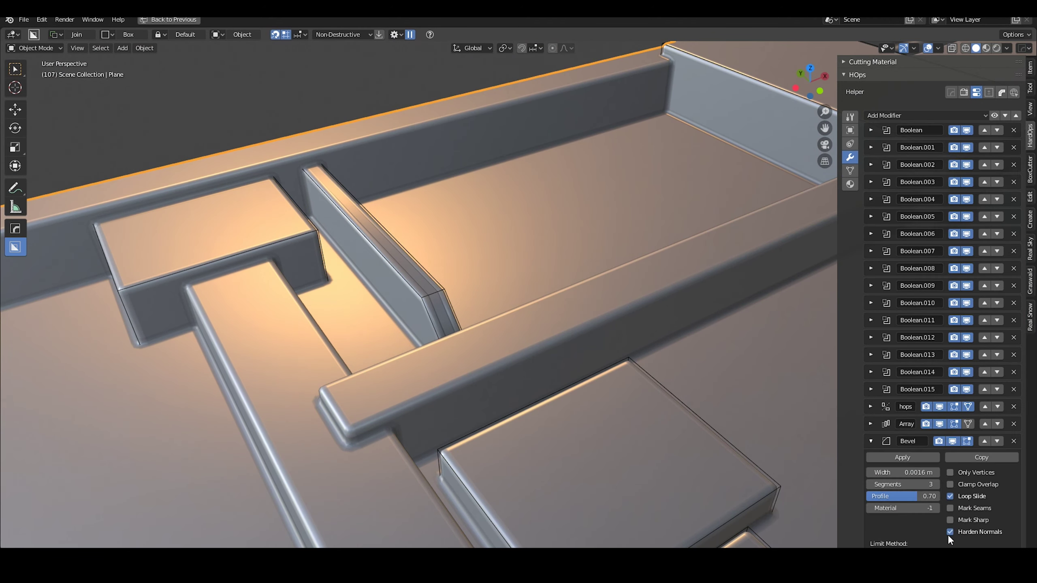
scroll(918, 490, down, 3)
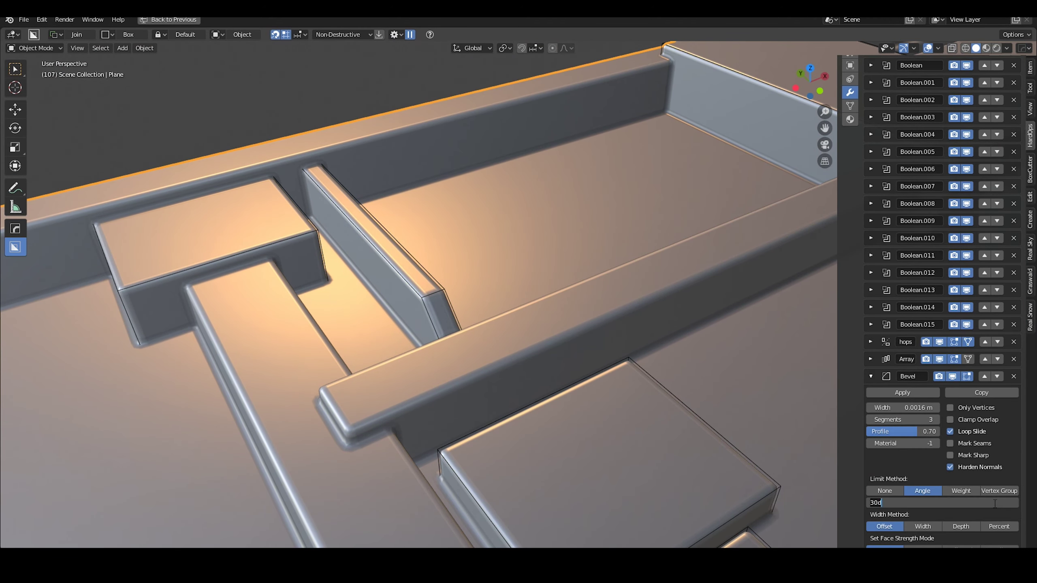
key(q)
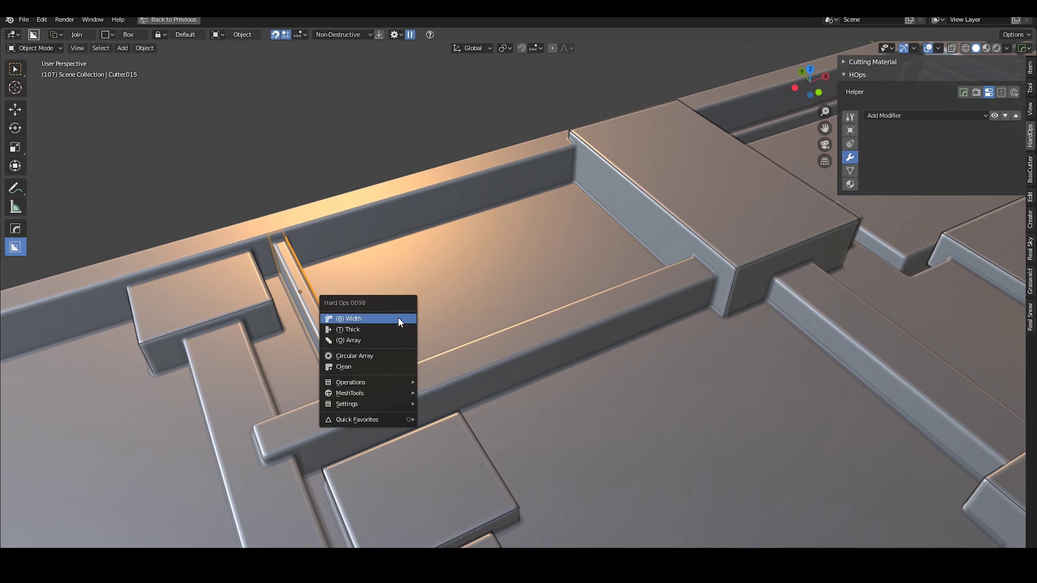
key(q)
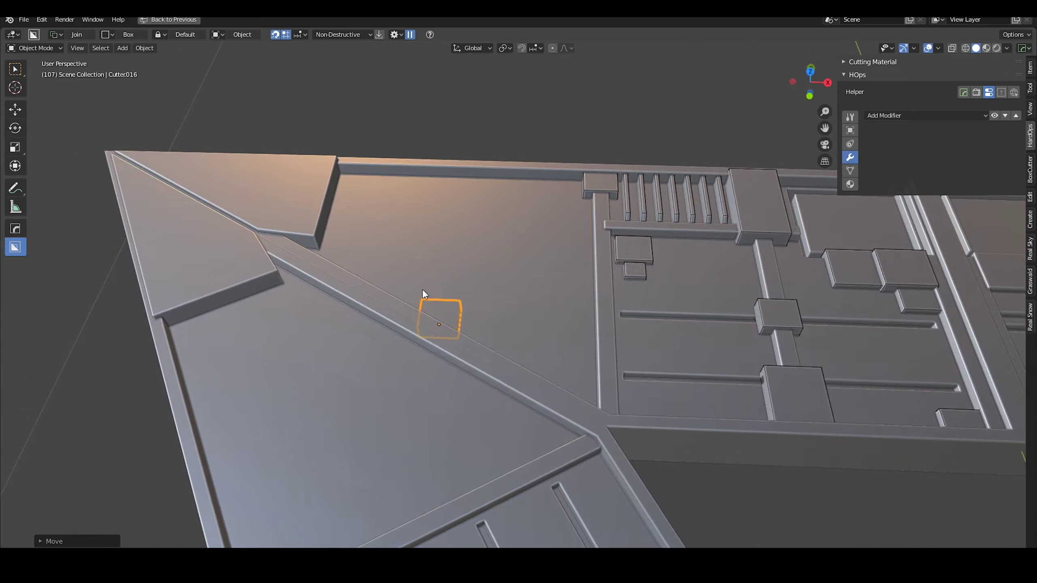
- Rotate Cutter.016 onto the diagonal rail and array it into three tighter blocks
key(q)
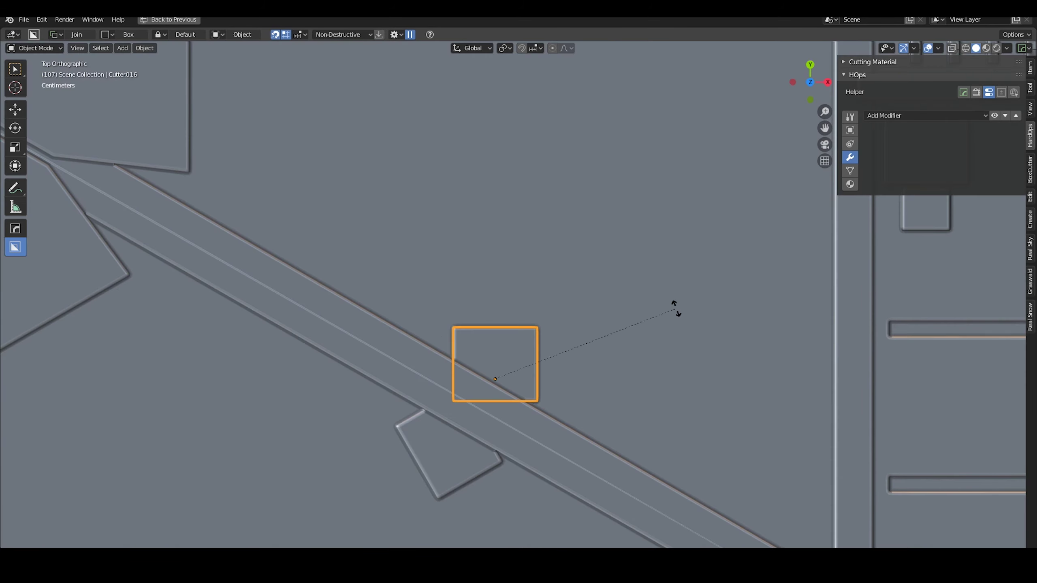
key(r)
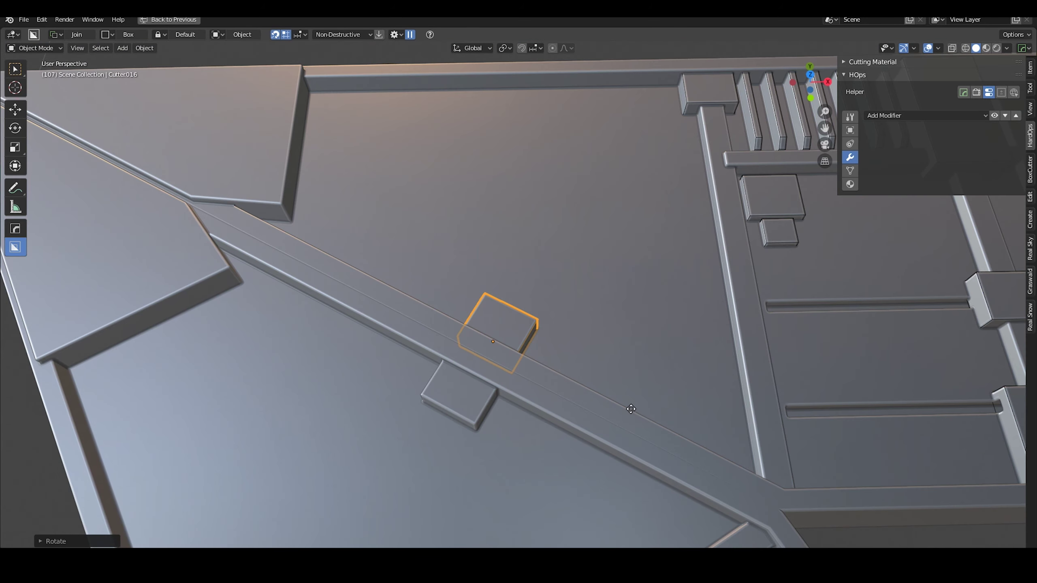
key(g)
key(x)
key(x)
click(554, 403)
key(q)
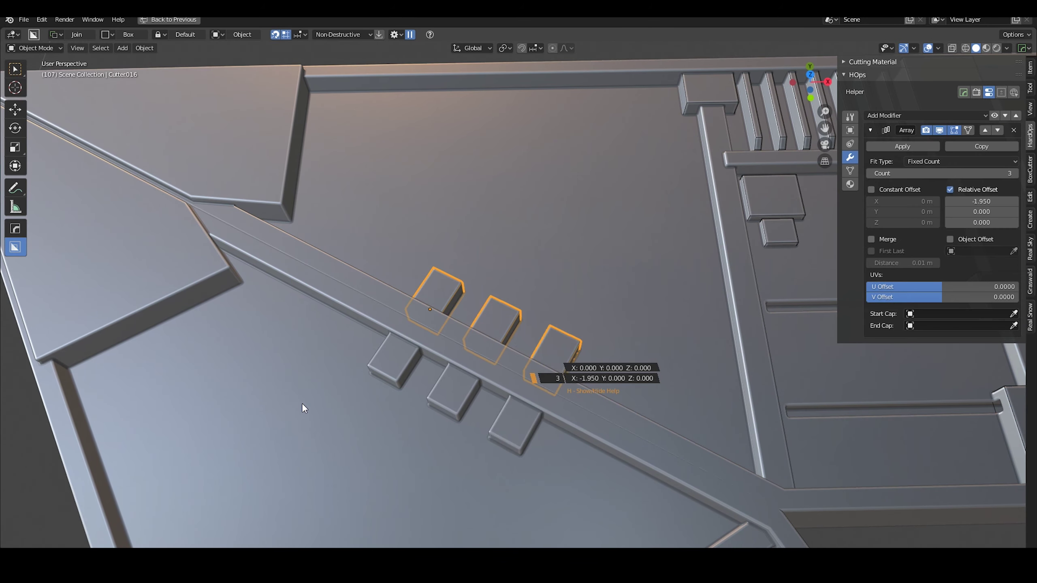
click(539, 504)
scroll(359, 311, down, 10)
middle_drag(359, 311, 588, 278)
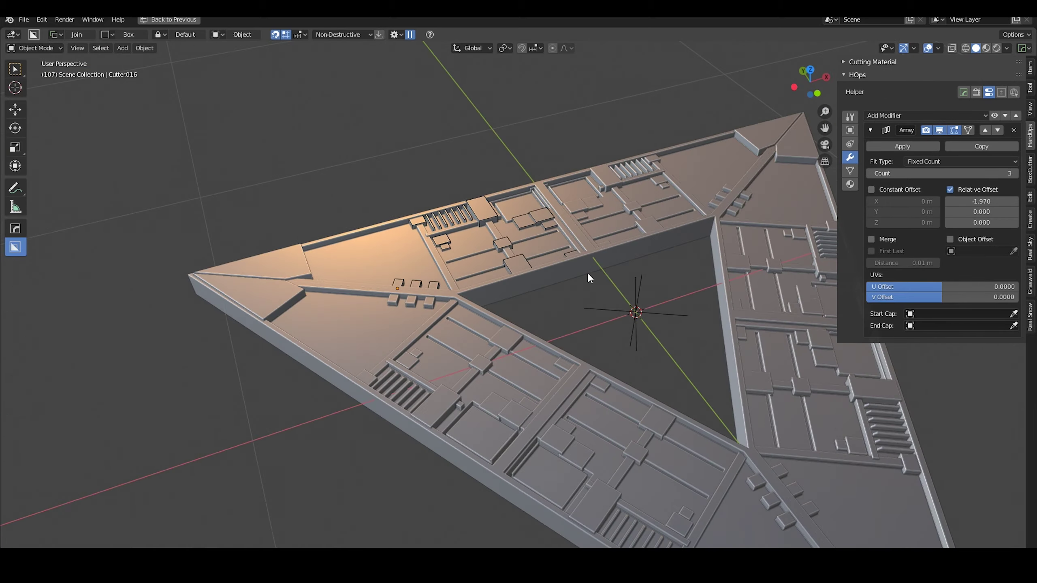
scroll(588, 278, up, 10)
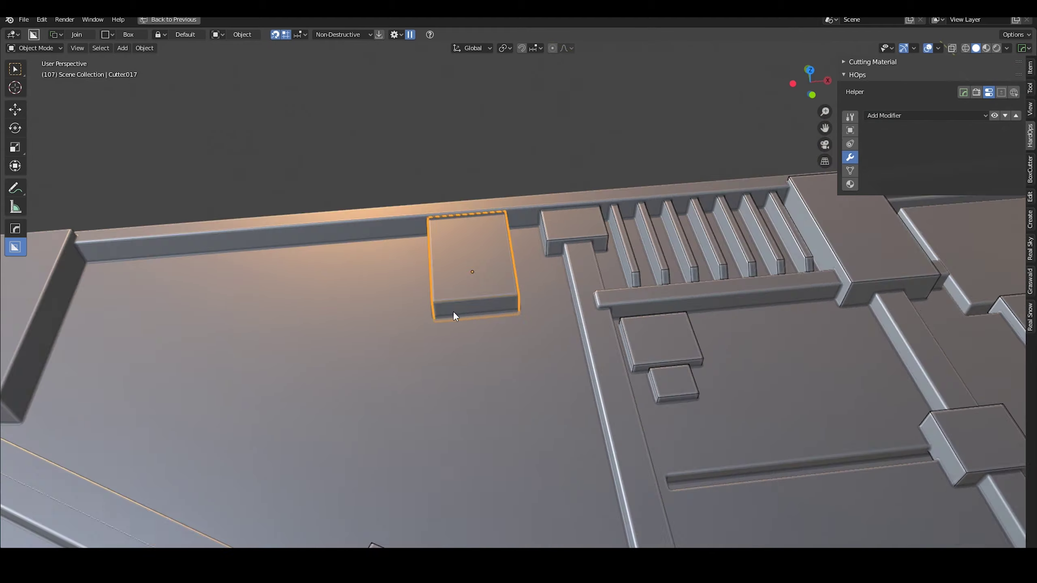
- Draw two new box cutters on the plate, one as a hollow shell, one extruded
key(d)
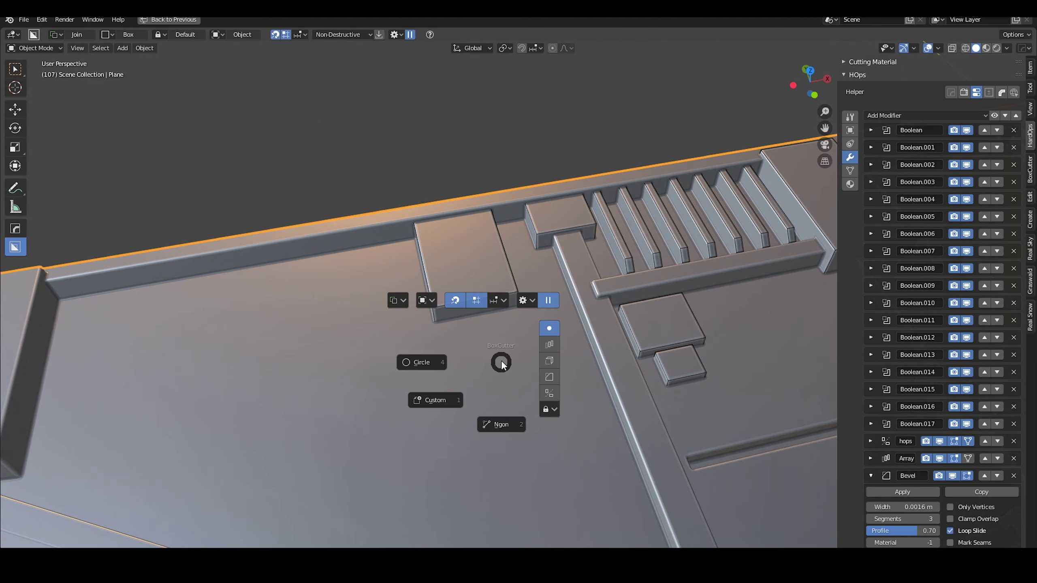
drag(428, 389, 535, 297)
mouse_move(535, 296)
middle_down()
mouse_move(480, 347)
mouse_move(495, 254)
mouse_move(656, 349)
middle_up()
key(t)
scroll(612, 371, up, 3)
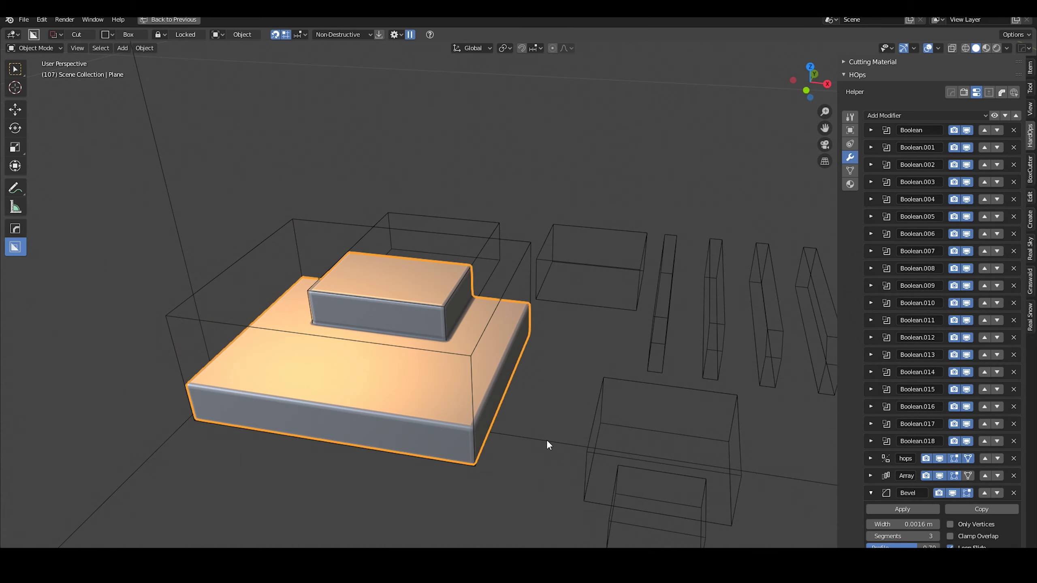
middle_drag(546, 440, 453, 324)
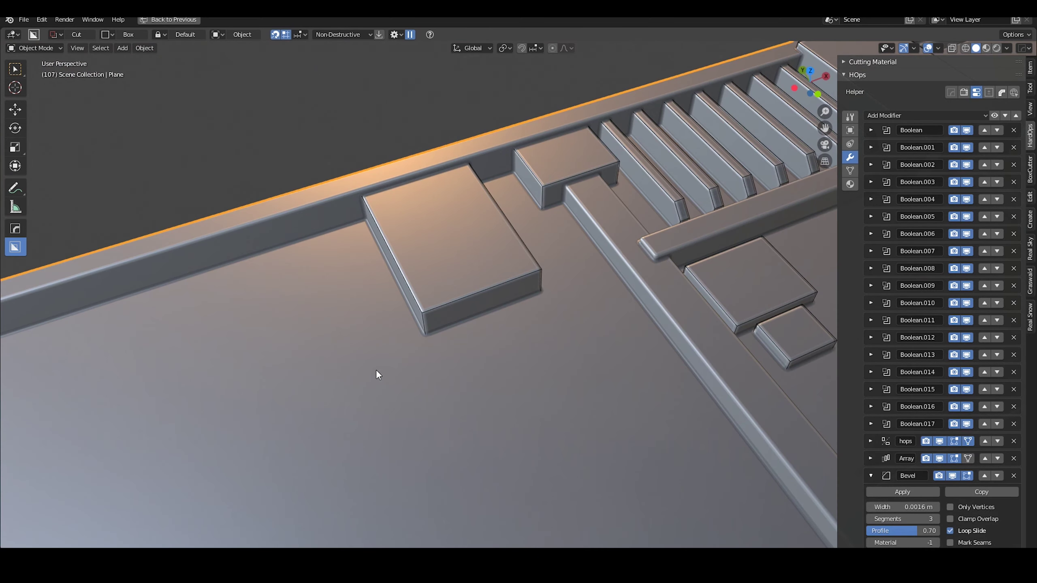
drag(376, 370, 568, 243)
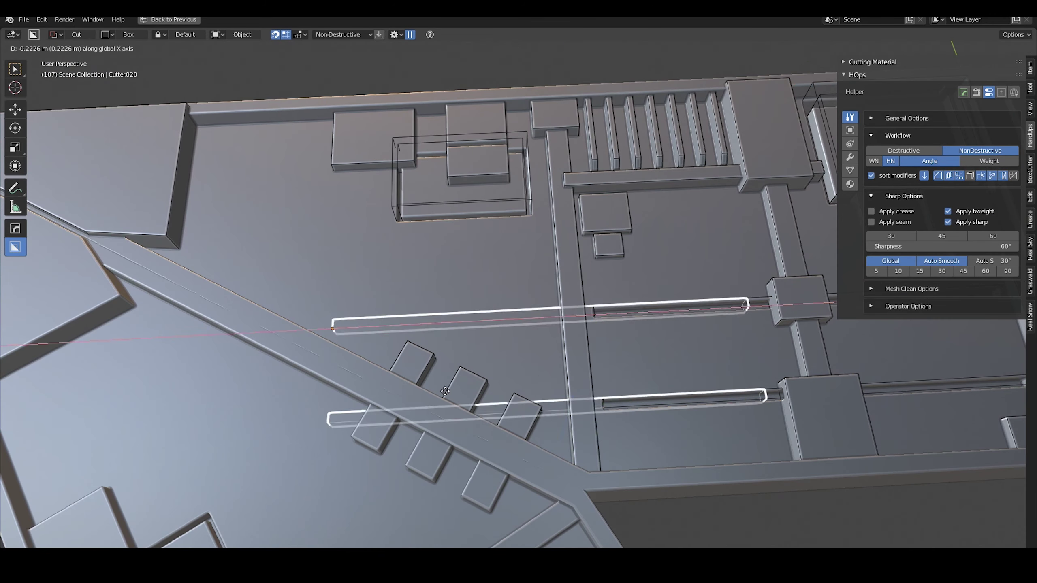
- Stand the two strip cutters upright and shift them along Y into position
key(r)
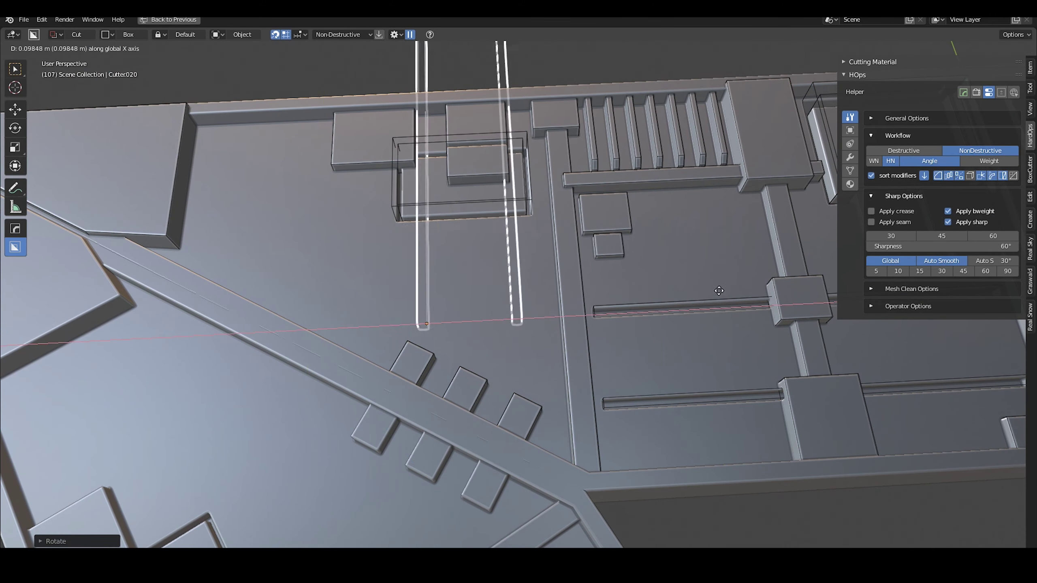
key(g)
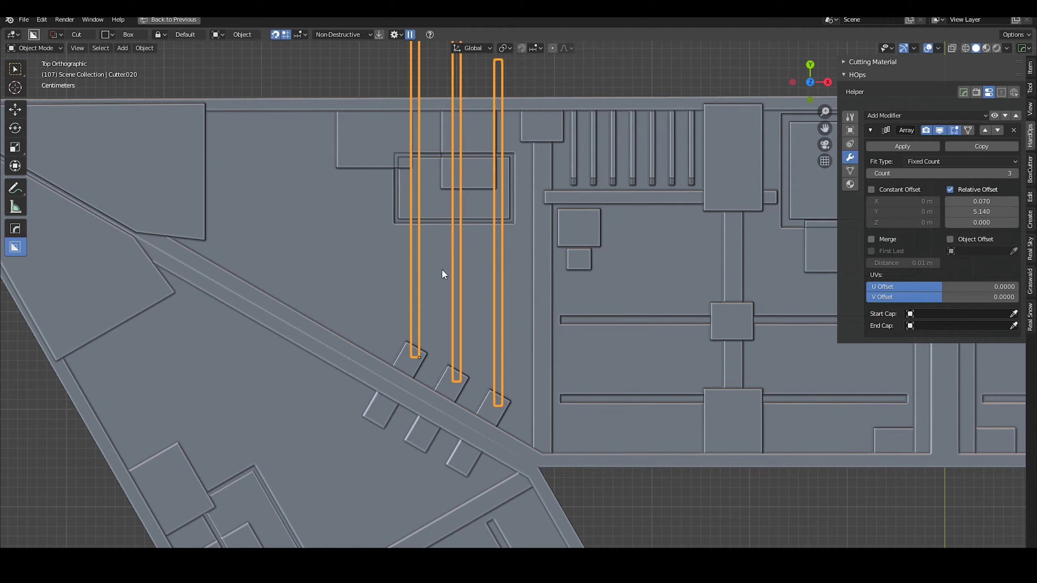
middle_drag(444, 275, 687, 203)
key(Tab)
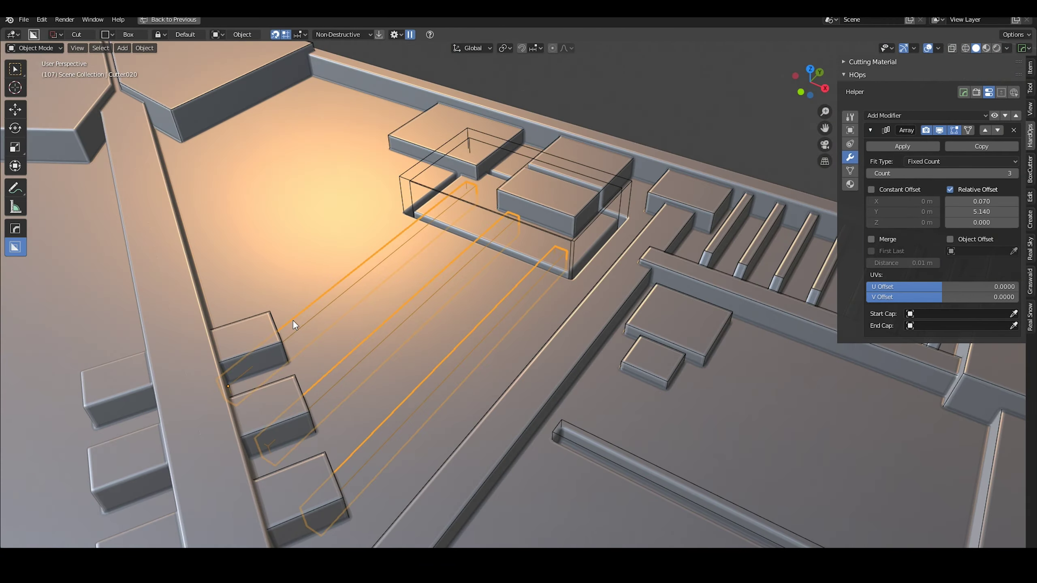
key(q)
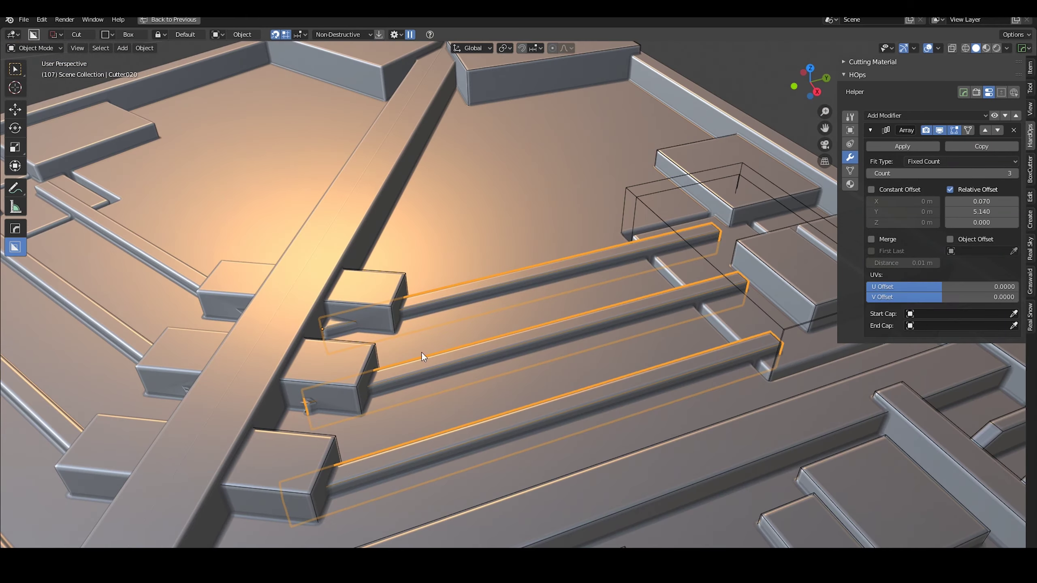
key(g)
key(y)
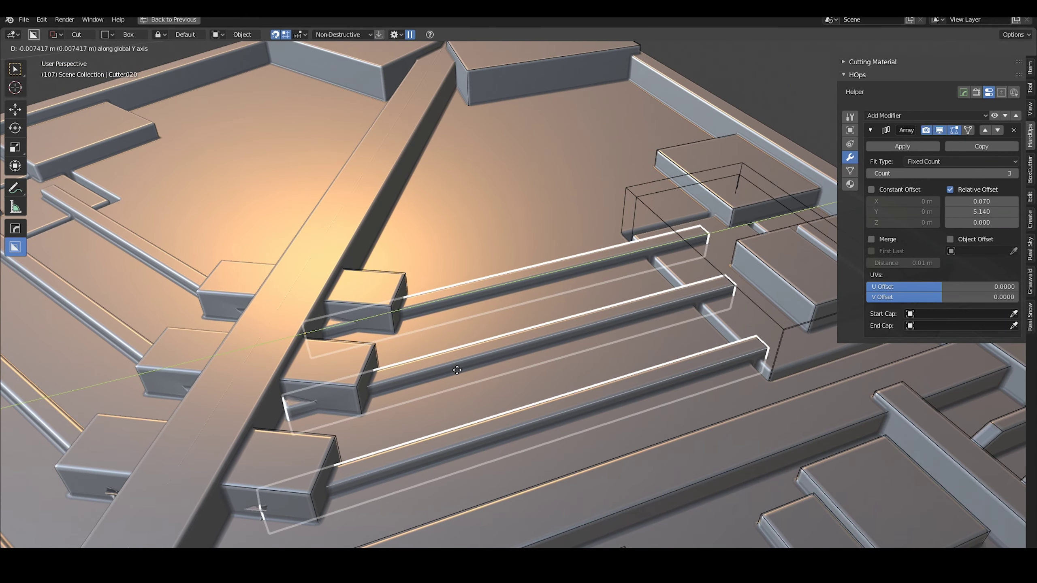
click(457, 370)
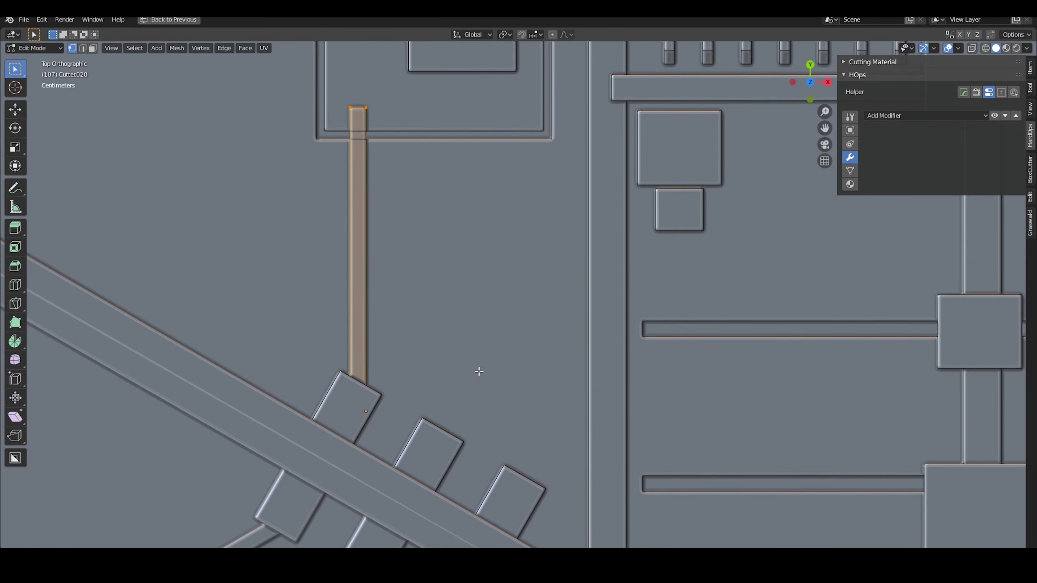
- Duplicate the orange strip cutter along X and extend the strip along Y
key(shift+d)
key(x)
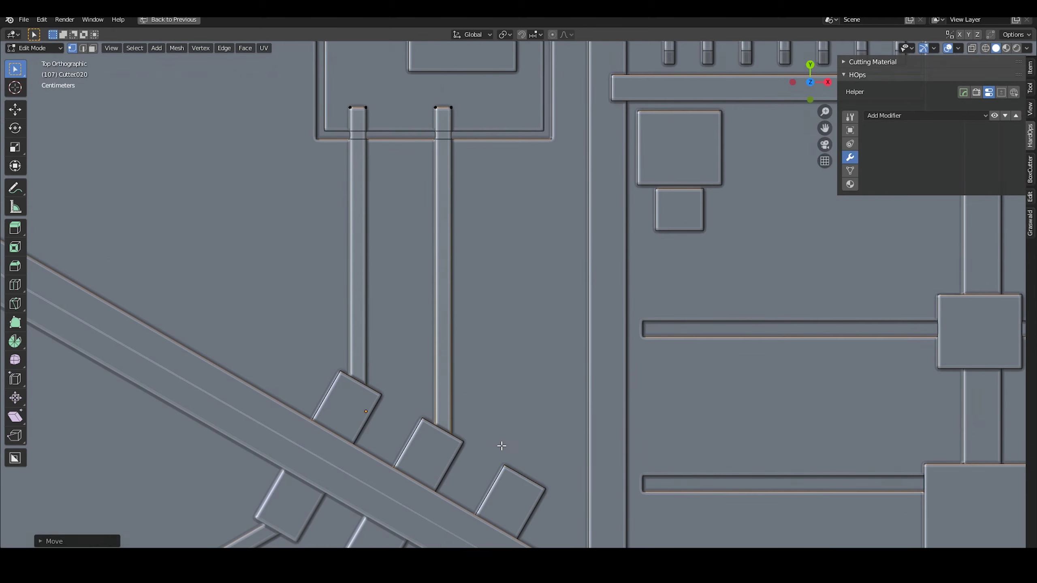
key(g)
key(y)
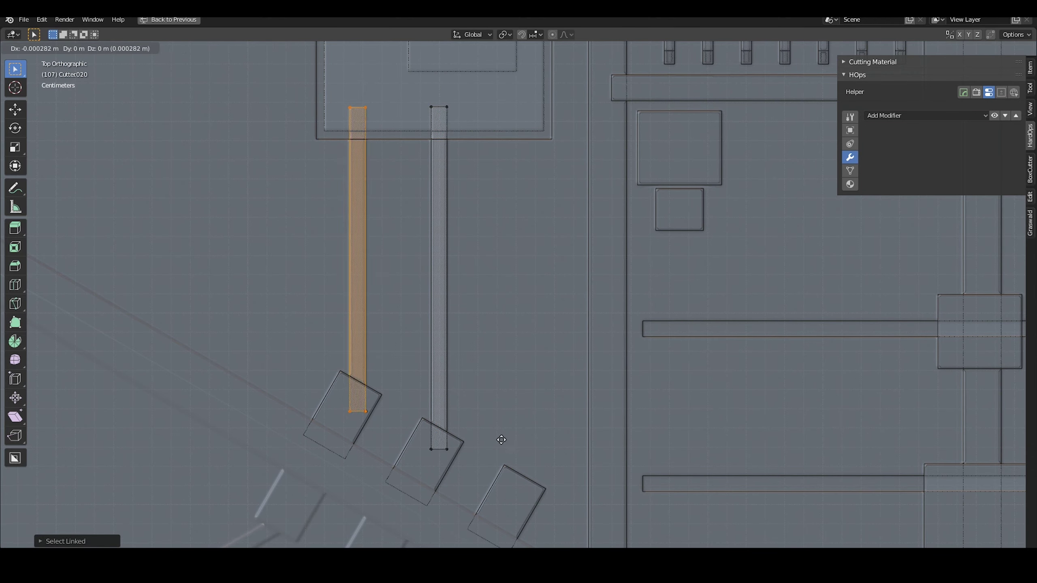
key(l)
key(shift+d)
key(x)
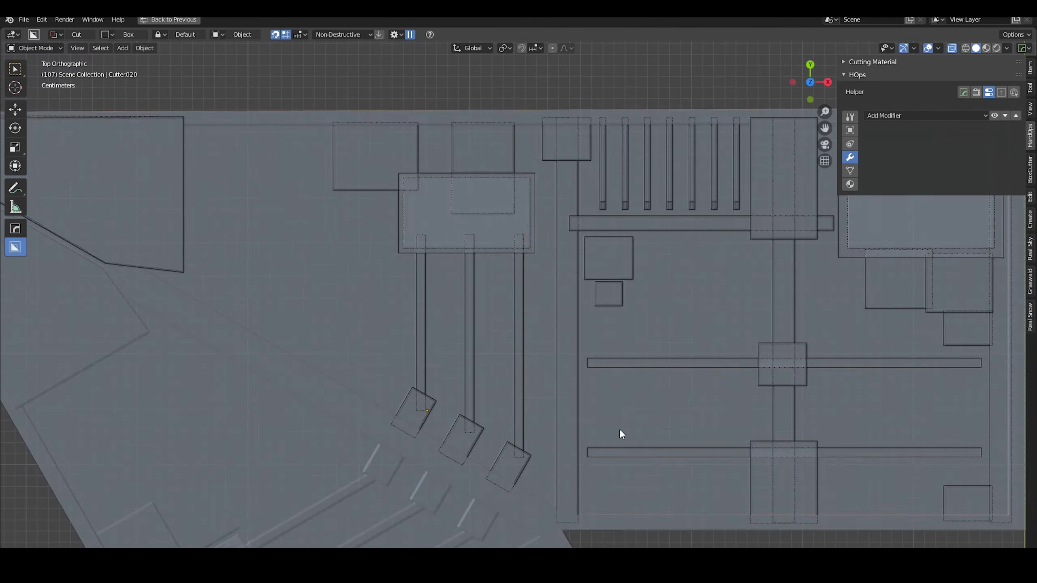
middle_drag(619, 429, 436, 476)
scroll(436, 476, up, 4)
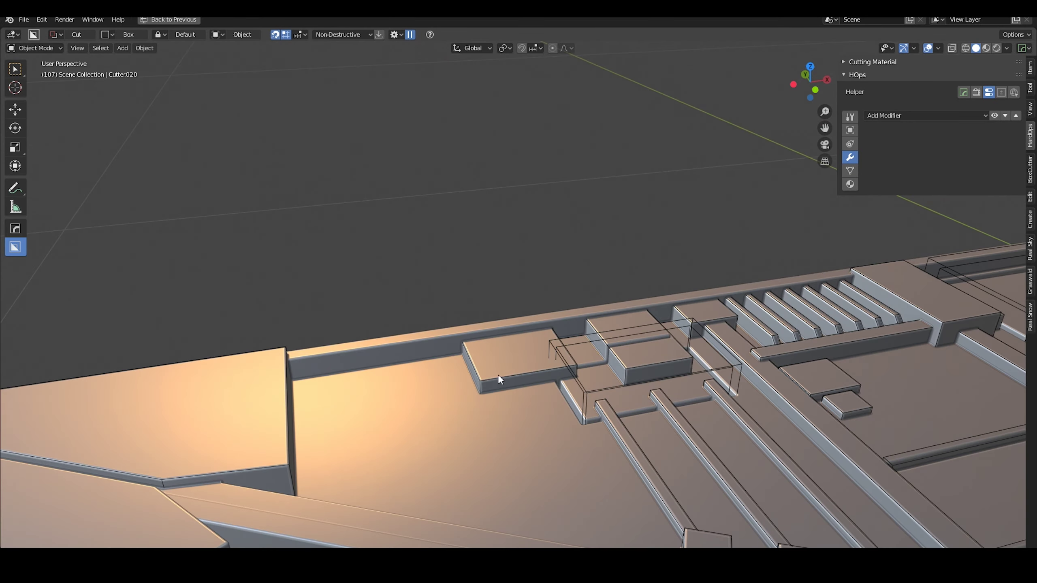
- Inset the new cutter's top face and move an edge to form a chamfered panel
key(i)
scroll(613, 387, down, 2)
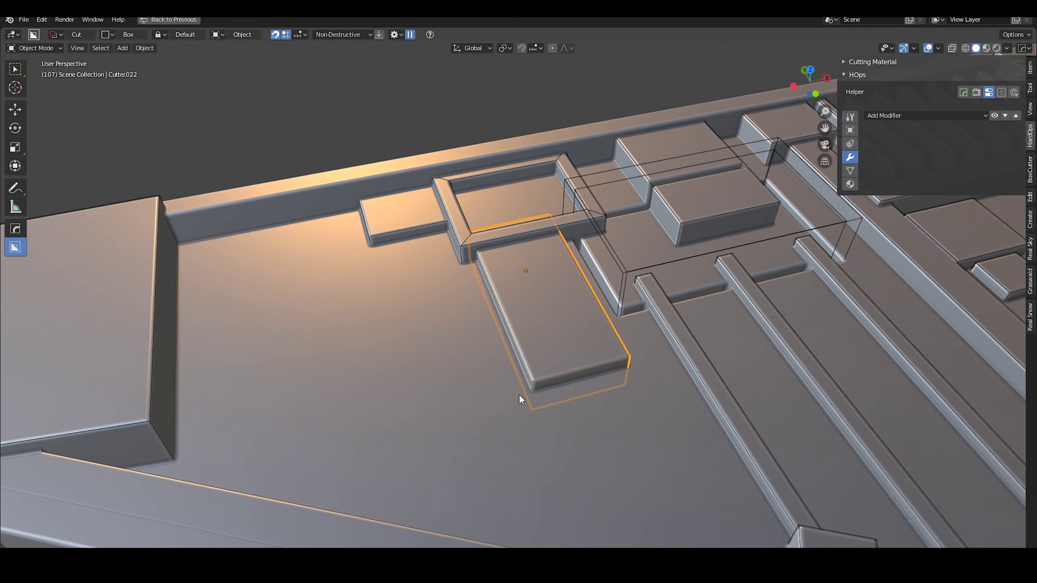
key(KP_7)
scroll(551, 322, down, 3)
click(560, 294)
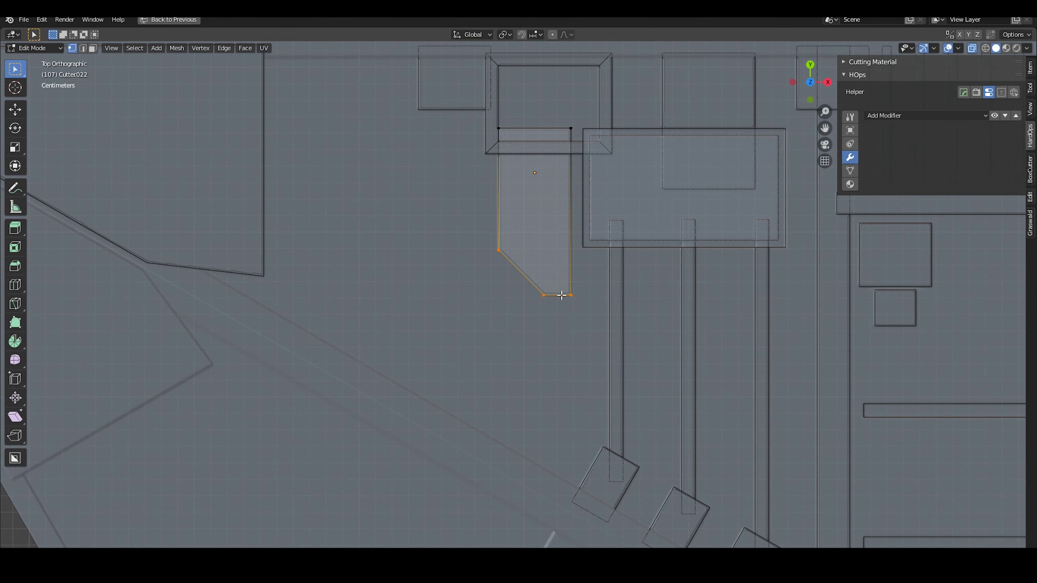
scroll(563, 479, up, 4)
key(g)
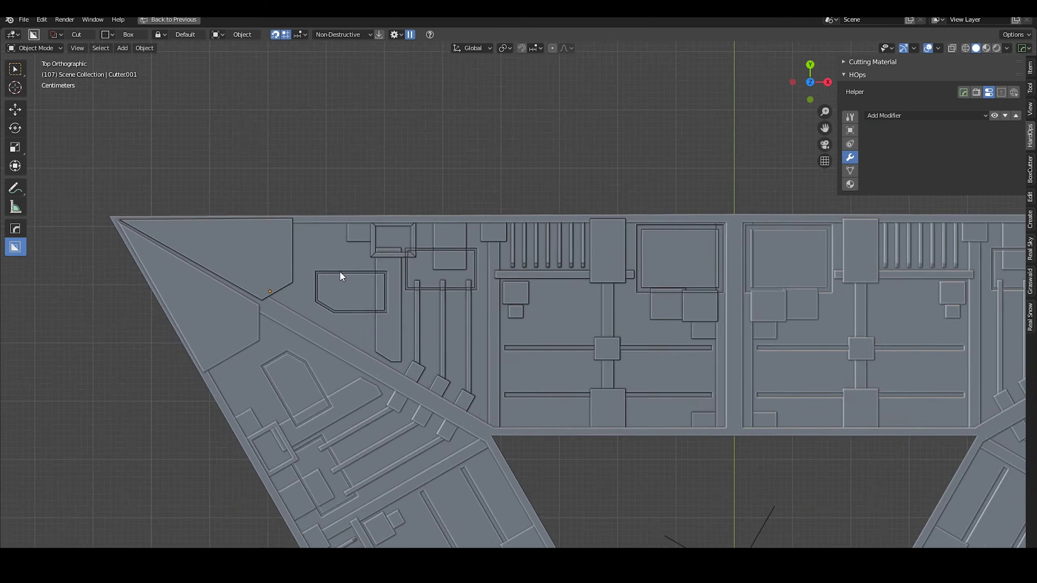
- Draw the long groove cutter Cutter.025 beside the rail blocks and reposition it
scroll(442, 326, up, 3)
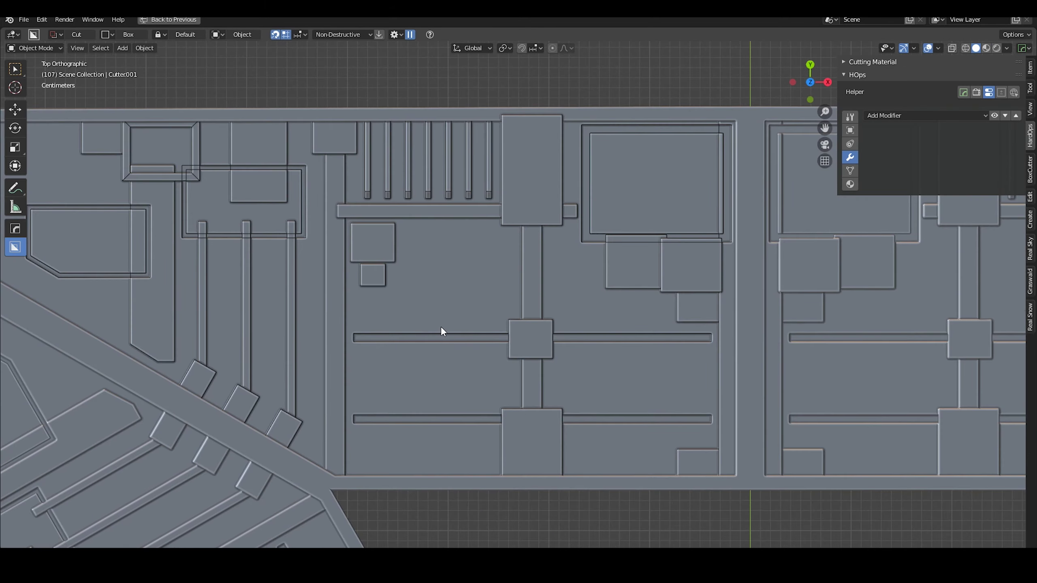
scroll(420, 285, up, 1)
click(244, 302)
scroll(549, 290, up, 3)
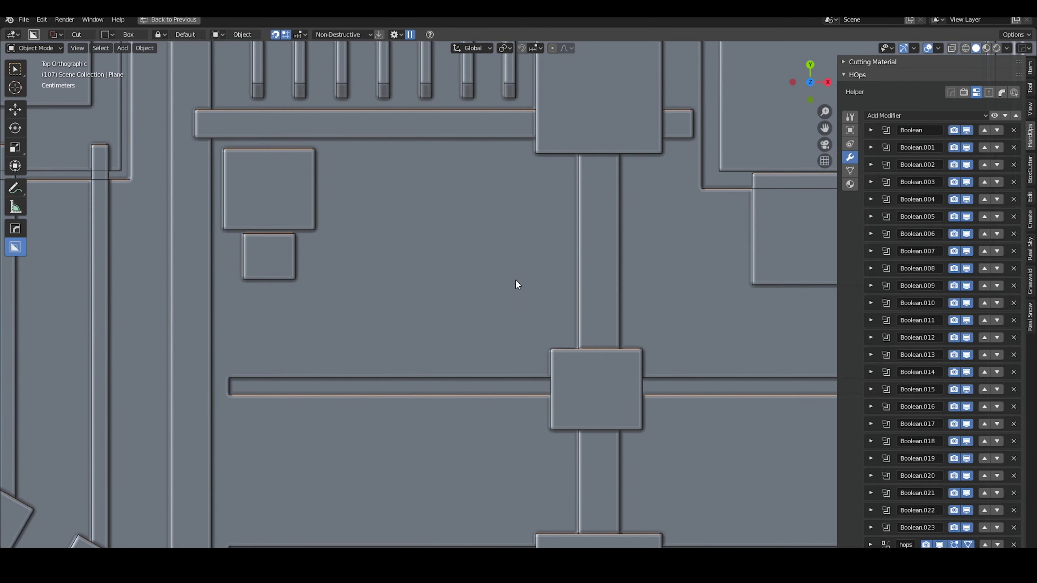
middle_drag(565, 268, 516, 309)
middle_drag(602, 331, 548, 309)
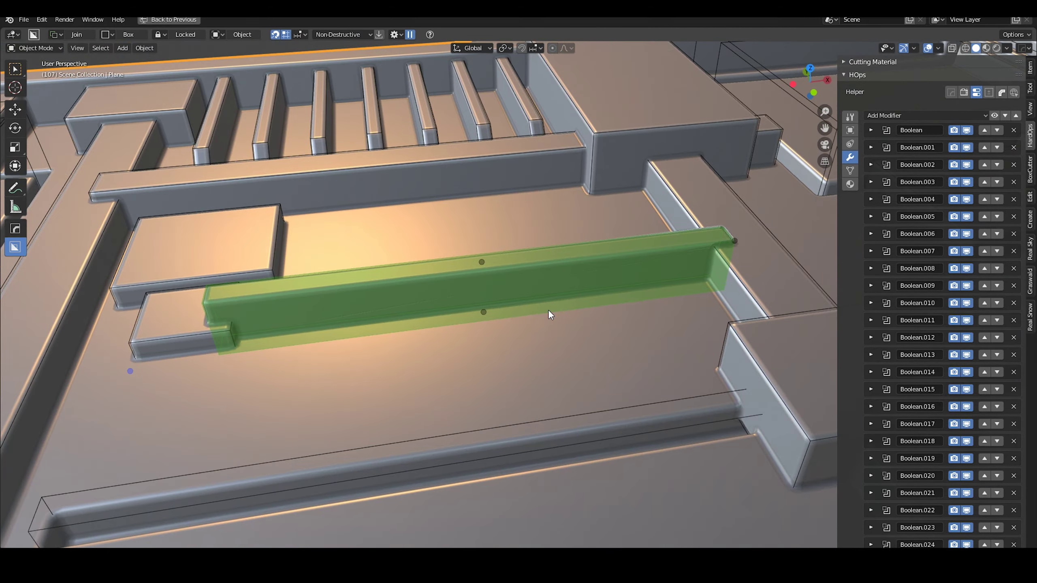
click(481, 248)
middle_drag(481, 248, 634, 444)
click(361, 310)
key(g)
click(323, 386)
- Stretch Cutter.025 by moving its edge along X in Edit Mode
key(Tab)
key(g)
key(x)
click(665, 396)
key(Tab)
- Duplicate it as Cutter.026 and move the copy's geometry along Z for another slot
key(shift+d)
key(Tab)
key(g)
key(z)
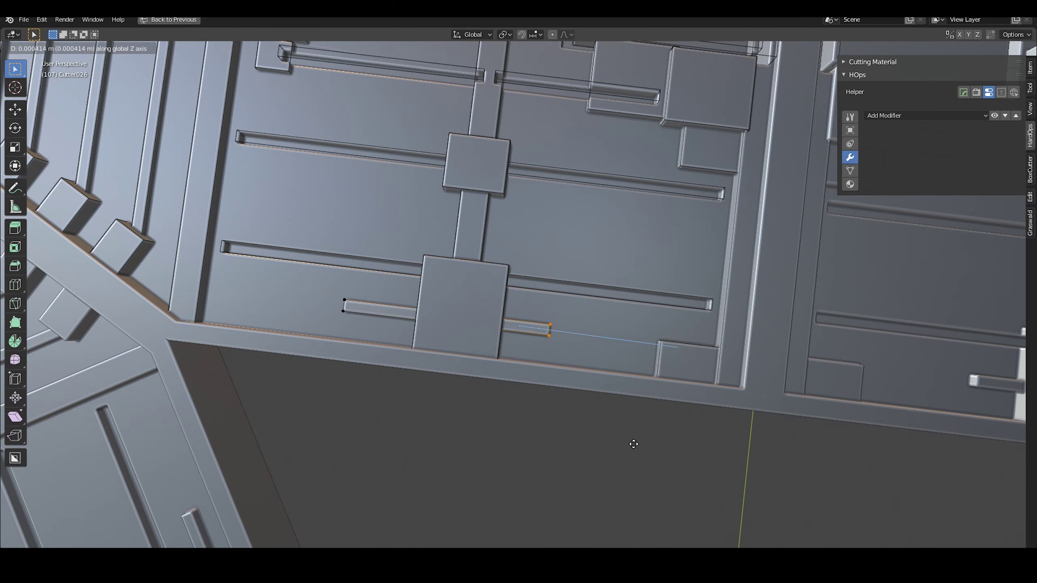
click(723, 437)
middle_drag(723, 436, 343, 281)
key(g)
key(z)
key(2)
key(Tab)
scroll(526, 361, down, 10)
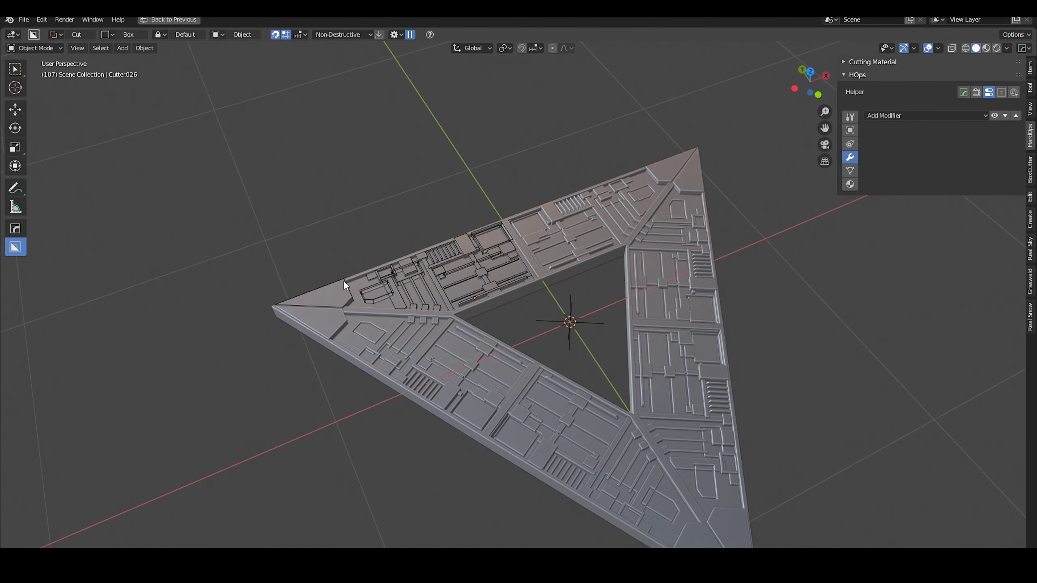
- Add a small box cutter at the rail edge and a rotated copy along the diagonal
scroll(512, 255, up, 10)
scroll(512, 255, up, 5)
drag(351, 212, 437, 299)
mouse_move(393, 359)
middle_down()
mouse_move(440, 285)
mouse_move(688, 261)
mouse_move(478, 377)
middle_up()
key(KP_7)
key(shift+d)
click(502, 447)
scroll(357, 417, up, 3)
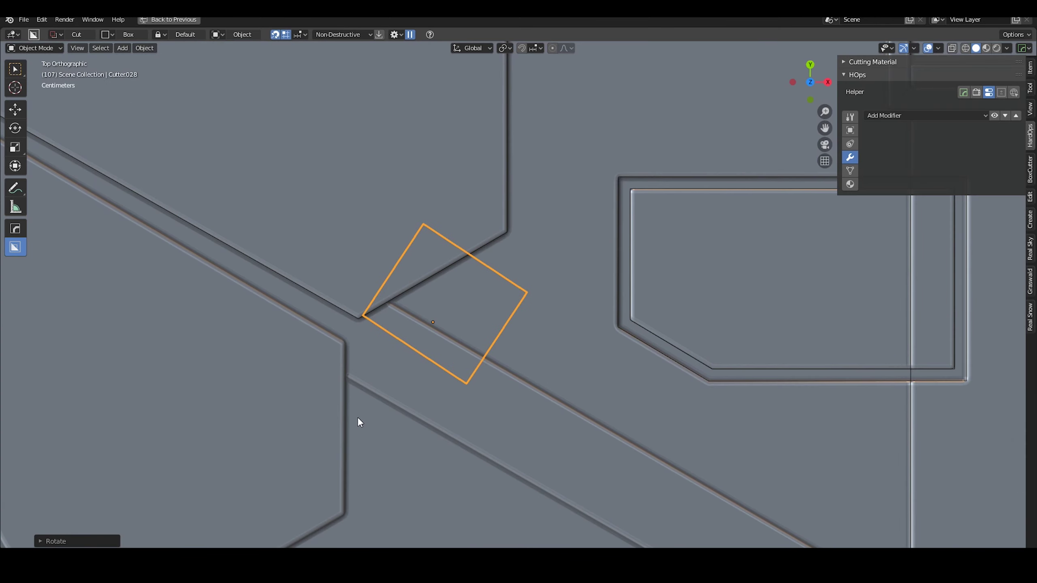
scroll(448, 324, down, 5)
scroll(479, 181, down, 5)
- Select the Plane and step through its boolean cuts with HardOps Modifier Scroll
middle_drag(448, 324, 413, 198)
scroll(515, 418, up, 3)
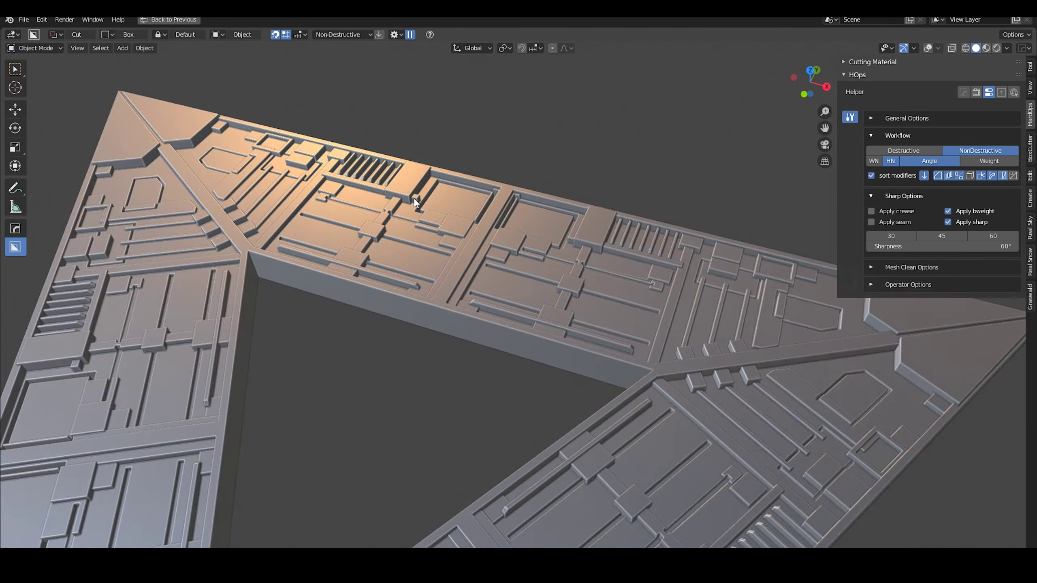
scroll(478, 274, up, 3)
scroll(379, 284, down, 5)
click(379, 284)
scroll(410, 334, down, 2)
middle_drag(410, 334, 449, 296)
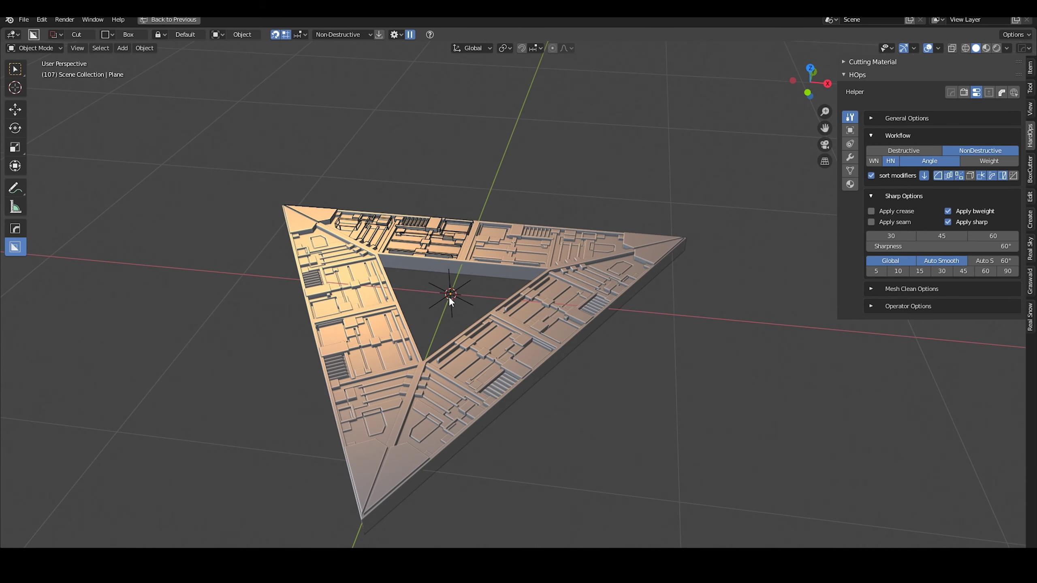
key(KP_7)
middle_drag(715, 204, 632, 235)
key(q)
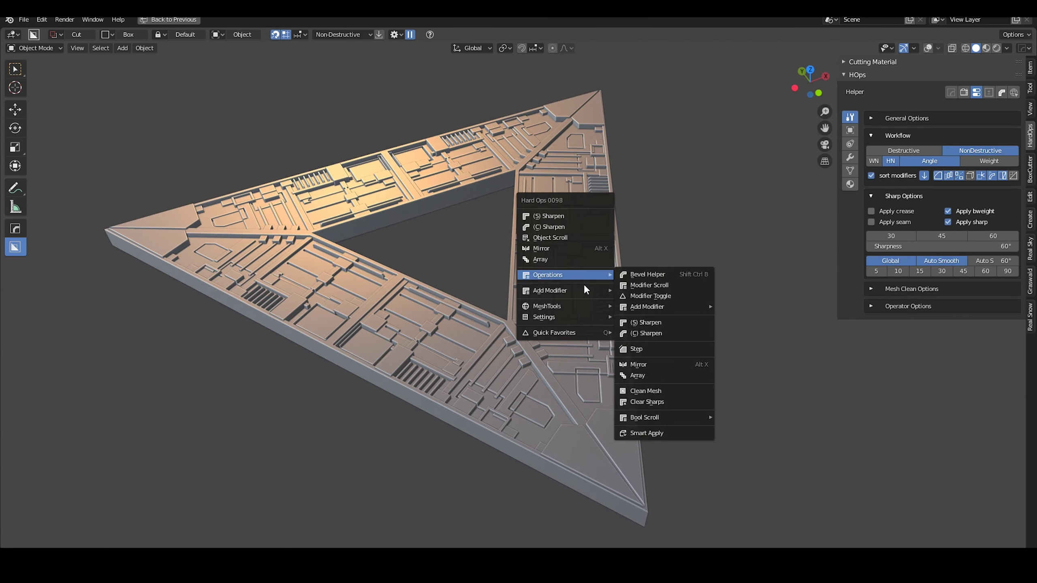
click(658, 286)
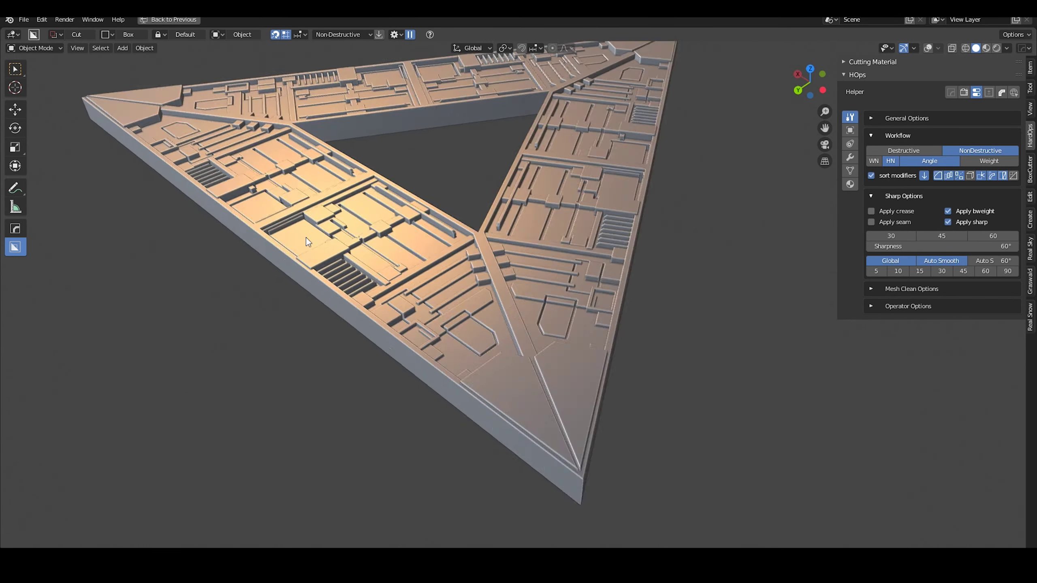
key(q)
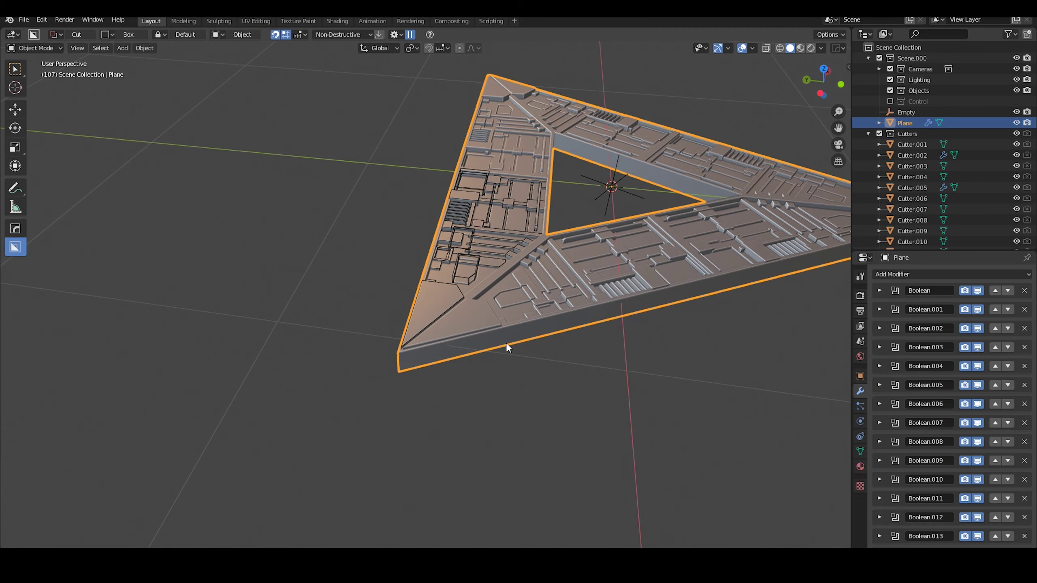
- Duplicate the plate, strip its boolean cuts, and move the copy's edge along Y in Top view
key(shift+d)
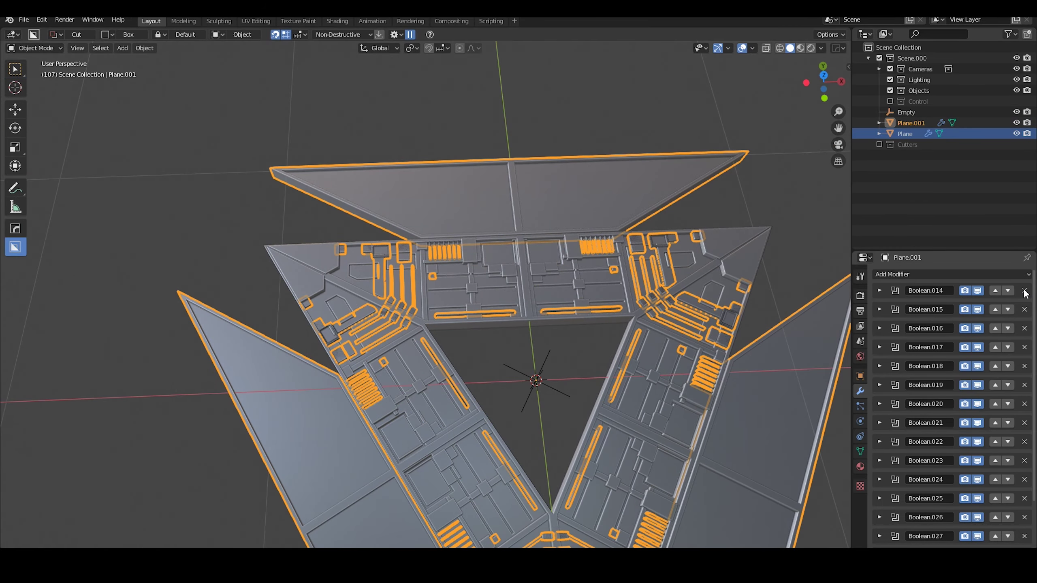
click(1024, 291)
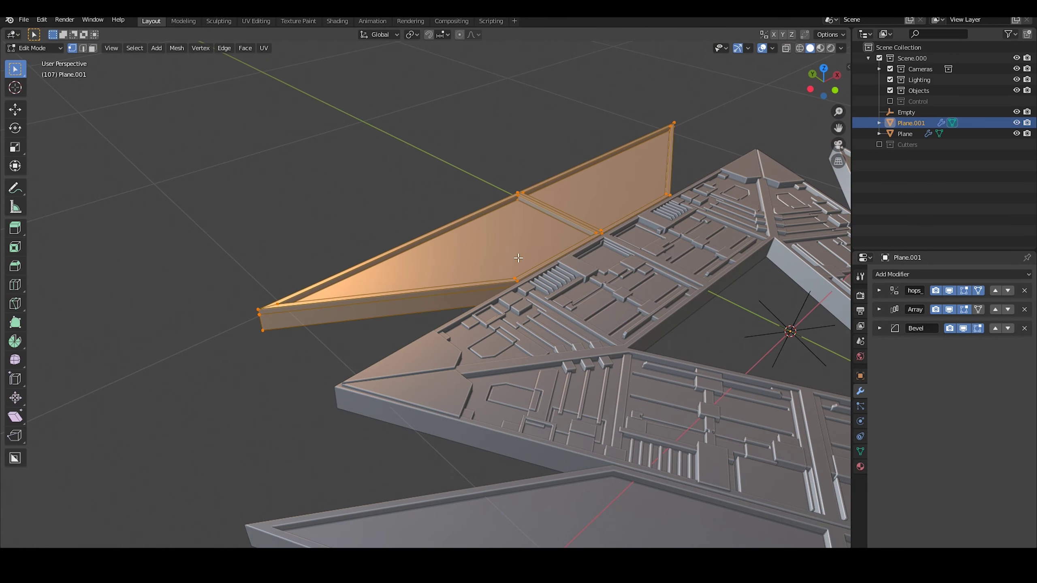
key(KP_7)
key(g)
key(y)
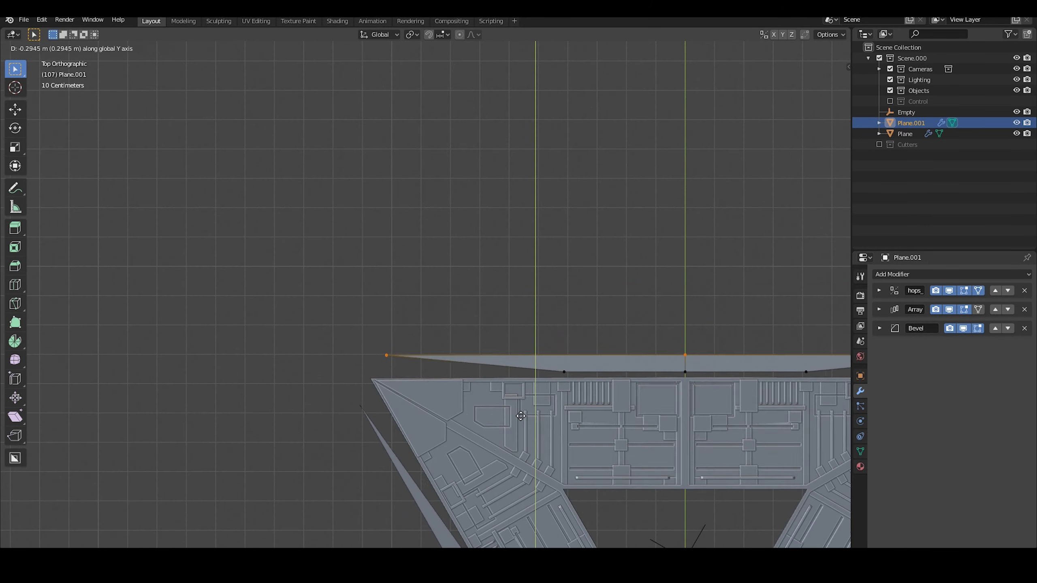
click(374, 409)
- Edge-slide the copy's edge along the plate instead of moving it sideways
scroll(374, 409, up, 10)
key(g)
key(x)
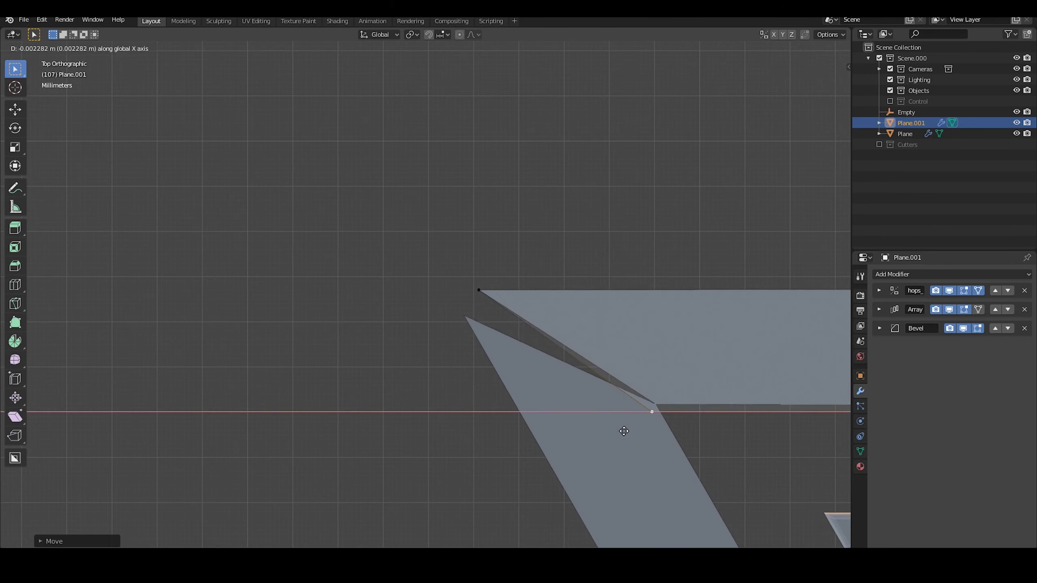
right_click(484, 363)
scroll(484, 364, down, 8)
key(g)
key(g)
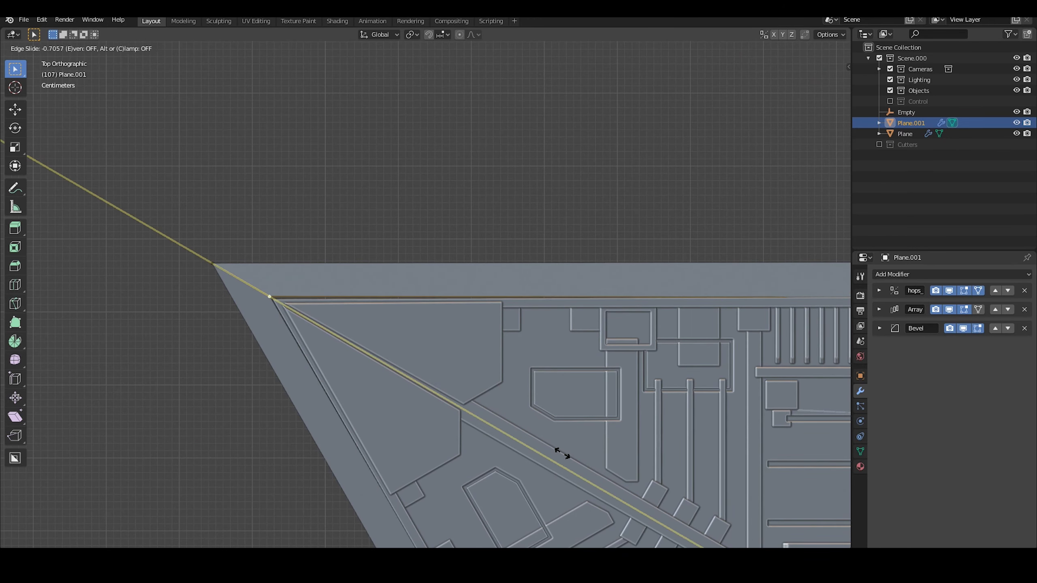
click(562, 453)
scroll(301, 330, up, 5)
scroll(302, 329, down, 6)
- Line up the outer frame's corner vertex in see-through Top view and return to Object Mode
key(alt+q)
scroll(411, 337, up, 5)
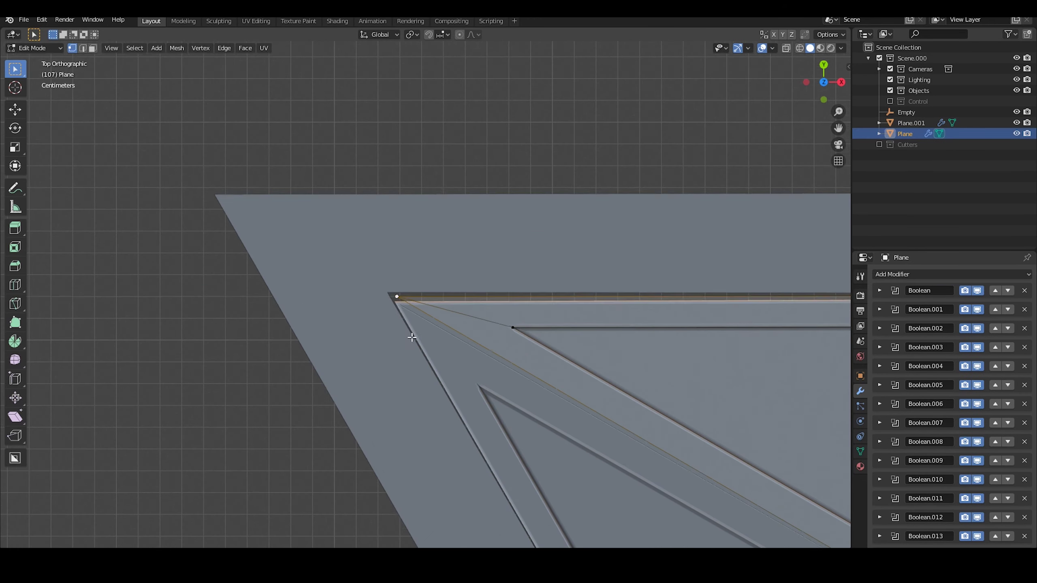
key(alt+z)
middle_drag(406, 330, 447, 324)
key(KP_7)
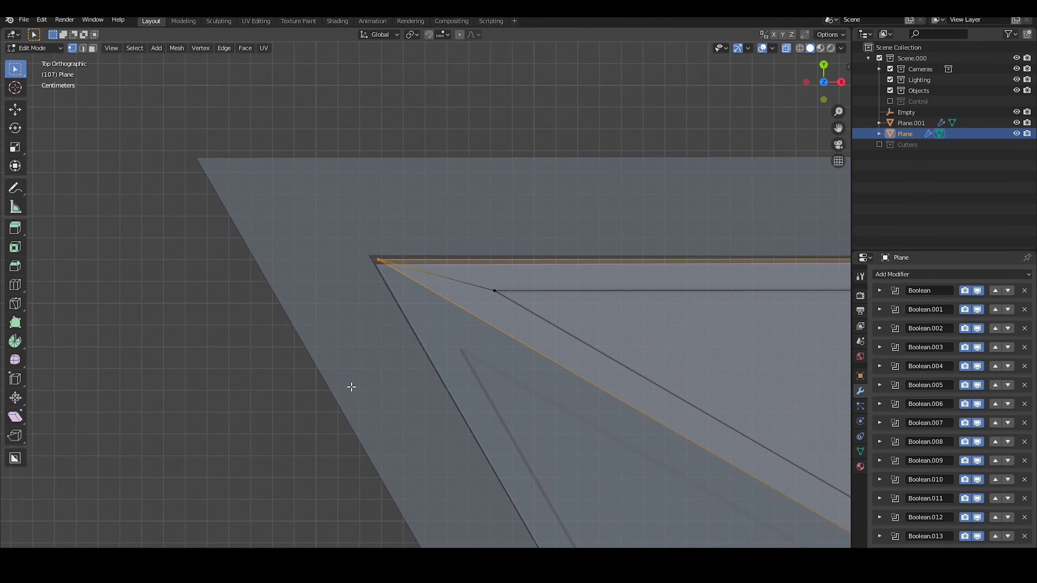
click(378, 318)
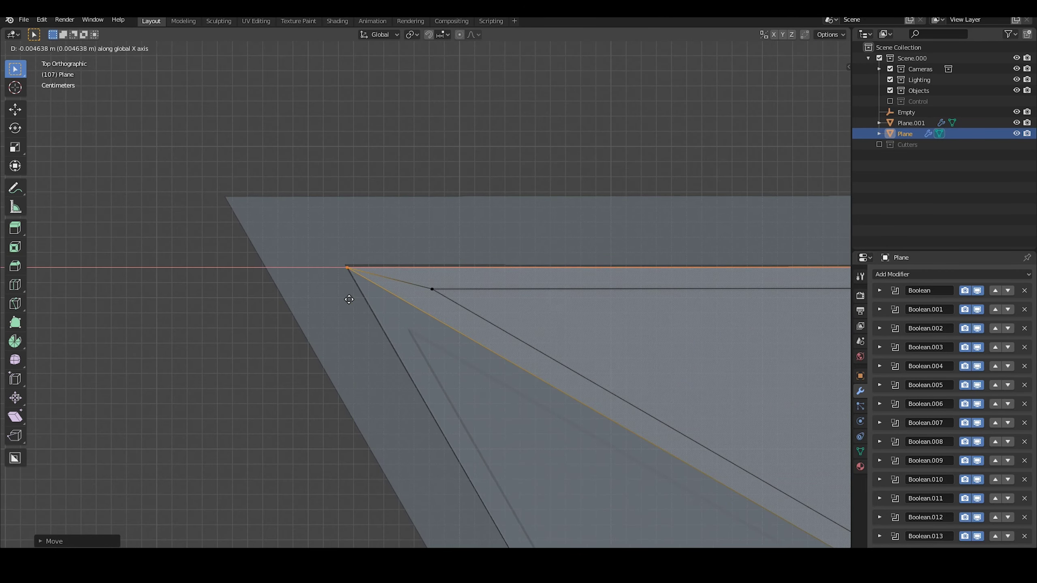
key(Tab)
- Frame the whole panel and put the greebled plate Plane.001 into Edit Mode
key(Home)
scroll(541, 525, up, 2)
click(694, 206)
key(Tab)
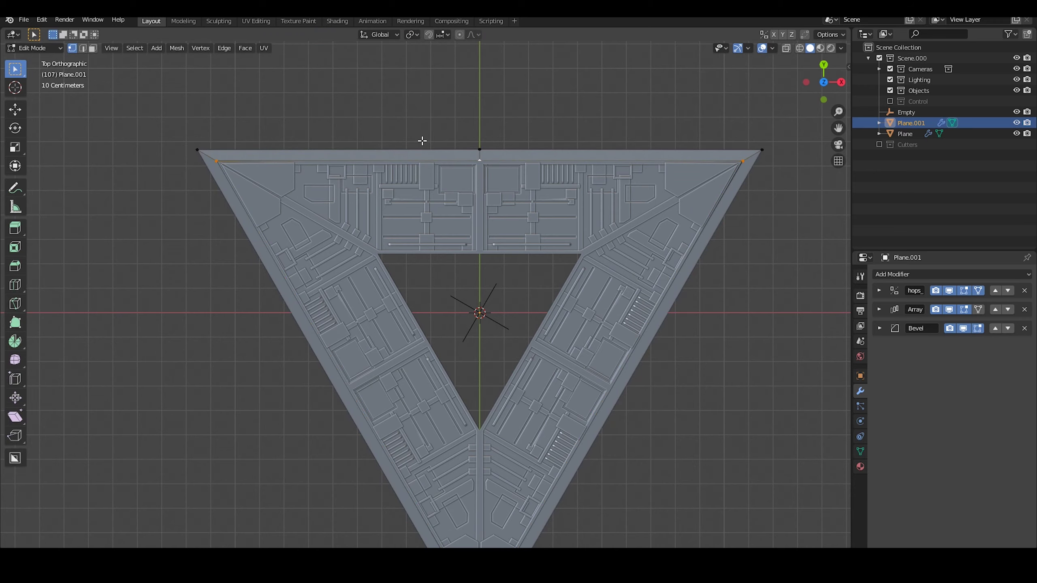
- Slide Plane.001's top edge outward, then maximize the 3D view with the side panel shown
key(g)
key(g)
key(Tab)
scroll(485, 142, down, 3)
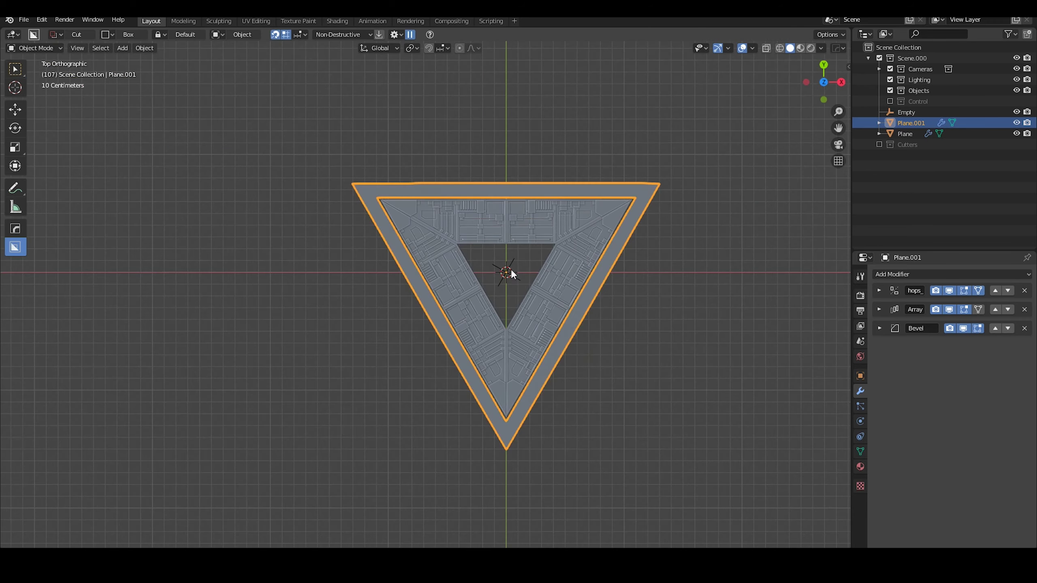
mouse_move(509, 274)
middle_down()
mouse_move(469, 261)
mouse_move(387, 297)
mouse_move(564, 344)
mouse_move(499, 351)
middle_up()
key(ctrl+space)
key(n)
scroll(618, 352, up, 3)
- Adjust a corner vertex of the plate's mesh and return to Object Mode
key(Tab)
scroll(494, 335, up, 5)
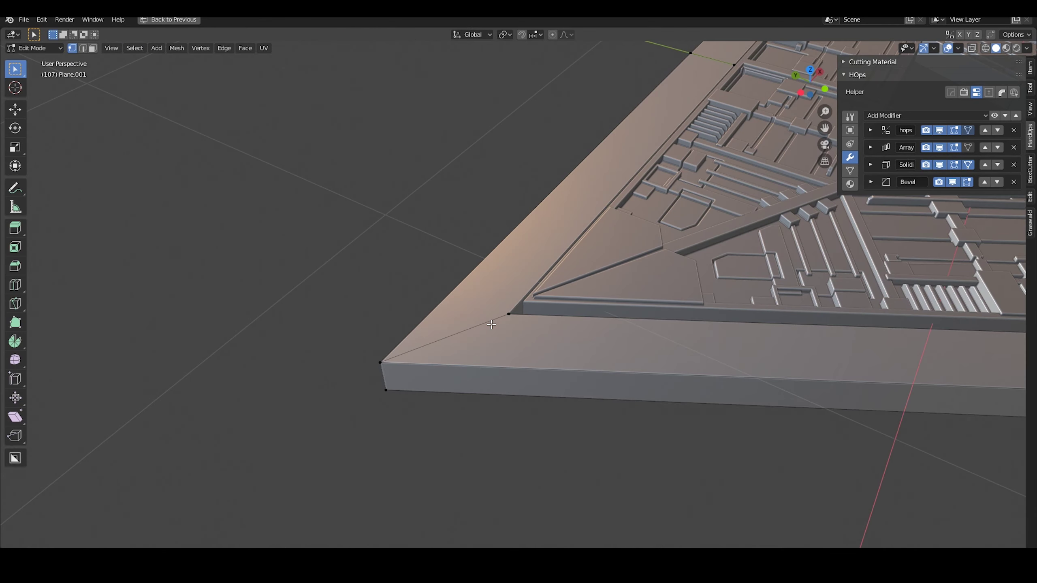
click(682, 469)
scroll(572, 397, down, 3)
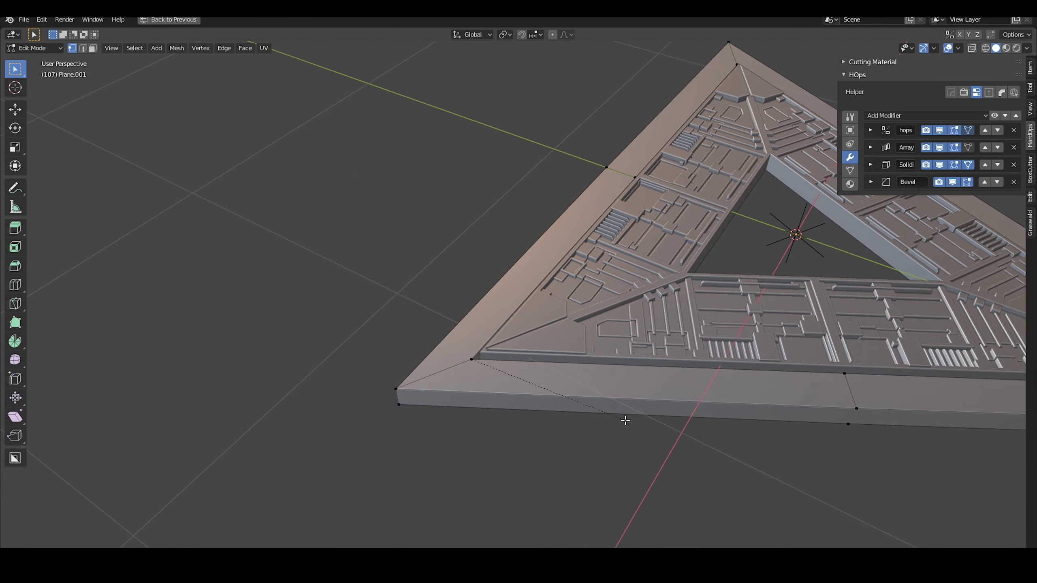
key(Tab)
scroll(500, 348, down, 5)
- Scale down the new plate copy Plane.002 and enter its Edit Mode
middle_drag(499, 348, 649, 355)
scroll(650, 354, up, 5)
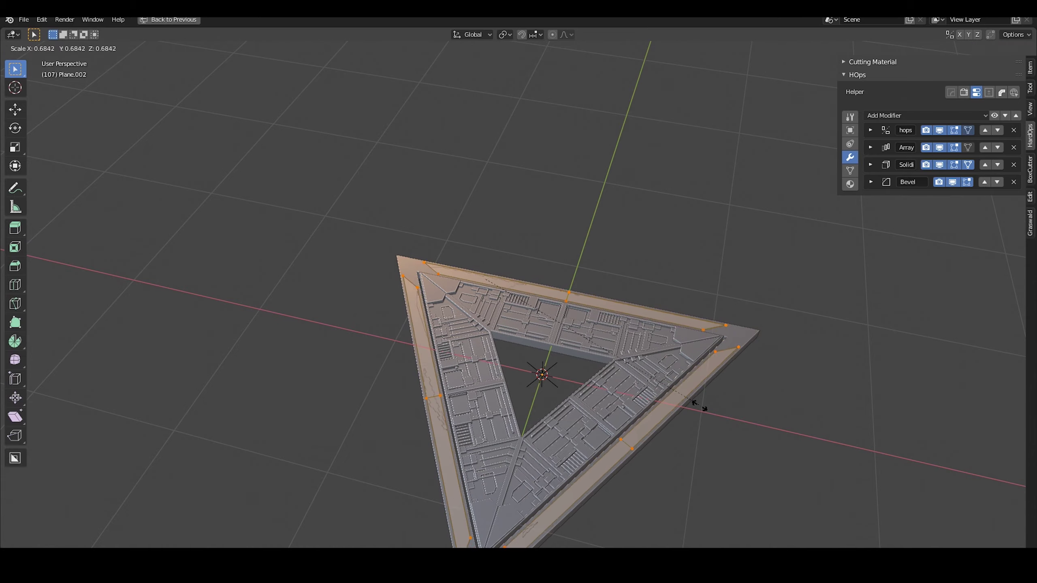
click(663, 347)
key(Tab)
scroll(588, 351, up, 5)
- Reshape Plane.002's vertices in Top view to fill the central gap, using Shift+S snapping
drag(182, 245, 124, 322)
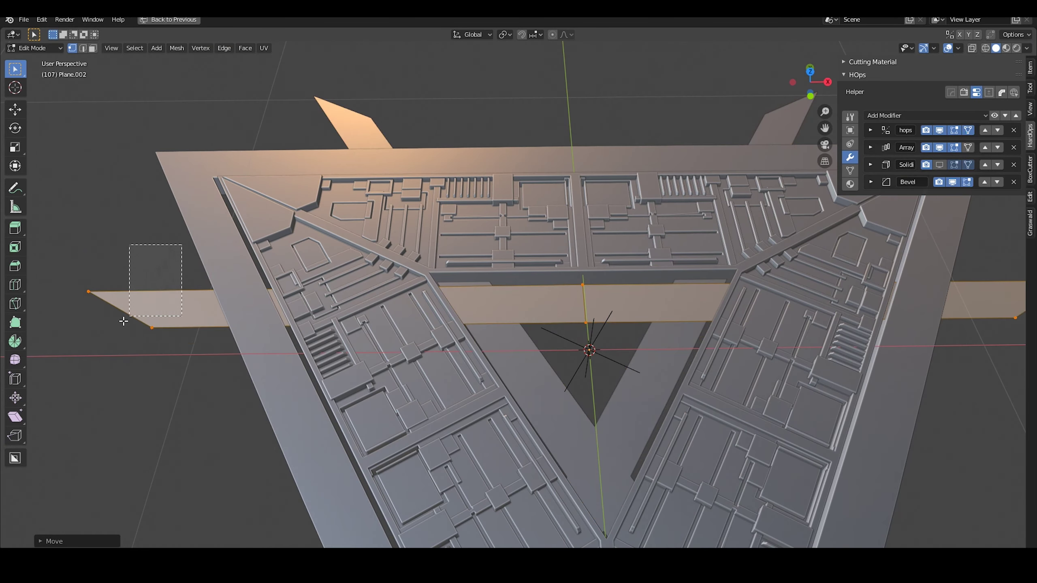
click(527, 356)
key(KP_7)
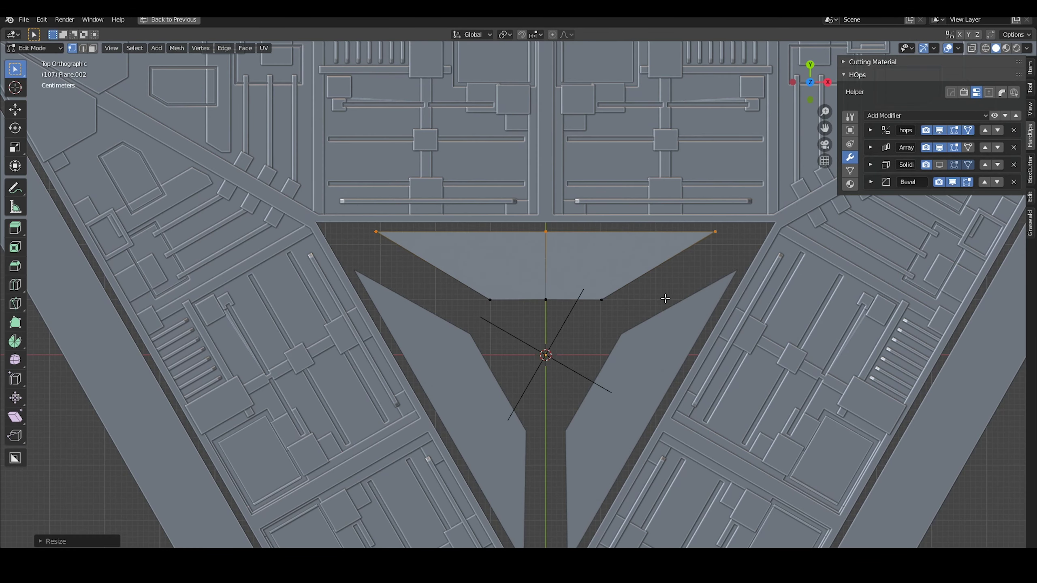
right_click(407, 371)
key(g)
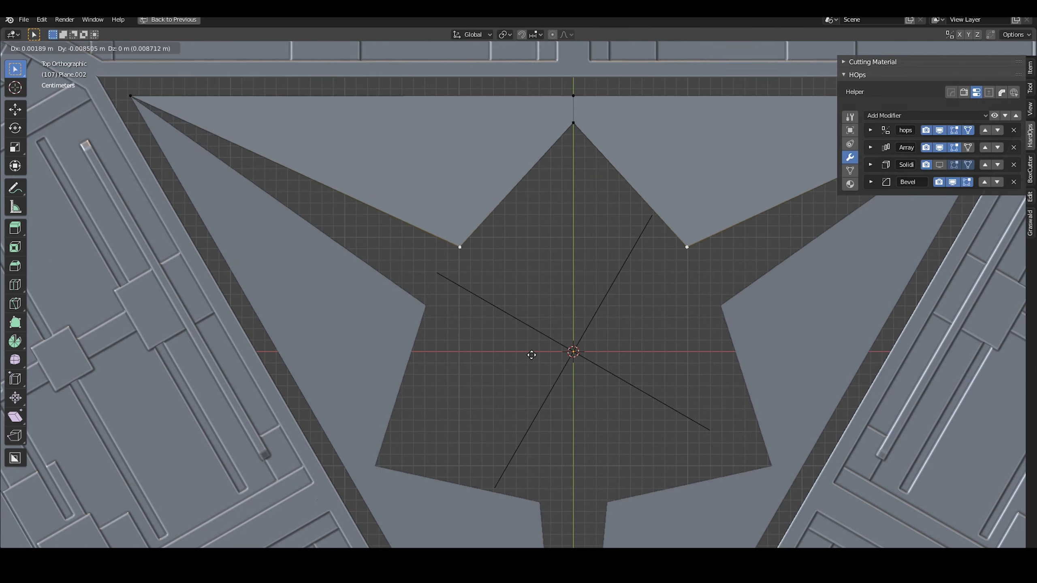
key(g)
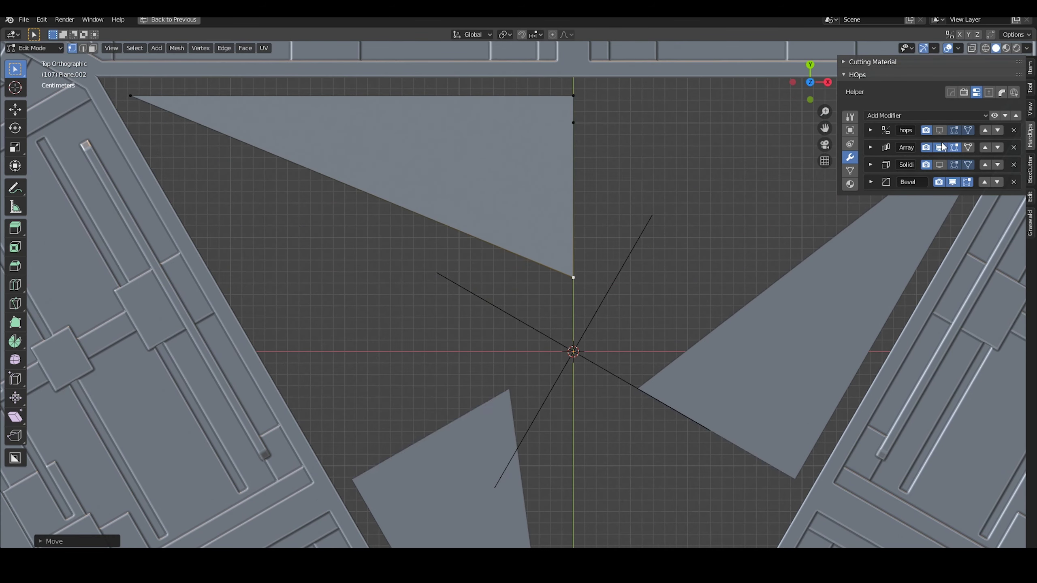
key(shift+s)
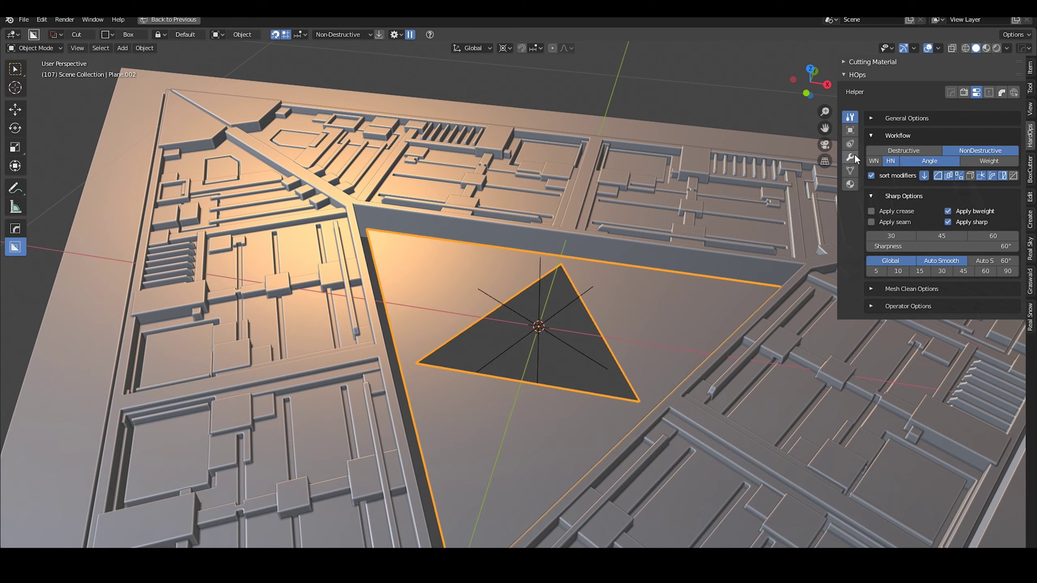
- Check the modifier stack and lower the central plate down along Z
click(850, 157)
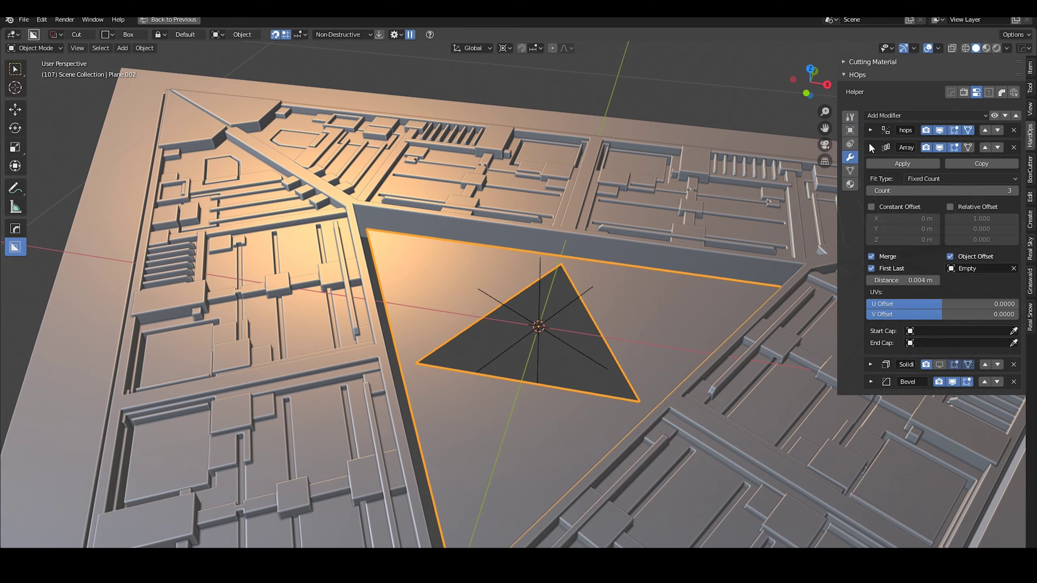
key(KP_Divide)
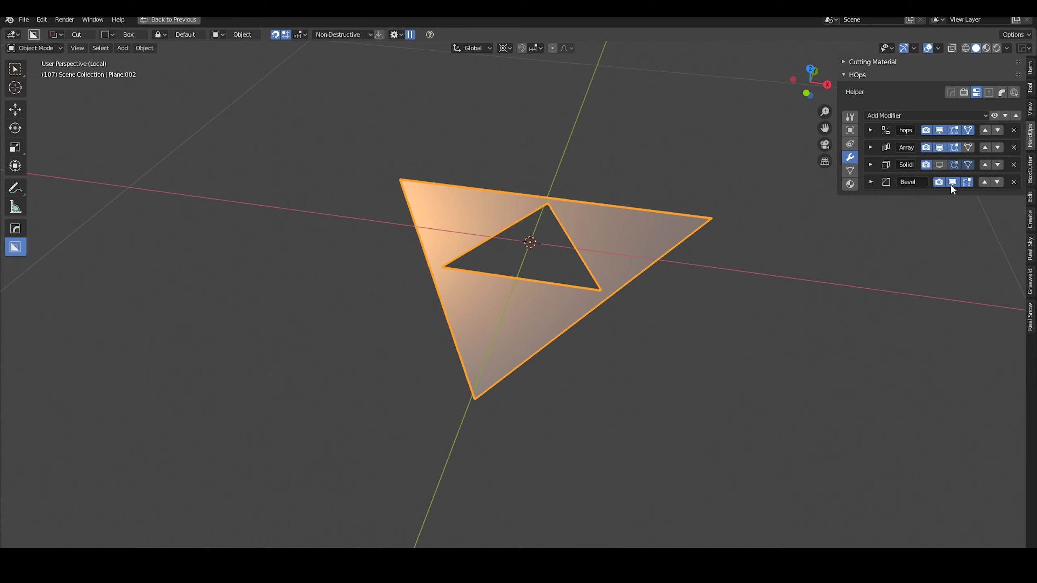
click(616, 224)
key(KP_Divide)
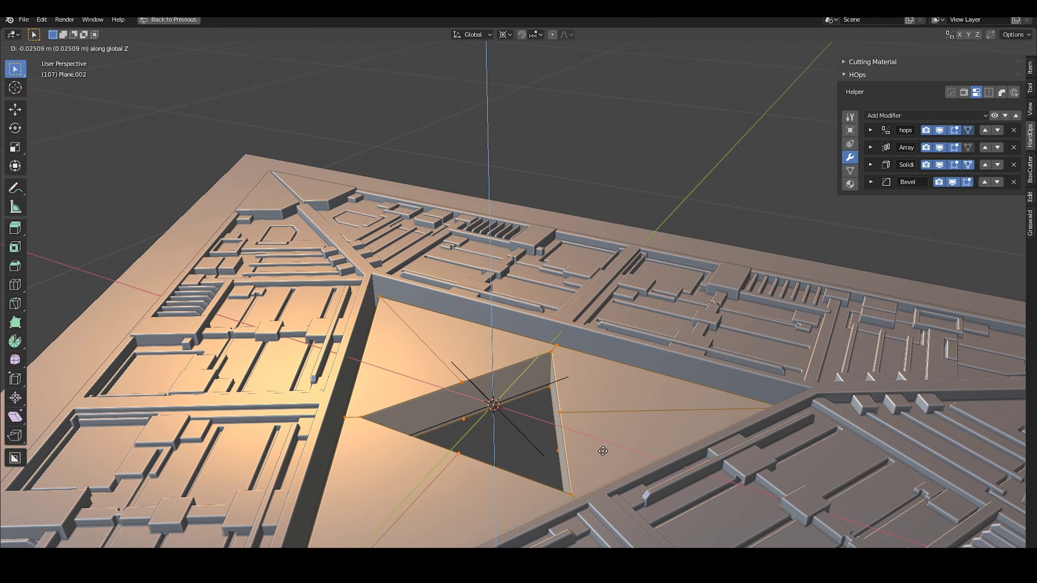
click(603, 451)
key(KP_7)
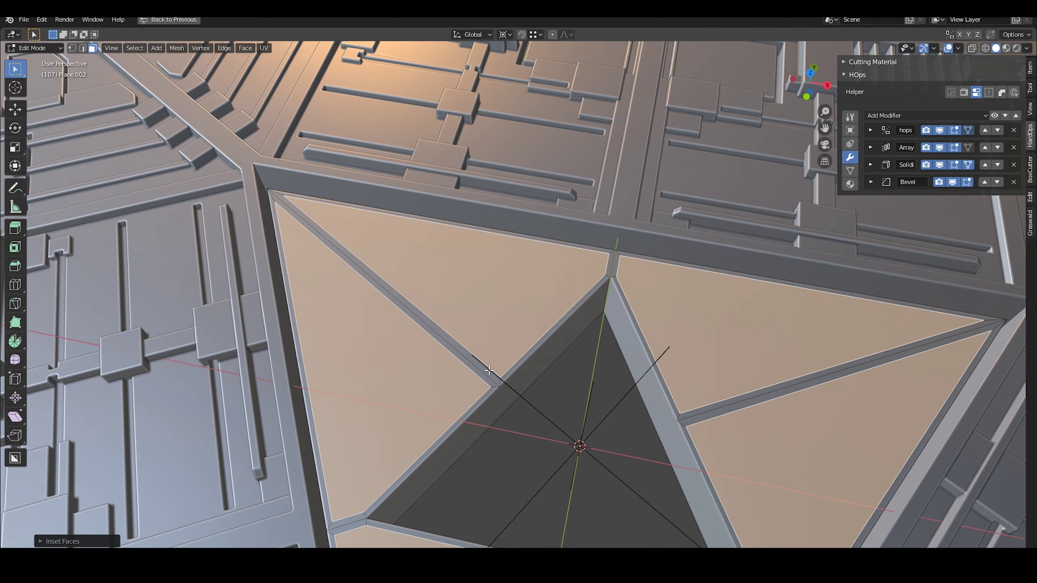
- In edge selection, duplicate and rotate the two bars for the groove cutter
key(2)
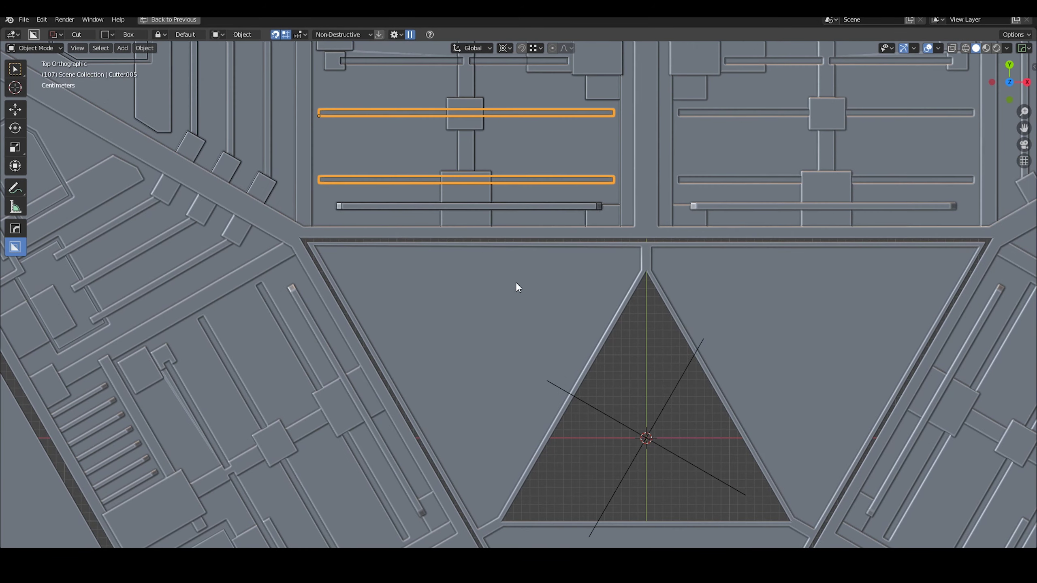
key(shift+d)
key(r)
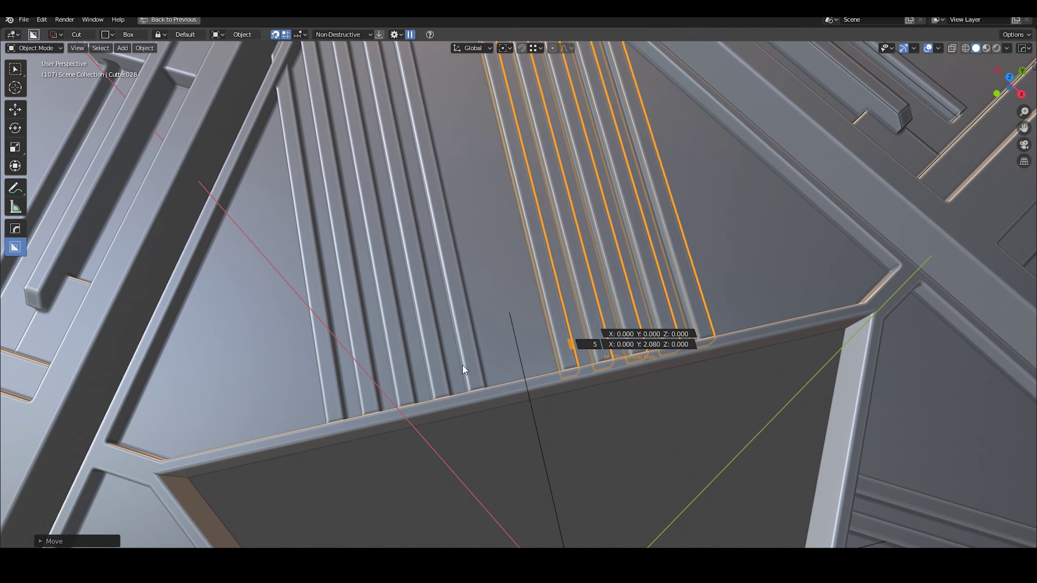
- Reposition the groove cutter and set its Array modifier count to 9
click(439, 386)
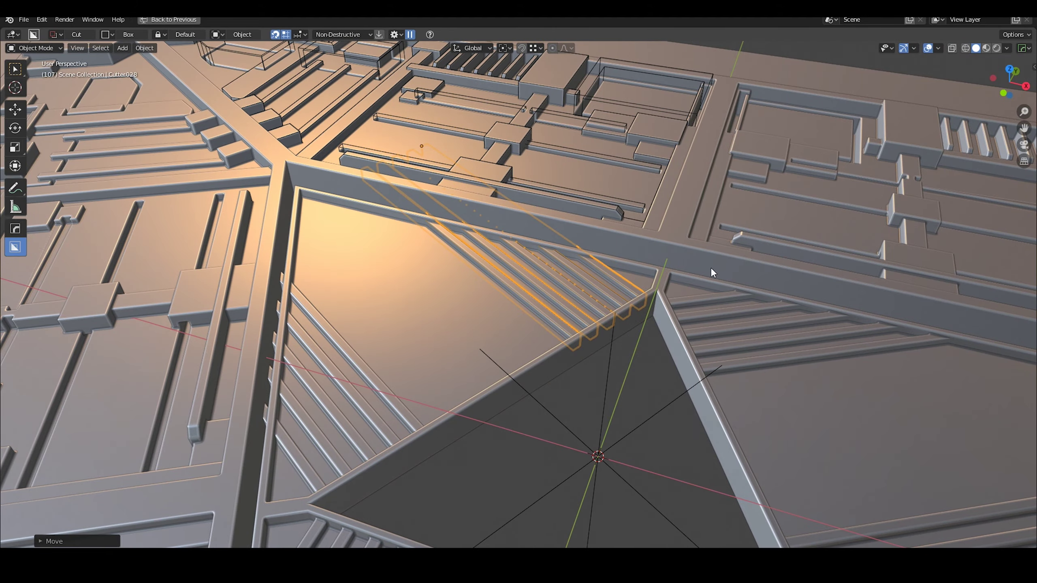
key(n)
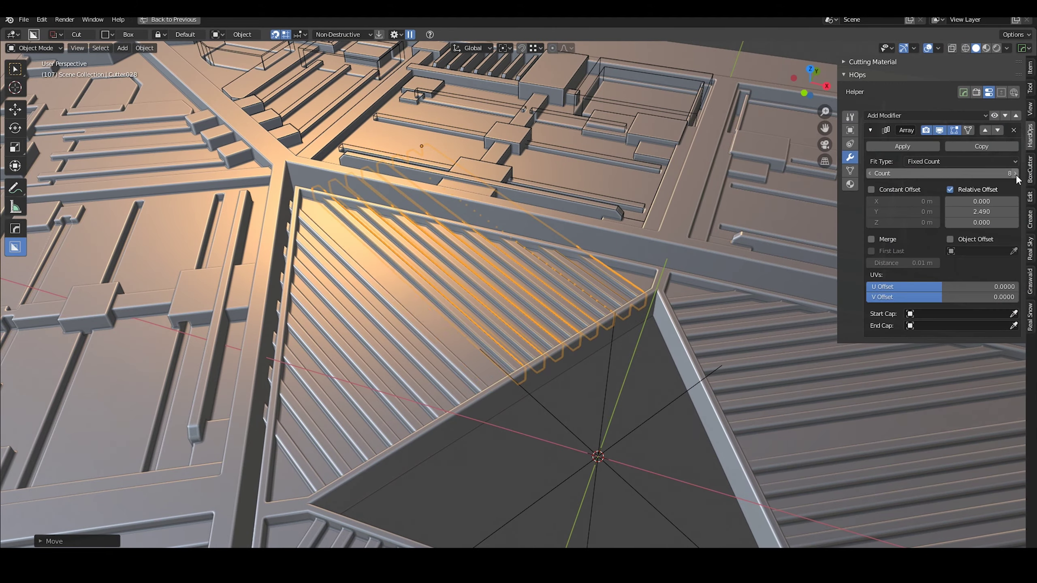
click(1016, 174)
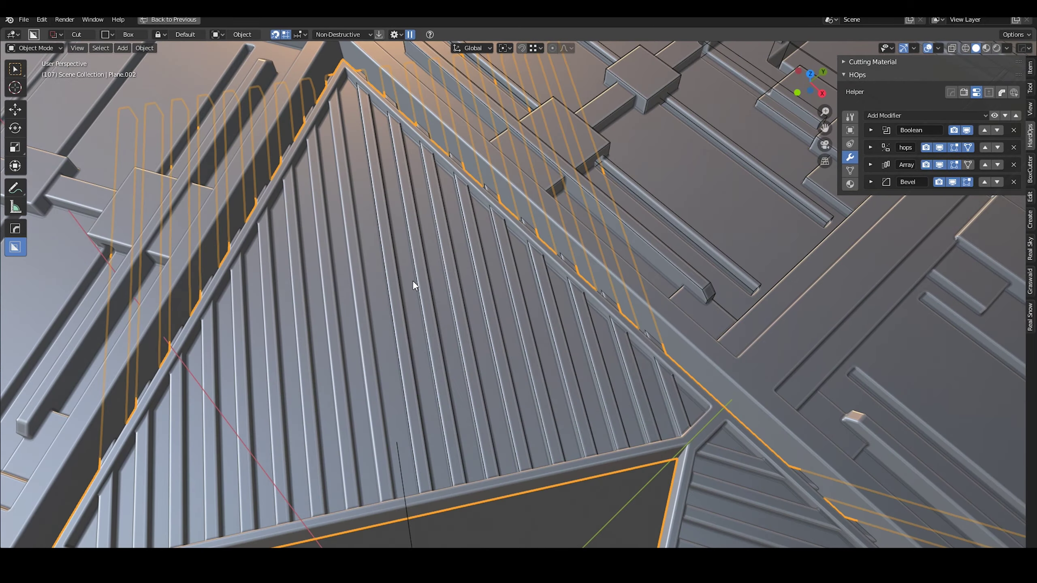
- Draw a new box cutter over the ribbed sub-panel
drag(412, 282, 528, 359)
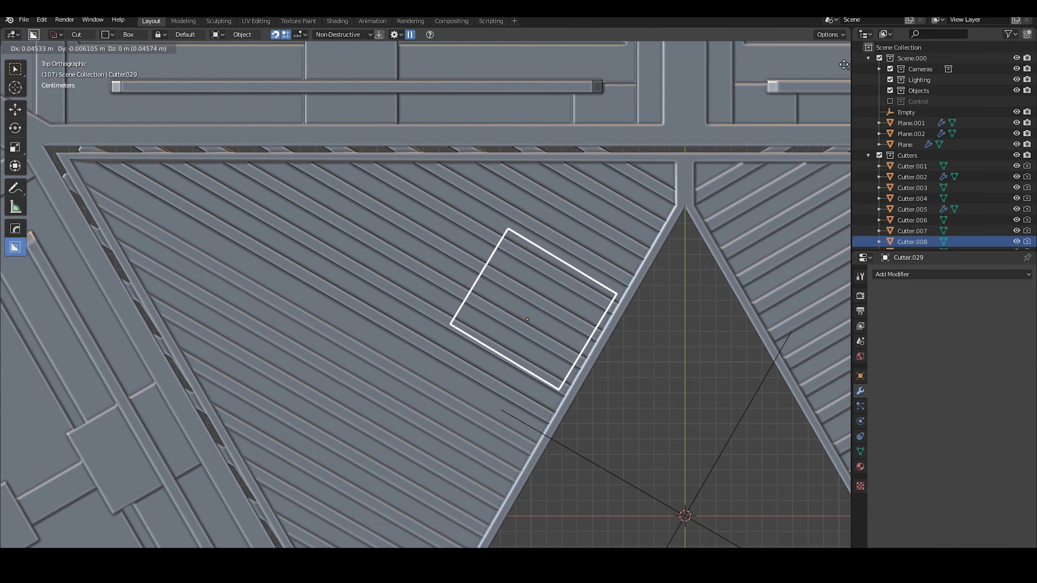
scroll(636, 449, up, 3)
click(648, 238)
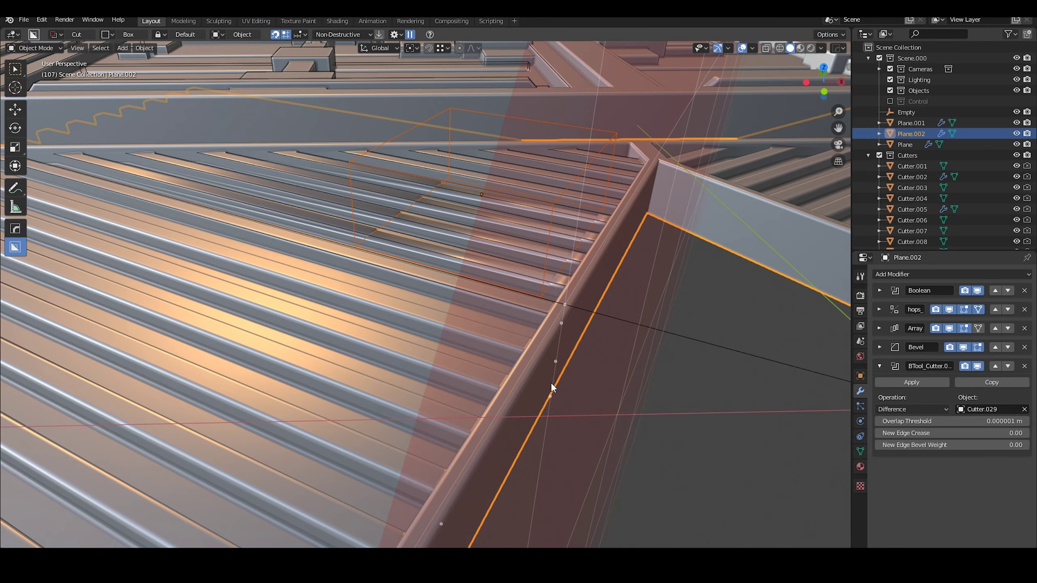
- Cut notches into the ribs with the box cutter, setting its height and thickness
key(q)
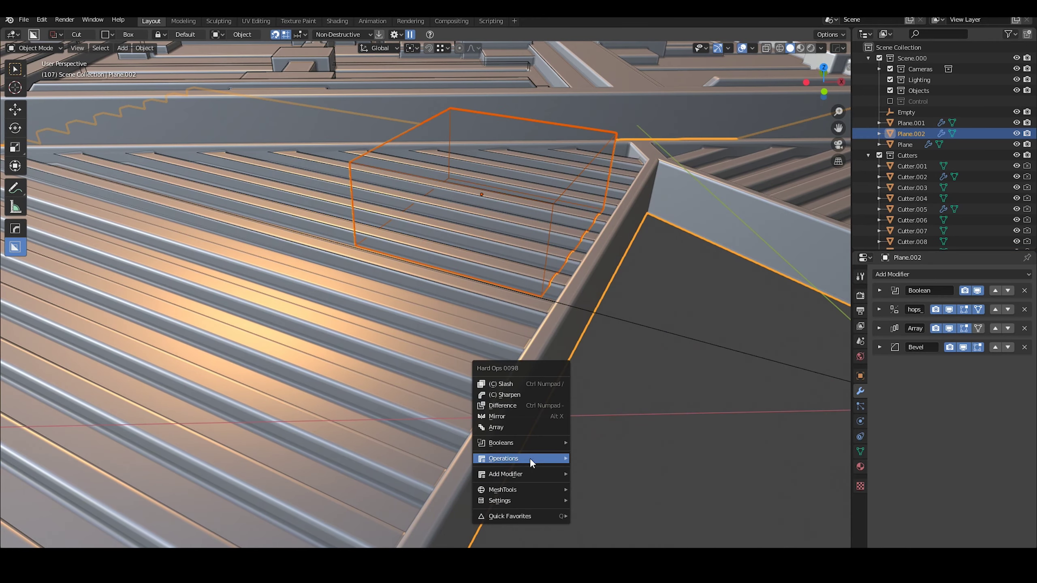
click(503, 405)
click(516, 330)
middle_drag(516, 330, 491, 281)
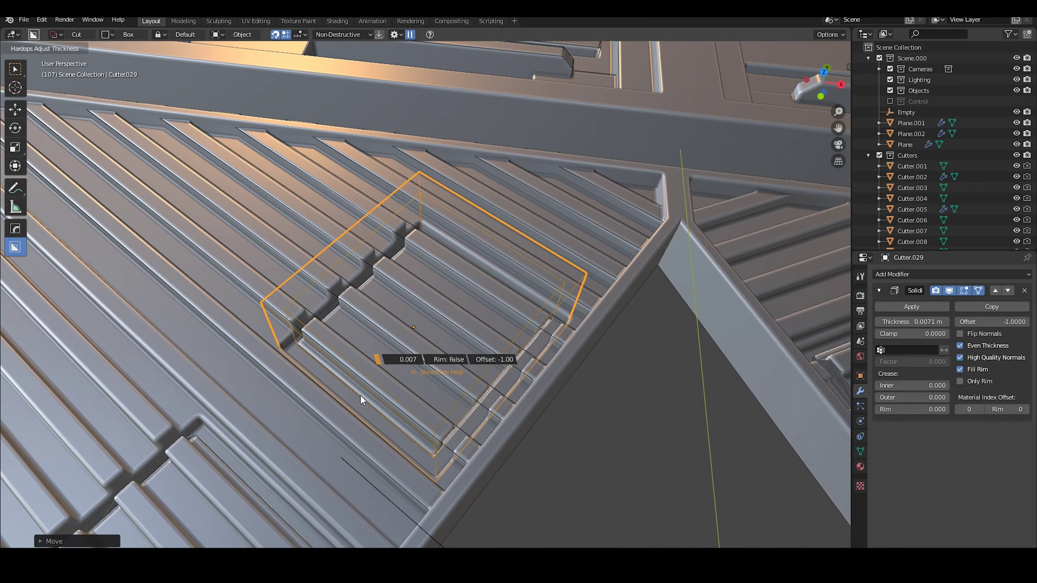
click(360, 395)
middle_drag(360, 395, 425, 474)
- Duplicate the cutter and place the copy on the ribs
shift+click(494, 275)
key(q)
mouse_move(419, 471)
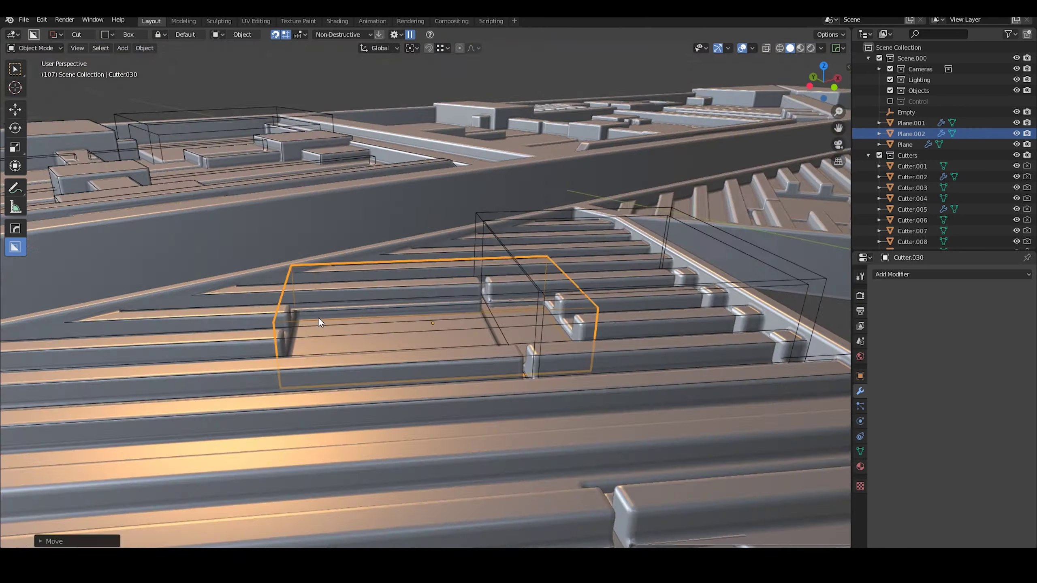
key(g)
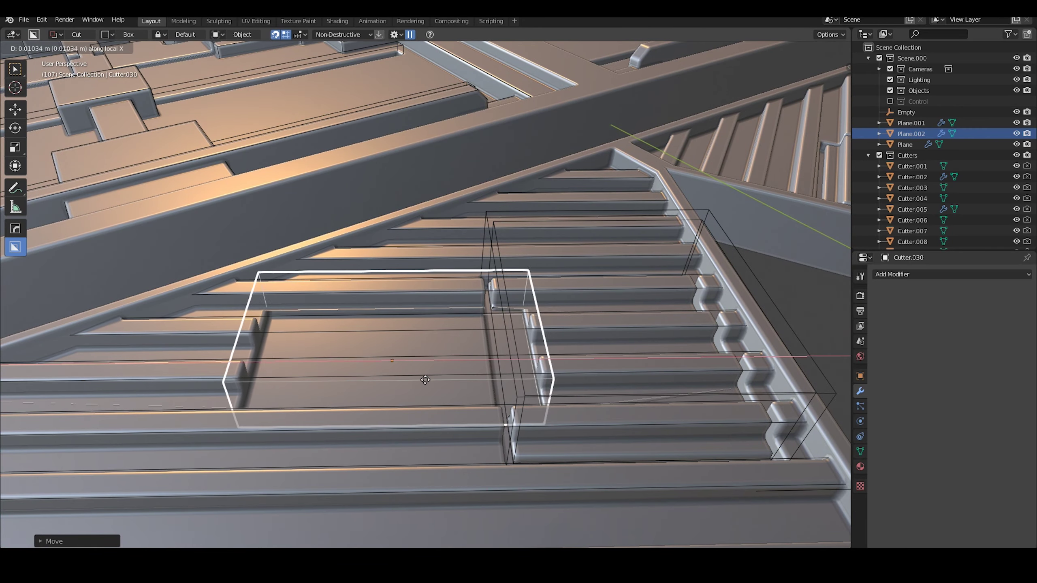
click(425, 380)
middle_drag(425, 380, 426, 369)
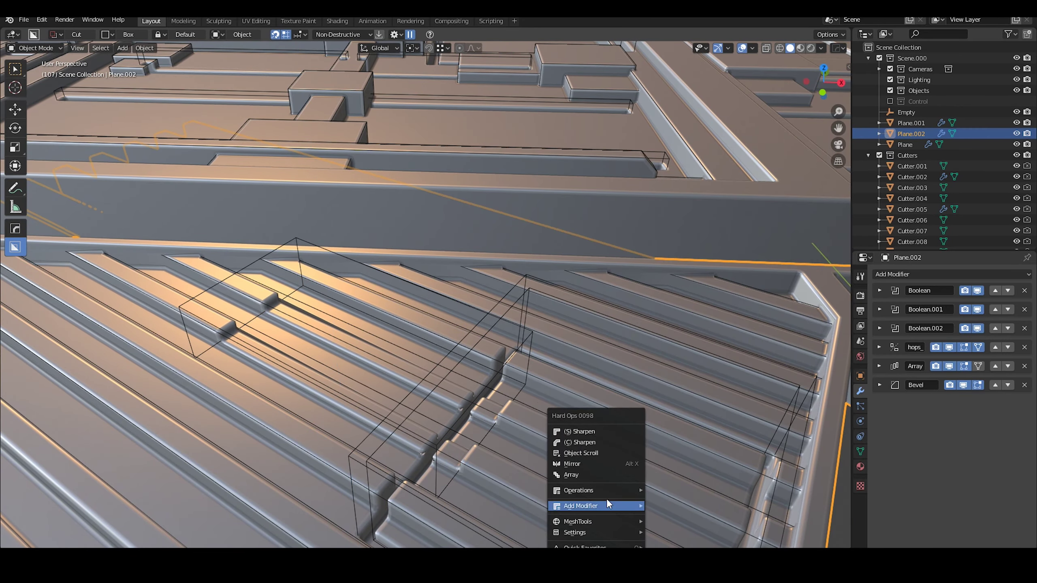
- Move the cutter along Z and sideways over the ribbed plate
middle_drag(696, 284, 325, 236)
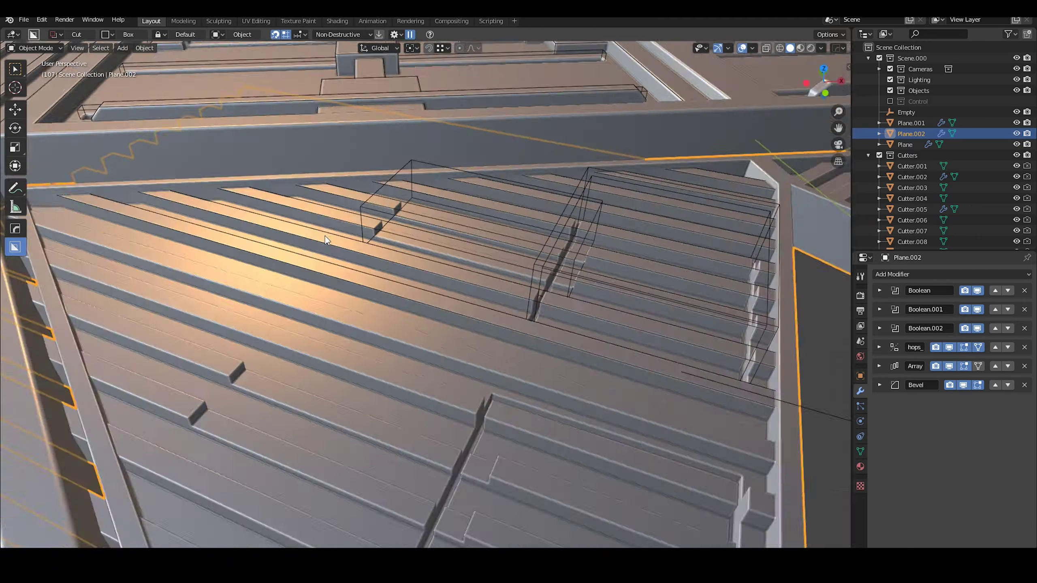
key(g)
key(z)
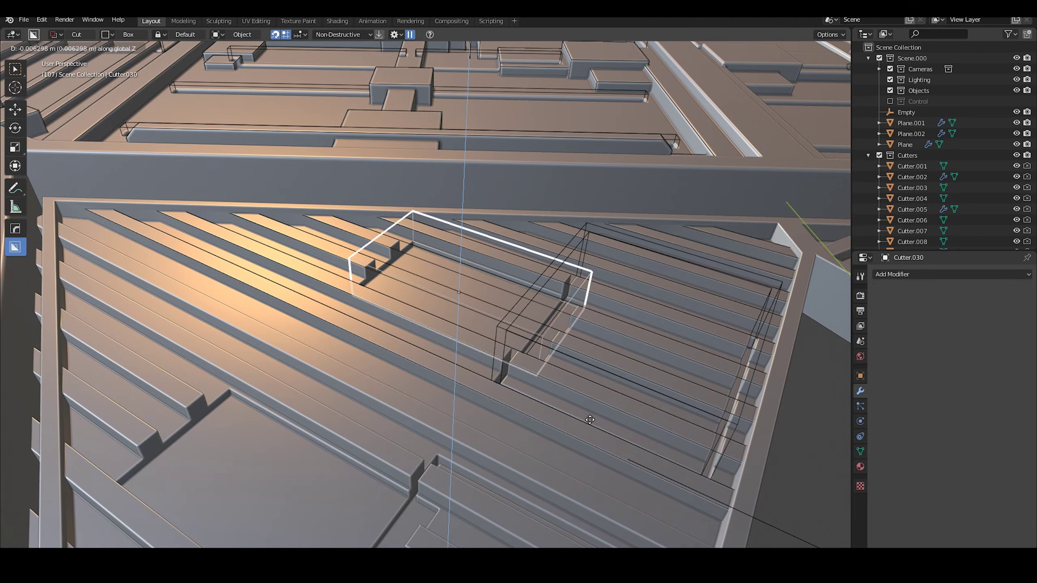
click(590, 420)
middle_drag(590, 420, 374, 279)
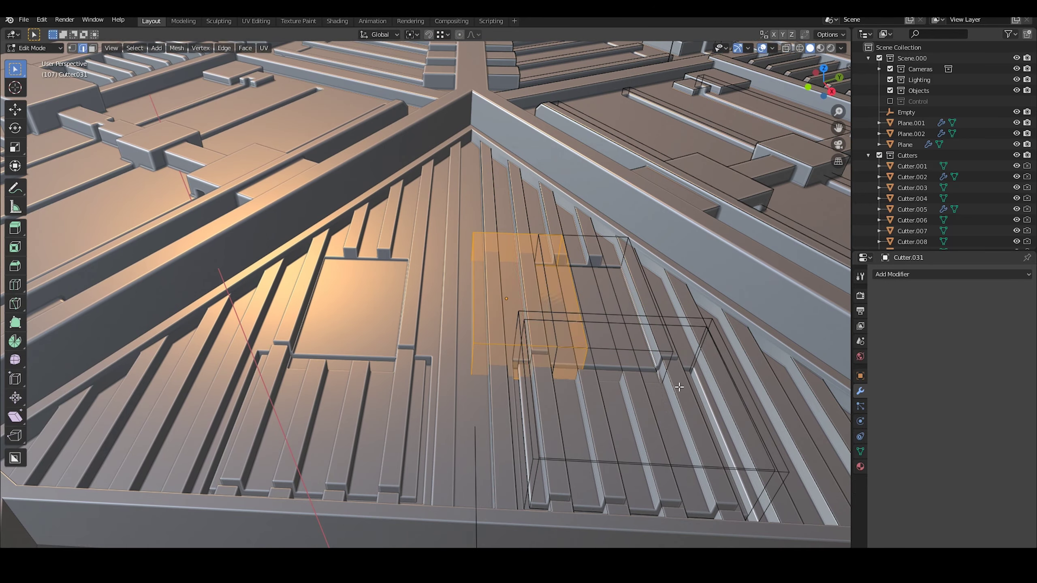
click(538, 377)
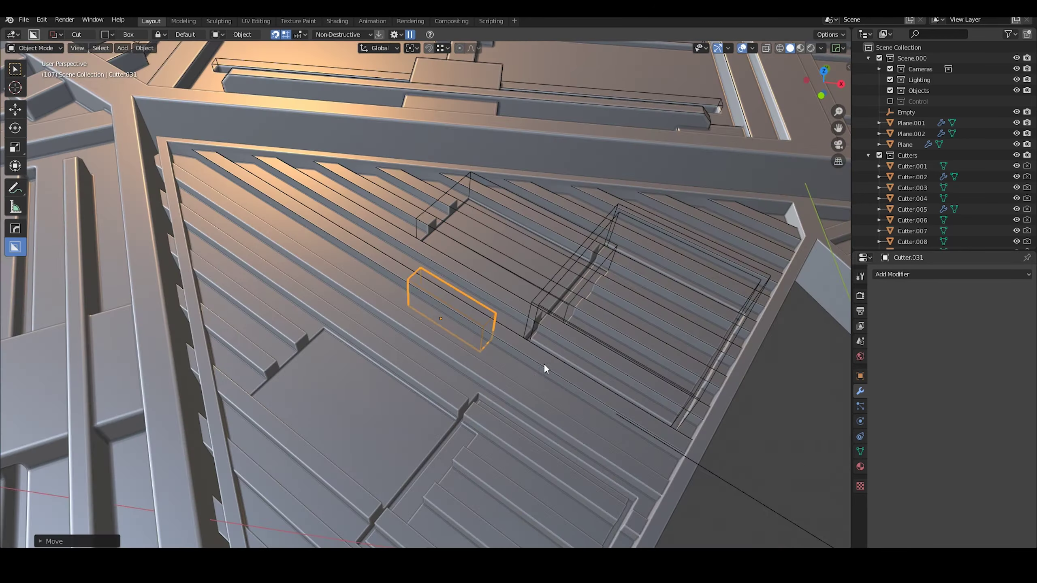
- Resize the cutter sideways and slide it along its length
key(q)
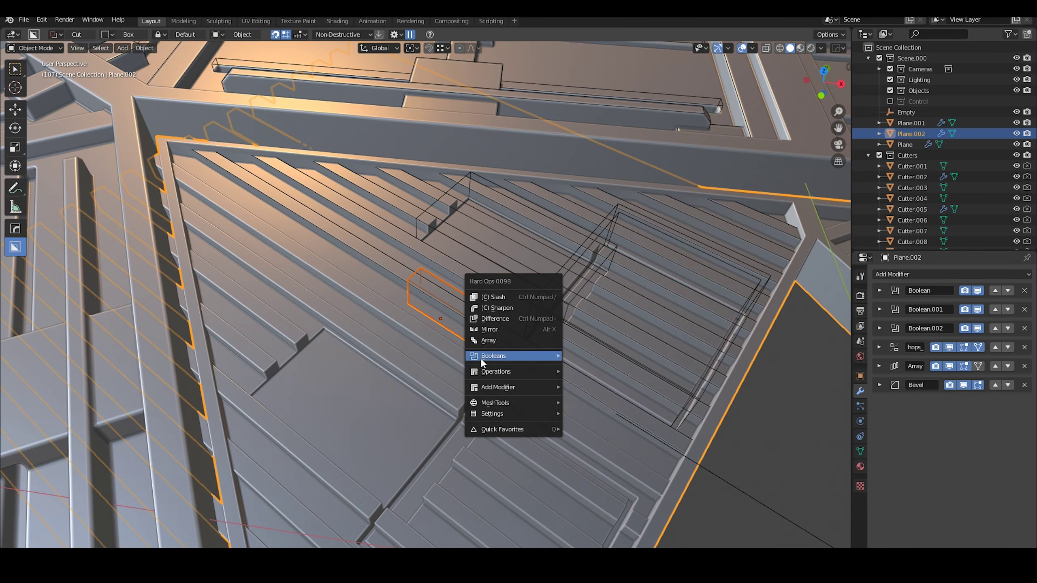
click(481, 354)
click(715, 443)
middle_drag(715, 443, 580, 370)
key(Tab)
middle_drag(652, 420, 490, 270)
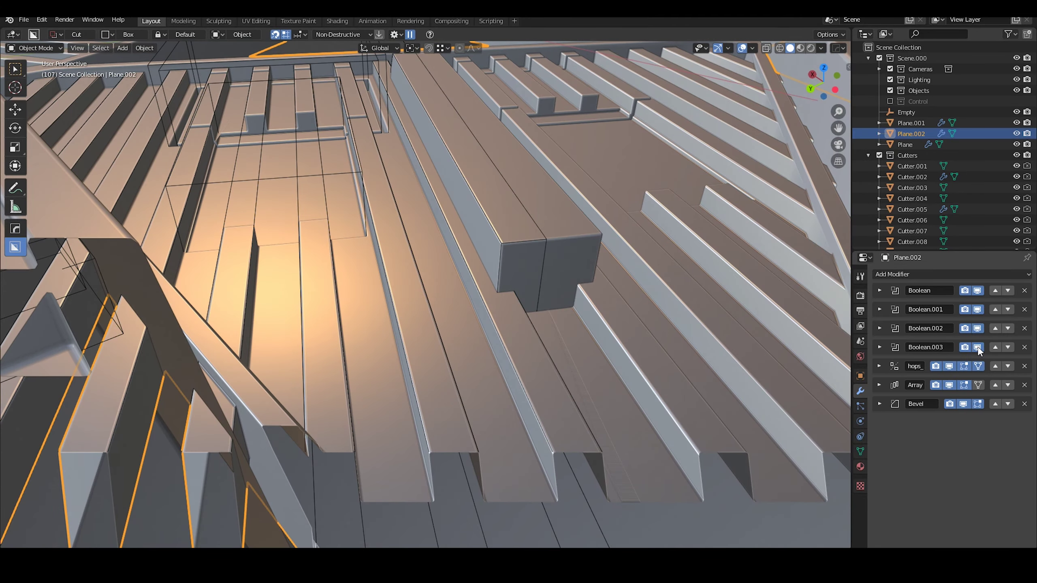
click(531, 357)
middle_drag(531, 357, 476, 407)
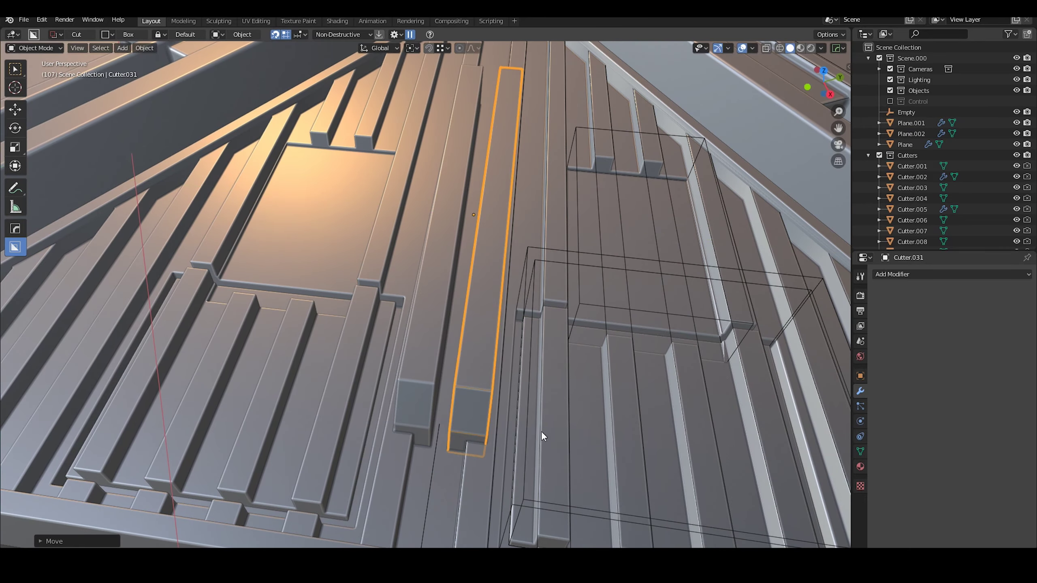
- Reset the box cutter's rotation and rotate it 6 degrees around Z
key(KP_7)
key(r)
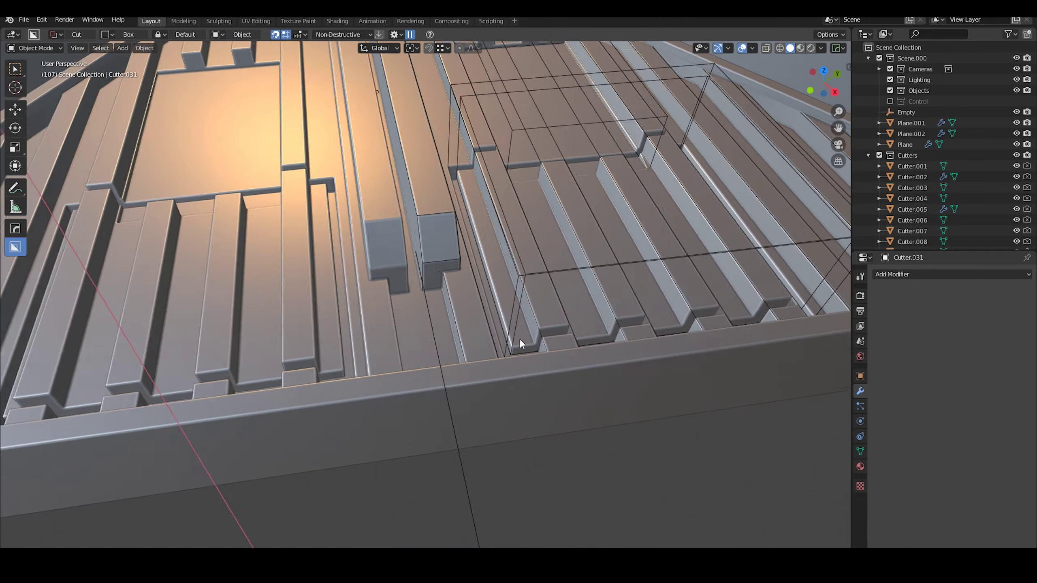
click(447, 272)
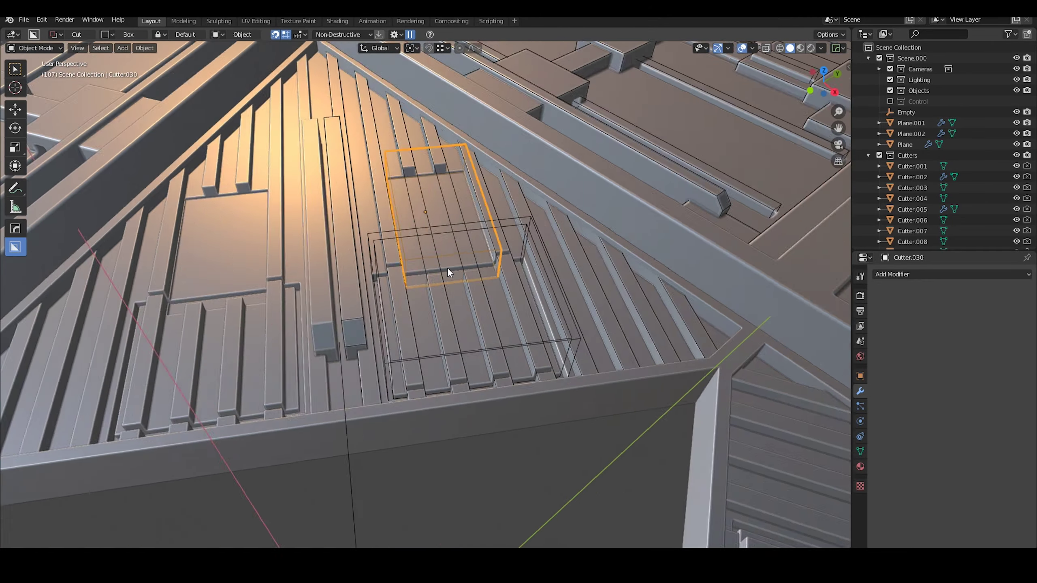
middle_drag(448, 270, 509, 302)
key(KP_7)
key(alt+r)
key(r)
key(6)
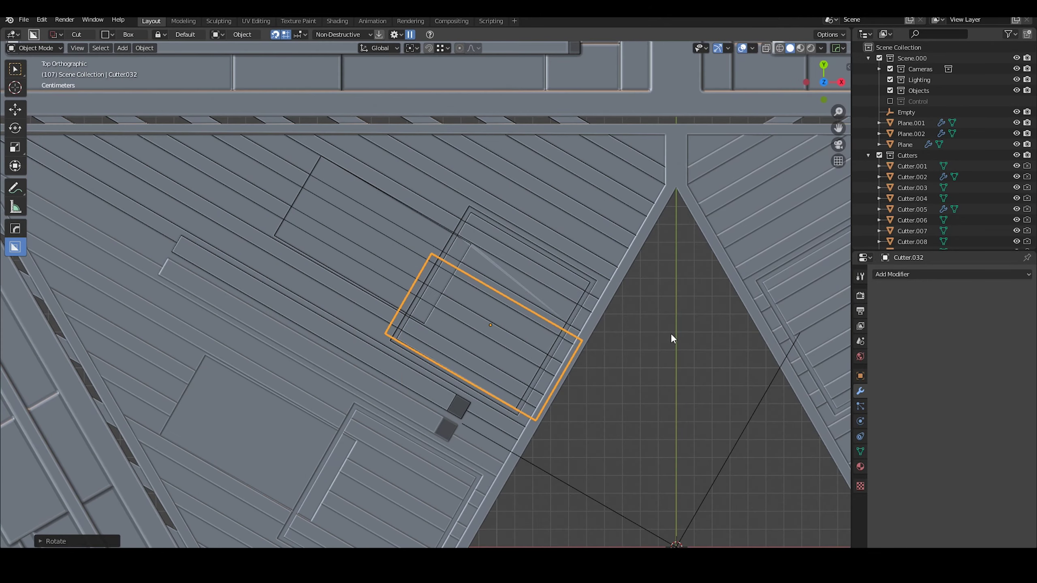
key(r)
key(z)
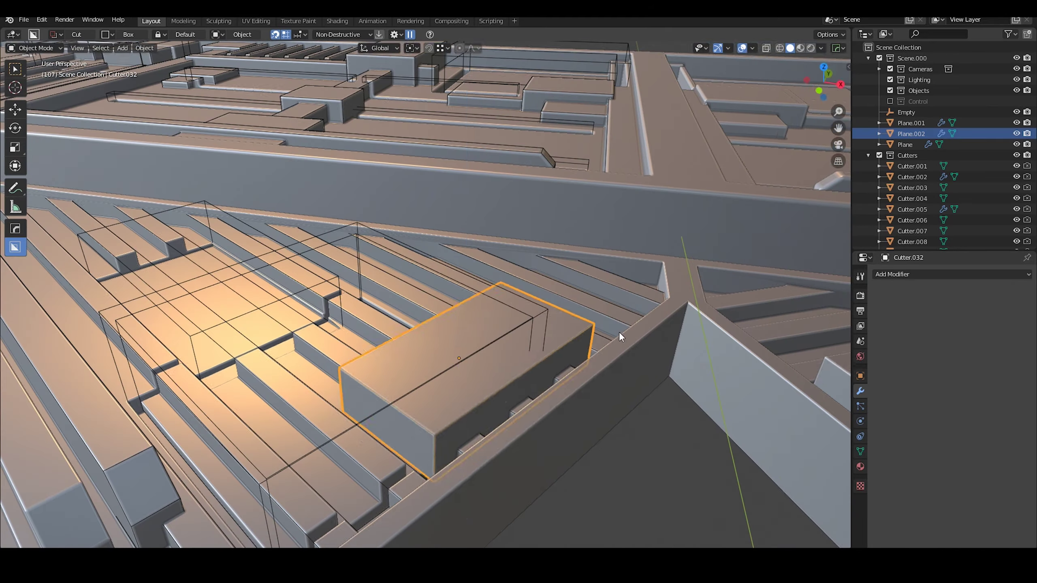
middle_drag(620, 331, 598, 296)
- Scale the cutter's geometry along X, then view the whole triangular panel
key(Tab)
key(s)
key(x)
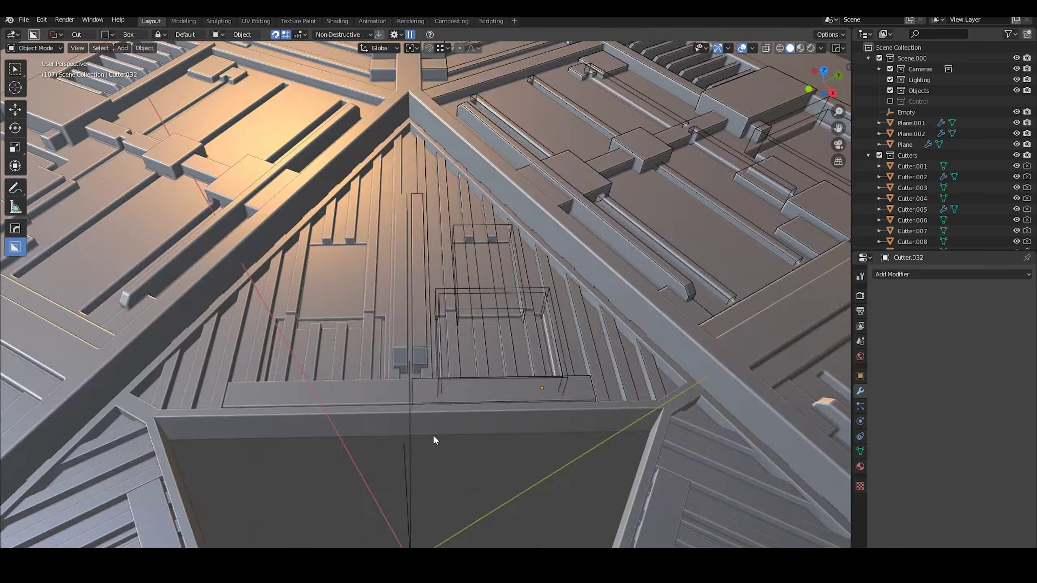
middle_drag(433, 434, 719, 192)
scroll(536, 323, down, 5)
- Add an area light to the Lighting collection and move and rotate it over the panel
scroll(450, 275, down, 2)
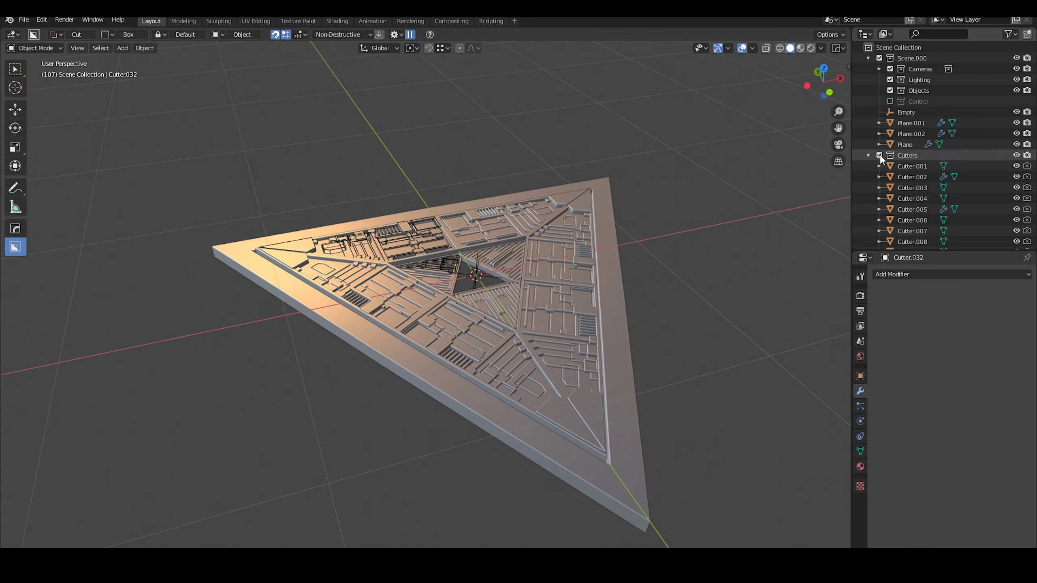
click(909, 79)
scroll(490, 368, down, 2)
key(shift+a)
click(625, 498)
key(g)
key(Return)
key(r)
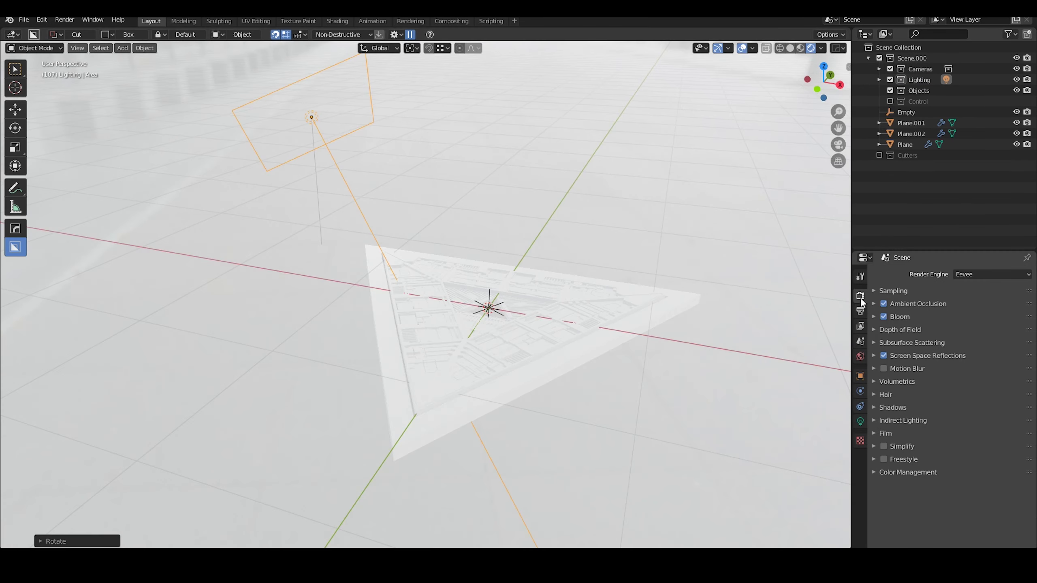
- Split off a Shader Editor beside the model and turn off soft shadows
drag(848, 43, 639, 36)
click(639, 36)
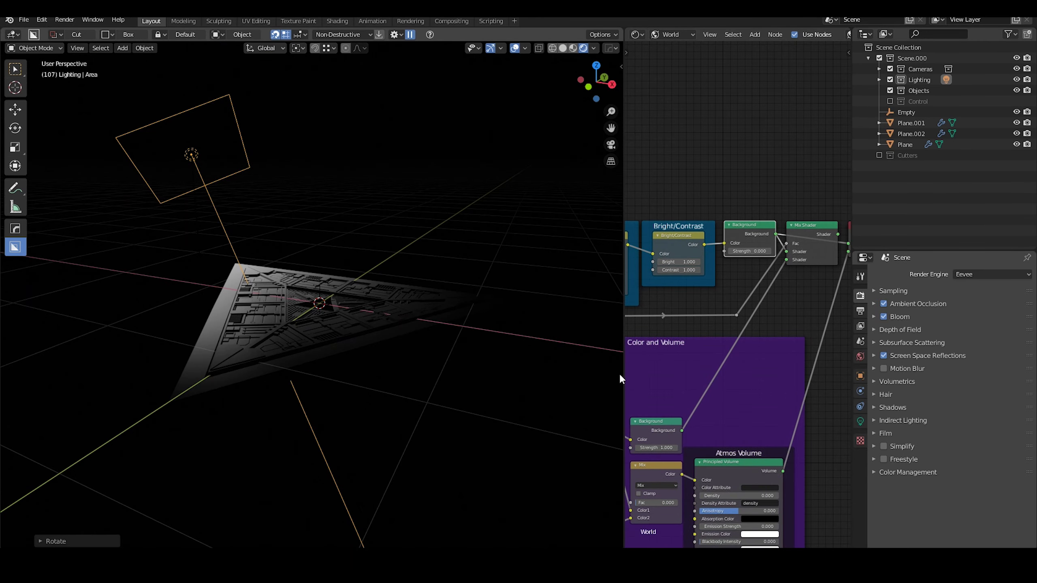
click(438, 311)
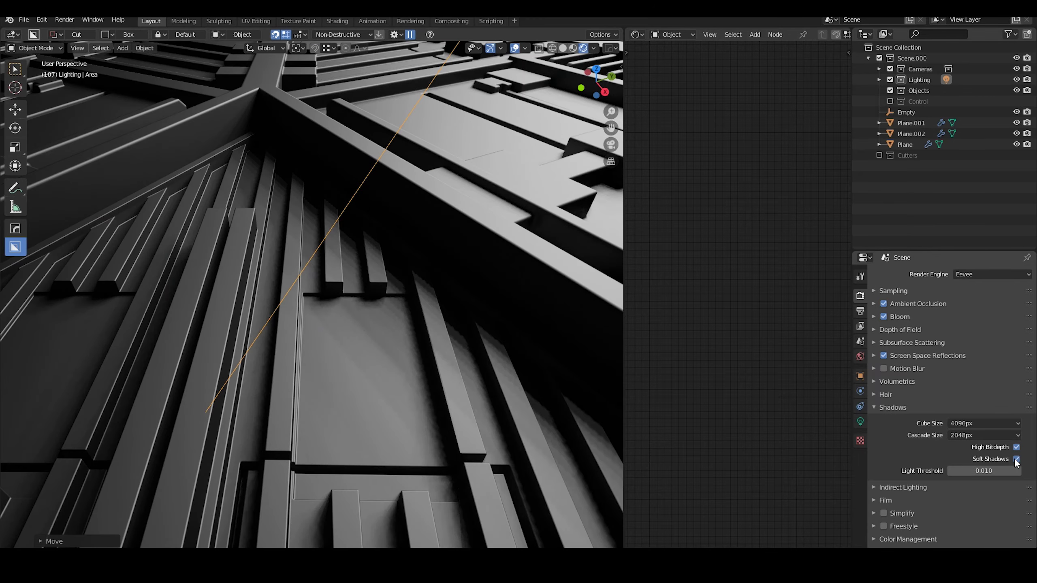
click(1017, 459)
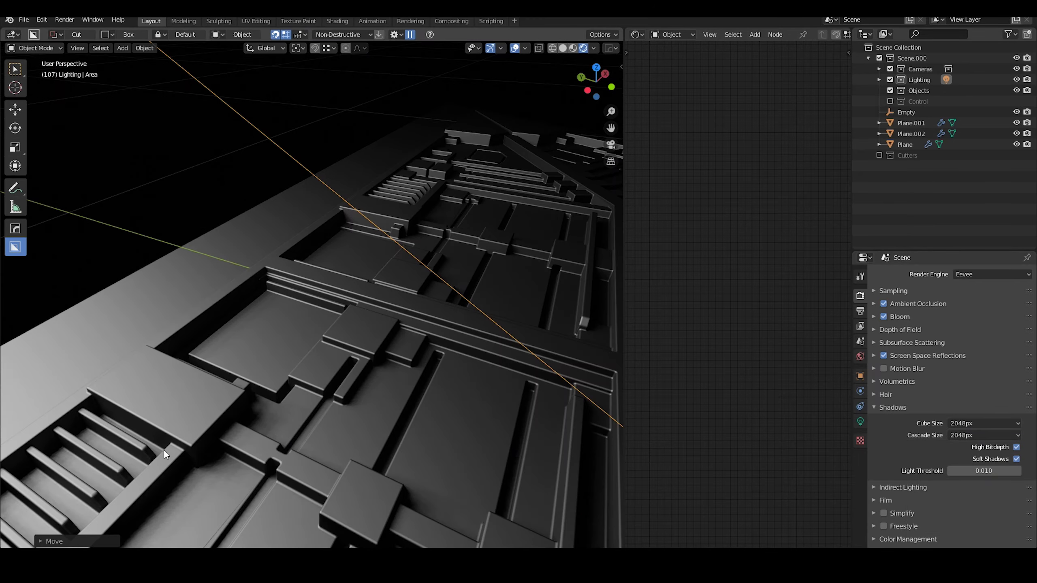
- Lower the world's Bright/Contrast contrast to darken the background, then restore the layout
click(678, 59)
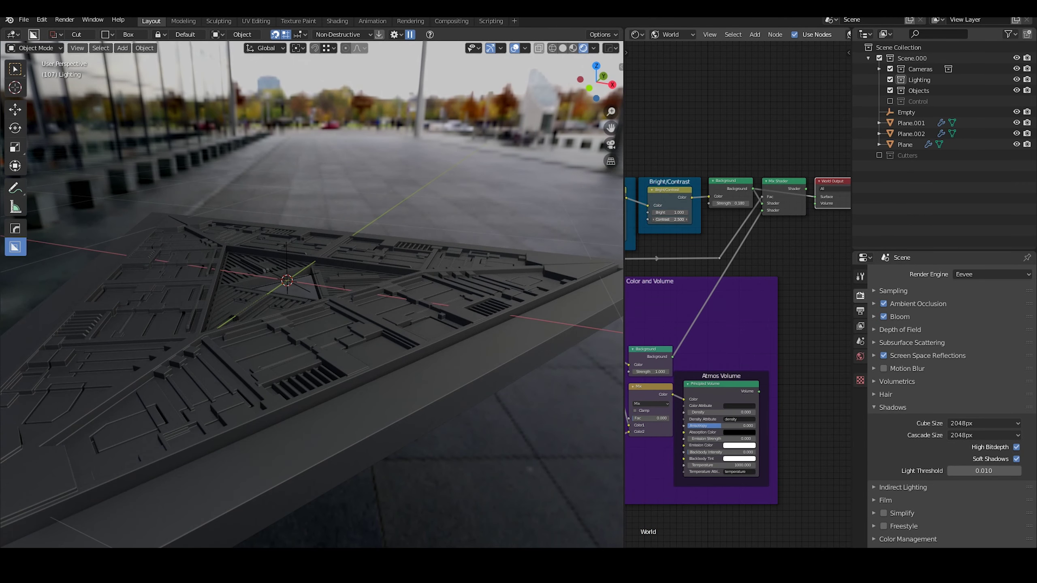
drag(737, 193, 711, 193)
scroll(767, 191, up, 3)
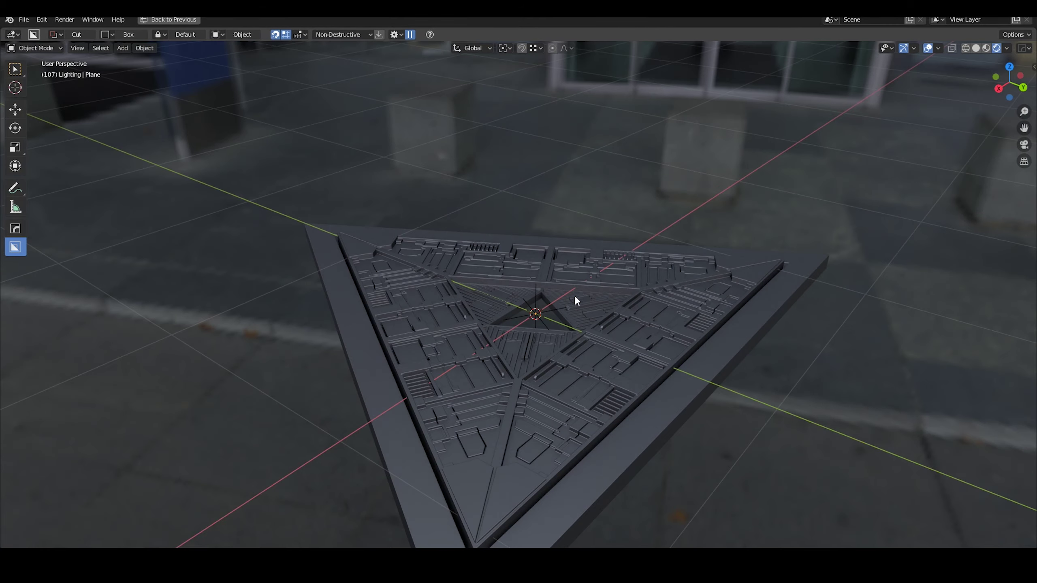
key(ctrl+space)
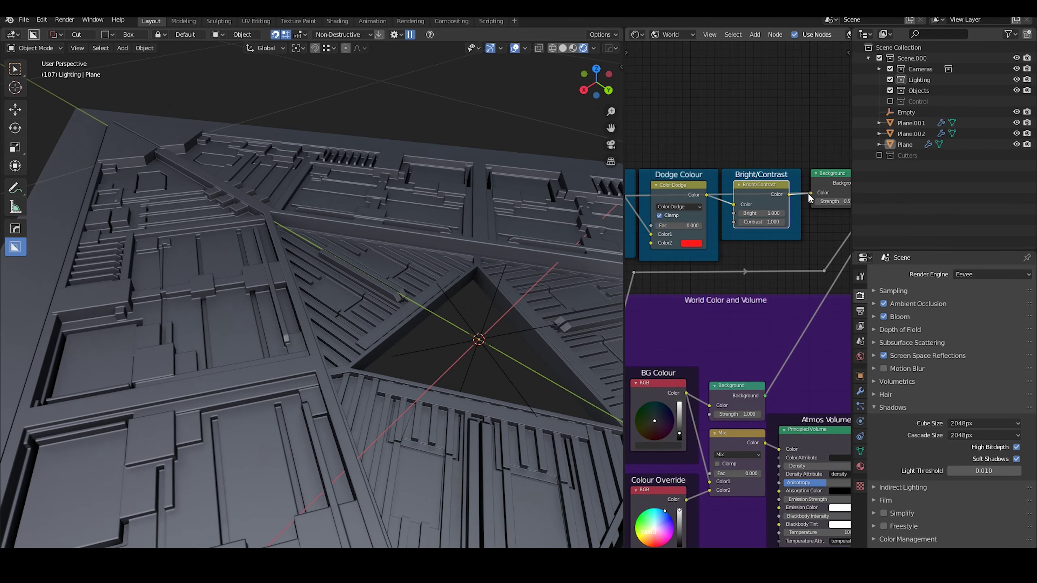
- View the finished panel from above and orbit out to see it whole
scroll(805, 200, down, 2)
scroll(796, 211, up, 4)
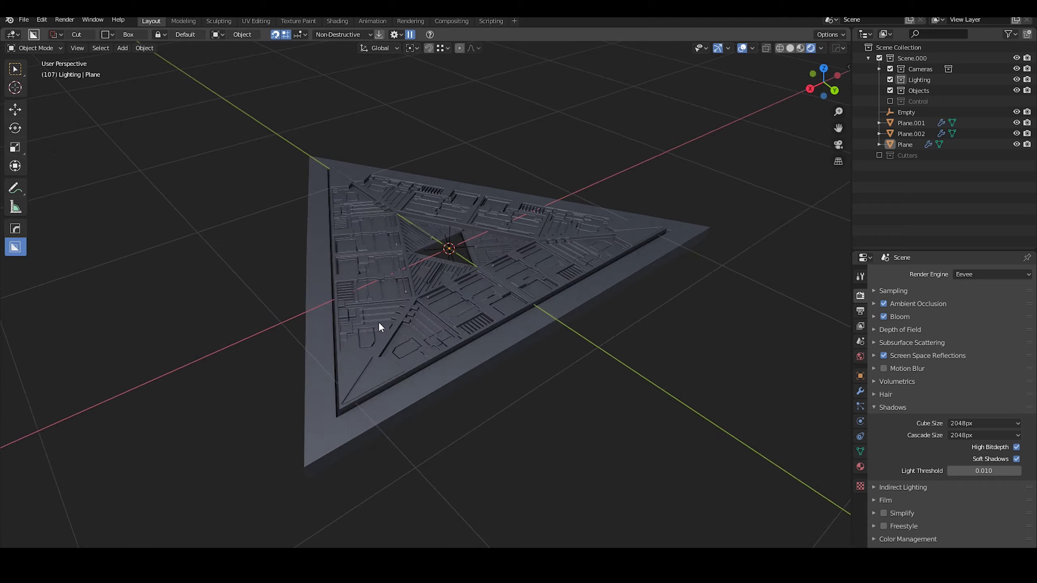
key(KP_7)
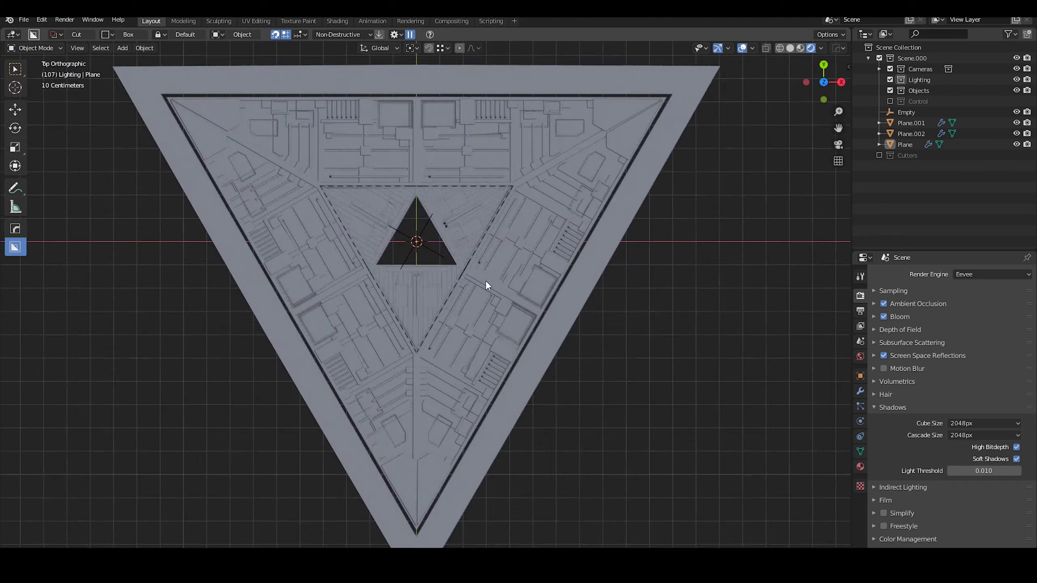
scroll(485, 281, up, 8)
middle_drag(436, 269, 486, 290)
scroll(486, 289, down, 8)
- Scale and shift the new outer plate pieces along Y in top view
click(471, 325)
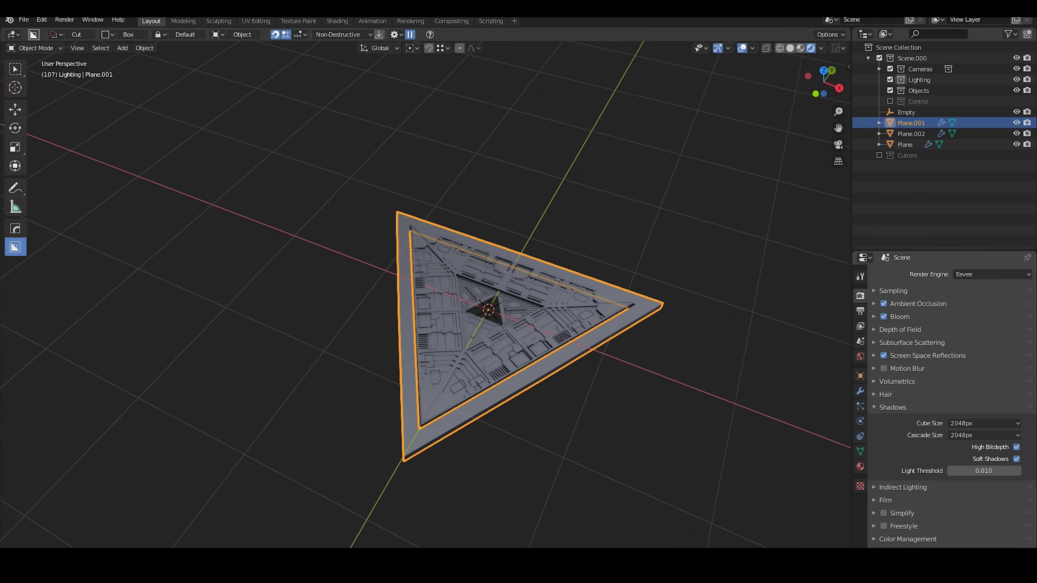
middle_drag(596, 315, 619, 326)
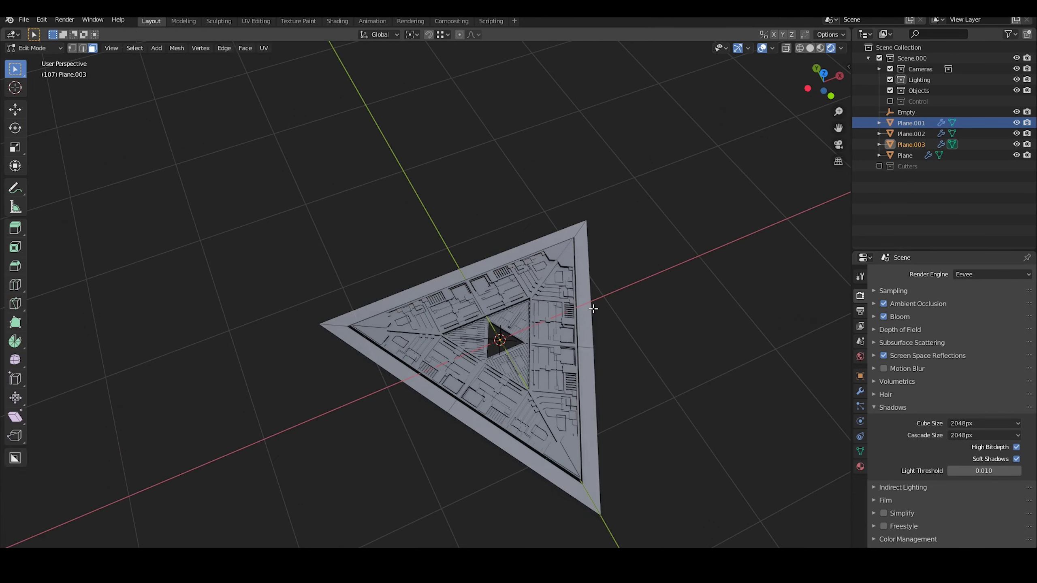
middle_drag(519, 392, 519, 356)
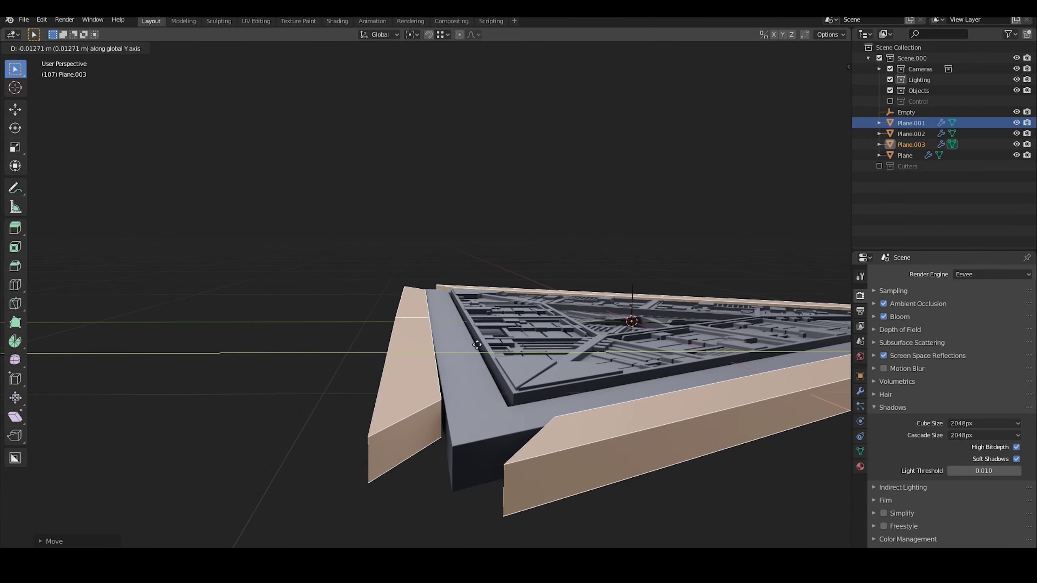
key(KP_7)
key(s)
key(y)
click(239, 324)
scroll(238, 323, down, 3)
key(g)
key(y)
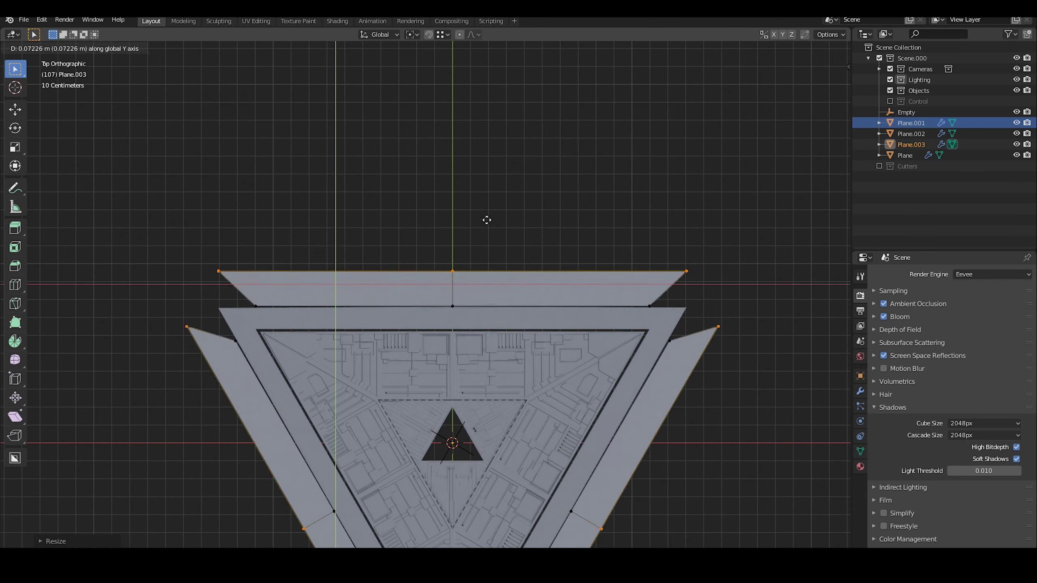
click(499, 125)
- Raise the outer plate pieces vertically along Z
middle_drag(499, 125, 626, 270)
key(g)
key(z)
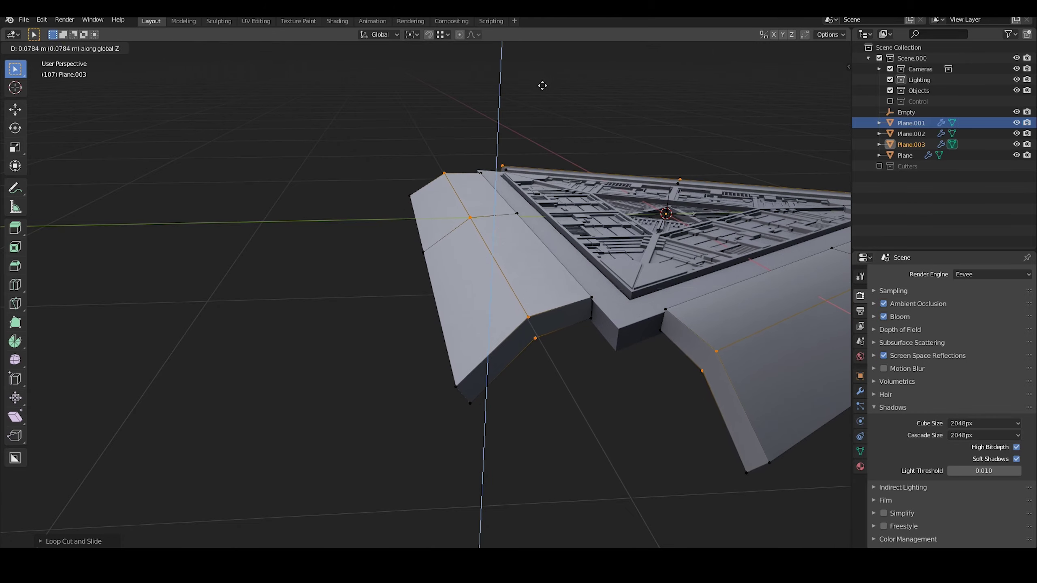
click(542, 86)
middle_drag(542, 86, 443, 215)
- Set the outer plate's thickness and look straight down on the plate
key(Tab)
key(Tab)
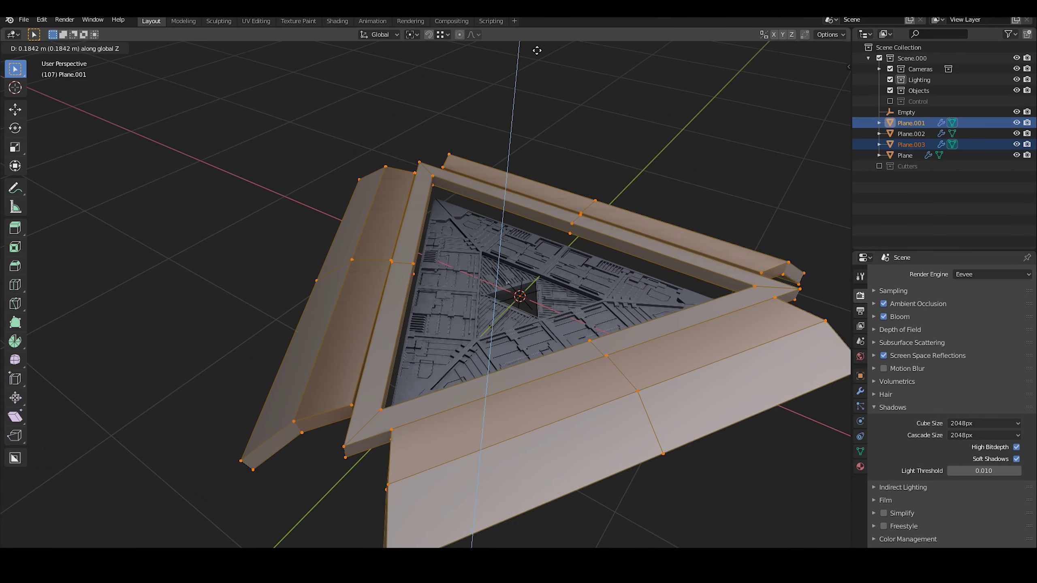
key(Tab)
click(472, 296)
middle_drag(472, 296, 712, 36)
middle_drag(612, 351, 482, 287)
key(ctrl+space)
key(n)
key(KP_7)
key(Tab)
scroll(457, 259, down, 2)
scroll(531, 245, up, 4)
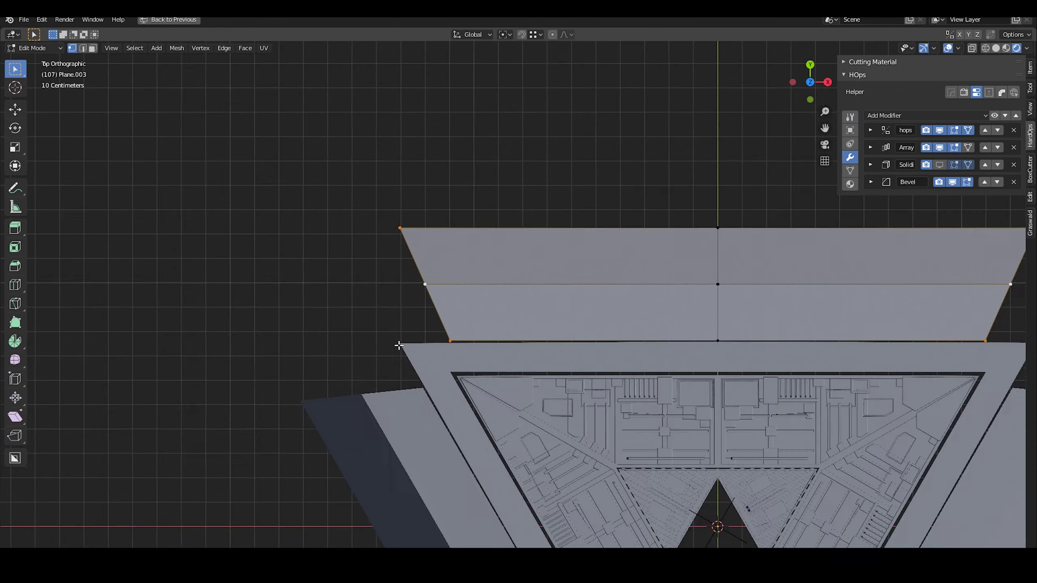
- Slide the top plate's vertices along X and flatten them into a line
key(g)
key(x)
click(236, 376)
scroll(259, 354, up, 3)
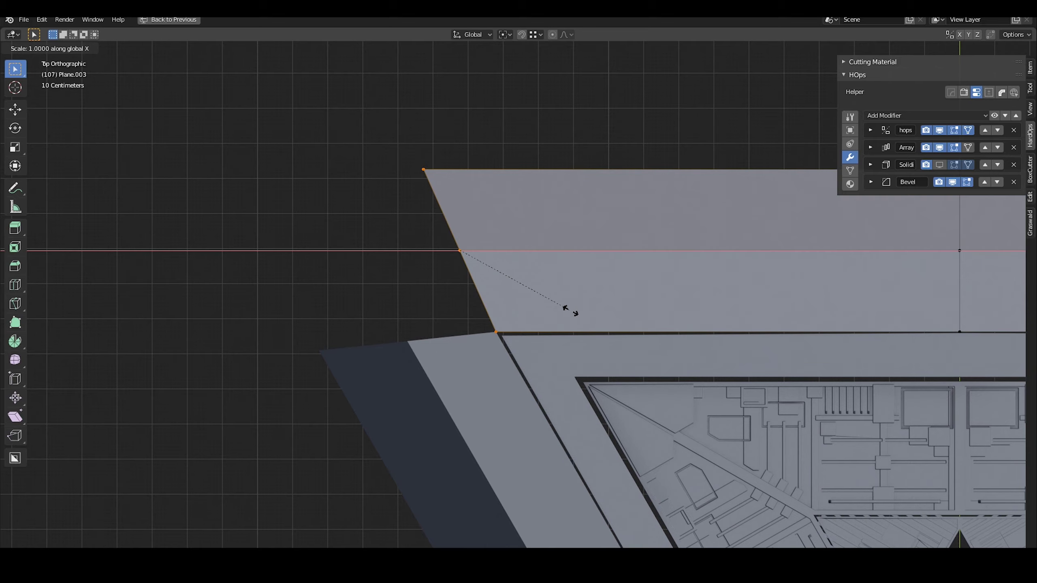
click(608, 349)
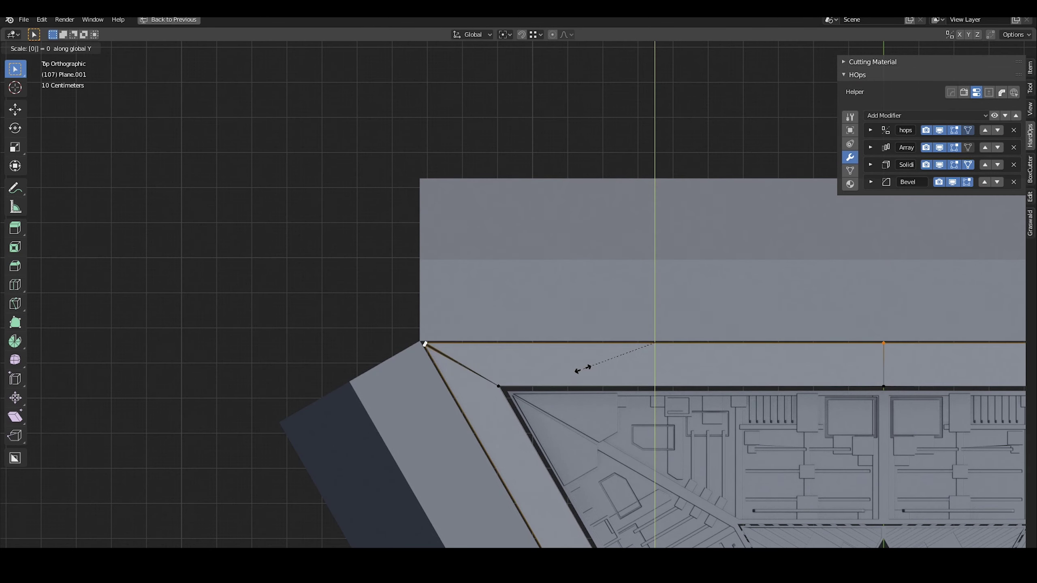
key(Return)
scroll(592, 392, up, 2)
key(g)
scroll(488, 297, down, 5)
scroll(447, 304, up, 4)
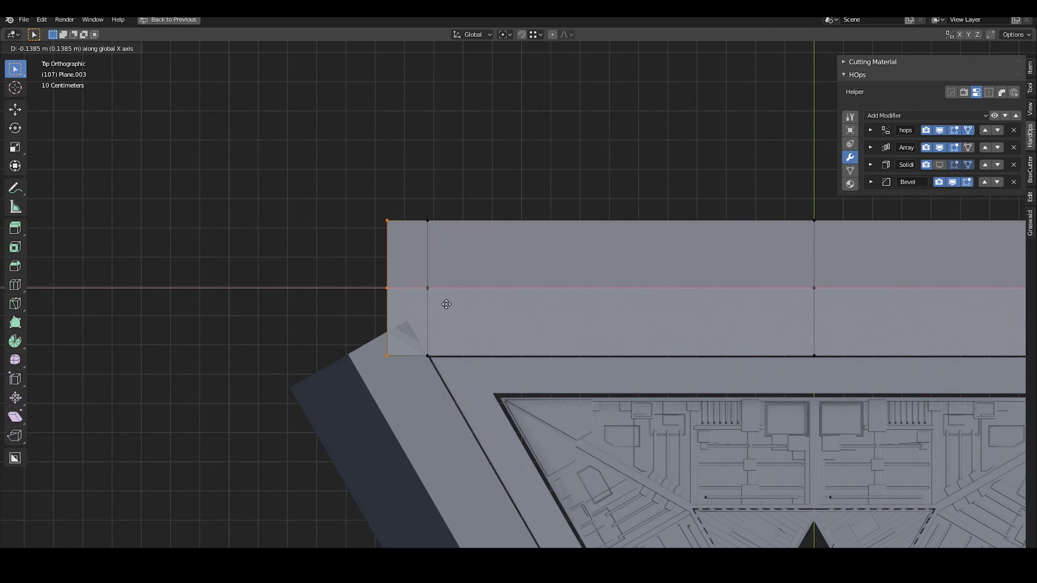
scroll(523, 412, up, 2)
- Move the plate's corner vertex sideways along X
click(511, 279)
key(g)
key(x)
scroll(427, 354, up, 3)
click(470, 389)
scroll(412, 283, down, 3)
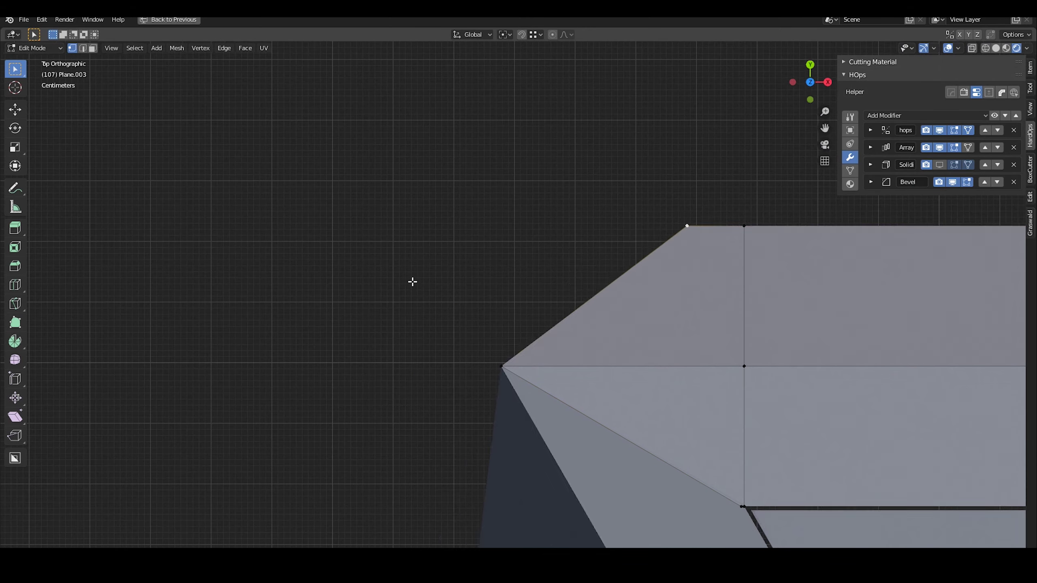
- Move another corner vertex, constraining it to the vertical Z axis
key(g)
key(x)
scroll(270, 371, up, 2)
scroll(165, 342, down, 4)
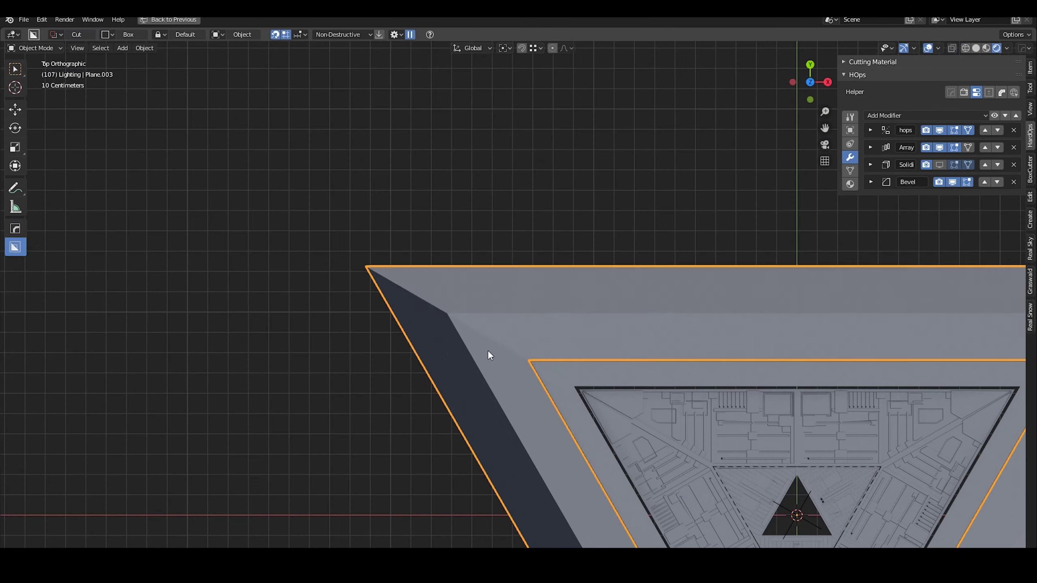
middle_drag(488, 350, 590, 405)
key(z)
click(588, 421)
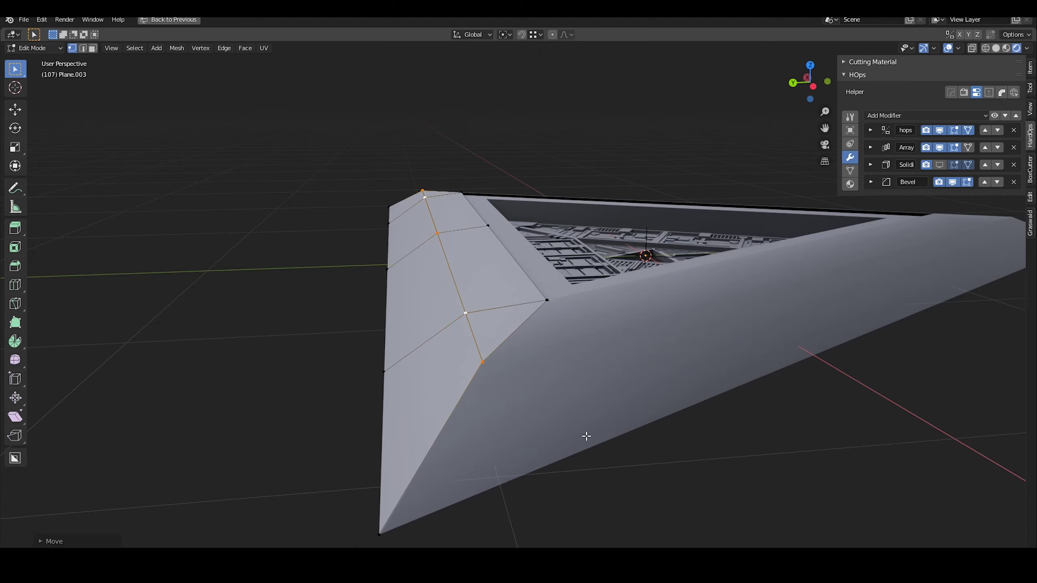
- In face select mode, select the ring of faces across the frame corner
key(3)
alt+click(466, 286)
scroll(345, 303, up, 3)
middle_drag(466, 287, 603, 201)
middle_drag(529, 282, 514, 363)
- Apply the frame's transforms and raise its bevel width to 0.0056 m
key(Tab)
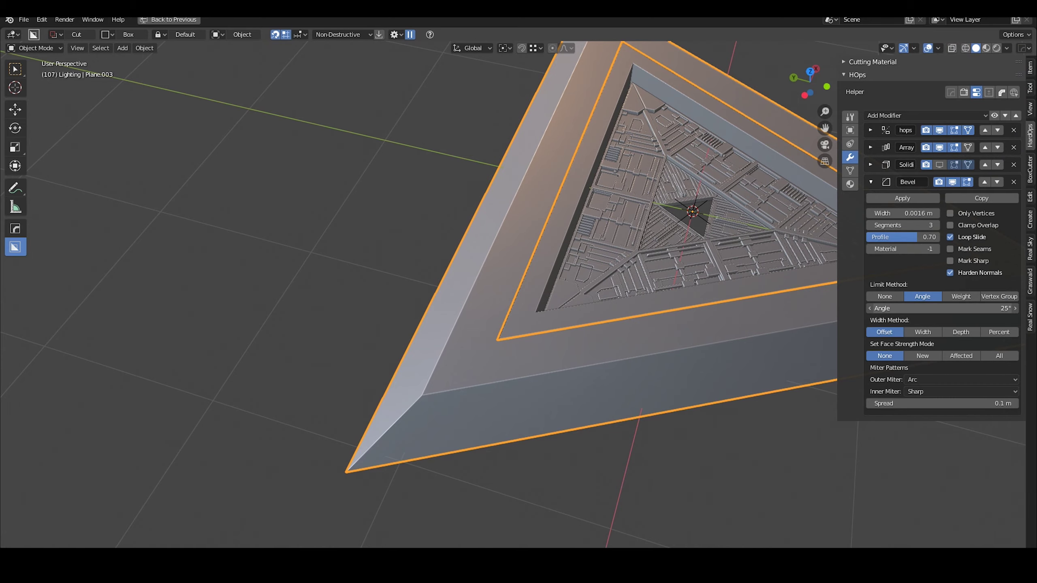
scroll(374, 430, up, 3)
key(ctrl+a)
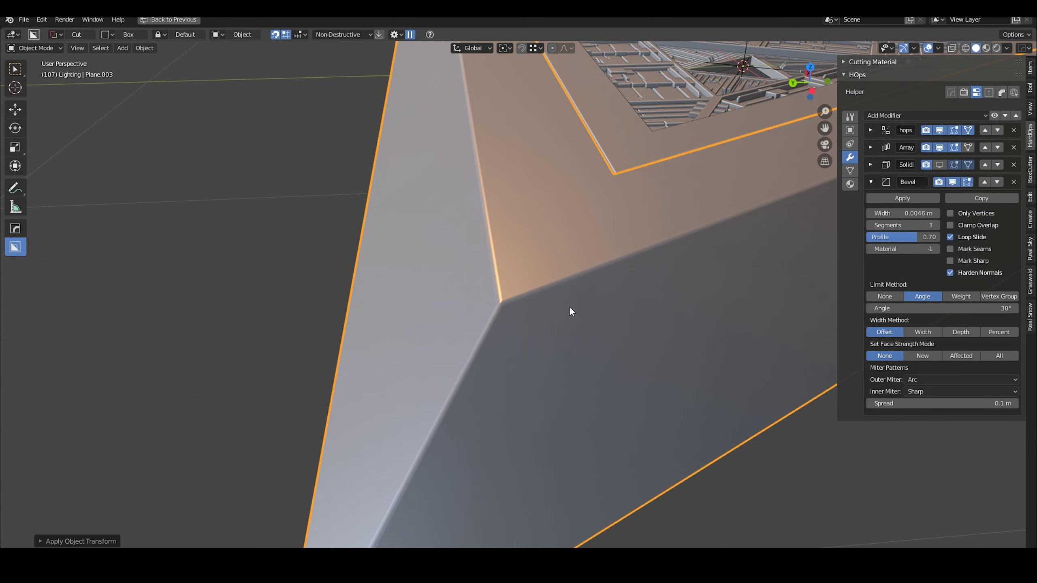
scroll(505, 439, down, 4)
mouse_move(569, 307)
middle_down()
mouse_move(505, 440)
mouse_move(404, 374)
mouse_move(561, 297)
middle_up()
- Bevel the frame's selected edge loops and slide a lower-edge vertex along its edge
key(Tab)
scroll(404, 373, up, 4)
scroll(561, 298, up, 2)
key(ctrl+b)
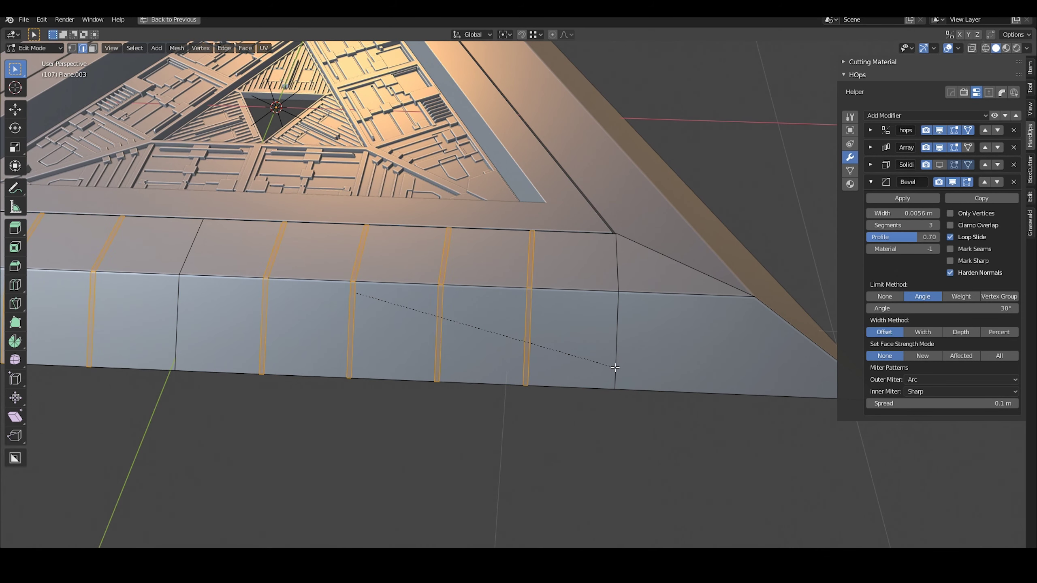
scroll(617, 368, down, 4)
click(554, 352)
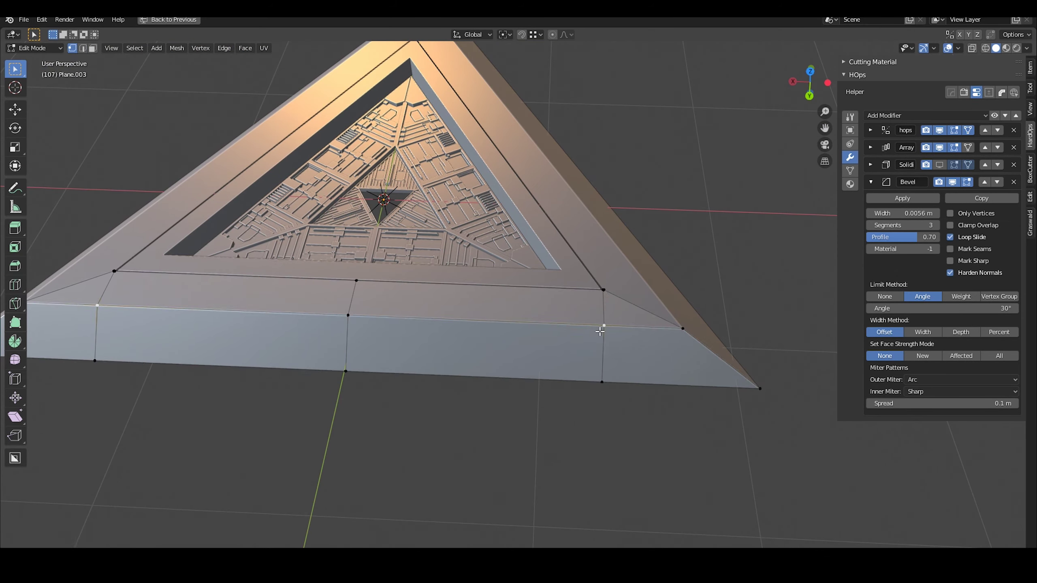
scroll(600, 332, up, 3)
key(shift+v)
click(643, 422)
scroll(758, 493, up, 5)
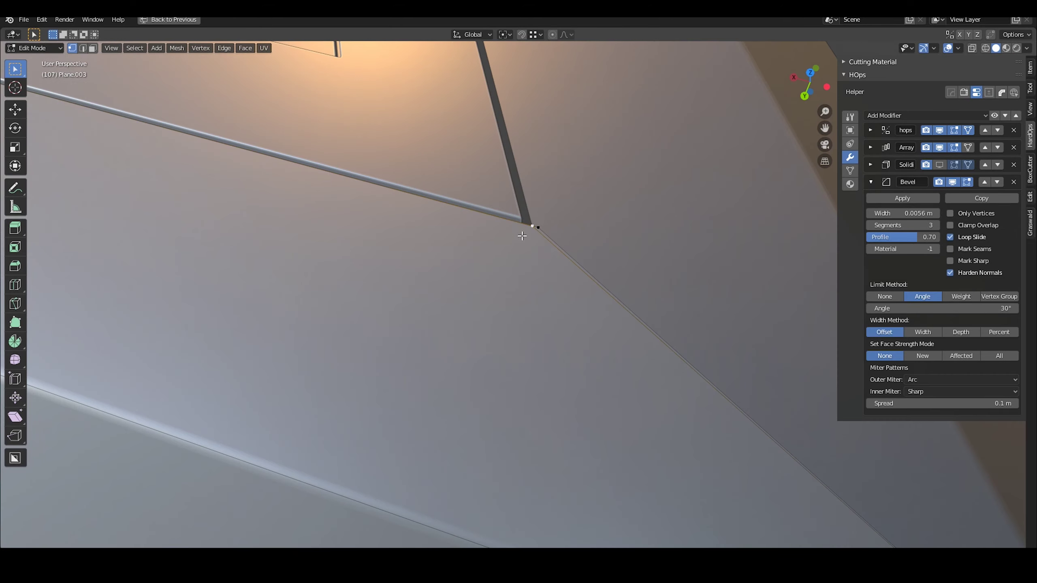
scroll(585, 282, down, 2)
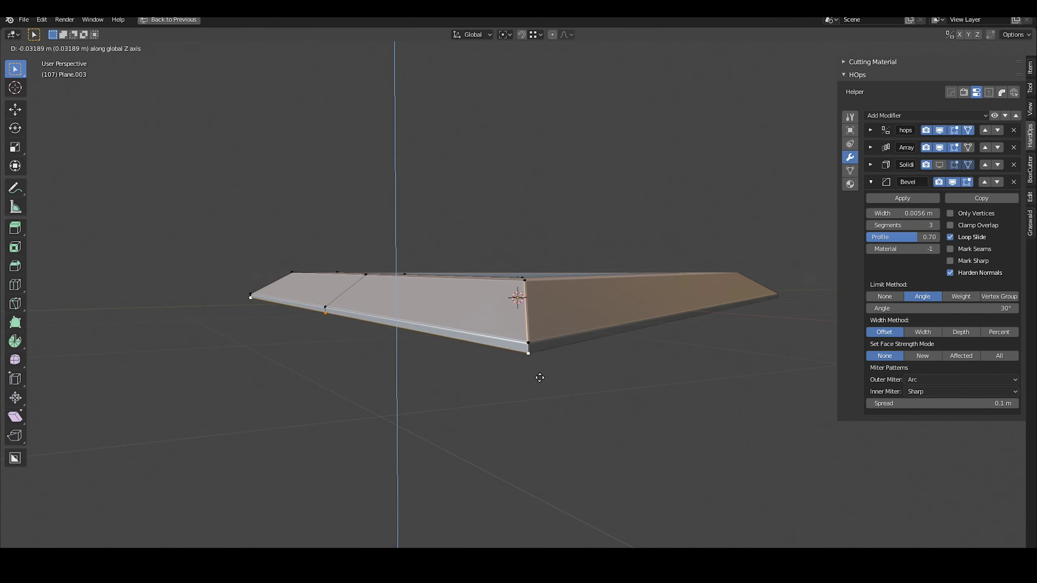
- Extrude the selected faces outward and inspect the frame wedge in local view
middle_drag(515, 330, 813, 386)
key(g)
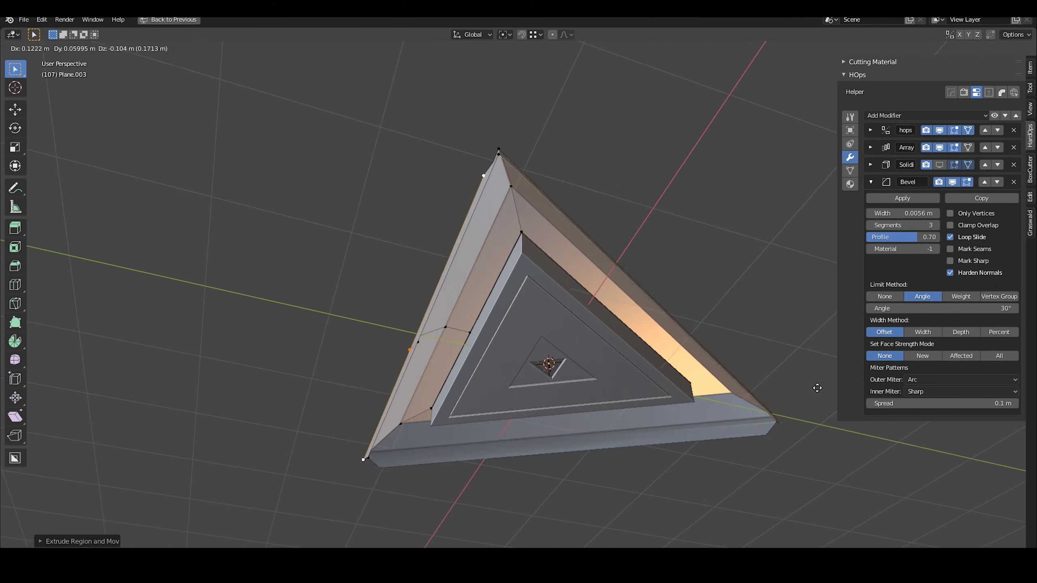
middle_drag(608, 375, 697, 380)
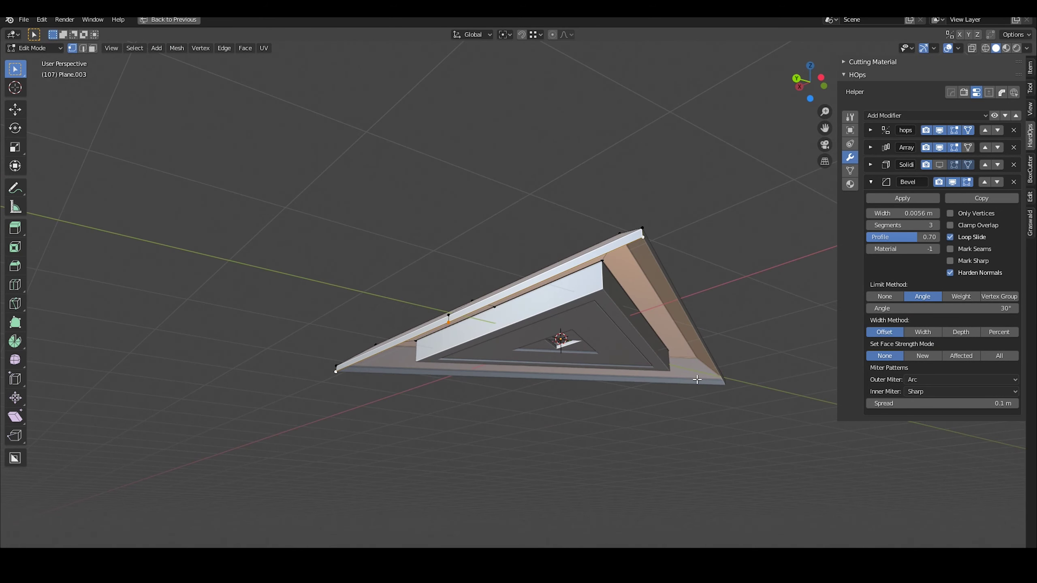
middle_drag(560, 394, 580, 324)
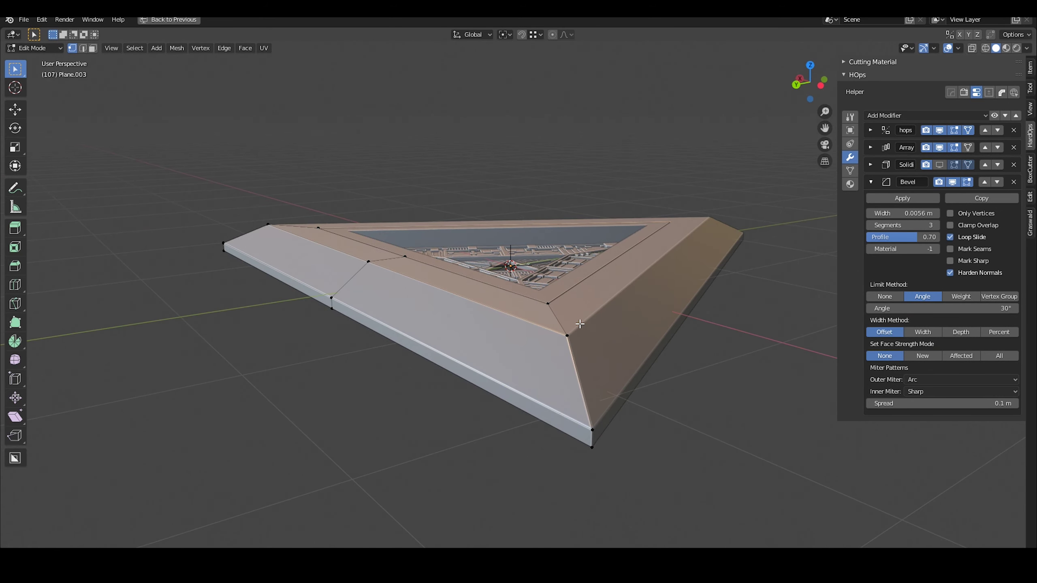
middle_drag(502, 279, 283, 282)
key(KP_Divide)
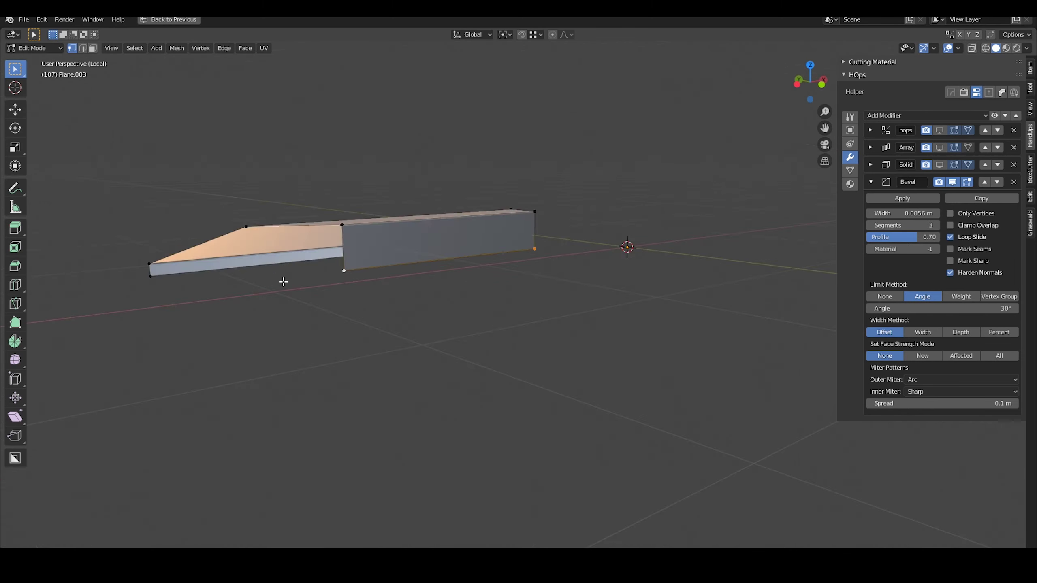
middle_drag(593, 265, 616, 269)
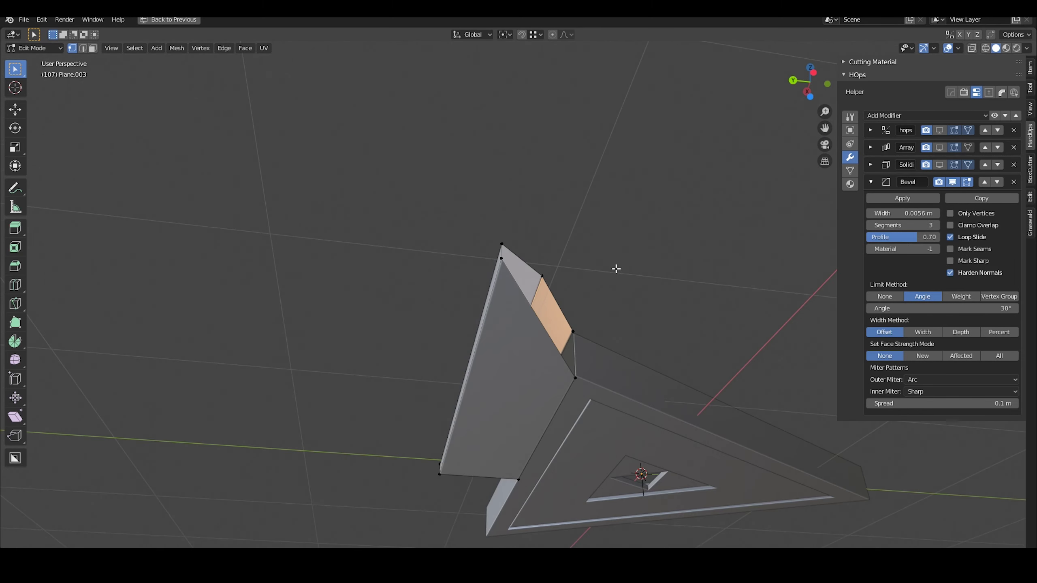
key(Tab)
key(KP_Divide)
- Remove the Solidify modifier from the frame
key(ctrl+x)
scroll(483, 403, up, 5)
middle_drag(483, 403, 472, 324)
scroll(498, 290, up, 3)
- Draw a thin slot cutter across the frame corner
key(d)
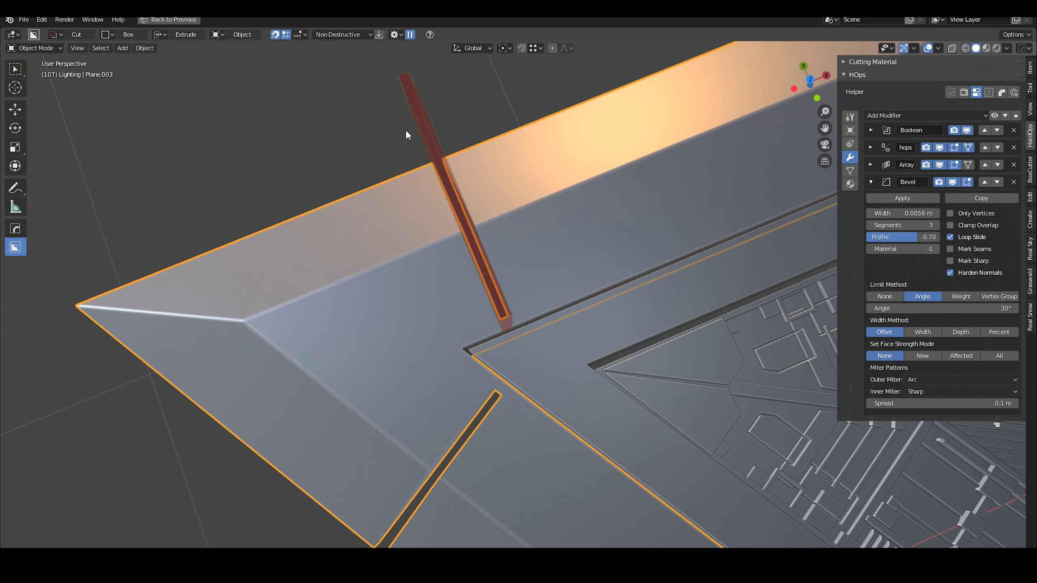
middle_drag(406, 135, 635, 454)
key(Return)
key(g)
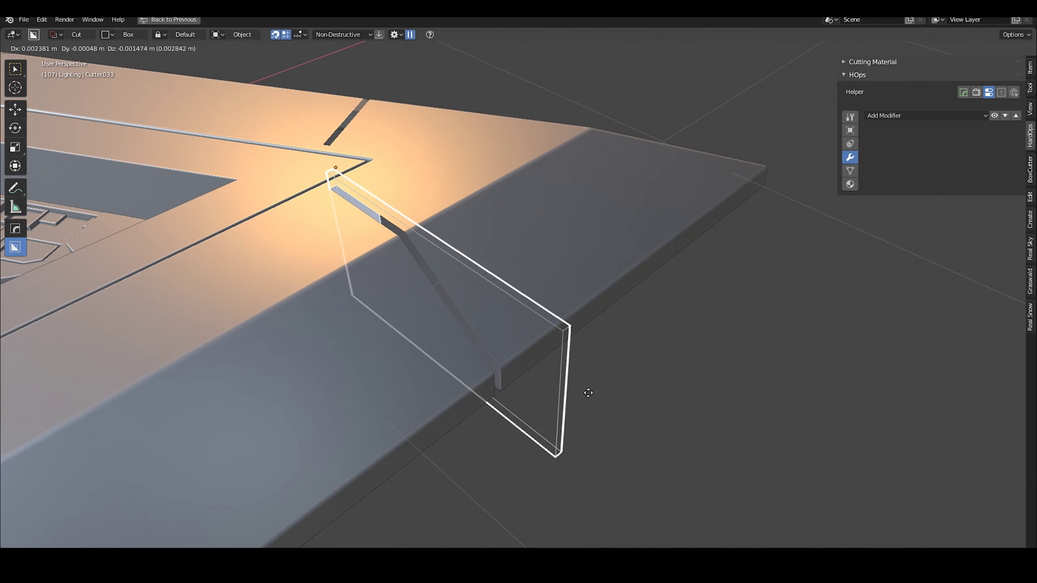
- Reposition the slot cutter along X in top view
click(653, 261)
click(504, 291)
middle_drag(504, 291, 374, 292)
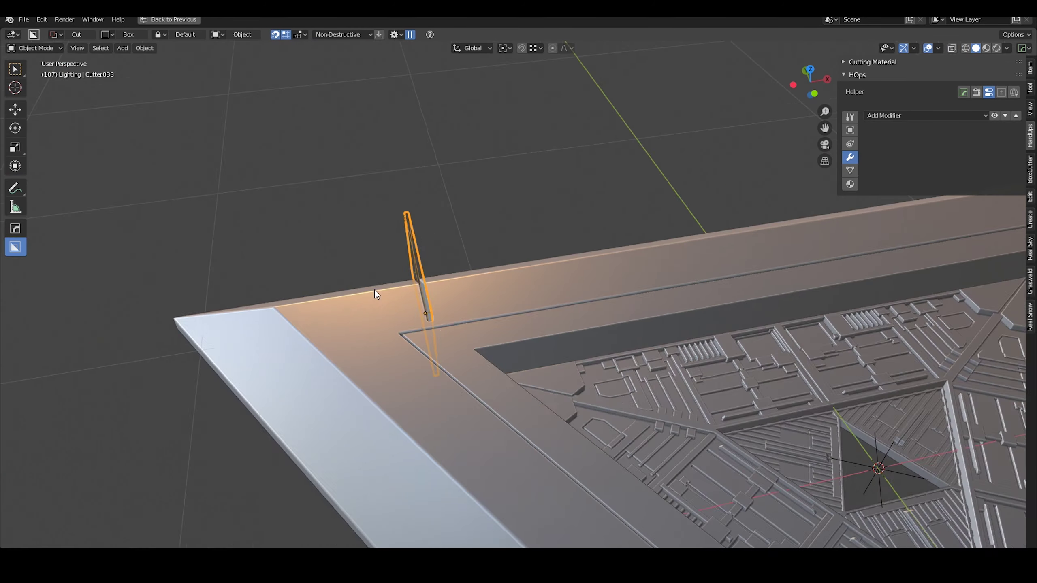
key(KP_7)
key(g)
key(x)
click(357, 344)
- Give the cutter a six-copy Array and place the Boolean below it in the stack
middle_drag(357, 345, 514, 291)
key(q)
click(515, 291)
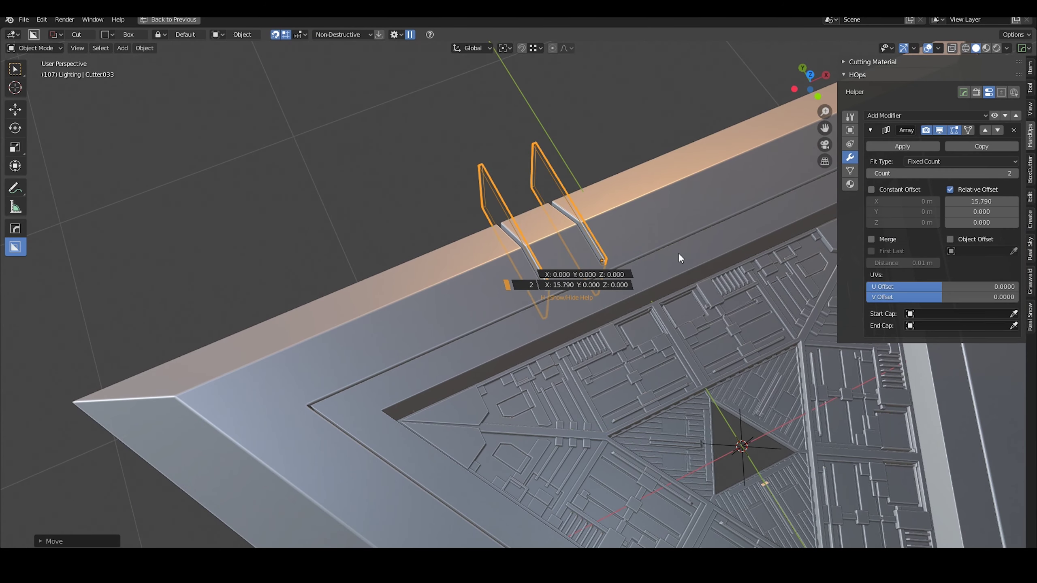
scroll(660, 261, up, 4)
click(576, 233)
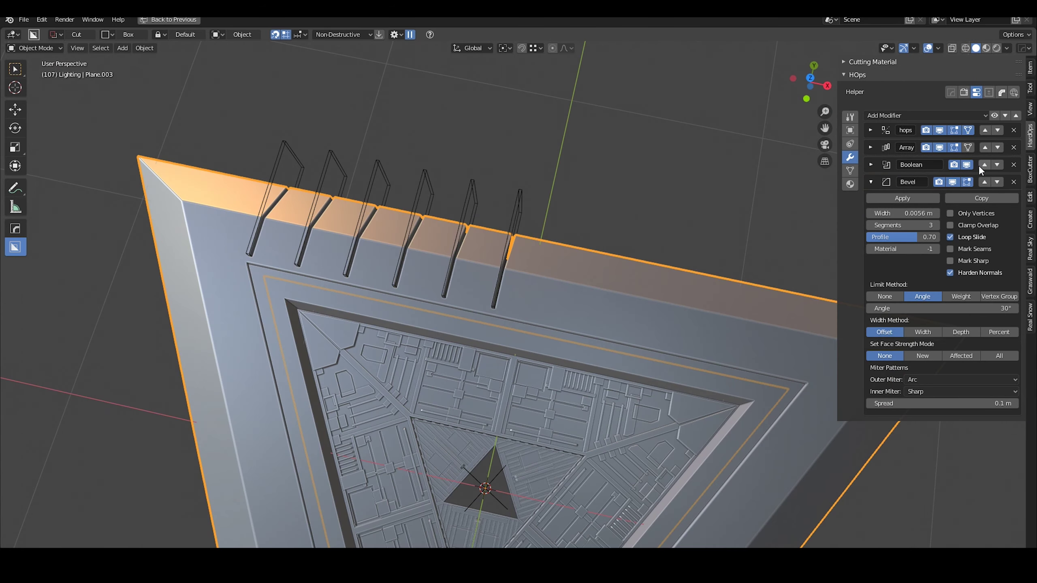
click(982, 165)
click(984, 148)
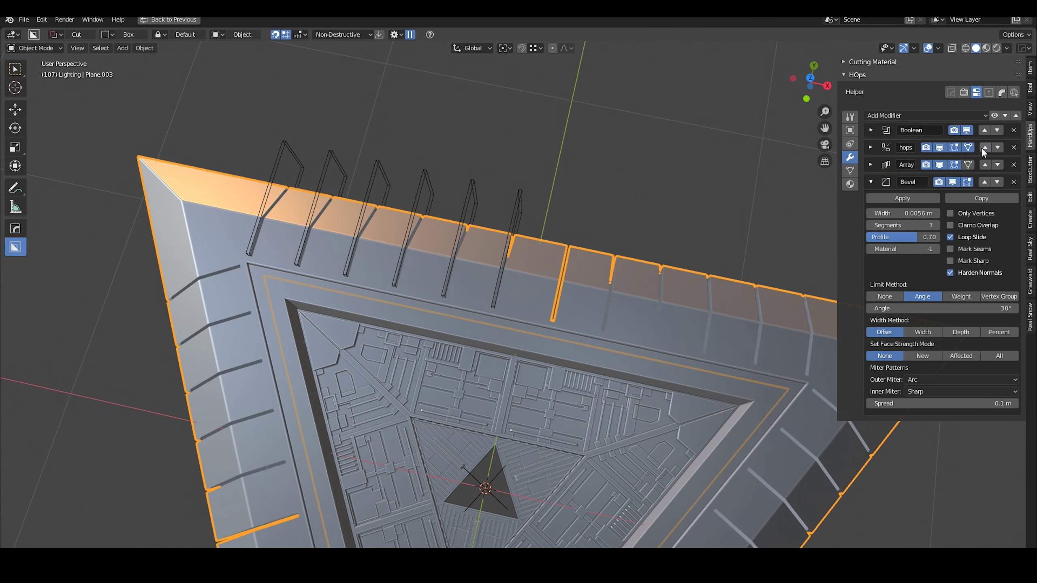
click(999, 147)
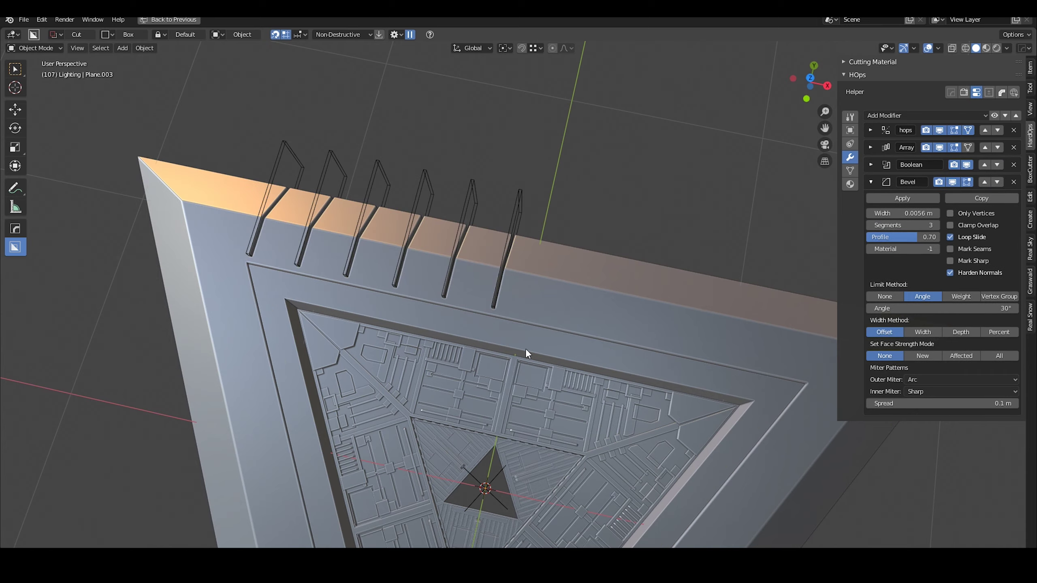
- Copy the Array modifier with Copy Selected Modifiers and select the outer plate
key(ctrl+c)
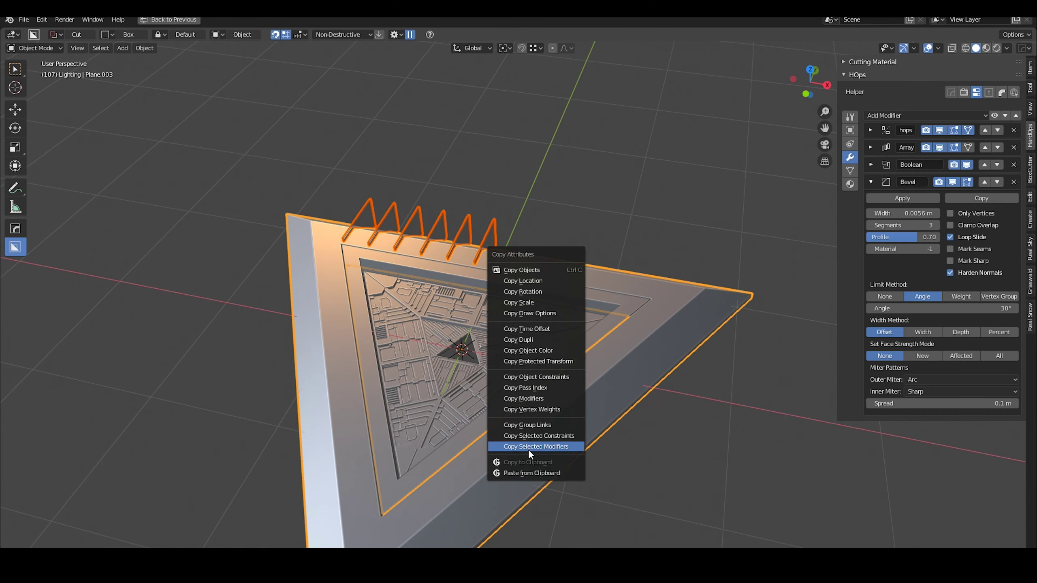
click(522, 476)
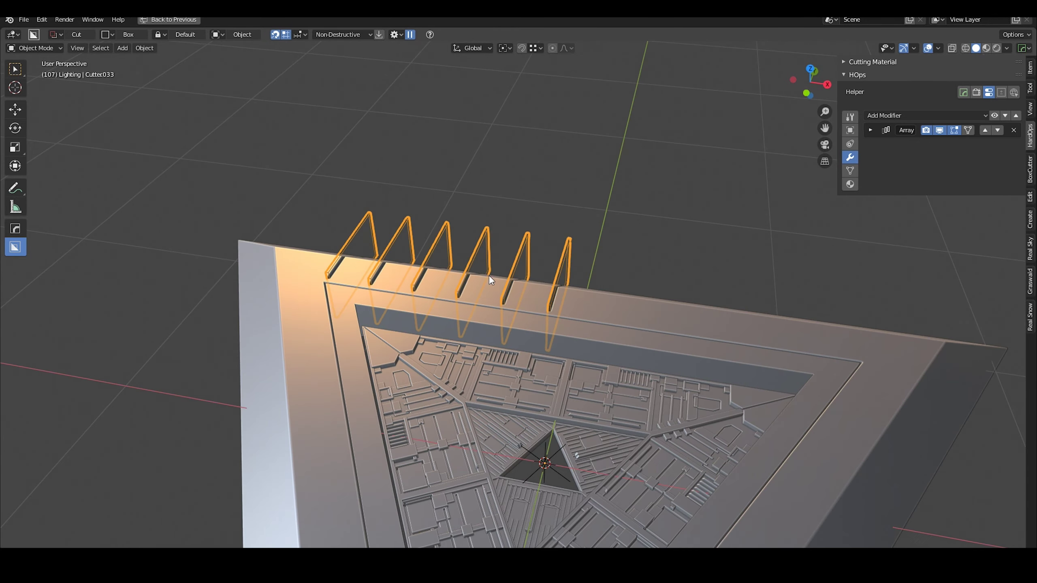
click(490, 276)
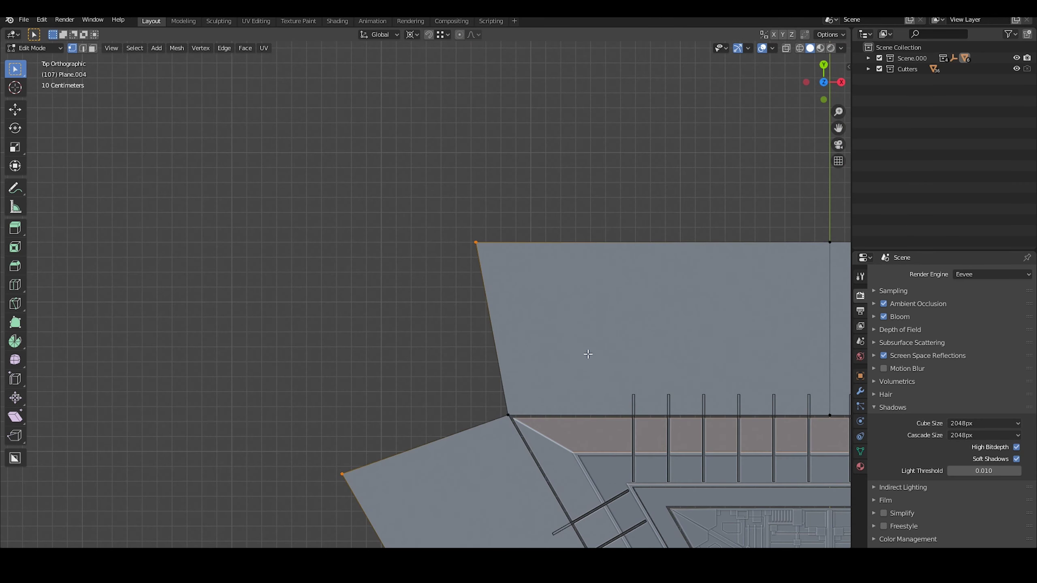
- Shift the plate's two selected vertices along X and hide the Cutters collection
key(g)
key(x)
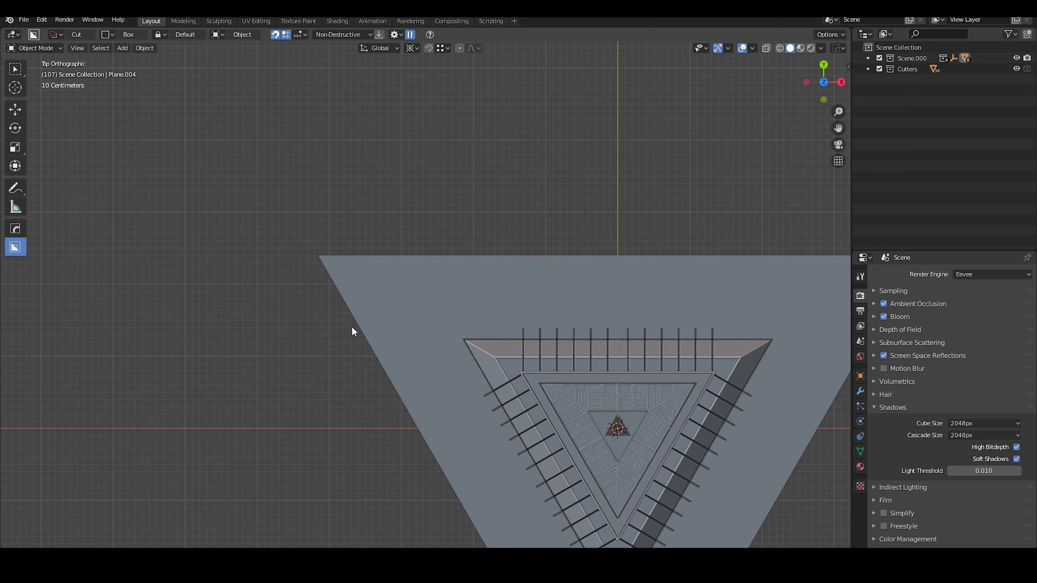
middle_drag(352, 331, 379, 374)
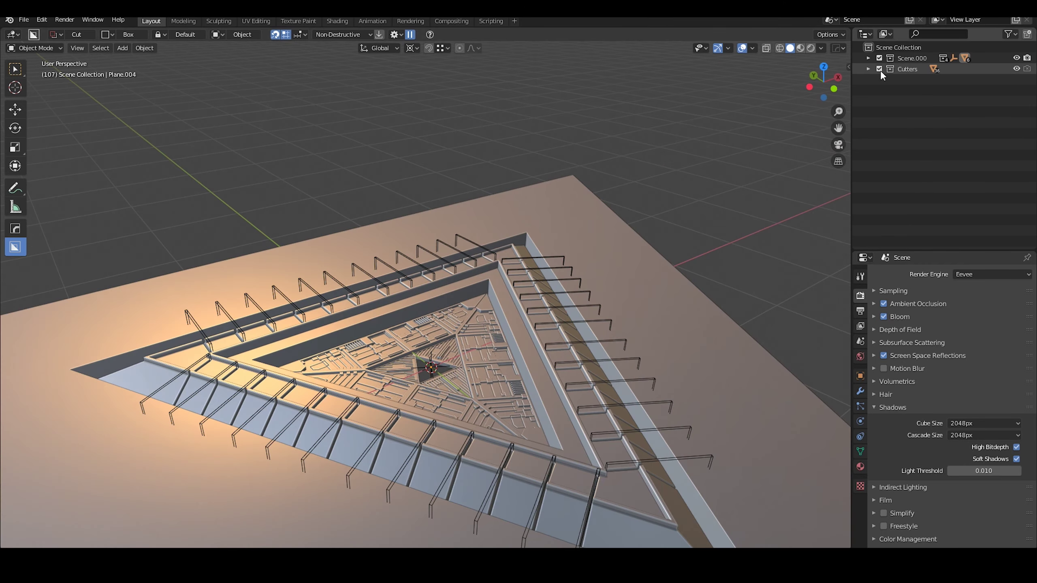
click(879, 68)
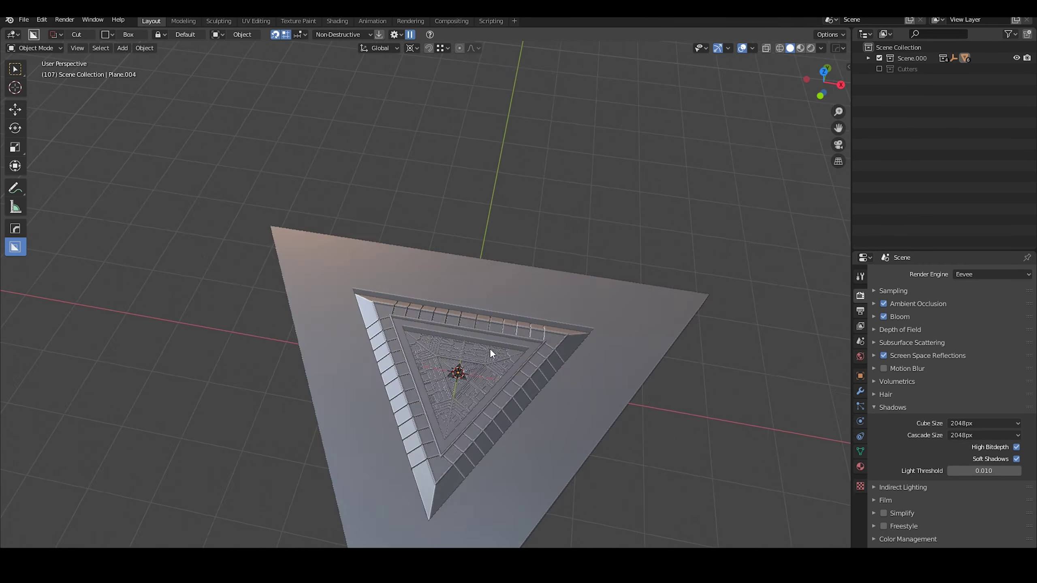
middle_drag(490, 349, 404, 402)
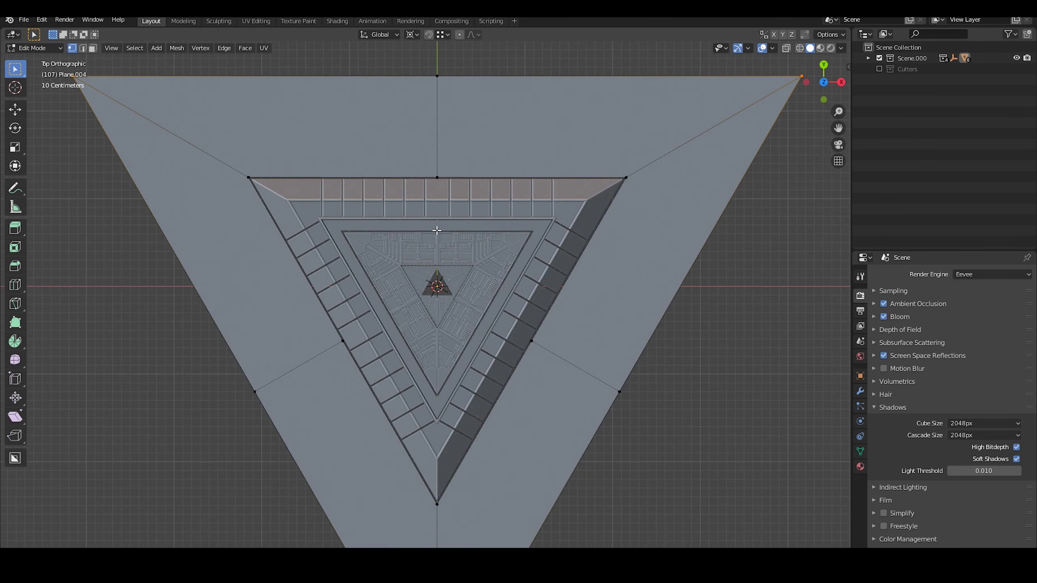
- Inset the plate faces to form rims and apply the Solidify modifier
key(n)
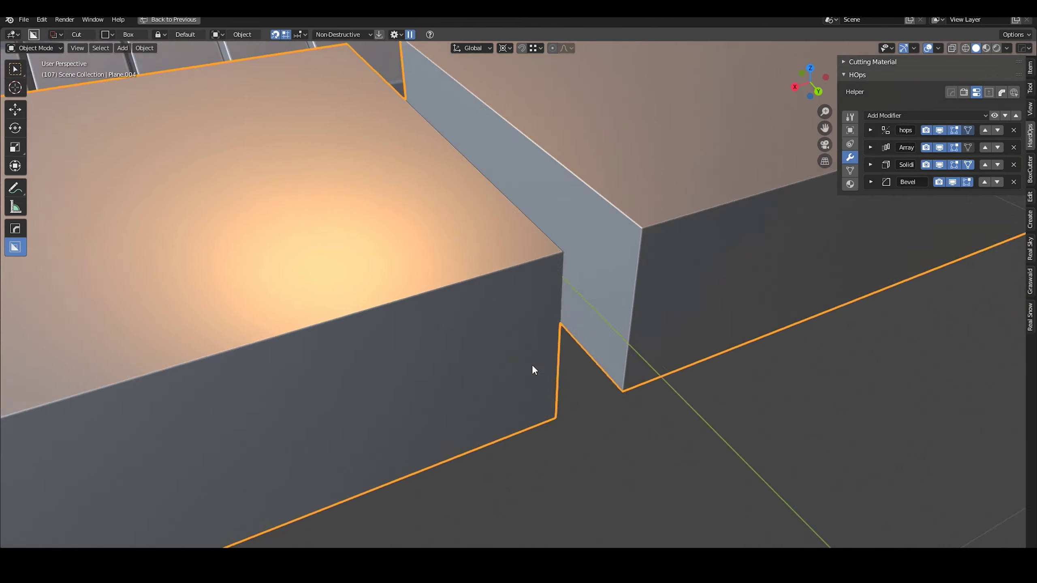
scroll(634, 303, up, 5)
key(Tab)
key(i)
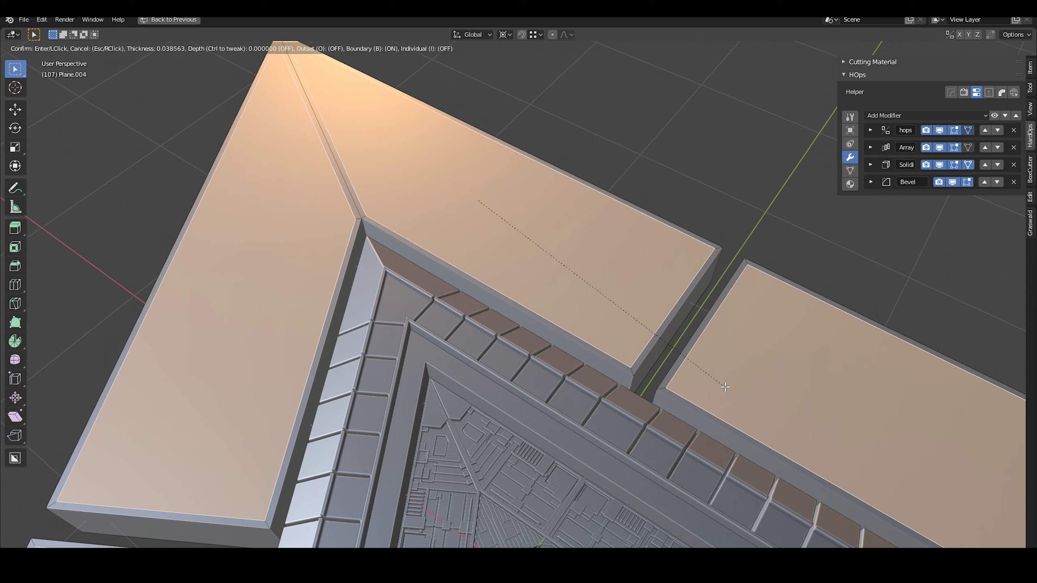
click(543, 356)
scroll(543, 356, down, 3)
right_click(433, 250)
click(433, 250)
key(KP_7)
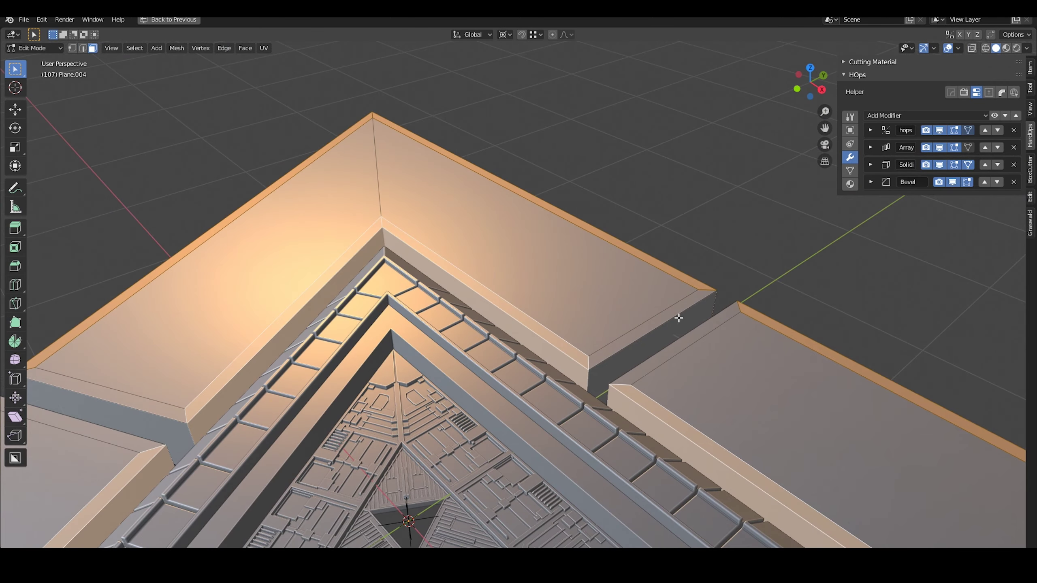
key(ctrl+a)
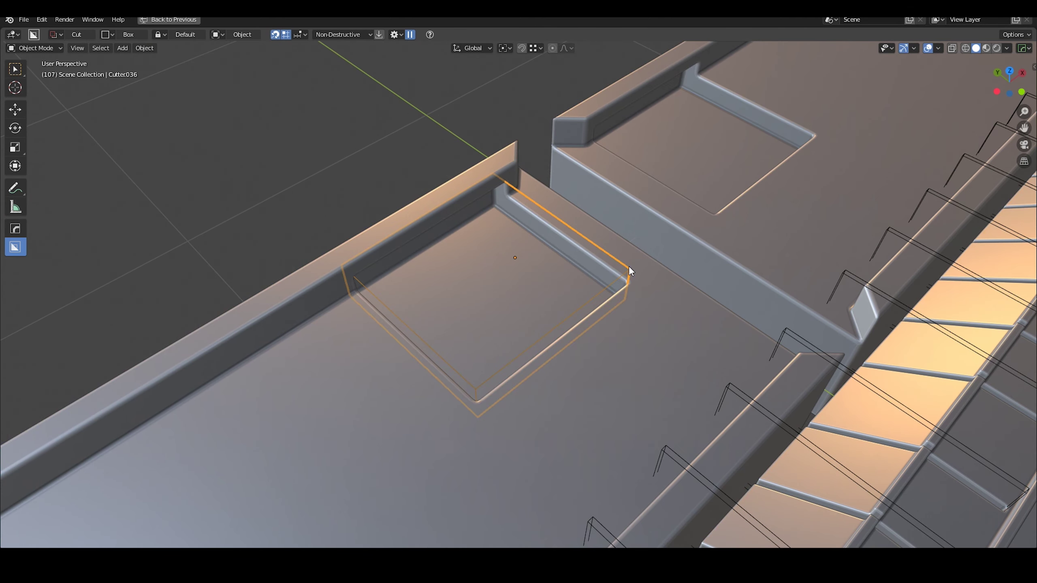
- Move the recess cutter along Y and adjust its bevel
key(g)
key(y)
scroll(616, 396, up, 3)
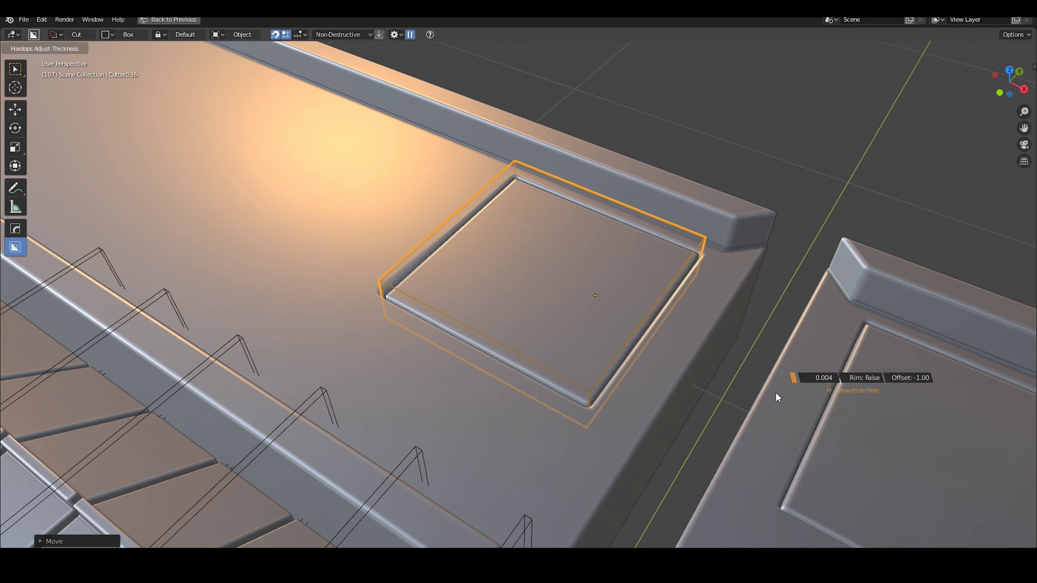
shift+middle_drag(616, 432, 369, 437)
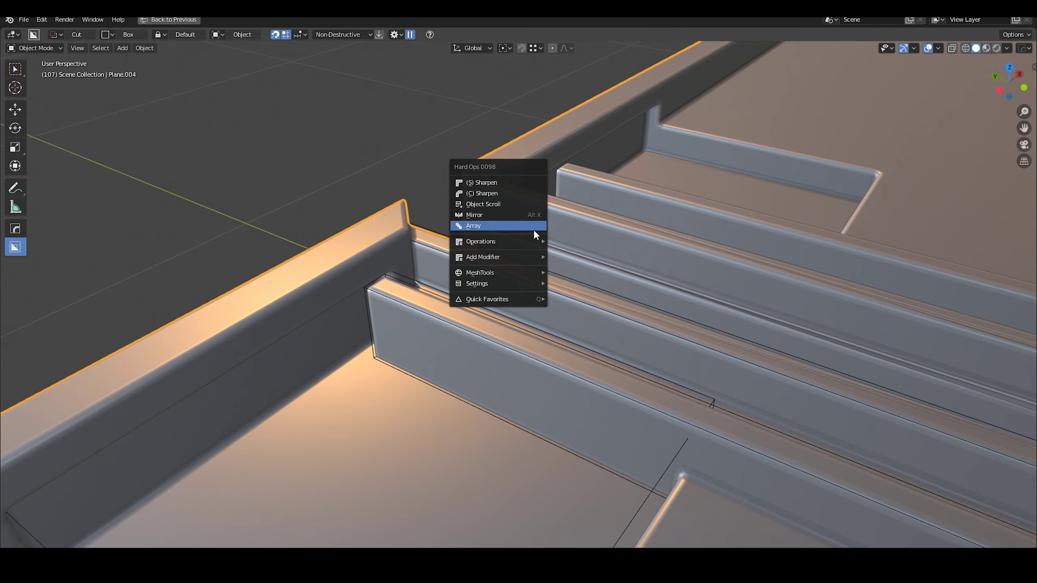
click(533, 230)
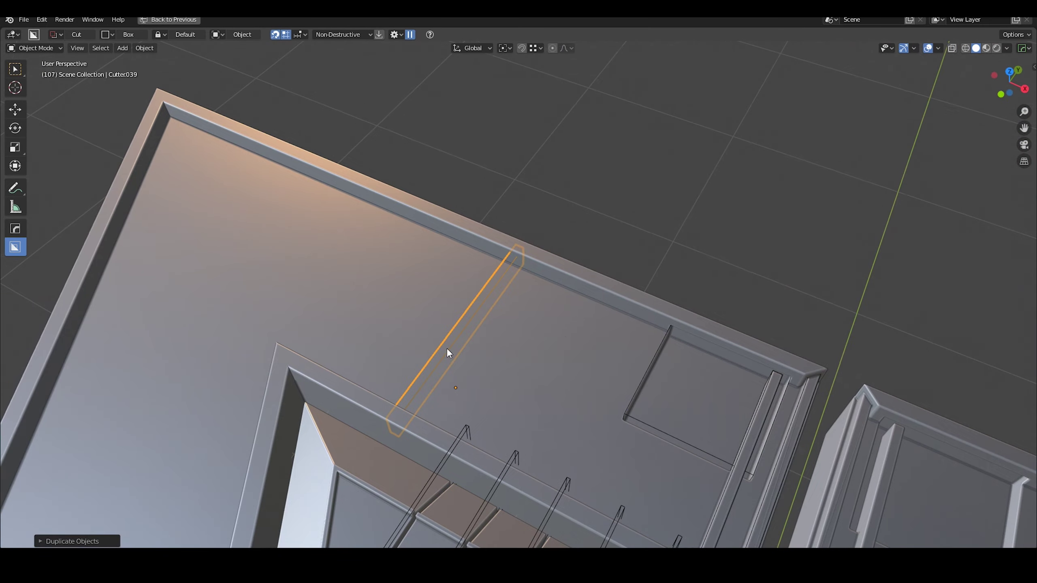
key(q)
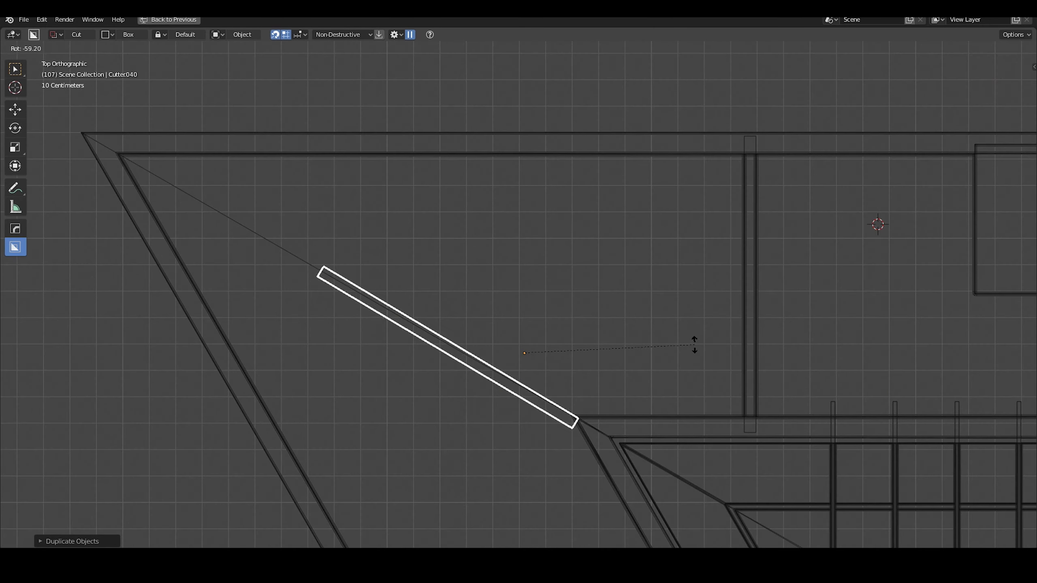
- Reset the diagonal cutter's origin and position it across the corner in top view
right_click(556, 392)
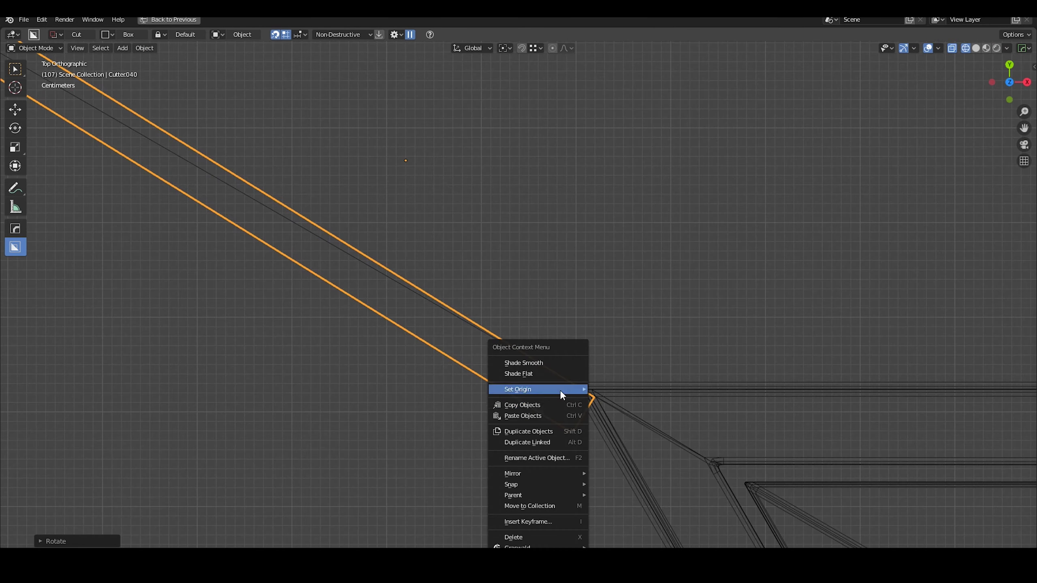
click(560, 390)
key(g)
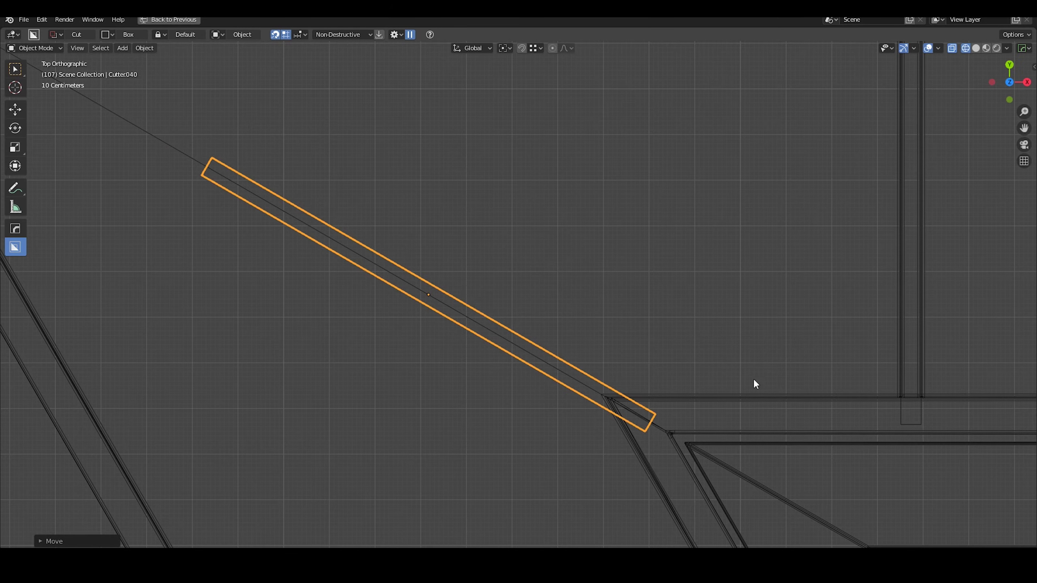
key(Tab)
scroll(756, 384, down, 3)
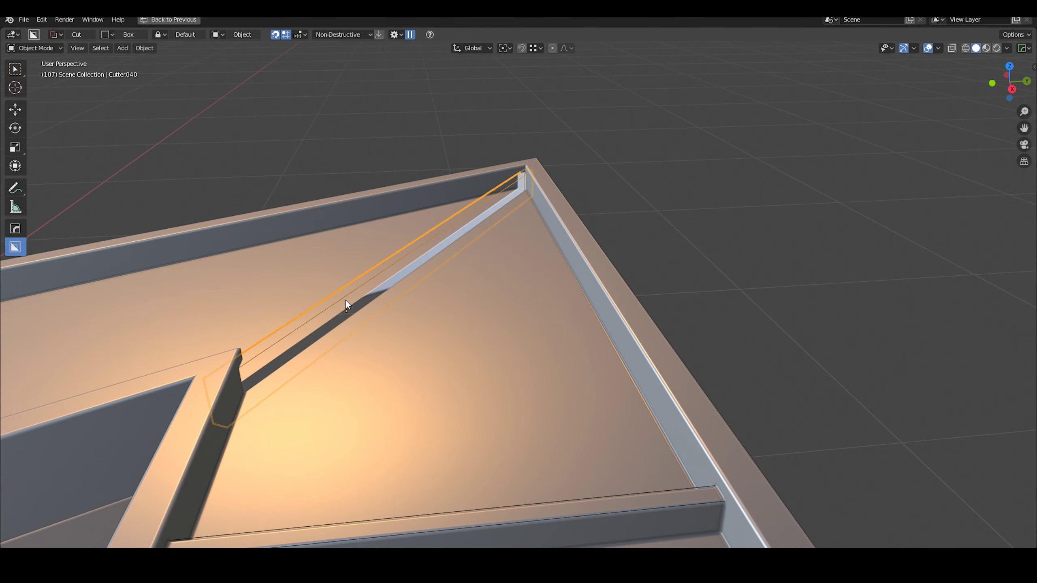
key(KP_7)
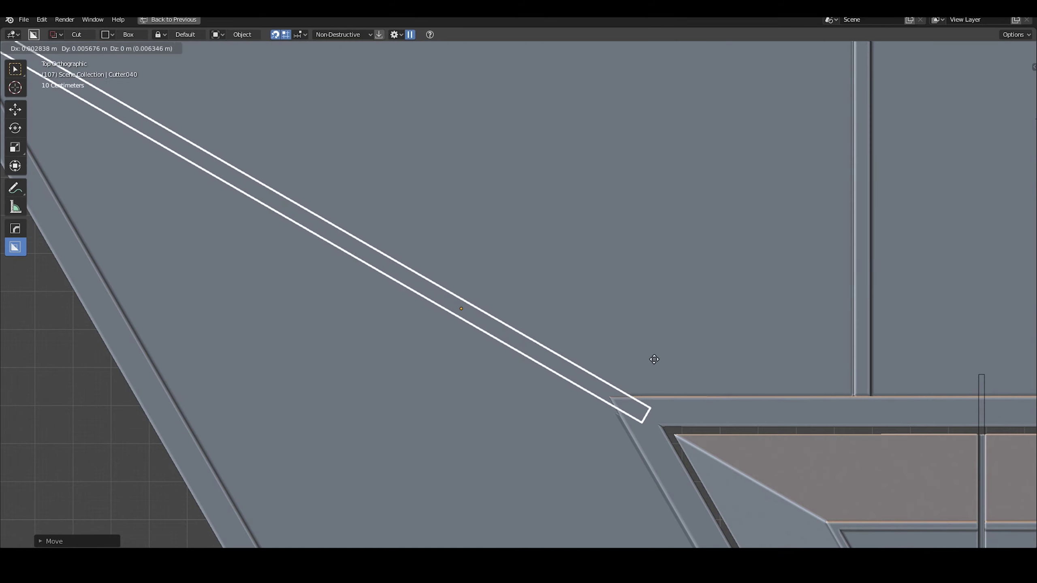
click(690, 262)
scroll(255, 100, down, 5)
middle_drag(255, 100, 595, 265)
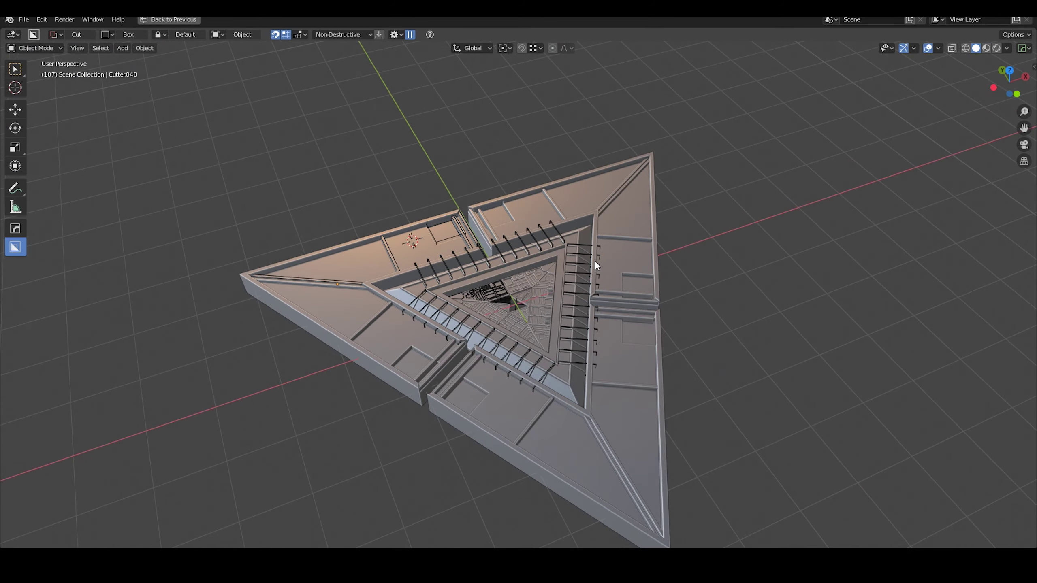
scroll(486, 220, up, 5)
click(333, 318)
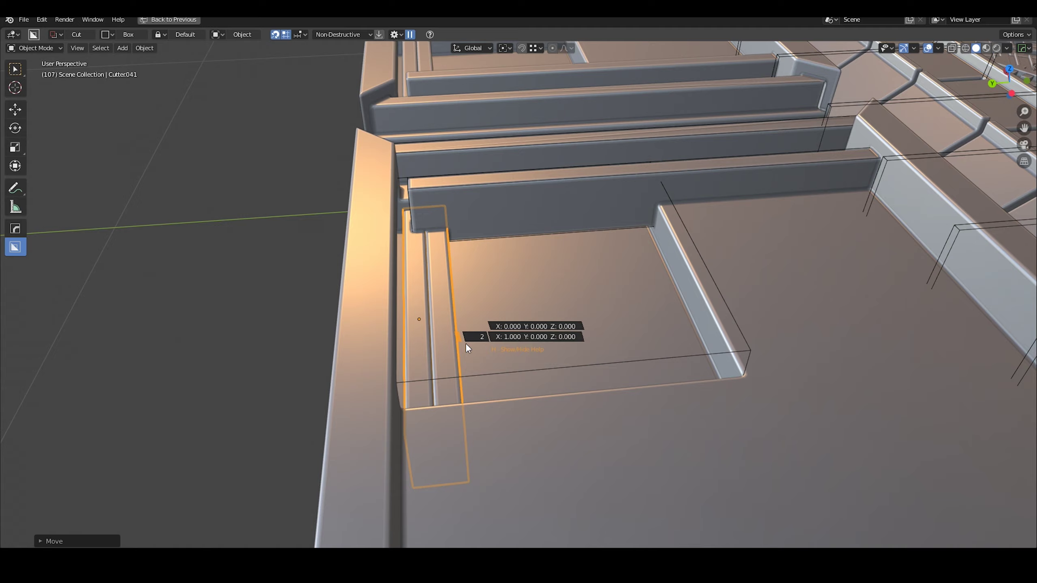
scroll(490, 340, up, 4)
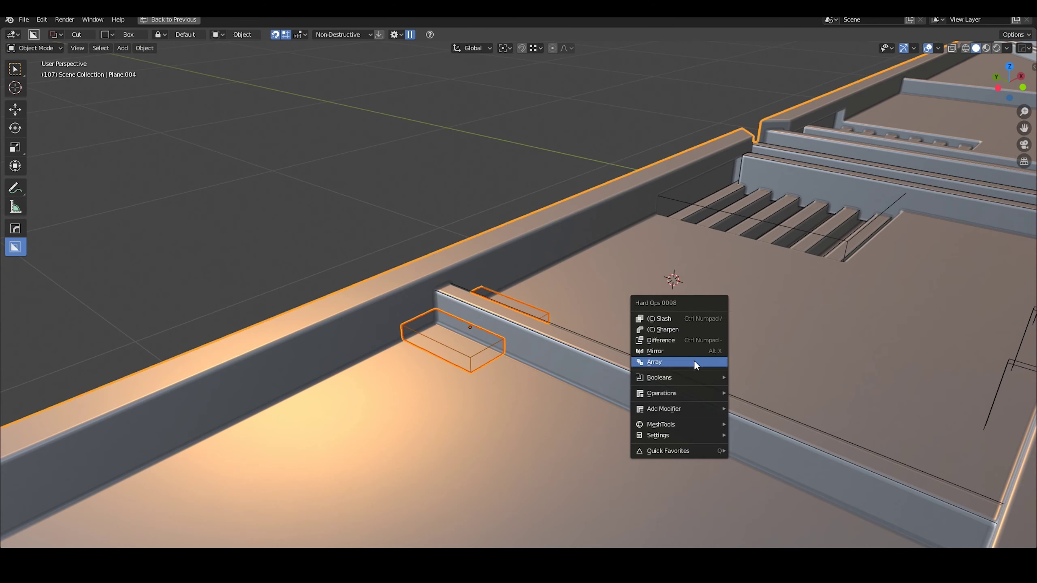
- Duplicate the small block cutter along the X axis into a row of raised blocks
click(694, 360)
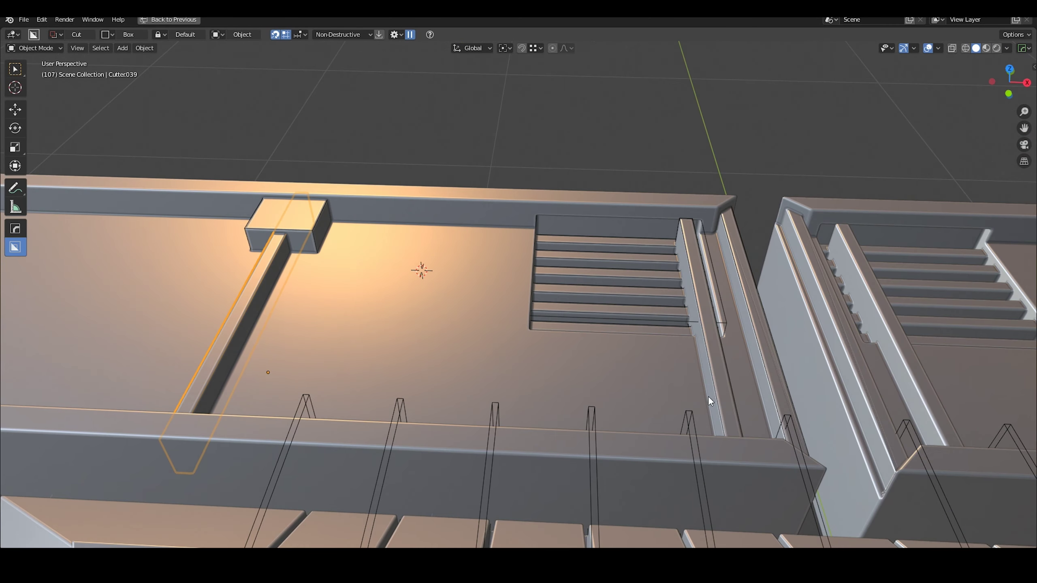
click(714, 388)
key(shift+d)
key(x)
click(562, 368)
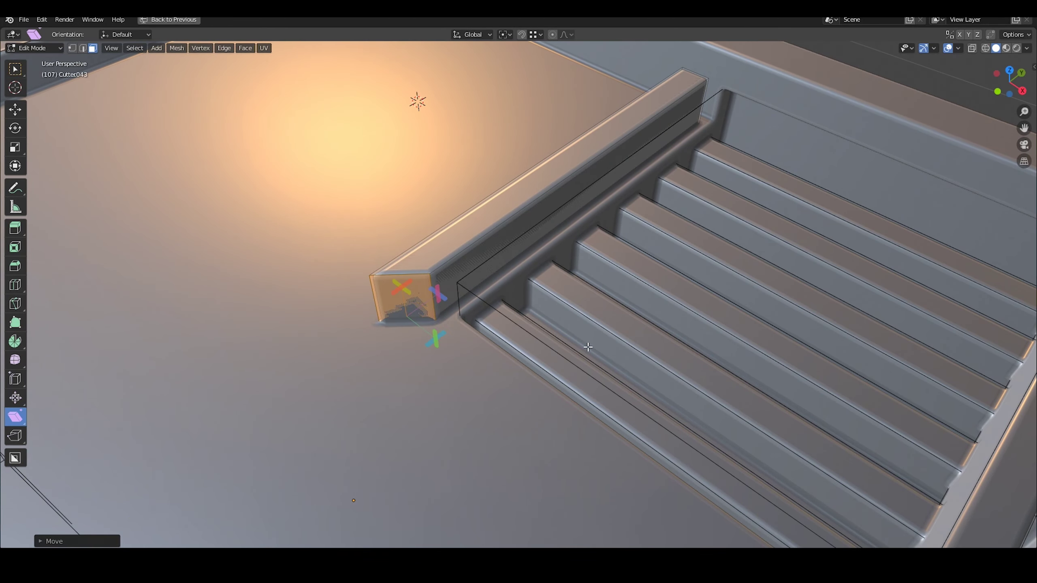
- Extrude a cutter face, scale it along X into a joining rail, and reset the origin
key(e)
key(s)
key(x)
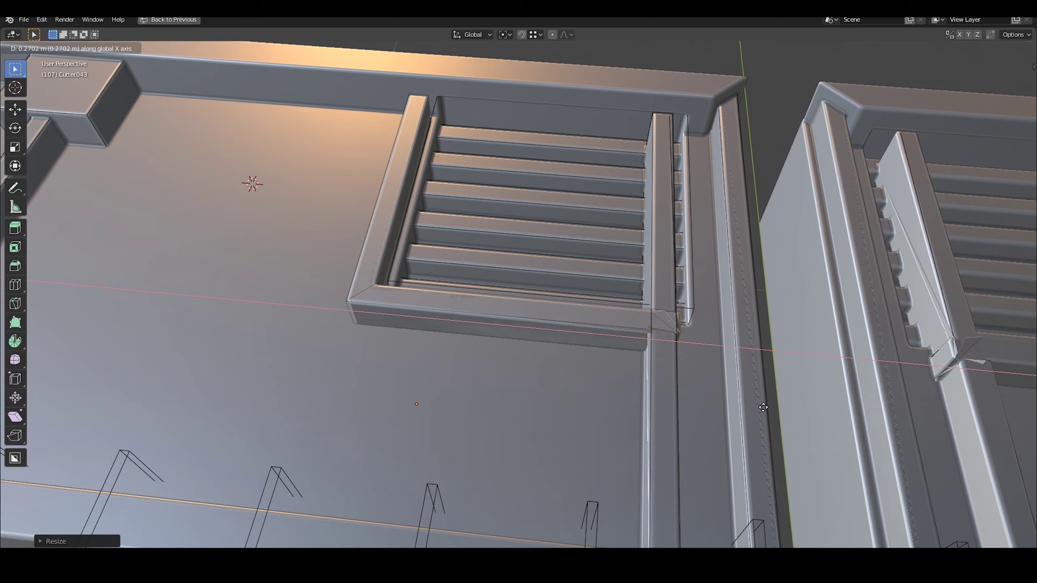
click(763, 407)
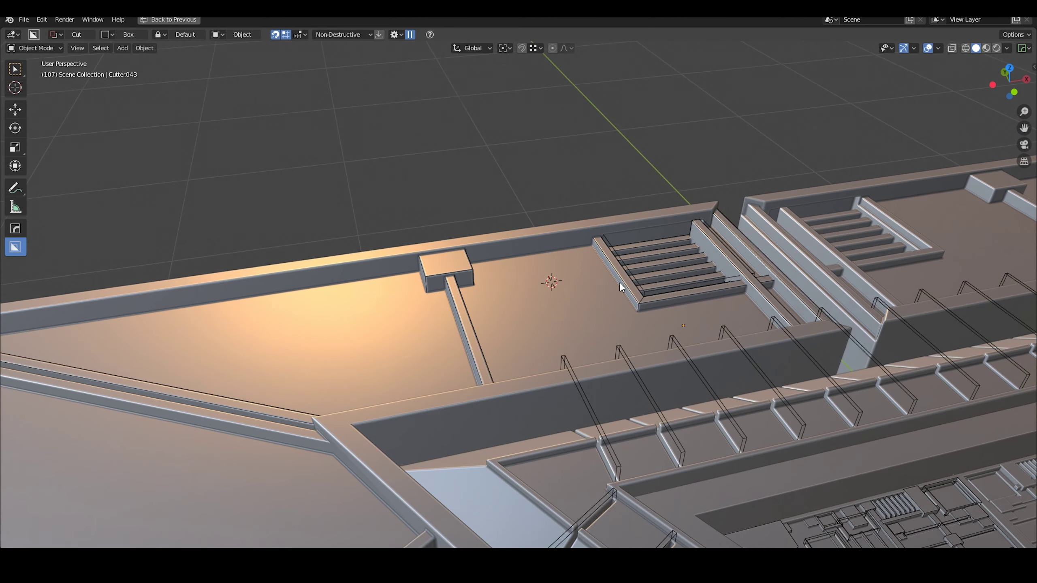
scroll(531, 274, up, 3)
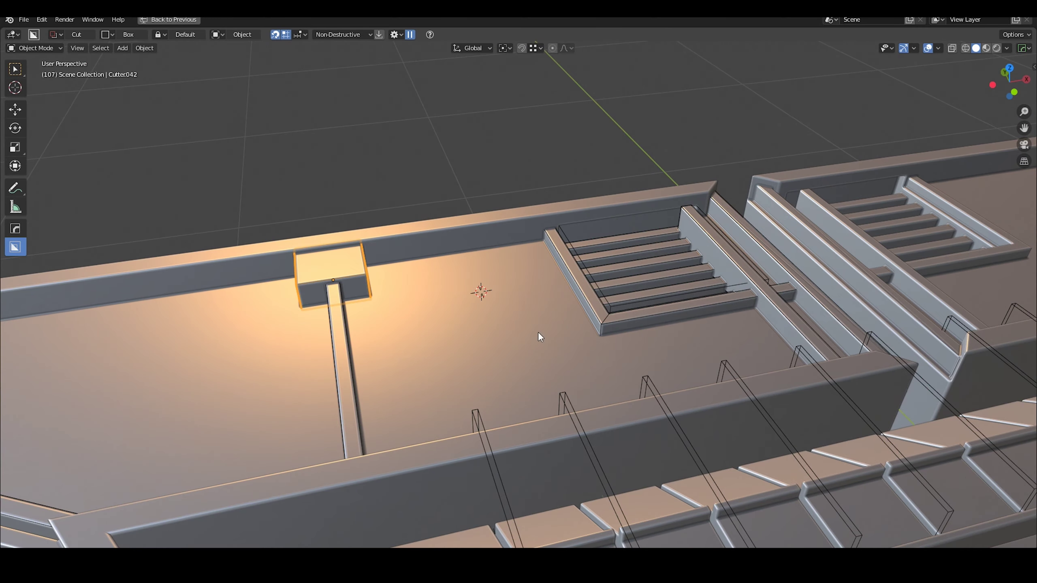
right_click(539, 332)
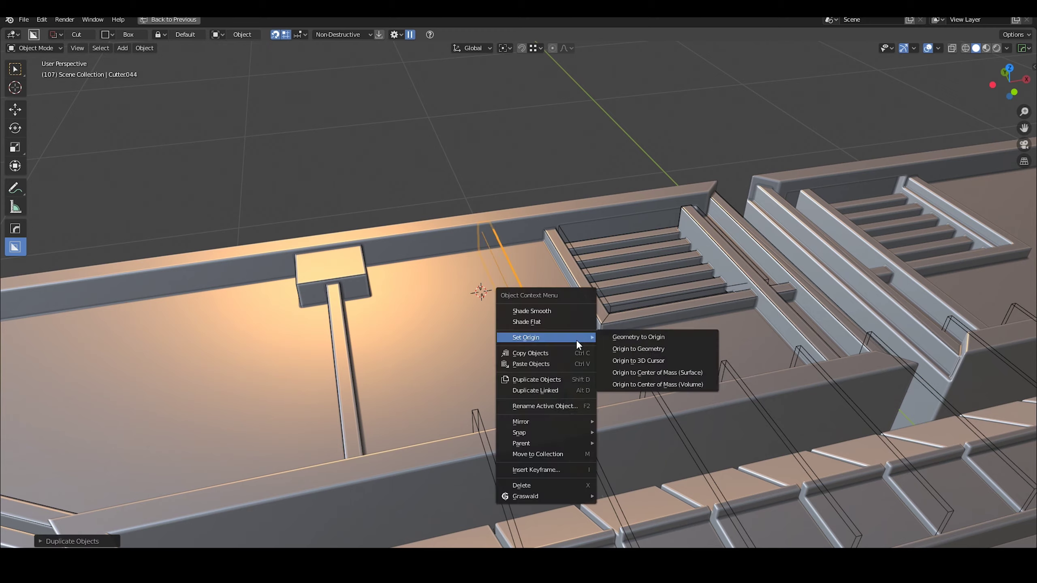
click(521, 377)
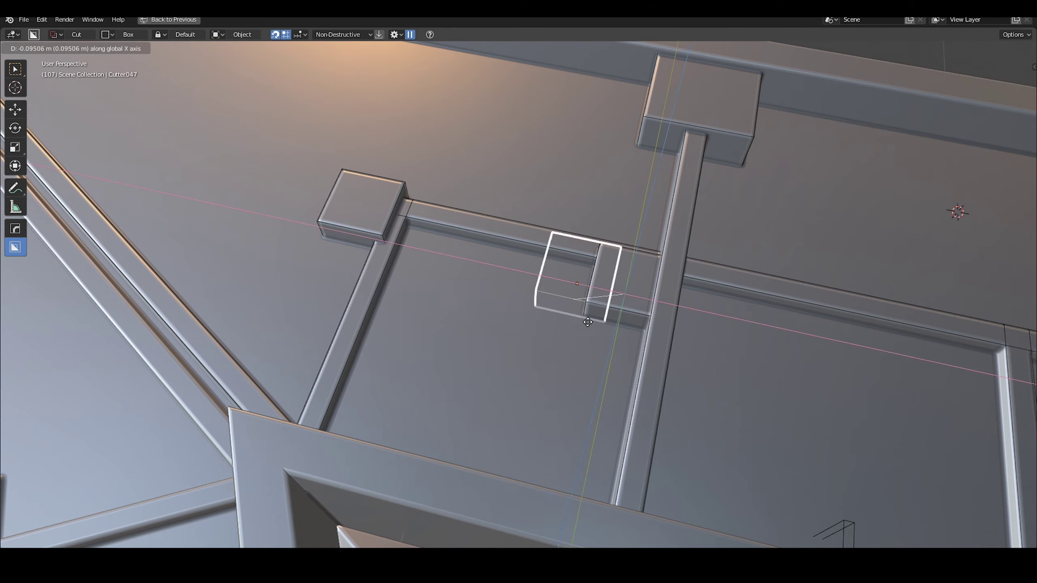
- Scale the cutter geometry and set the inset panel's rim with Hardops Adjust Thickness
key(Tab)
key(s)
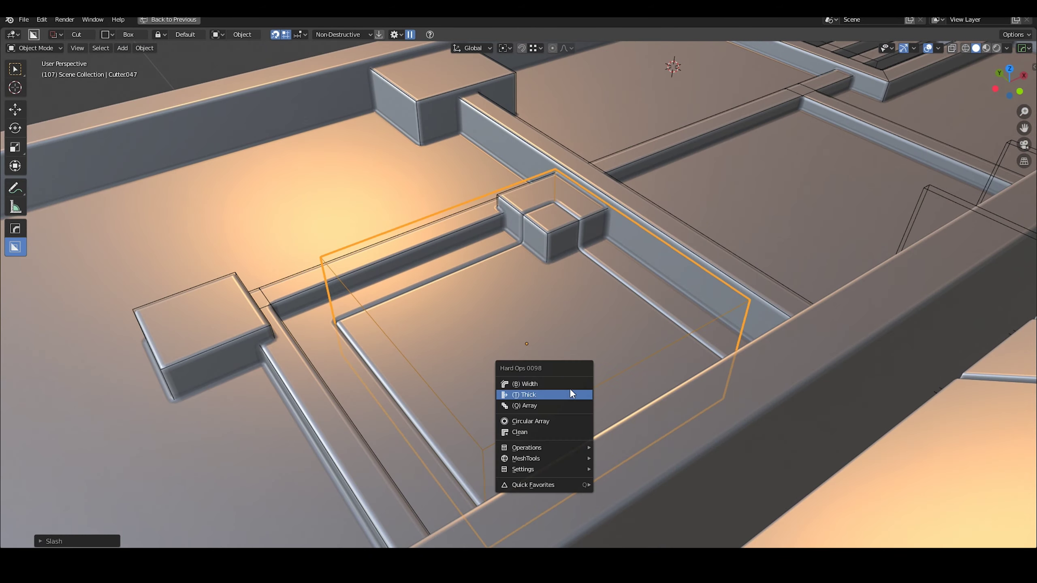
click(570, 393)
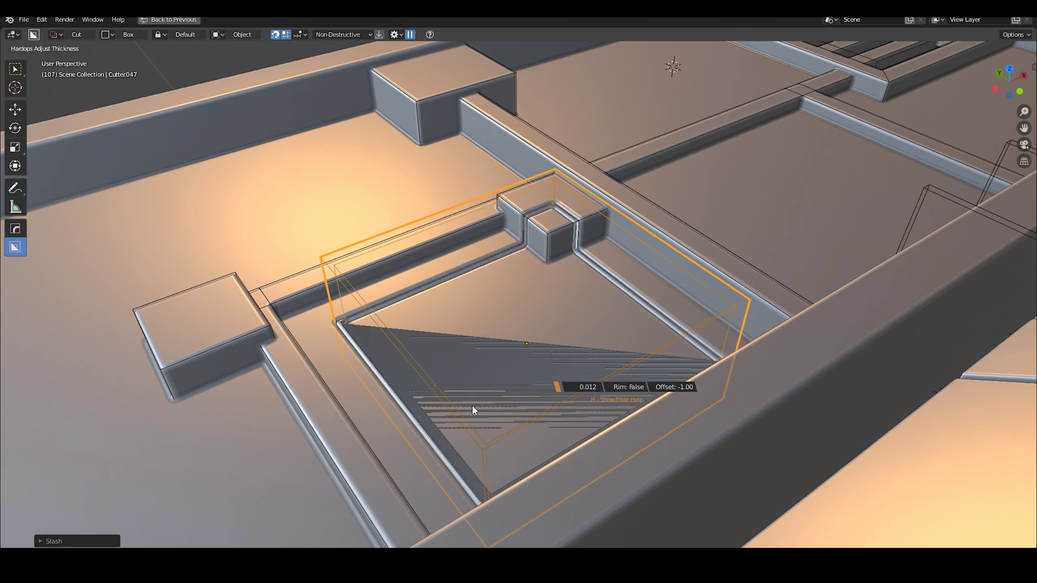
click(470, 414)
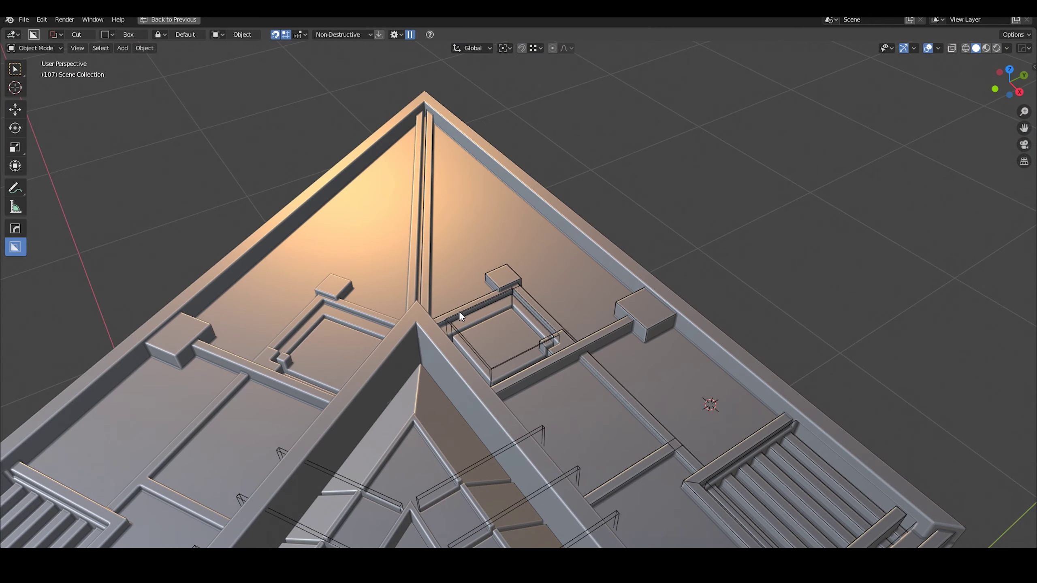
- Draw a new BoxCutter box, Cutter048, along the outer plate's edge
click(668, 387)
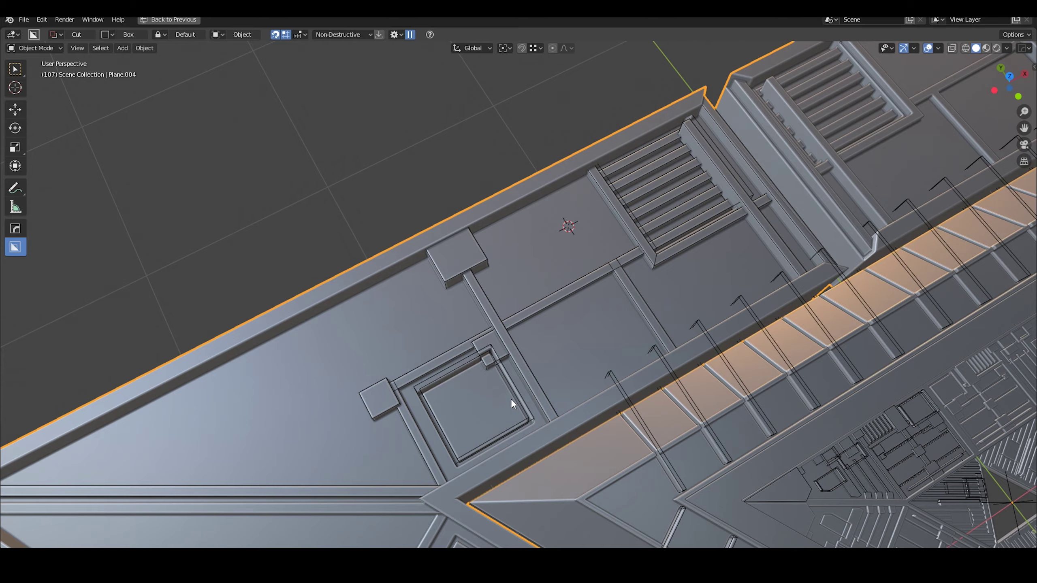
mouse_move(512, 399)
middle_down()
mouse_move(501, 413)
mouse_move(627, 343)
middle_up()
scroll(436, 391, up, 4)
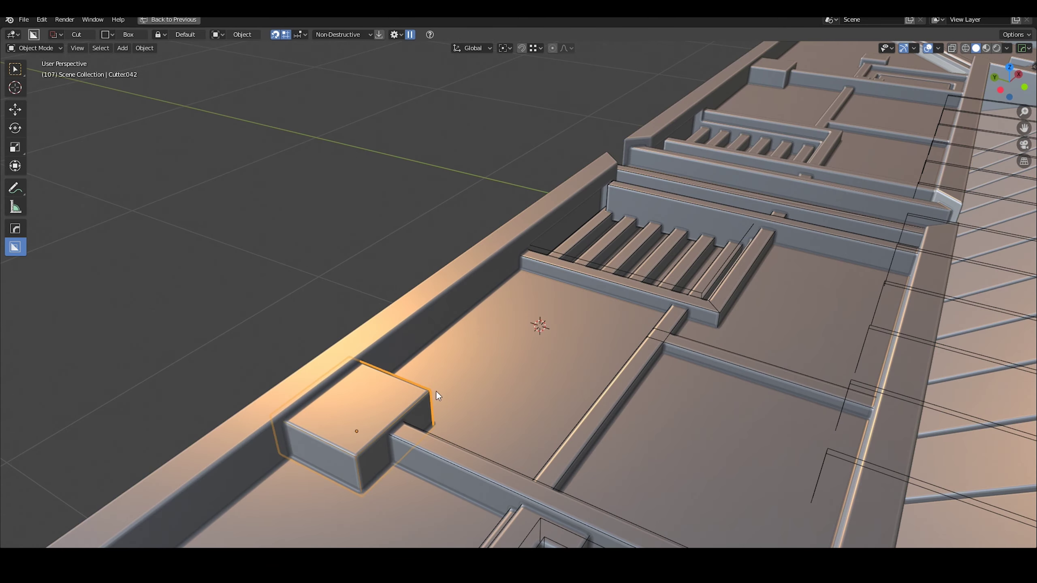
drag(399, 302, 452, 328)
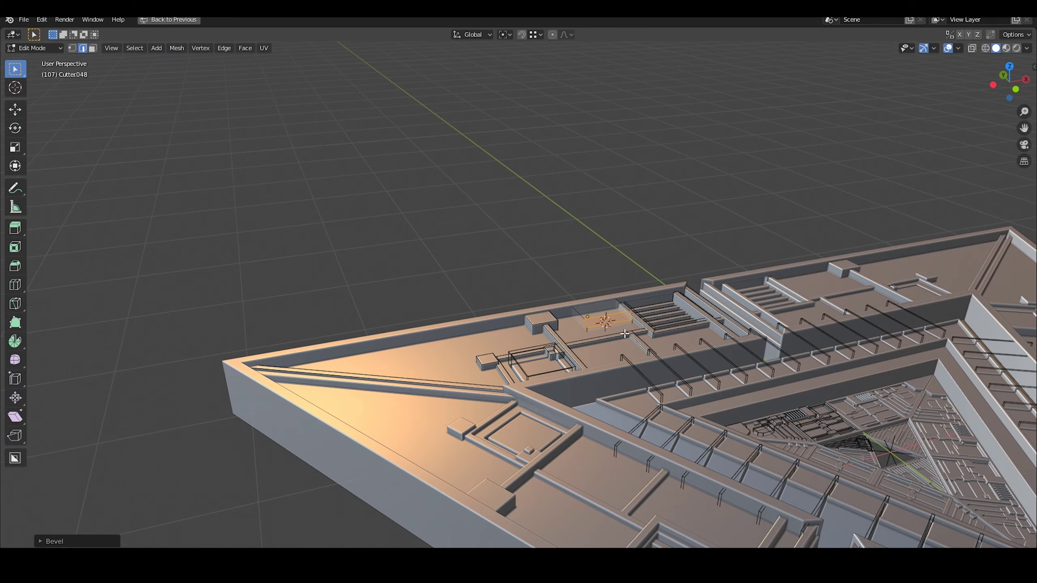
key(Tab)
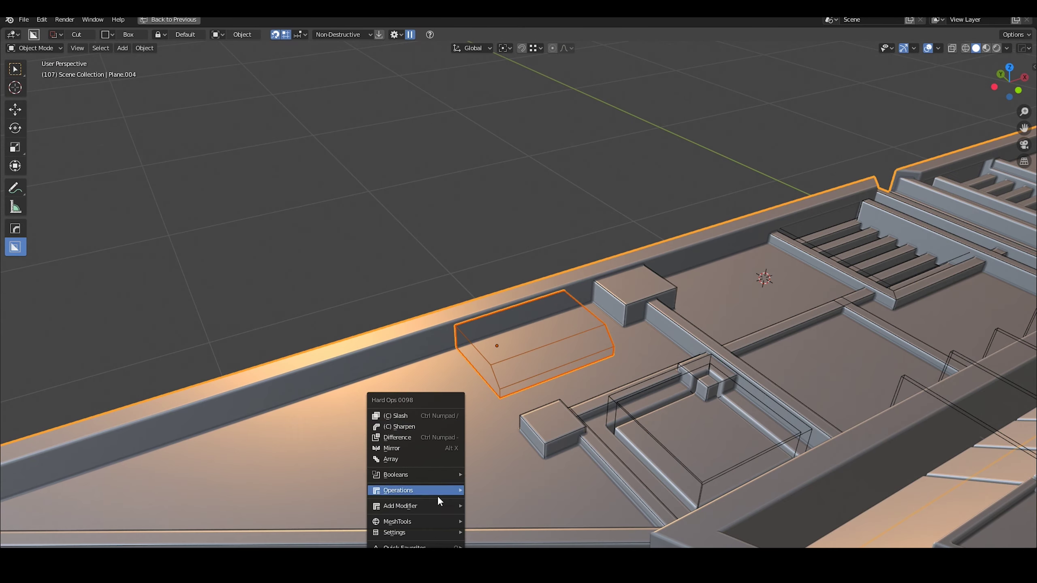
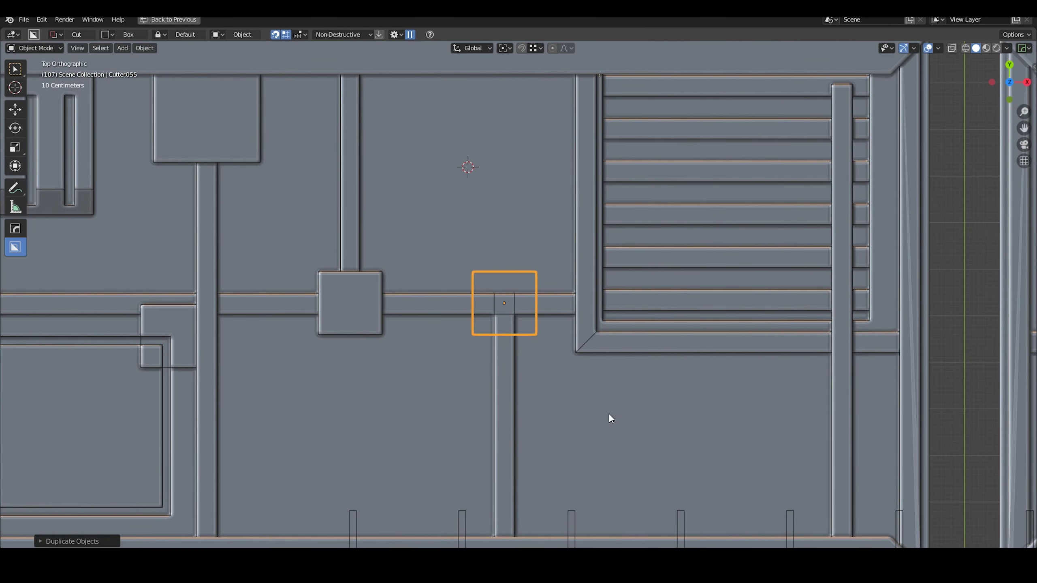
- Inset the cutter face and cut a five-slot array along the top of the square recess
middle_drag(608, 414, 533, 277)
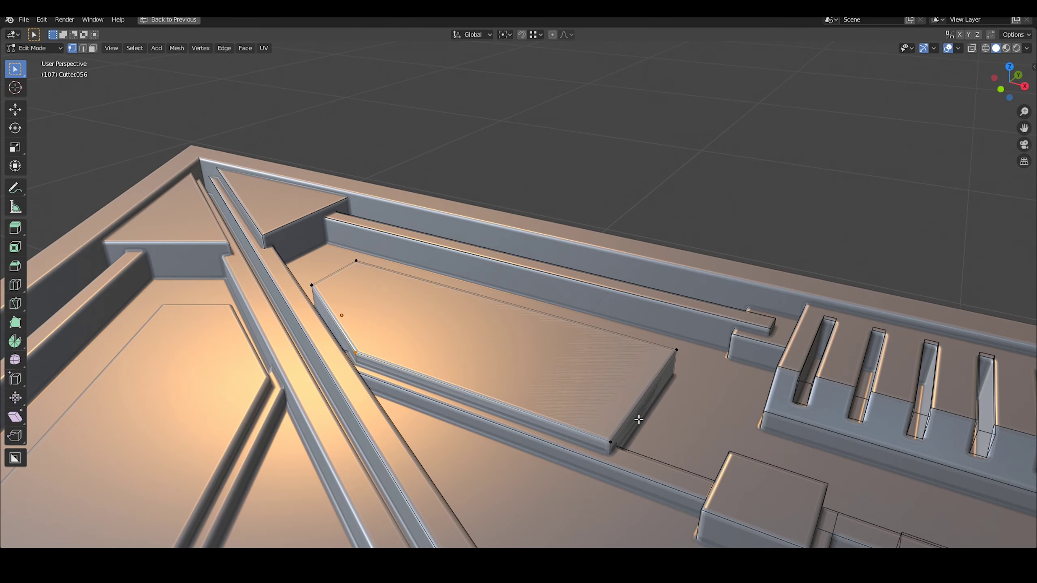
key(i)
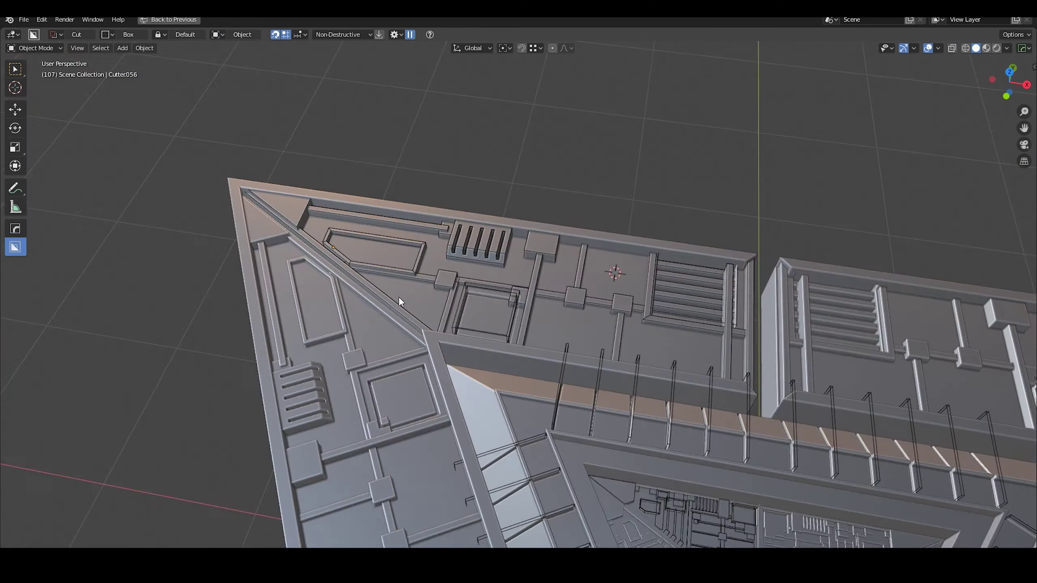
drag(354, 225, 622, 177)
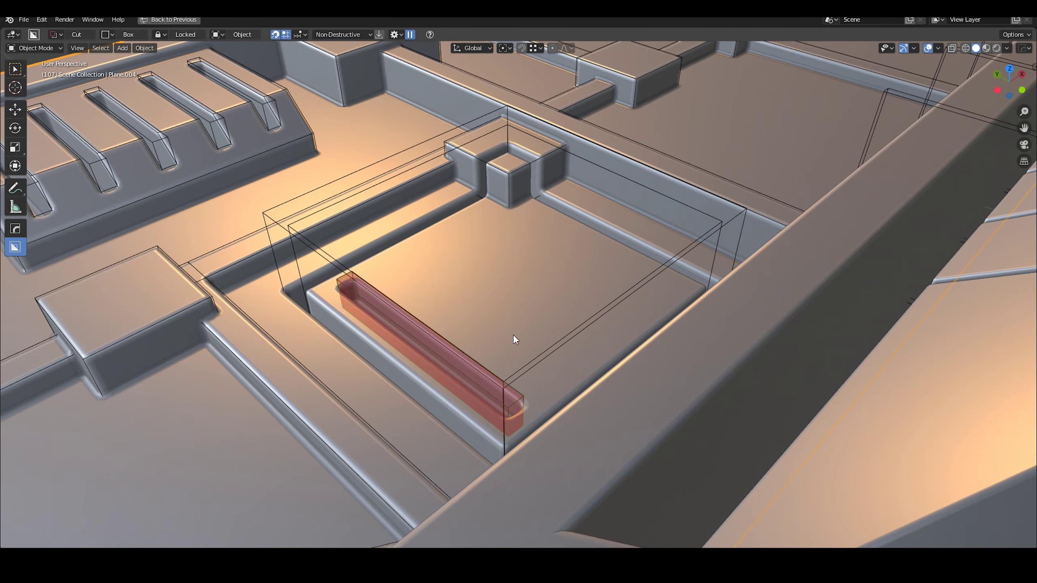
scroll(143, 393, up, 3)
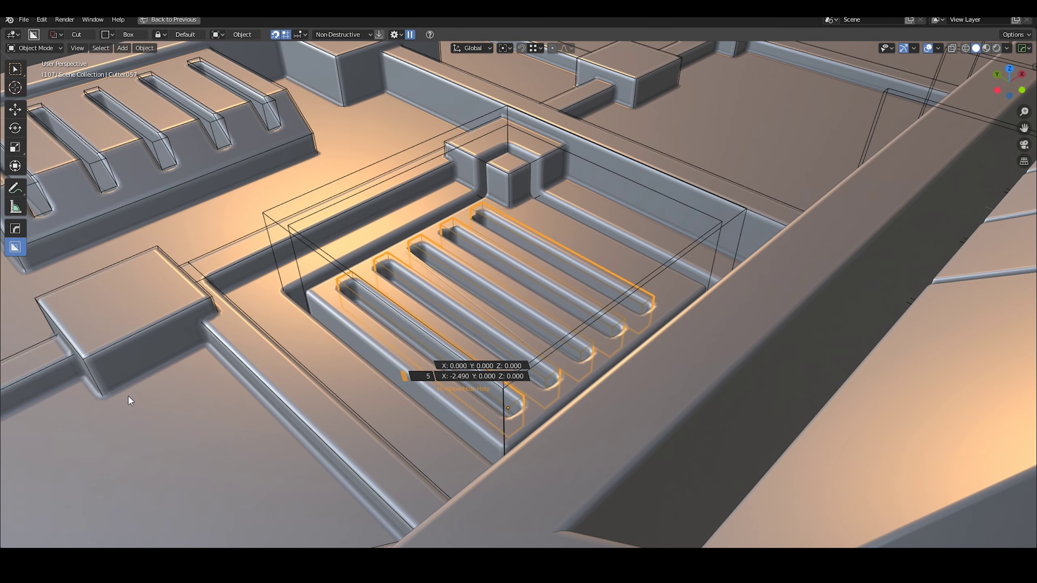
click(128, 395)
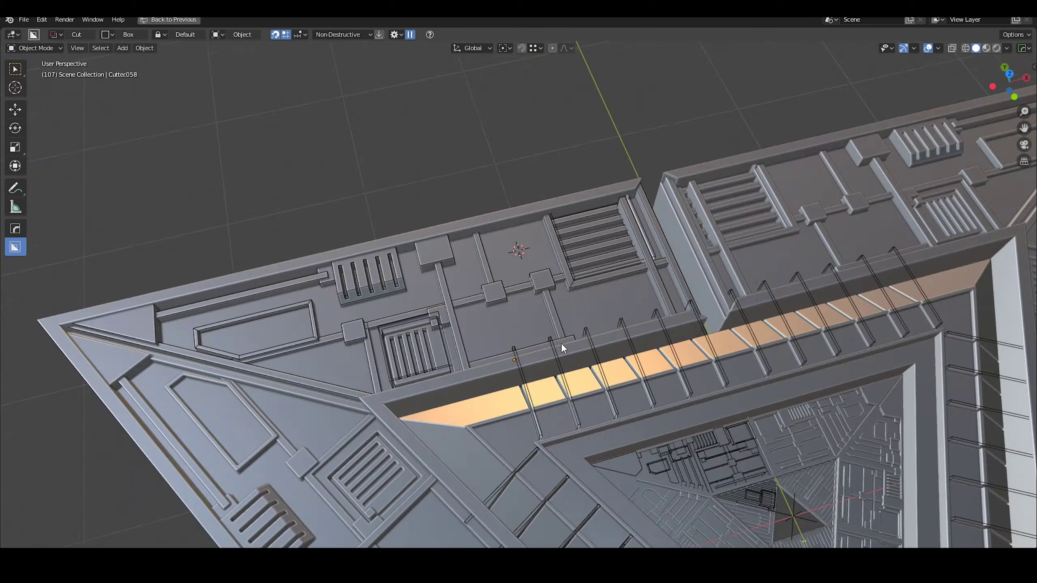
middle_drag(561, 346, 504, 338)
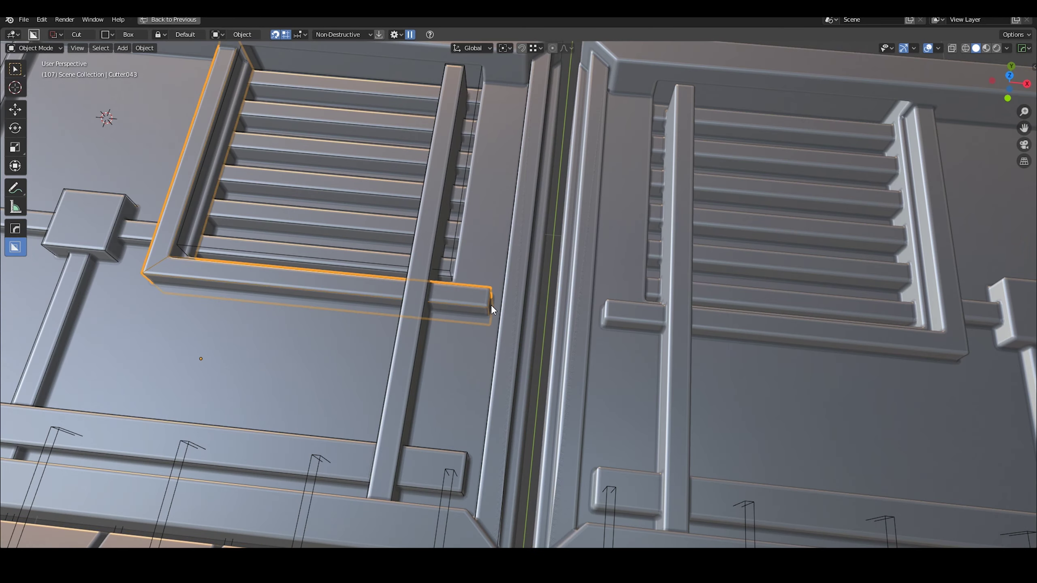
key(Tab)
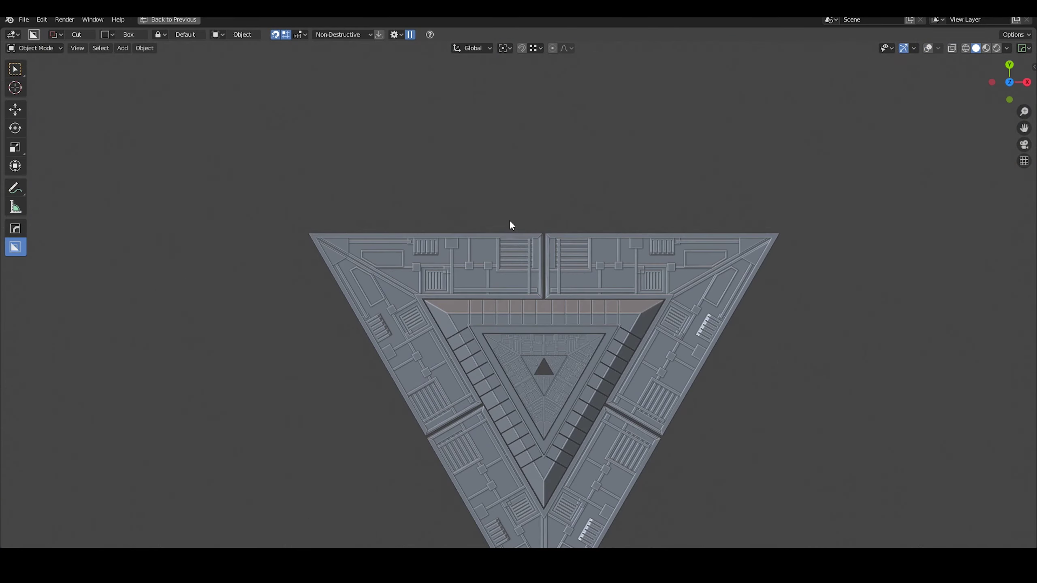
- Restore the full layout and inspect the Plane objects inside the Scene.000 collection
key(ctrl+space)
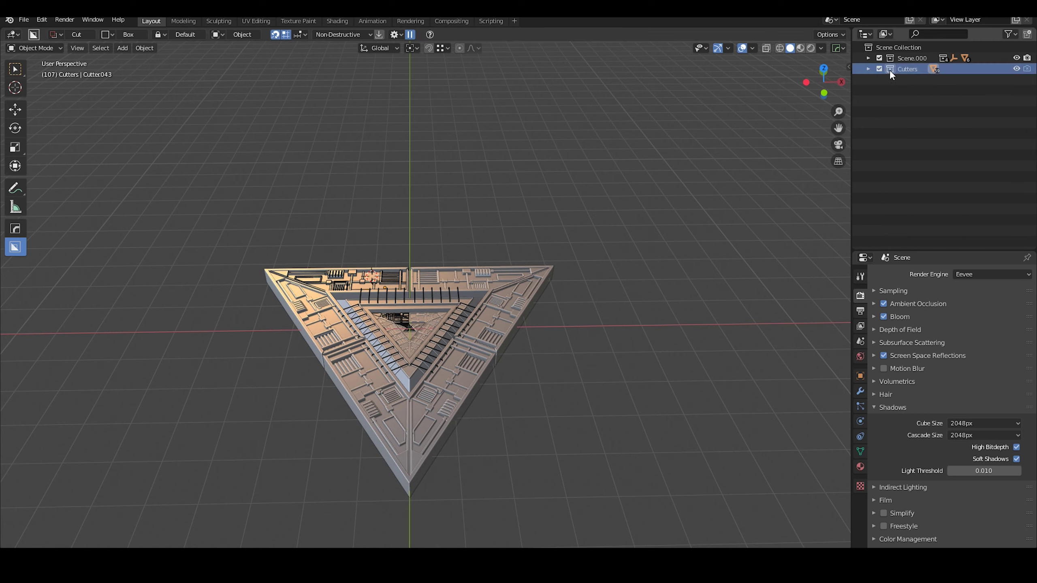
click(869, 58)
click(903, 124)
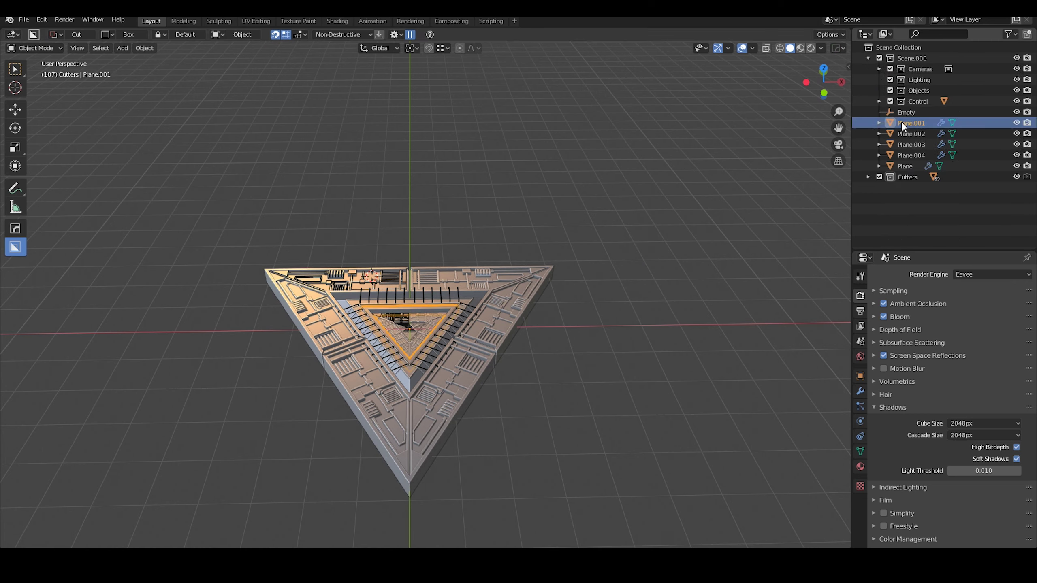
click(878, 89)
click(869, 57)
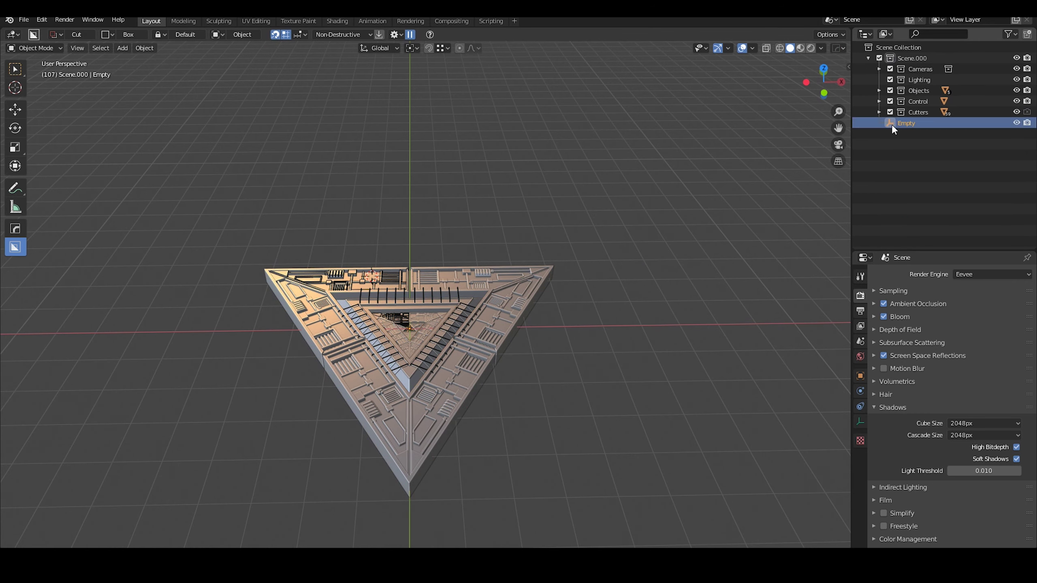
middle_drag(674, 253, 540, 302)
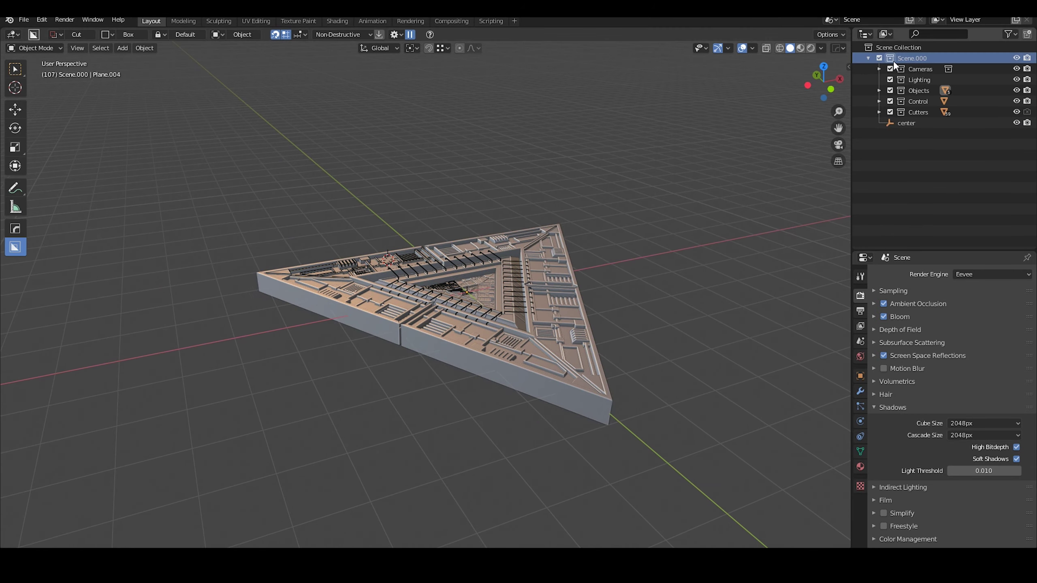
- Duplicate Scene.000 into Scene.001 and select the copied Plane.005 frame
click(870, 70)
click(868, 68)
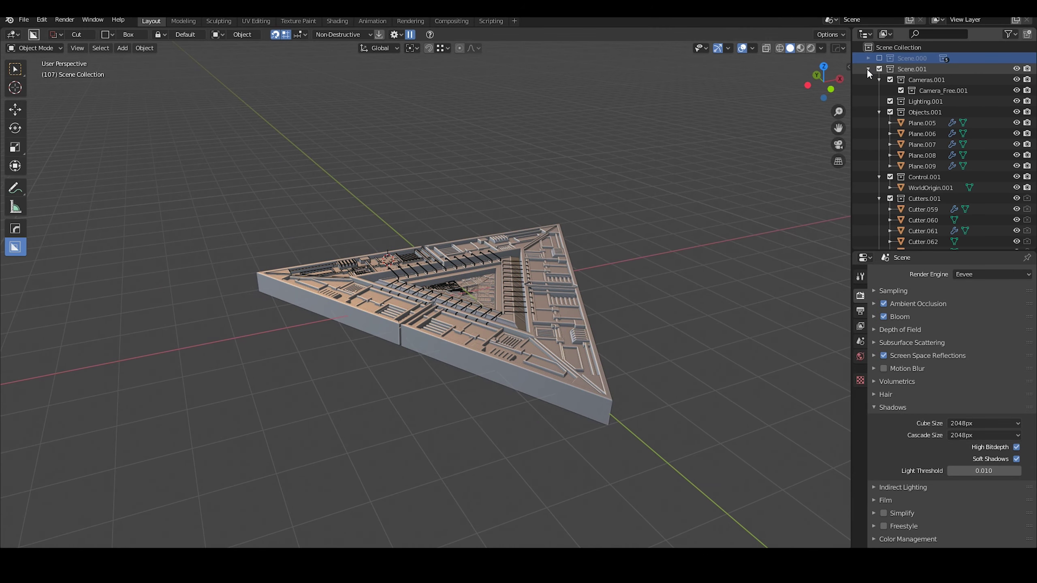
click(919, 123)
click(879, 112)
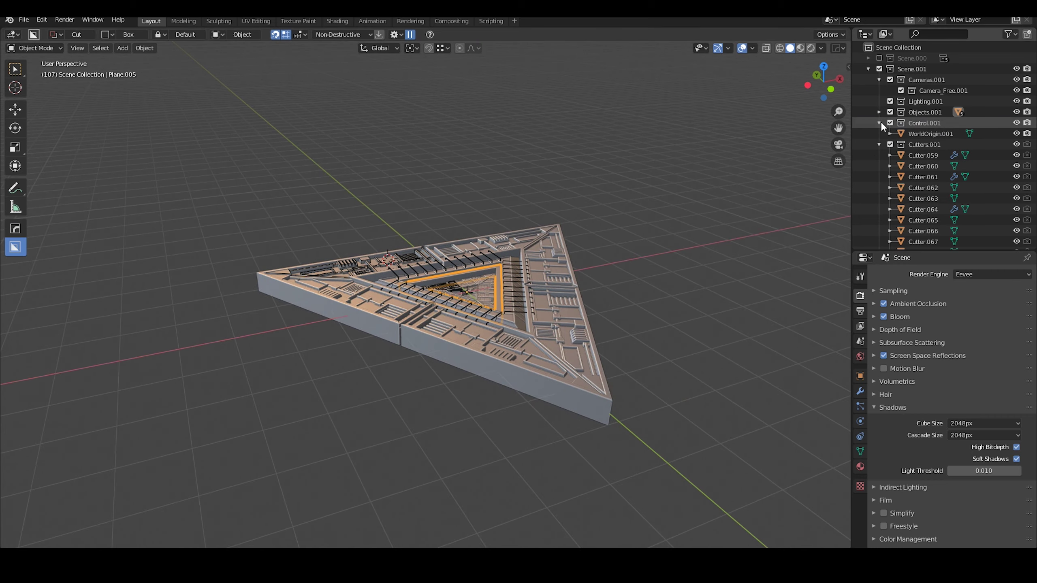
- Apply all of Plane.005's modifiers with Smart Apply
click(860, 391)
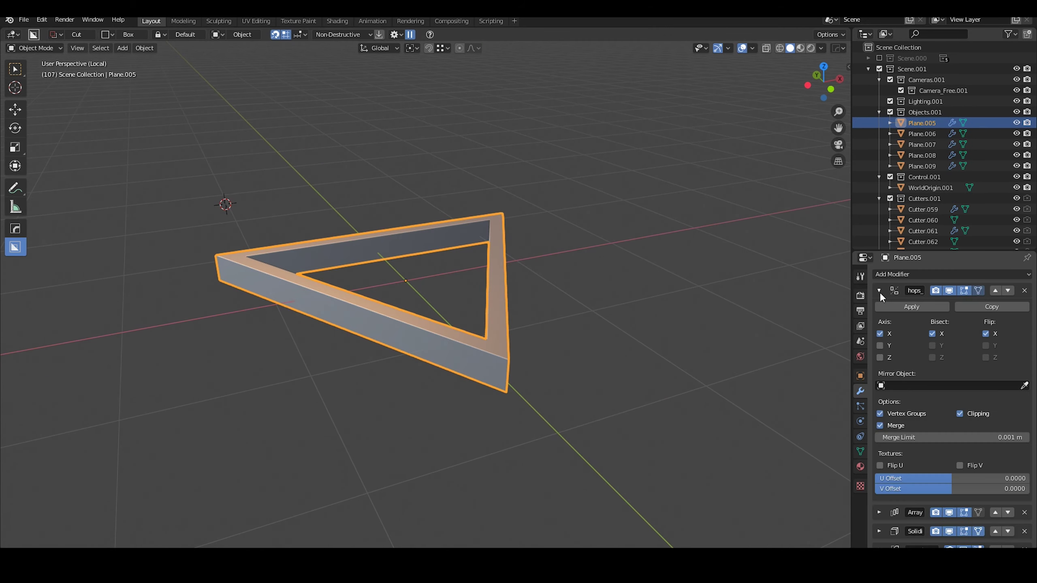
key(q)
mouse_move(450, 373)
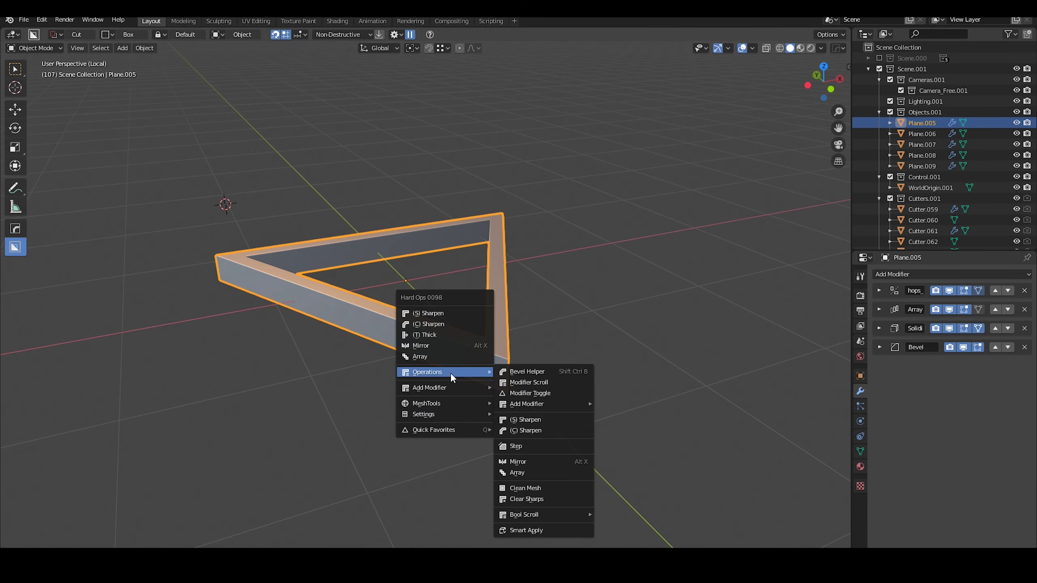
click(526, 529)
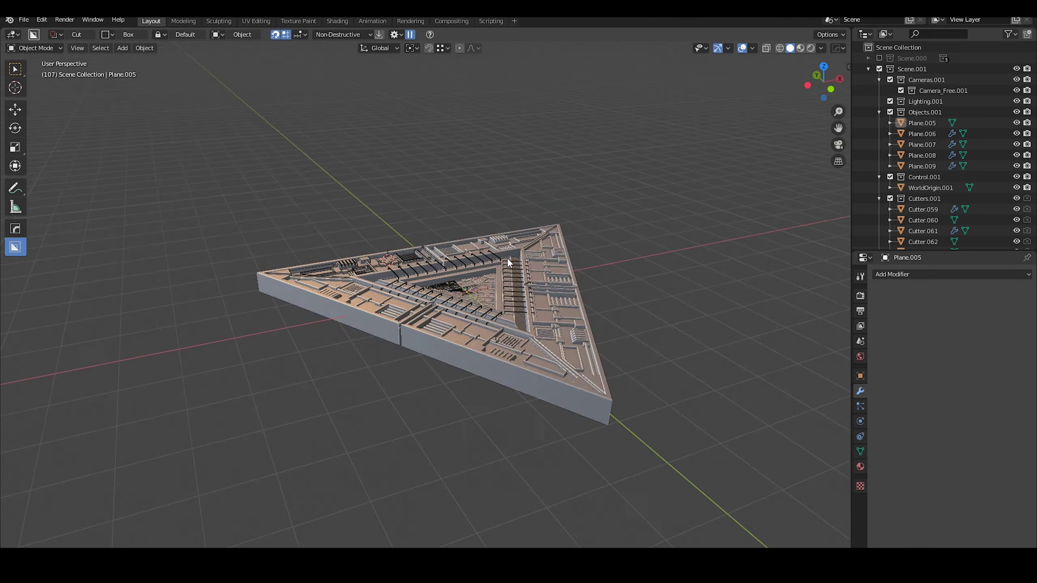
- Hide Plane.005, isolate Plane.006, remove its Booleans and re-show the hops_ and Array modifiers
middle_drag(509, 259, 547, 288)
click(1017, 124)
click(923, 134)
key(KP_Divide)
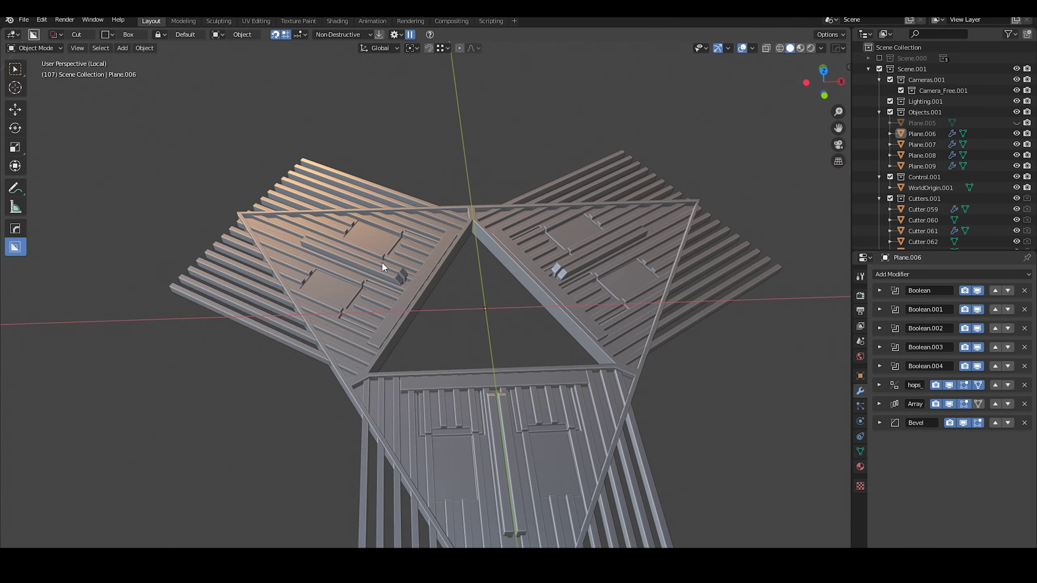
click(645, 347)
key(q)
click(679, 502)
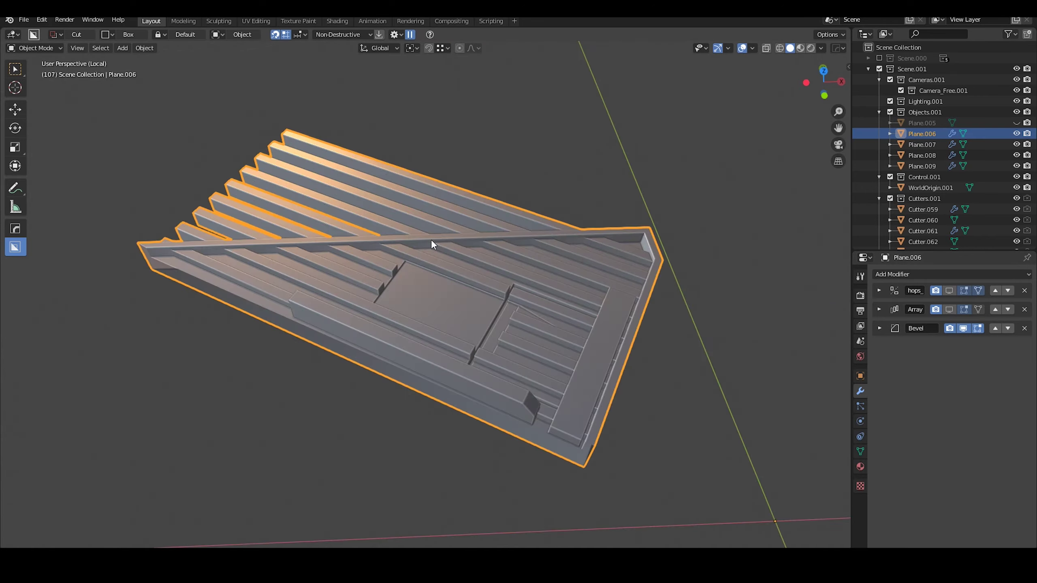
click(949, 291)
click(949, 309)
- In Edit Mode, select the edges around Plane.006's window openings
middle_drag(548, 327, 486, 355)
key(Tab)
key(2)
alt+click(467, 317)
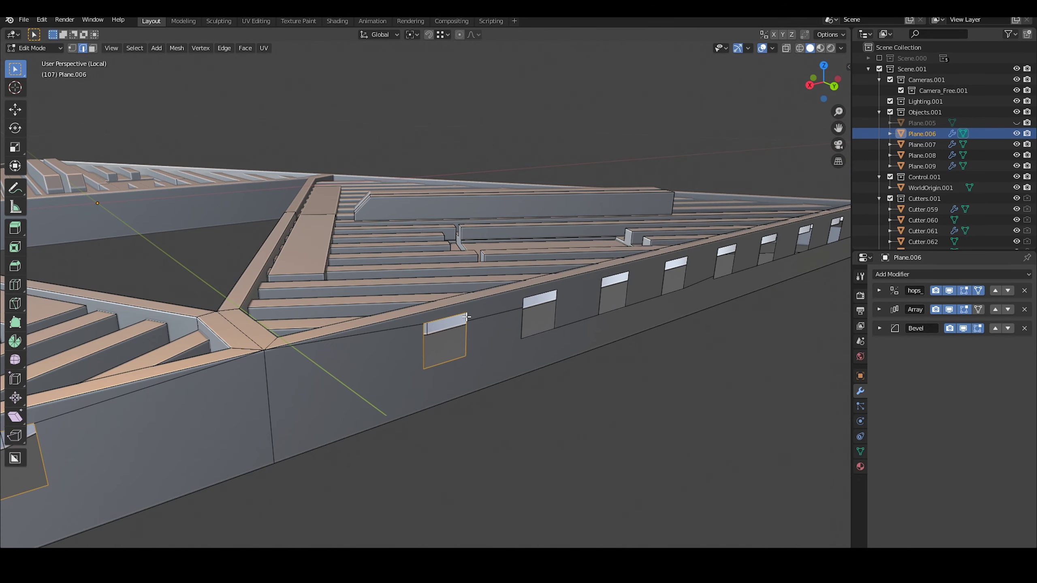
scroll(623, 301, down, 3)
scroll(455, 336, up, 4)
click(455, 336)
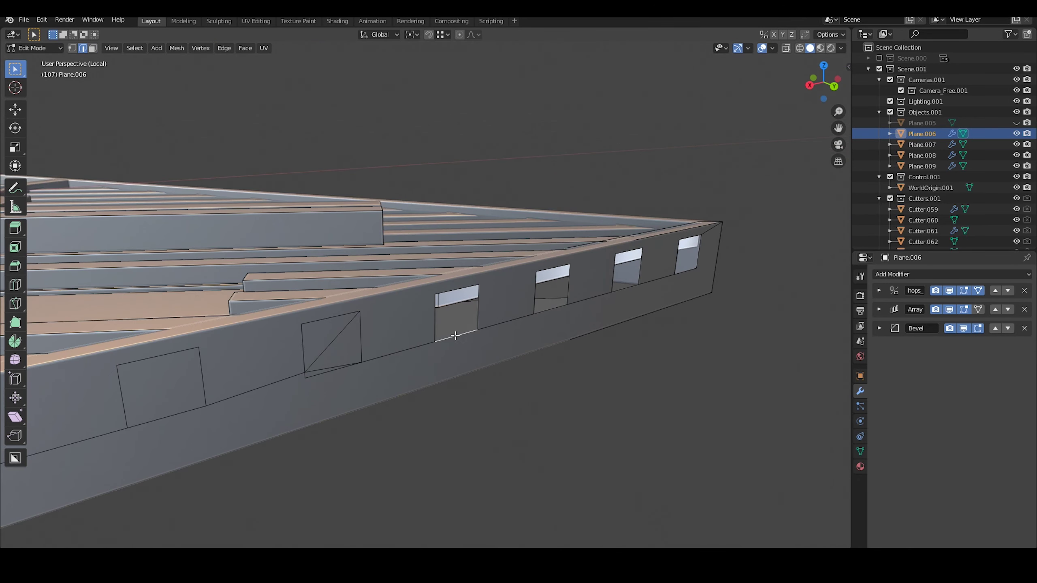
middle_drag(566, 304, 476, 325)
- Select all of Plane.006's mesh for cleanup, then review it from top view with the Array toggled
key(a)
scroll(476, 325, up, 3)
middle_drag(451, 431, 107, 516)
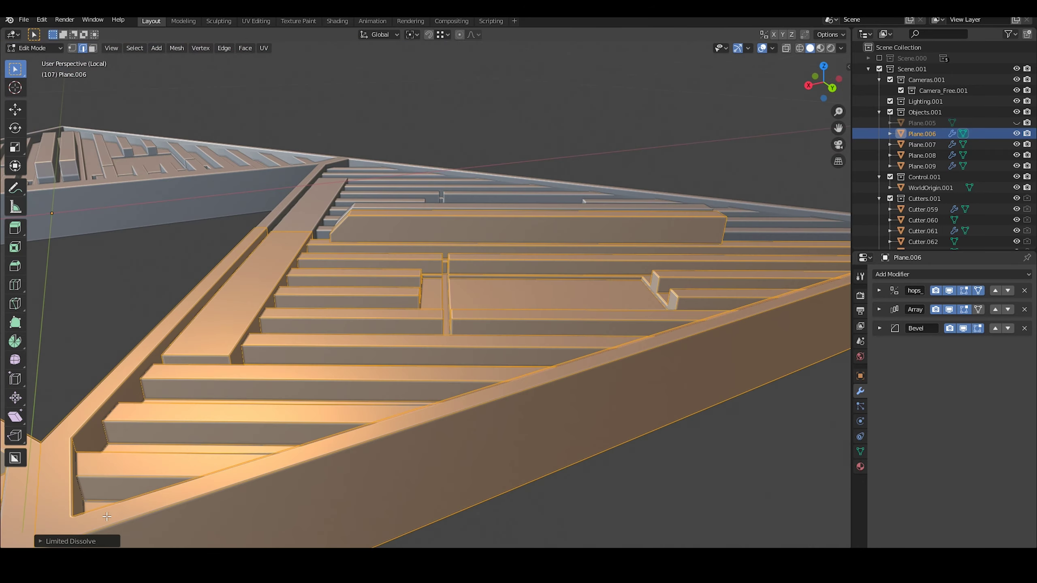
key(Tab)
middle_drag(531, 368, 465, 349)
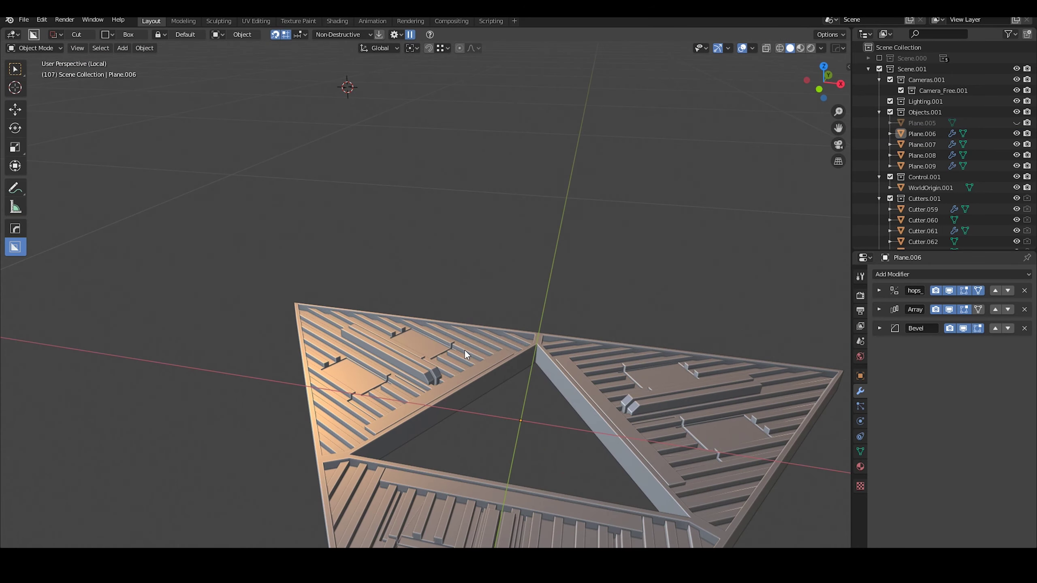
key(KP_7)
scroll(469, 452, down, 3)
click(950, 309)
click(950, 309)
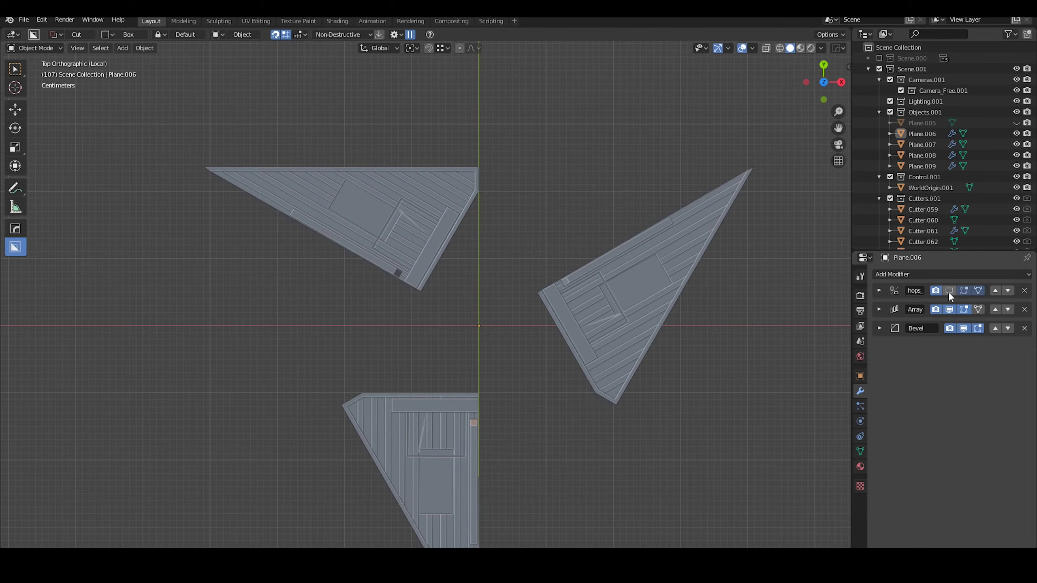
- Leave local view, hide Plane.006 and exclude the Cutters.001 collection
key(KP_Divide)
right_click(903, 199)
click(1017, 134)
click(890, 199)
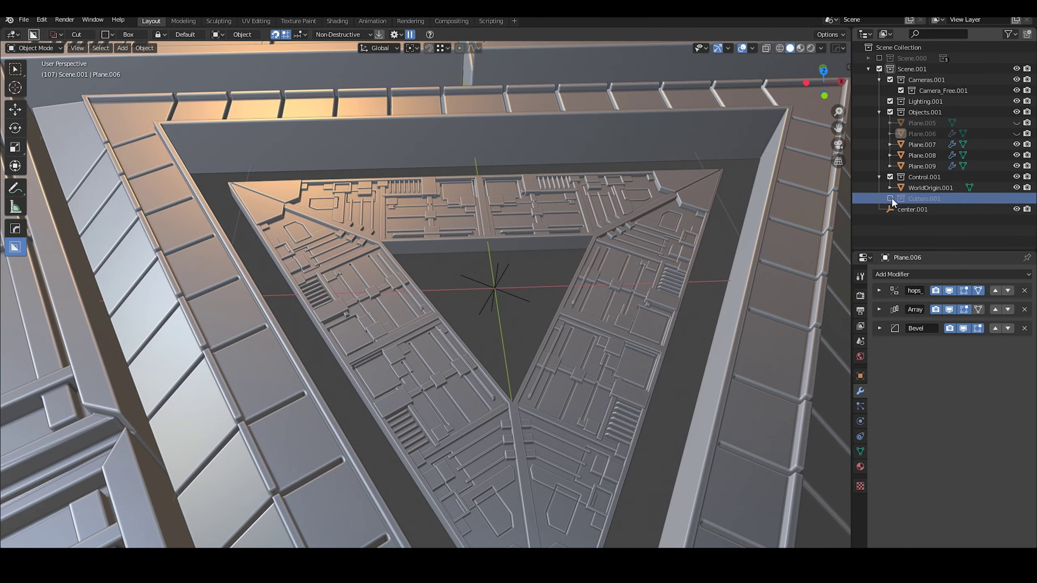
- Isolate Plane.007, apply its boolean cuts into the mesh, then hide it
click(922, 144)
key(KP_Divide)
key(ctrl+a)
middle_drag(629, 409, 387, 347)
key(KP_Divide)
click(486, 332)
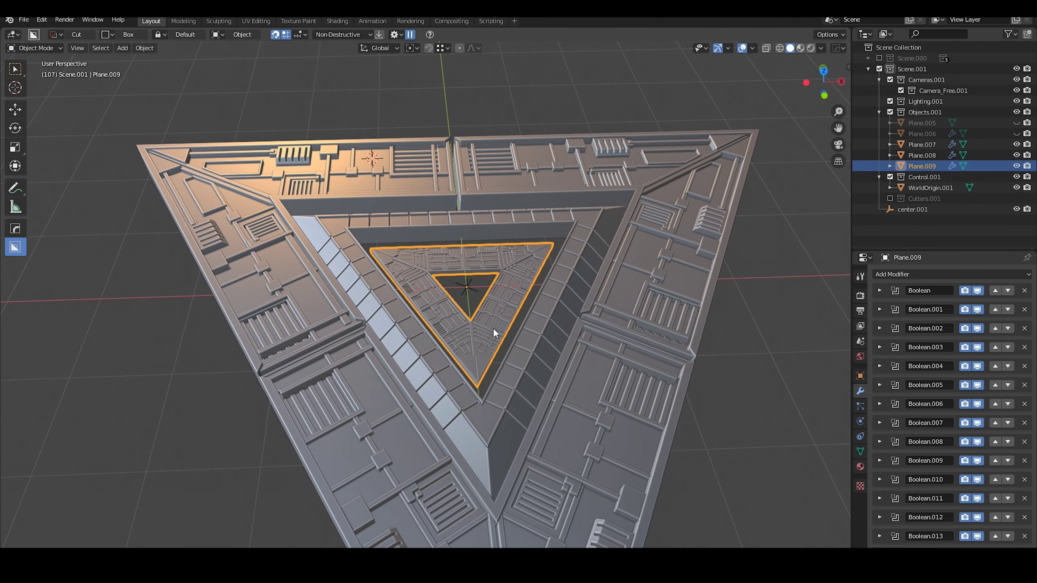
click(1017, 144)
- Isolate Plane.008 and bake its boolean cuts with Smart Apply
click(921, 155)
key(KP_Divide)
middle_drag(459, 202, 409, 131)
key(q)
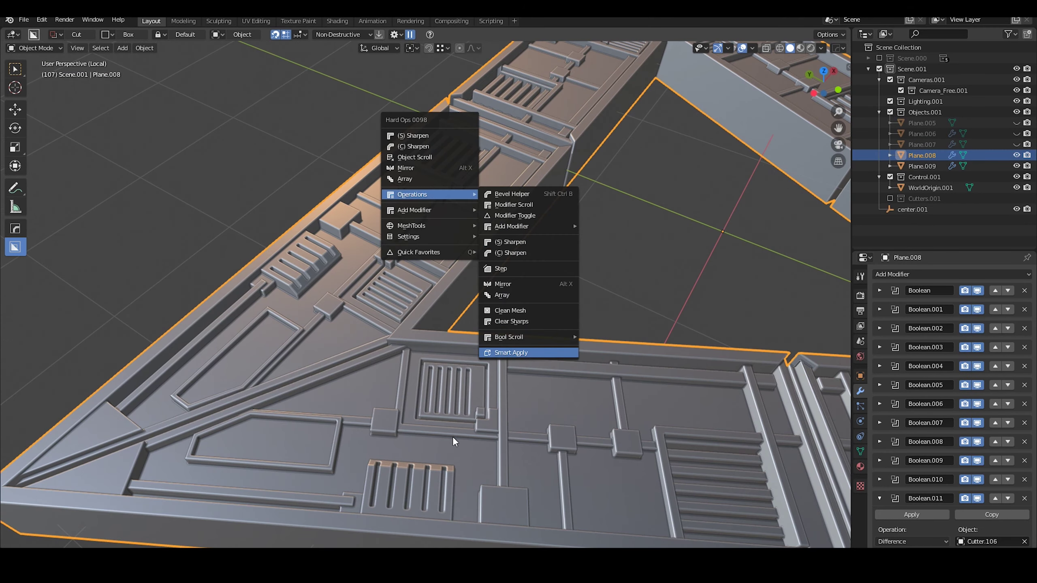
click(503, 352)
middle_drag(502, 352, 496, 297)
scroll(381, 231, up, 8)
- Bake Plane.009's boolean cuts and enter Edit Mode on the plate's tip
key(Tab)
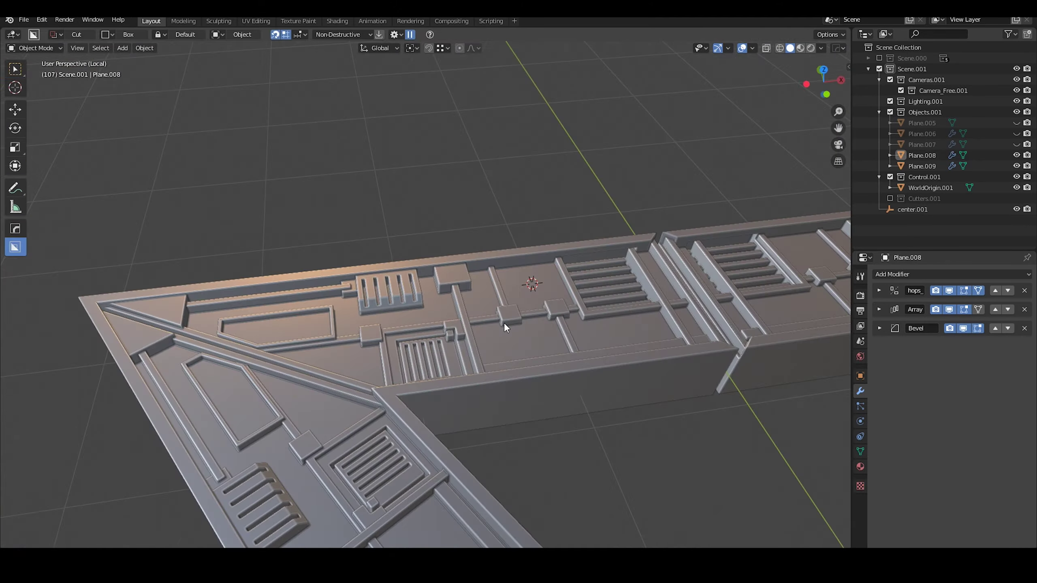
middle_drag(504, 323, 630, 270)
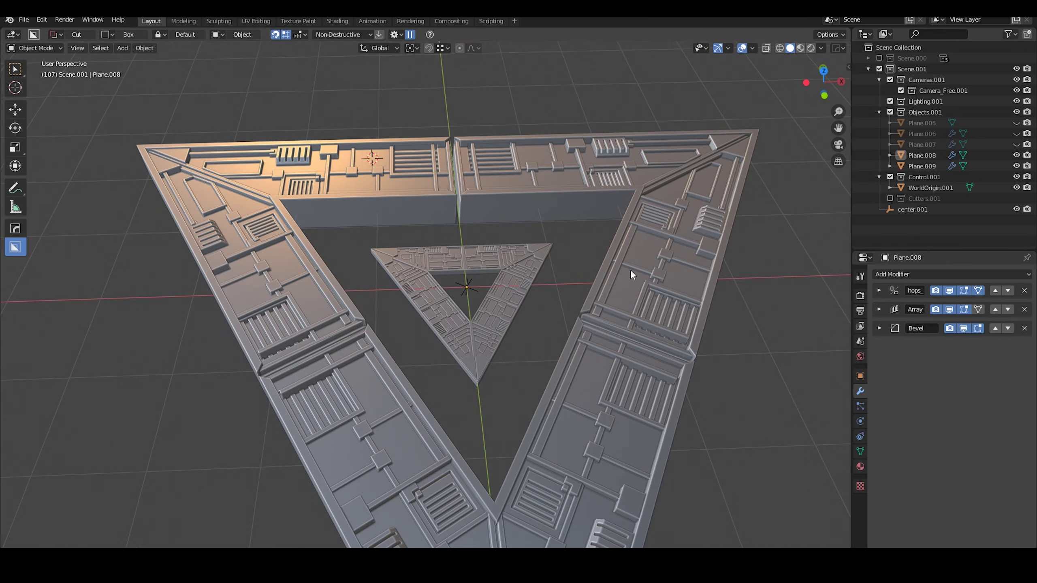
scroll(605, 265, down, 6)
scroll(527, 258, up, 5)
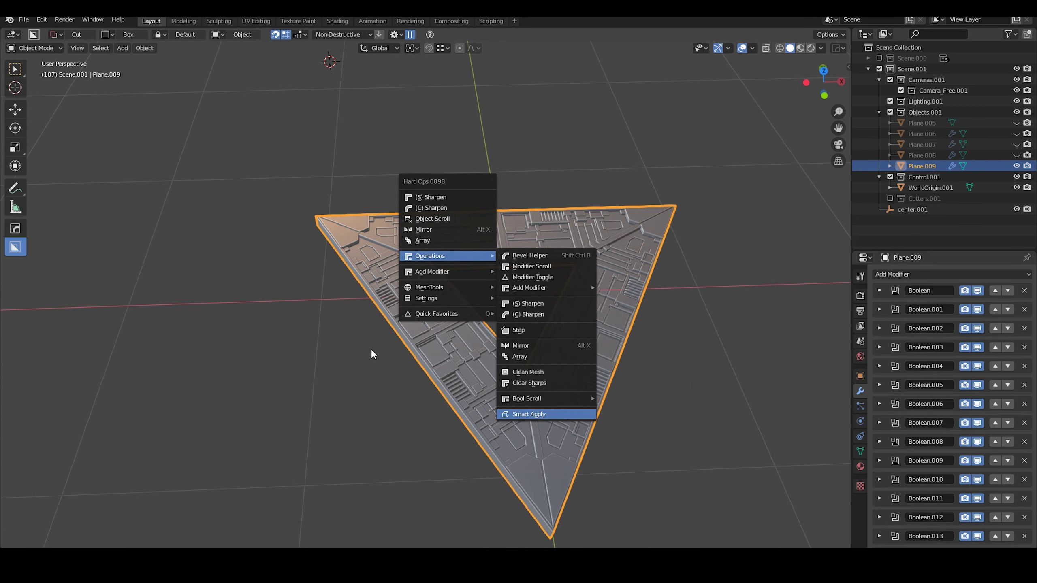
key(Return)
click(949, 290)
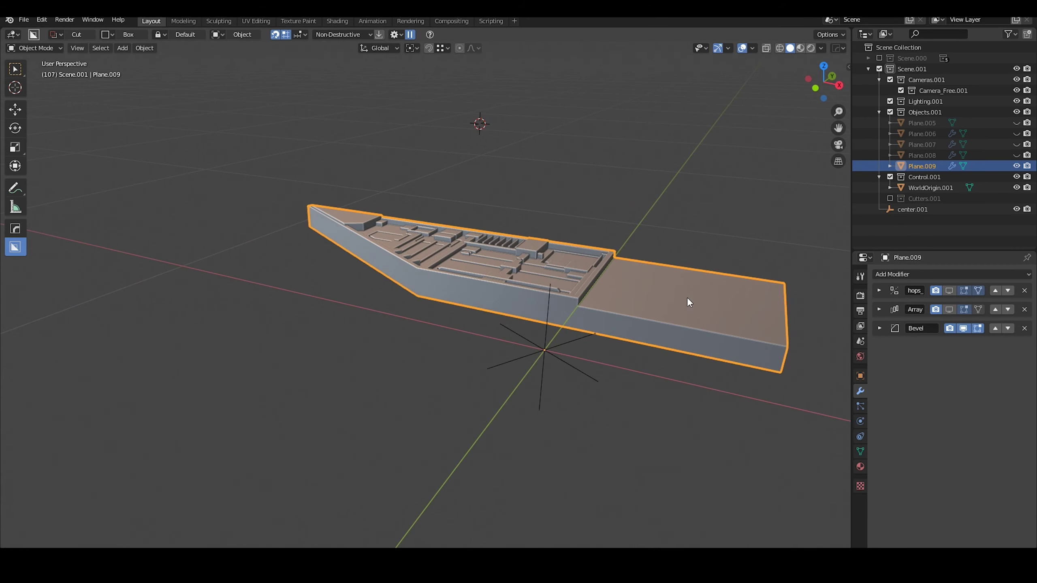
middle_drag(688, 299, 549, 355)
key(Tab)
scroll(549, 355, up, 5)
middle_drag(417, 269, 599, 439)
- Move the tip vertices into place to fix the plate's notch
key(g)
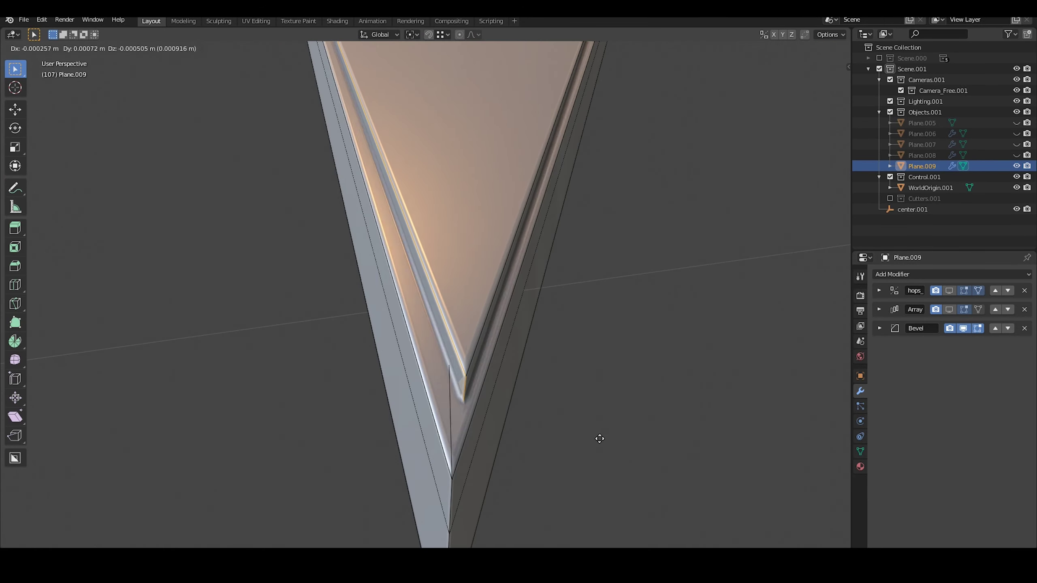
click(596, 439)
scroll(394, 332, down, 5)
middle_drag(393, 331, 586, 301)
scroll(586, 301, up, 6)
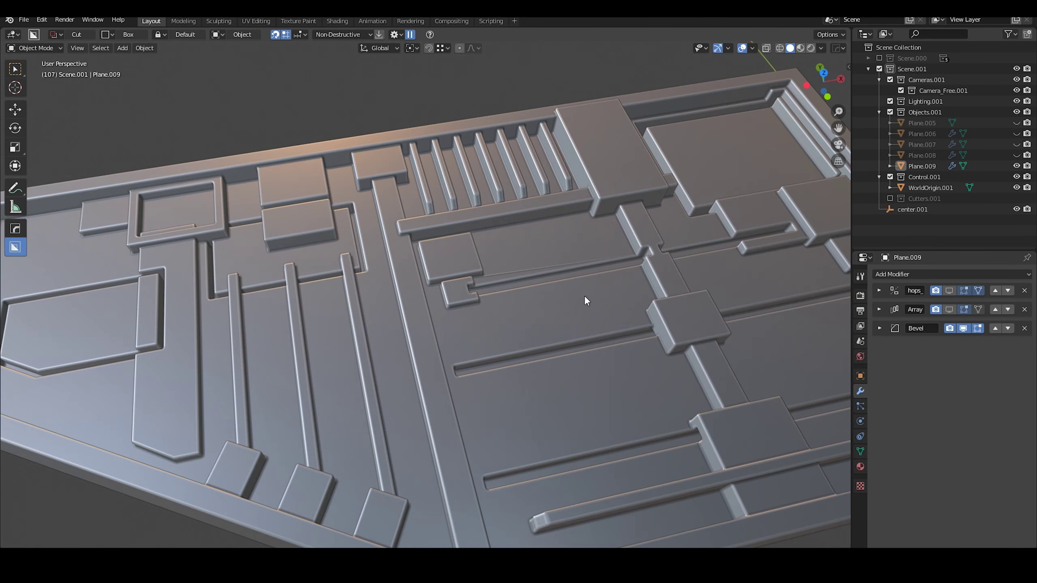
scroll(437, 251, down, 5)
middle_drag(572, 403, 713, 278)
- Dissolve the stray notch edges and return to Object Mode
key(2)
key(ctrl+x)
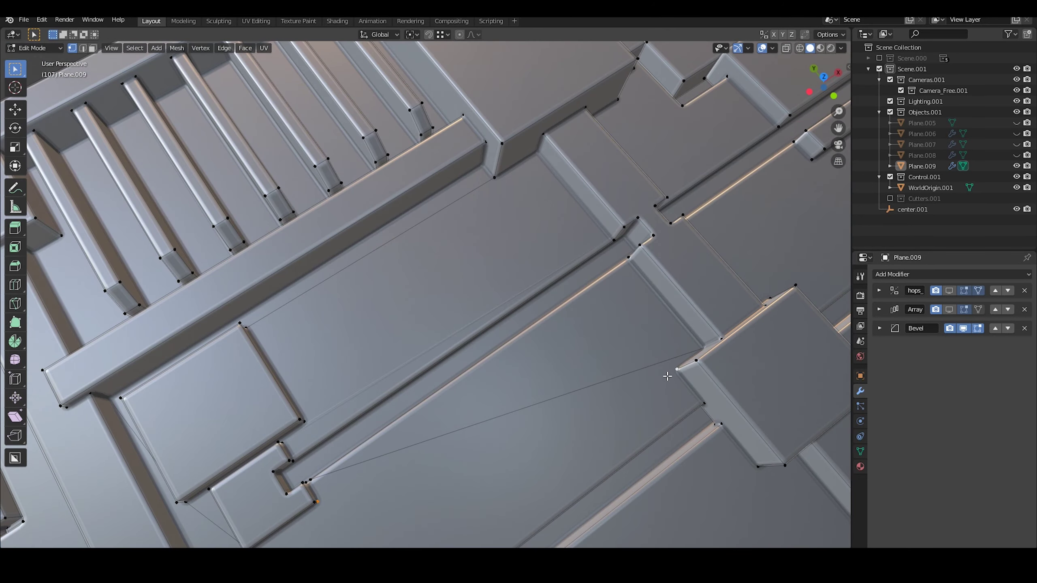
scroll(508, 347, down, 3)
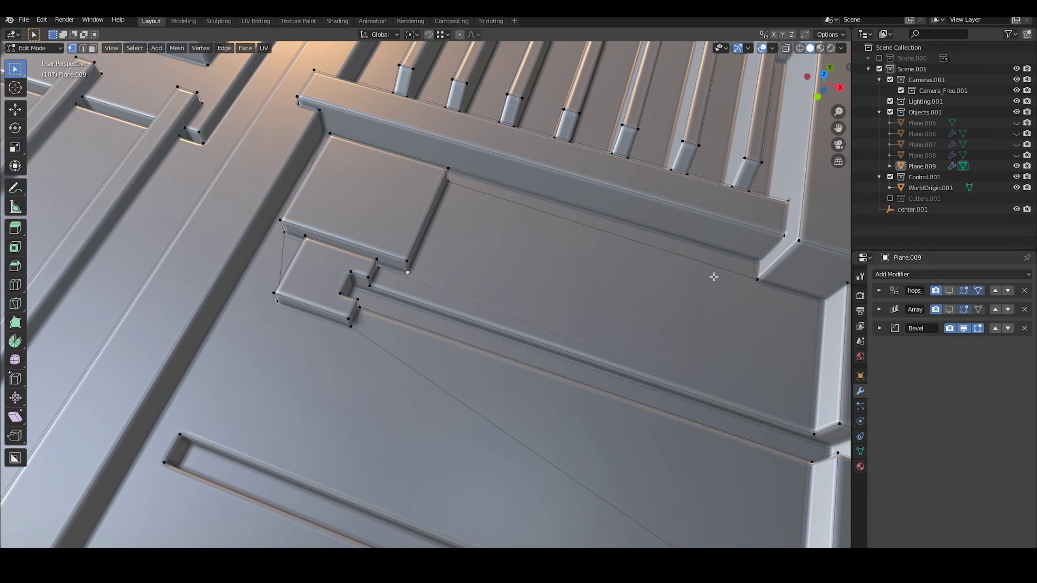
key(1)
scroll(391, 289, up, 4)
key(Tab)
scroll(444, 295, down, 5)
middle_drag(444, 295, 443, 230)
- Set the center.001 empty to display as Arrows and unhide all plate pieces
click(510, 318)
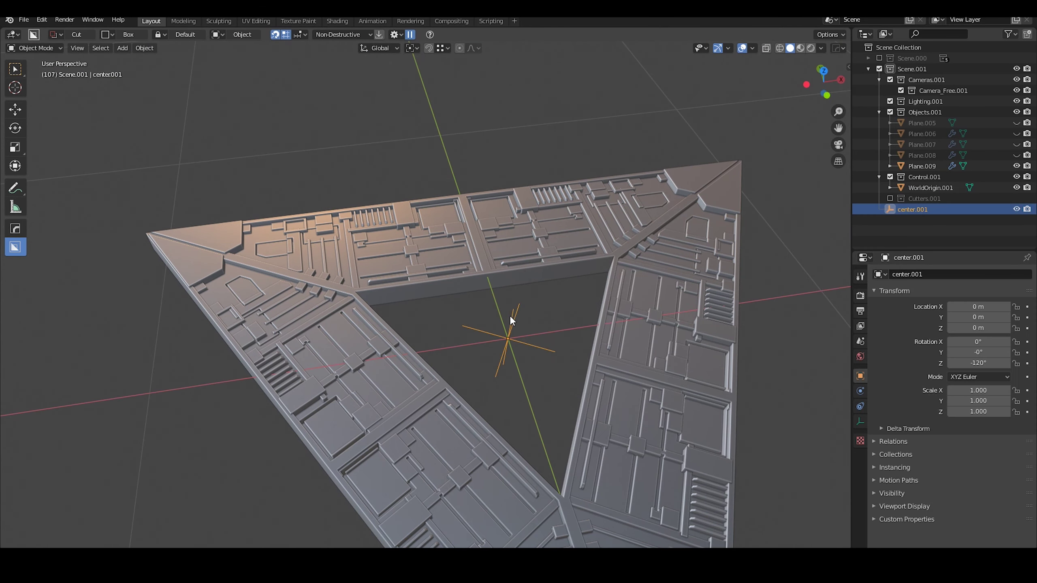
click(956, 312)
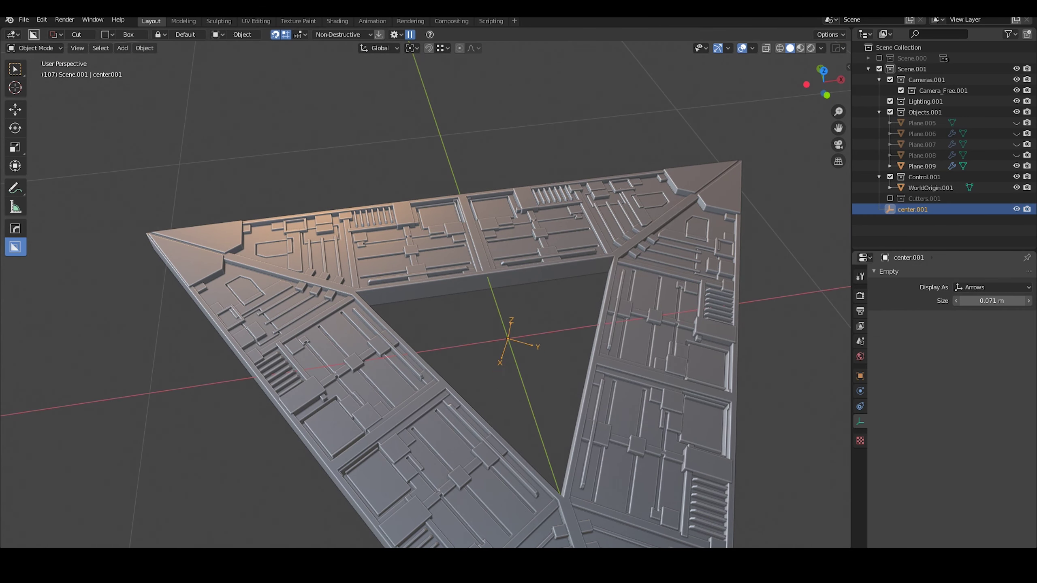
key(alt+h)
scroll(485, 232, up, 5)
scroll(485, 232, down, 4)
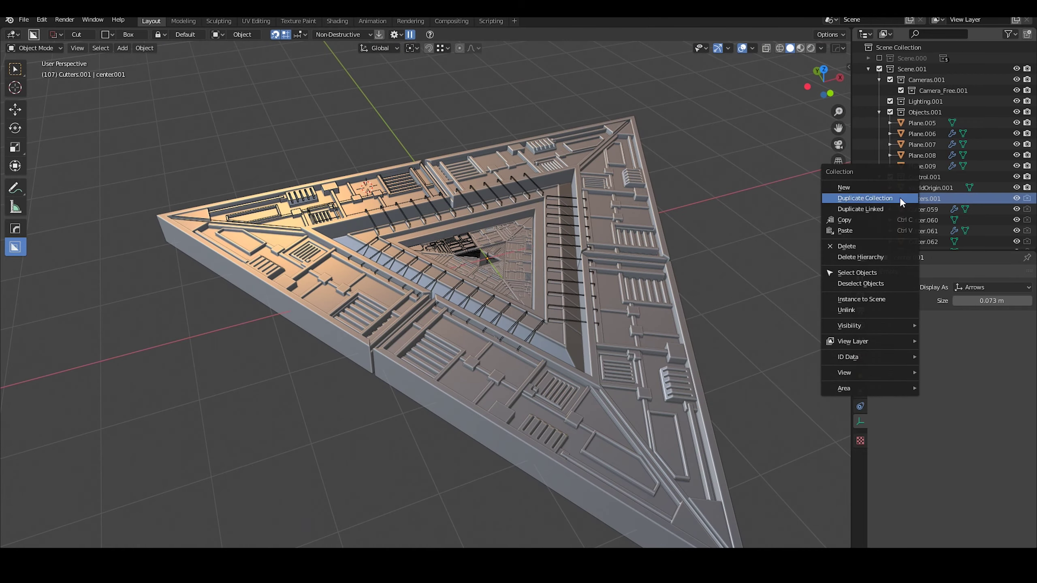
- Duplicate the collection, snap the 3D cursor to Plane.007, and add a sphere empty there
click(900, 197)
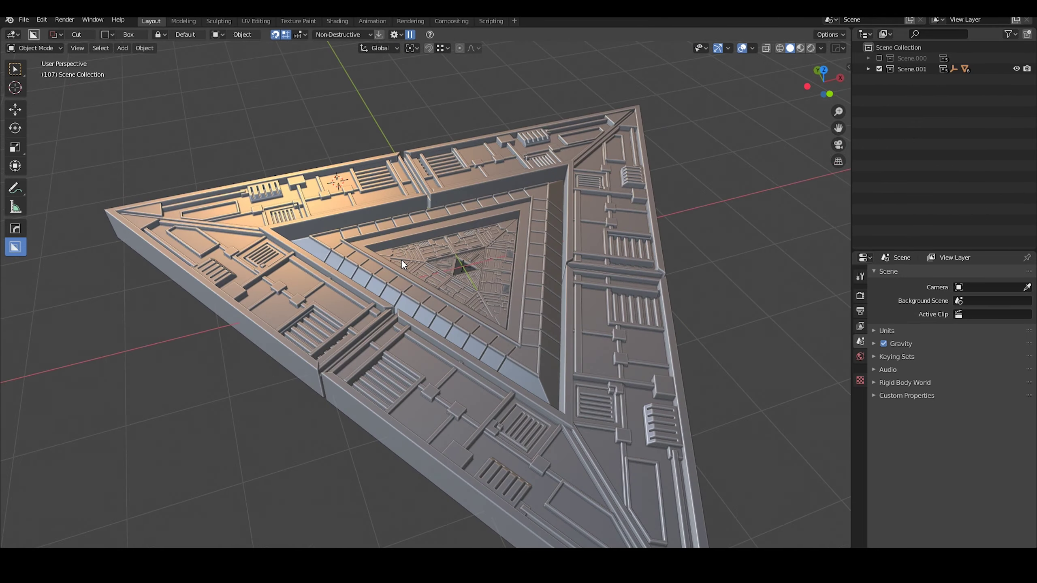
click(401, 259)
key(shift+s)
click(474, 333)
key(shift+a)
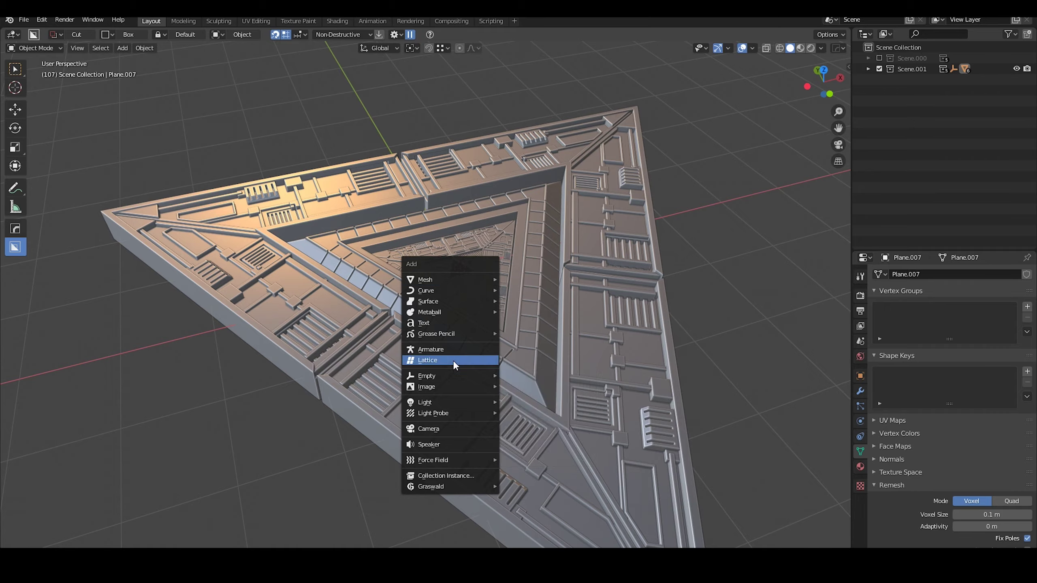
click(527, 427)
- Raise the empty along Z and parent the plate pieces to center_pos
key(g)
key(z)
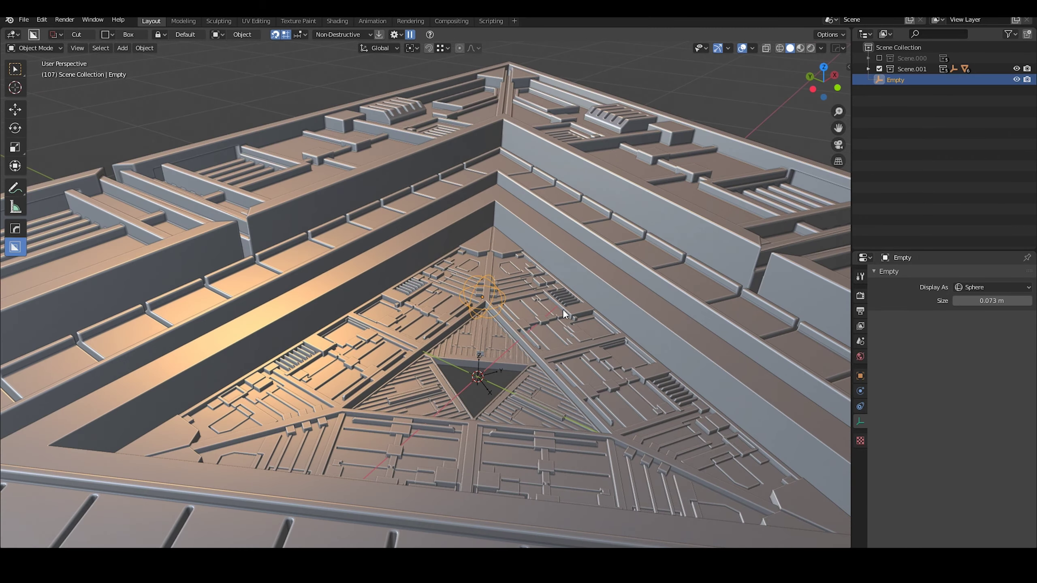
scroll(563, 308, up, 3)
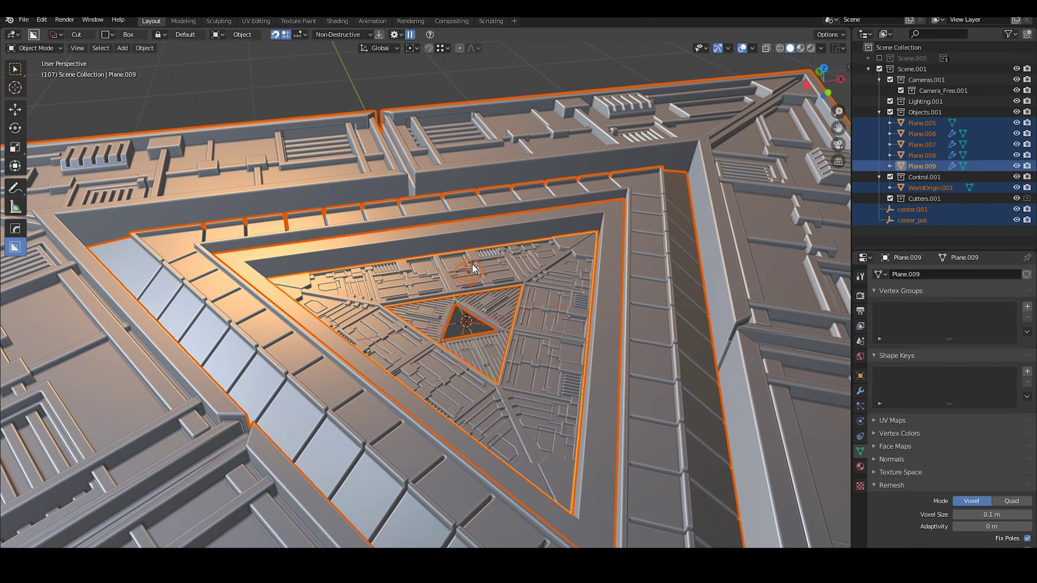
shift+click(470, 270)
key(ctrl+p)
click(471, 268)
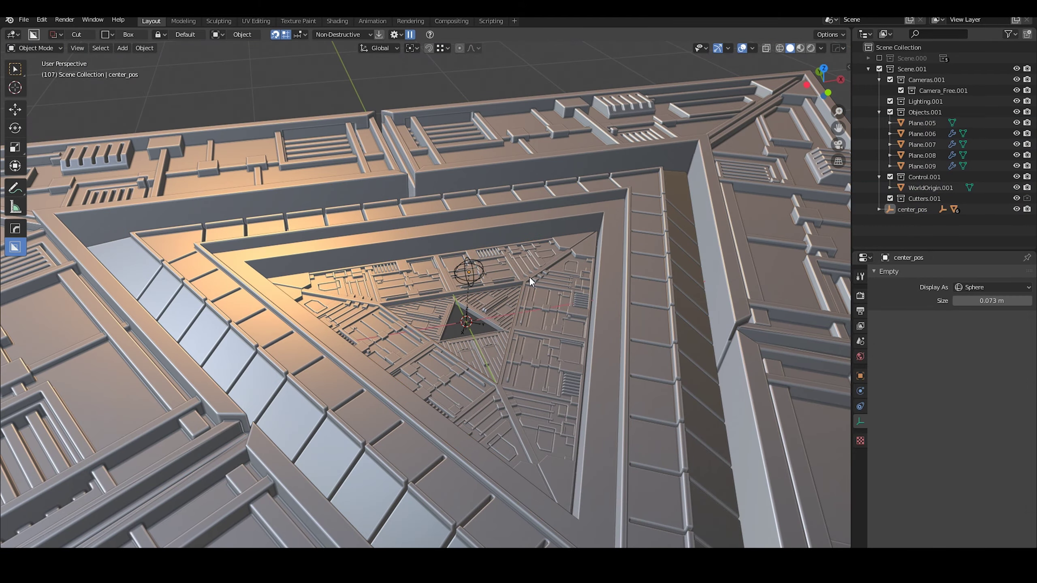
scroll(567, 265, down, 10)
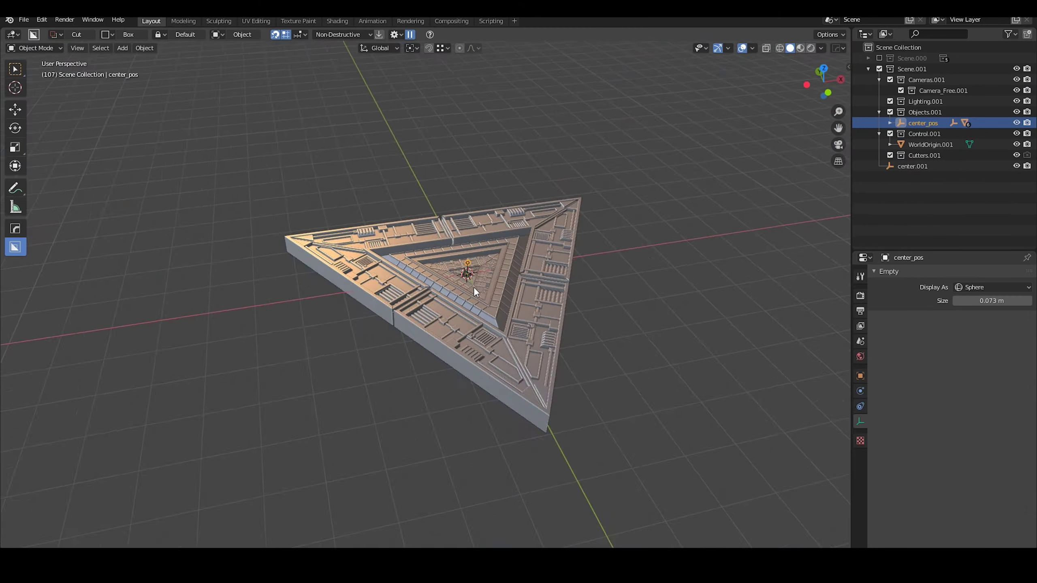
- Make Scene.001 the active collection and exclude Objects.001 from the view layer
click(869, 68)
click(631, 321)
click(860, 376)
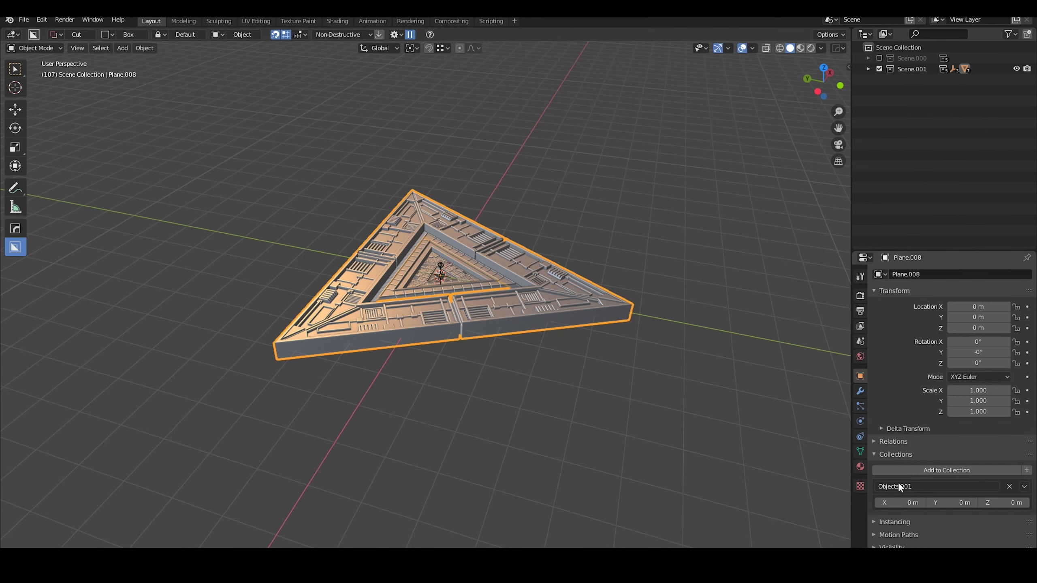
click(868, 68)
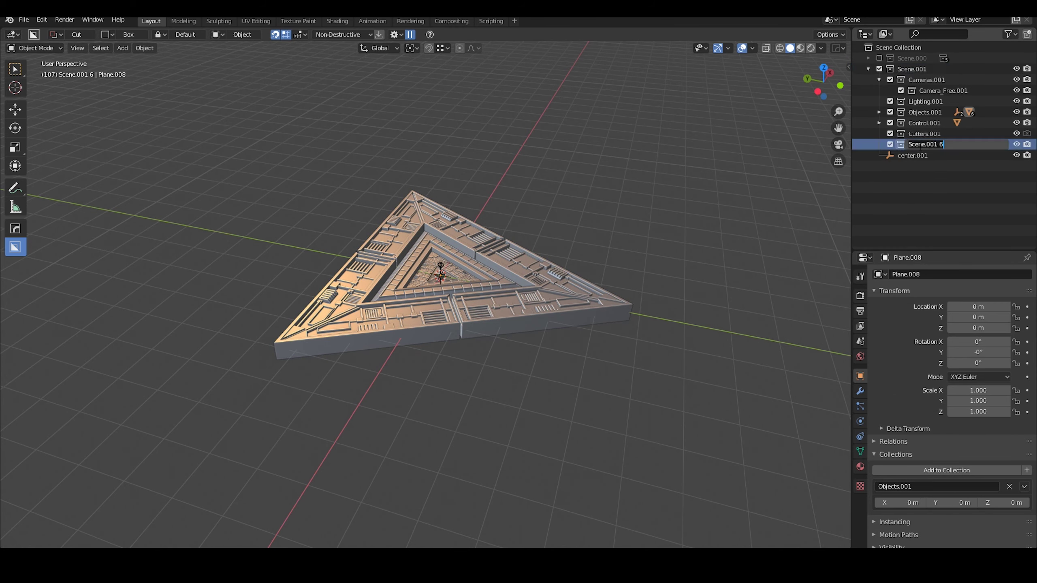
click(890, 112)
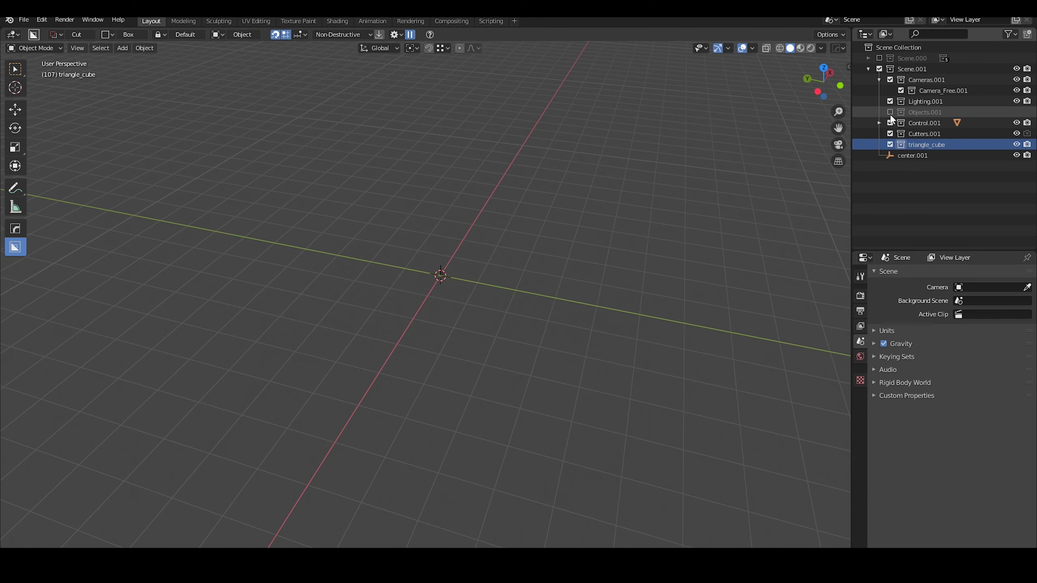
- Add a collection instance of Objects.001 and select the empty at the triangle's centre
key(shift+a)
click(477, 408)
click(494, 421)
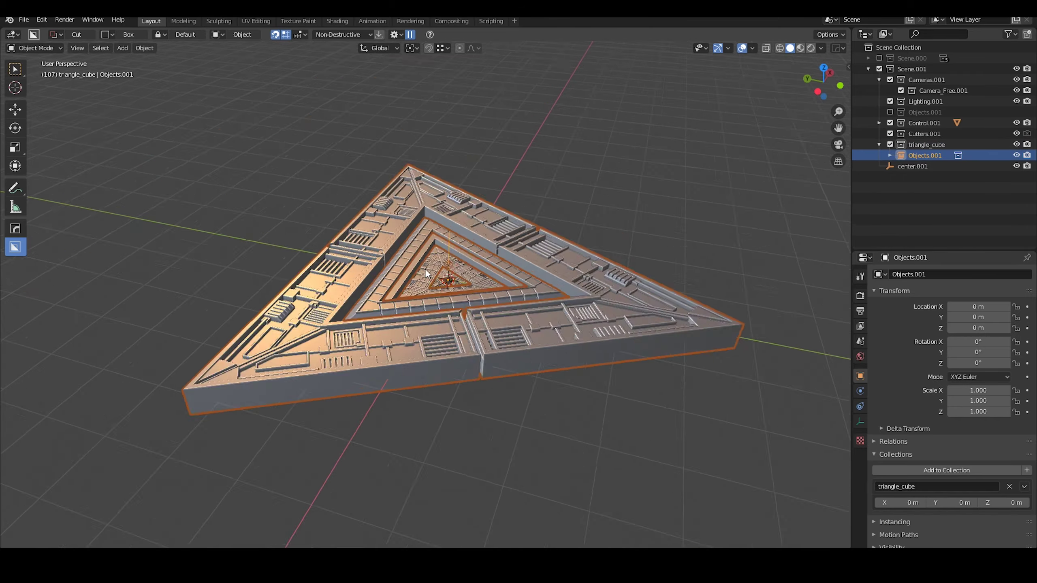
scroll(694, 368, up, 4)
scroll(460, 278, up, 5)
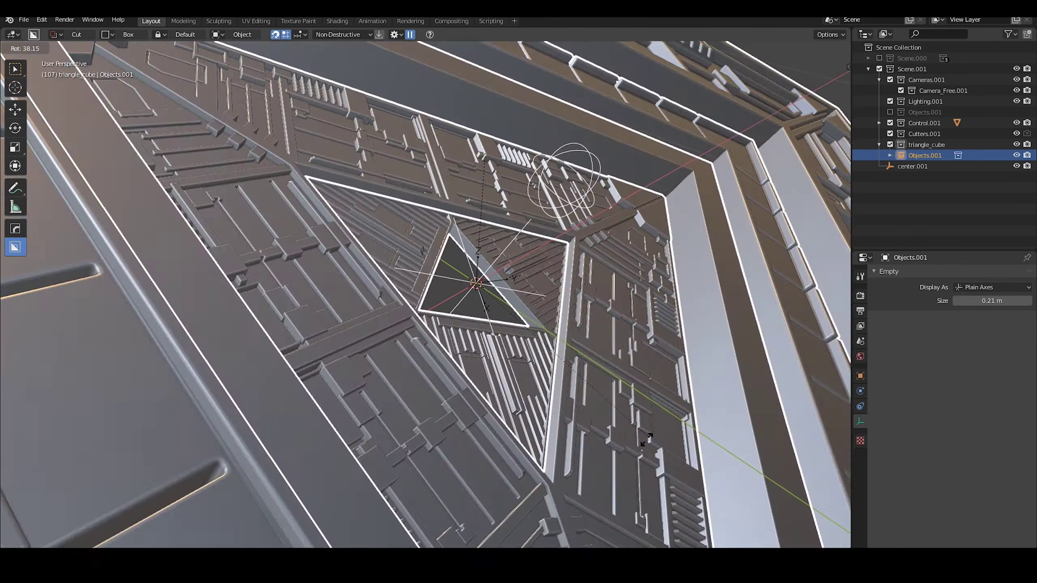
click(480, 262)
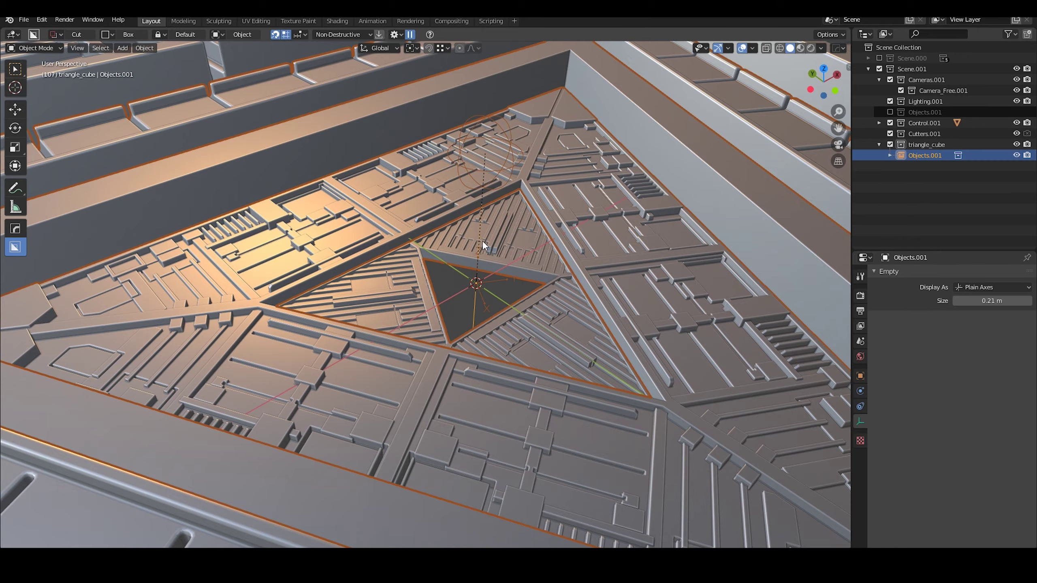
scroll(482, 245, down, 10)
- Duplicate the triangle instance, rotate it 60 degrees about Z, and reposition it
key(shift+d)
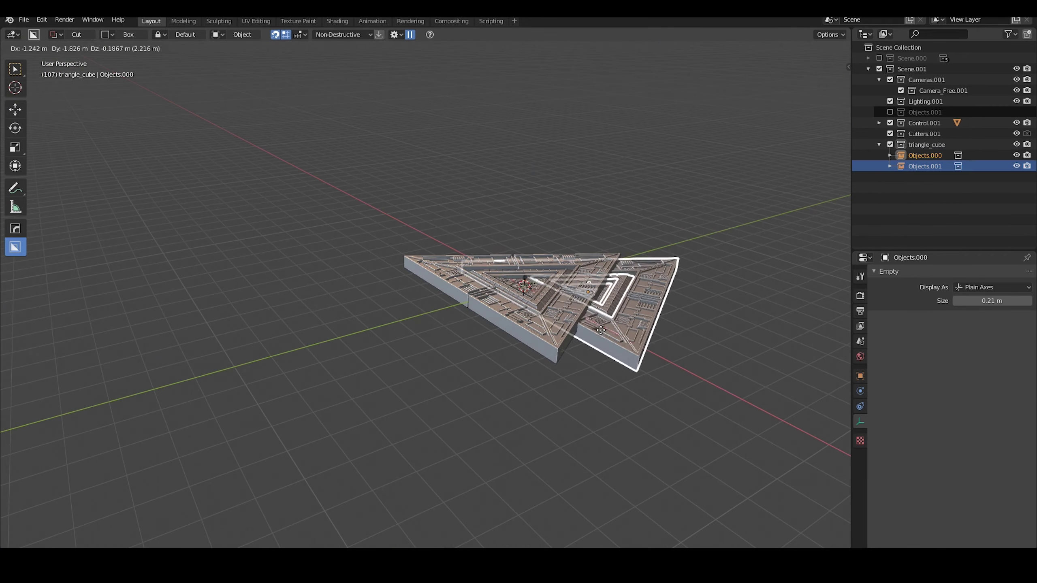
shift+middle_drag(649, 287, 731, 251)
key(Return)
key(g)
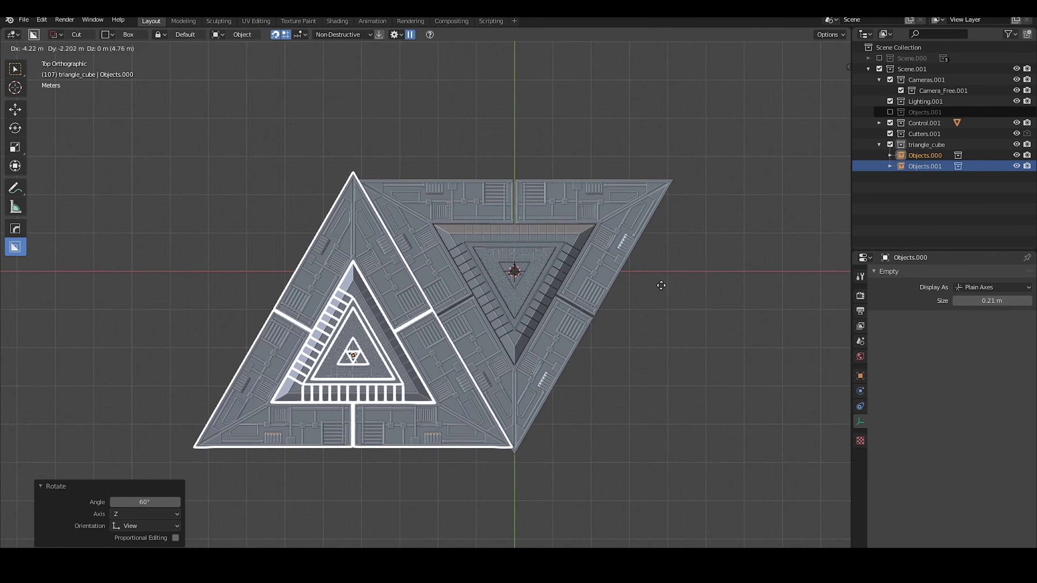
key(Escape)
key(g)
key(Return)
- Nudge the duplicate triangle in top view to align it with the first
scroll(616, 460, up, 4)
scroll(616, 465, up, 5)
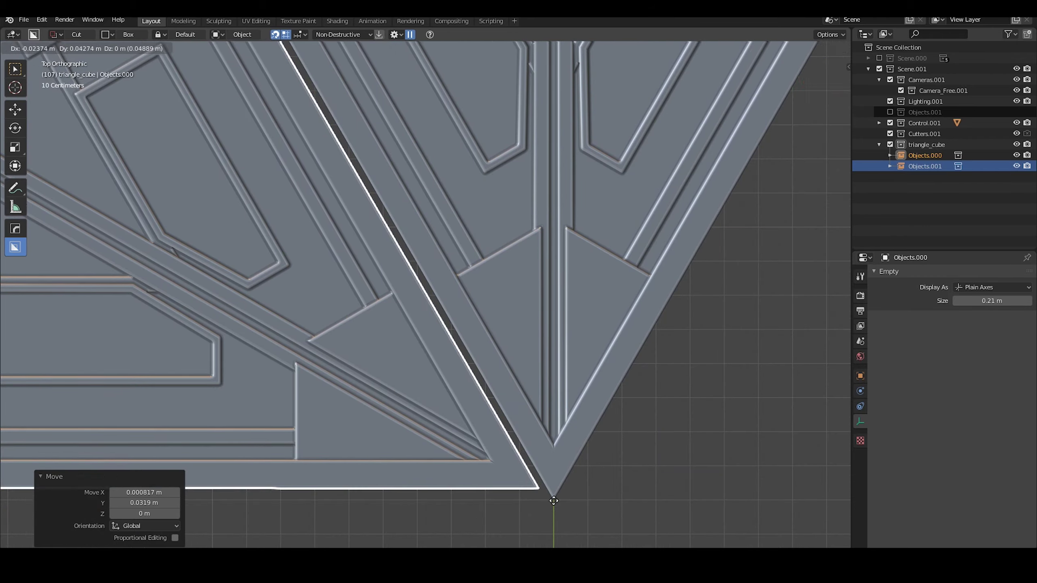
middle_drag(616, 465, 394, 174)
scroll(461, 389, down, 6)
scroll(463, 388, up, 5)
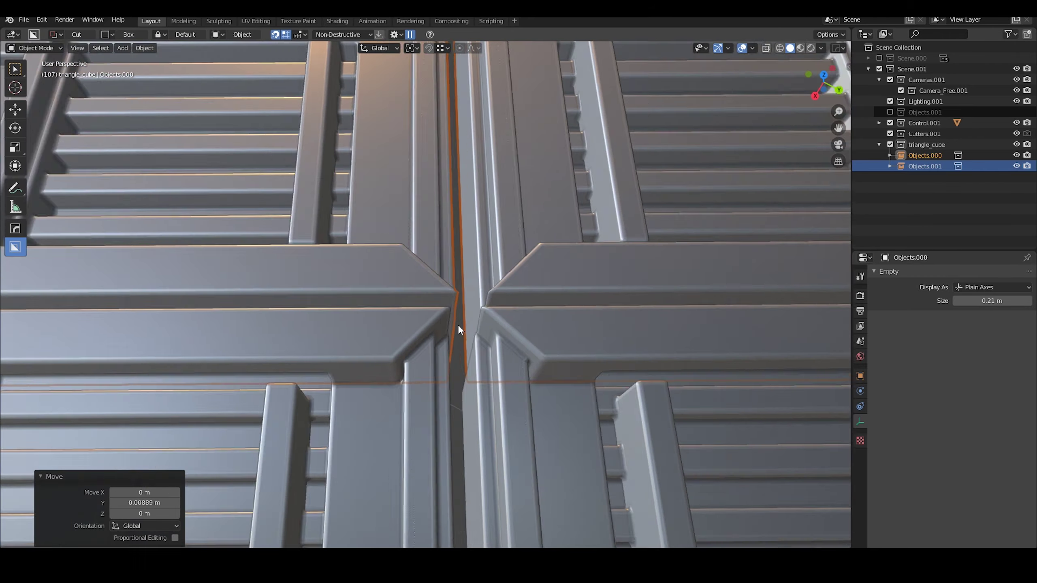
key(KP_7)
key(g)
click(815, 359)
scroll(491, 327, up, 3)
scroll(491, 323, down, 5)
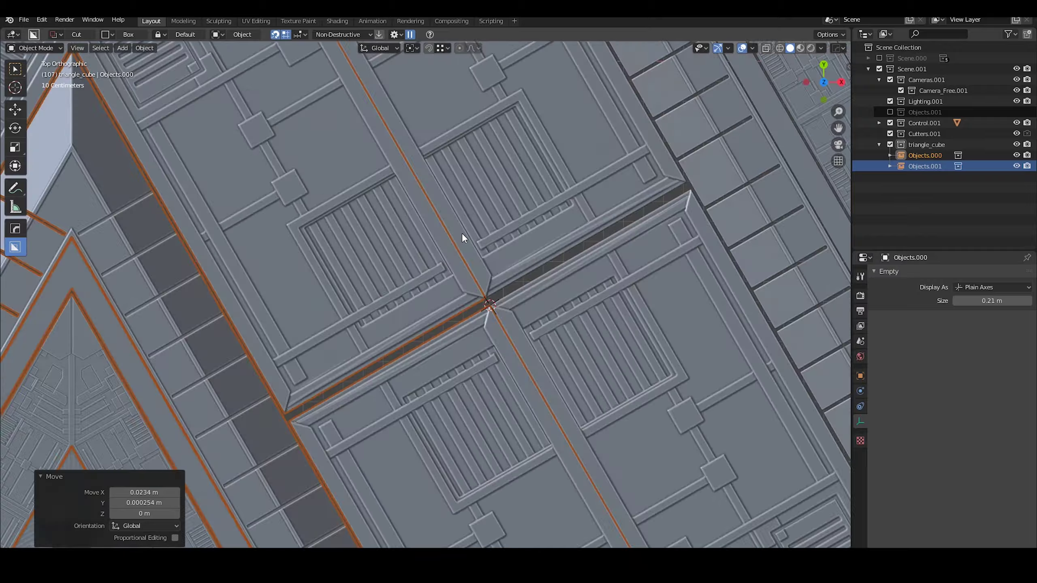
- Rotate the strip about local X and move the triangles apart along local Y
middle_drag(461, 233, 412, 245)
key(grave)
click(429, 276)
key(r)
key(x)
key(x)
click(592, 300)
scroll(592, 301, down, 4)
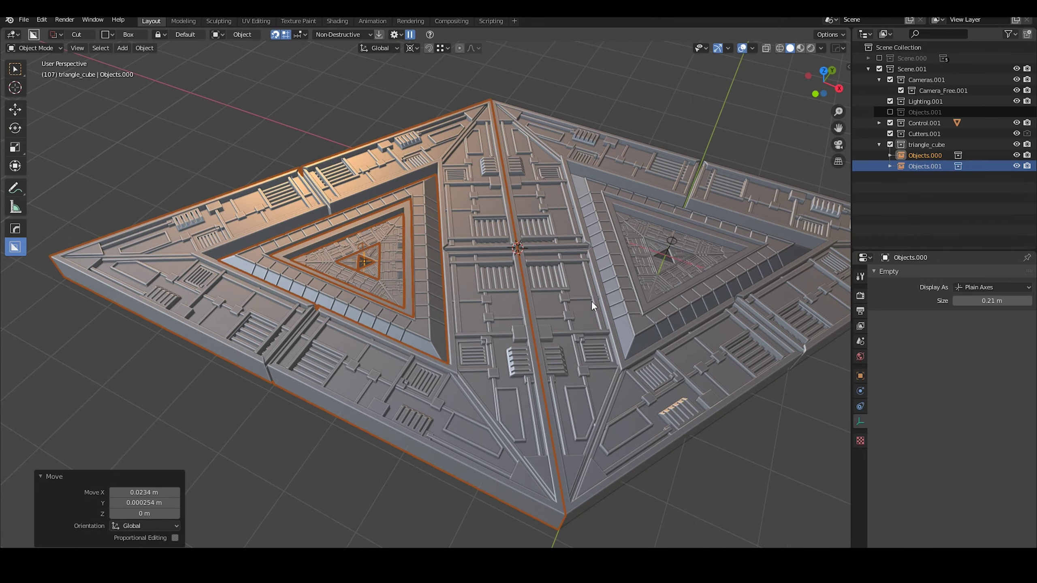
key(g)
key(y)
key(y)
click(570, 303)
scroll(531, 296, up, 6)
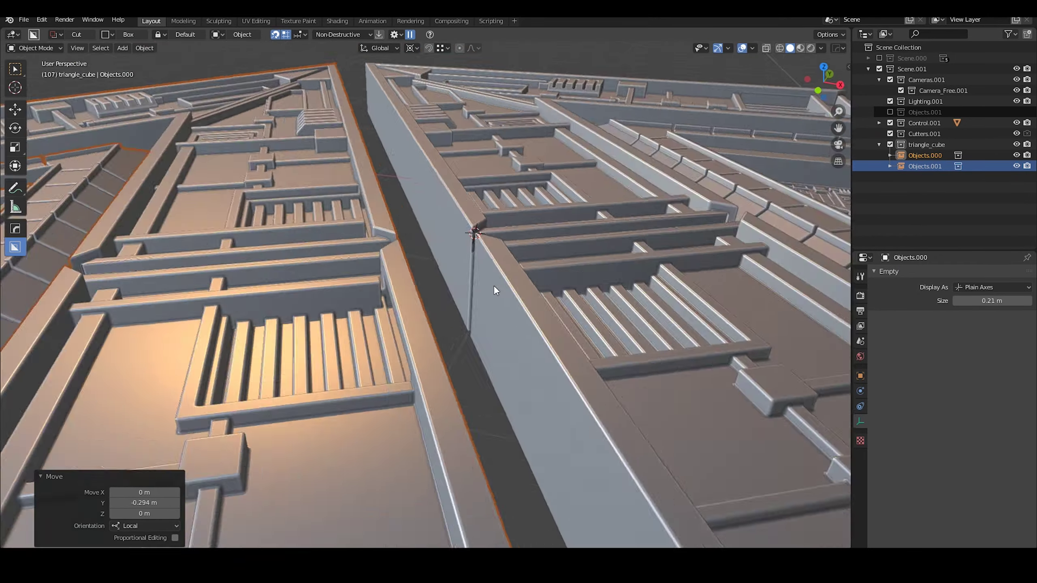
scroll(434, 308, down, 6)
- Fold the left triangle 90 degrees about X, then rotate it a further 30 degrees
key(r)
key(x)
key(x)
text(90)
key(Return)
scroll(412, 259, down, 3)
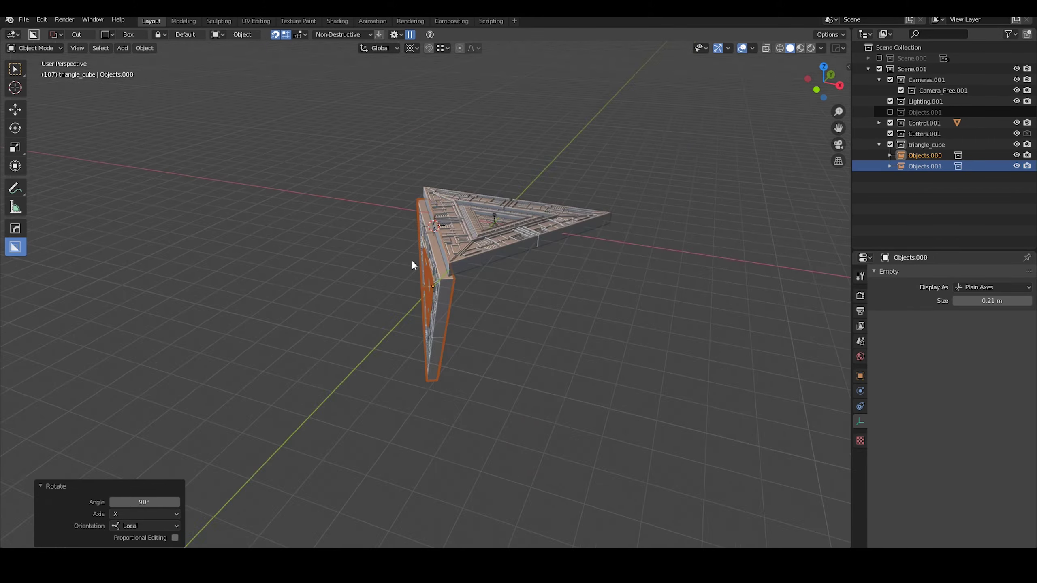
middle_drag(411, 259, 125, 384)
scroll(408, 327, up, 3)
key(r)
key(x)
key(Return)
middle_drag(588, 309, 341, 197)
- Make two linked duplicates of the side, each rotated 120 degrees about Z, closing the tetrahedron
key(alt+d)
text(rz120)
key(Return)
key(alt+d)
key(Return)
scroll(467, 299, down, 4)
key(alt+a)
scroll(436, 295, up, 8)
scroll(485, 282, down, 6)
- Move all four triangle instances together −7.79 m along X
key(a)
key(g)
key(x)
key(Return)
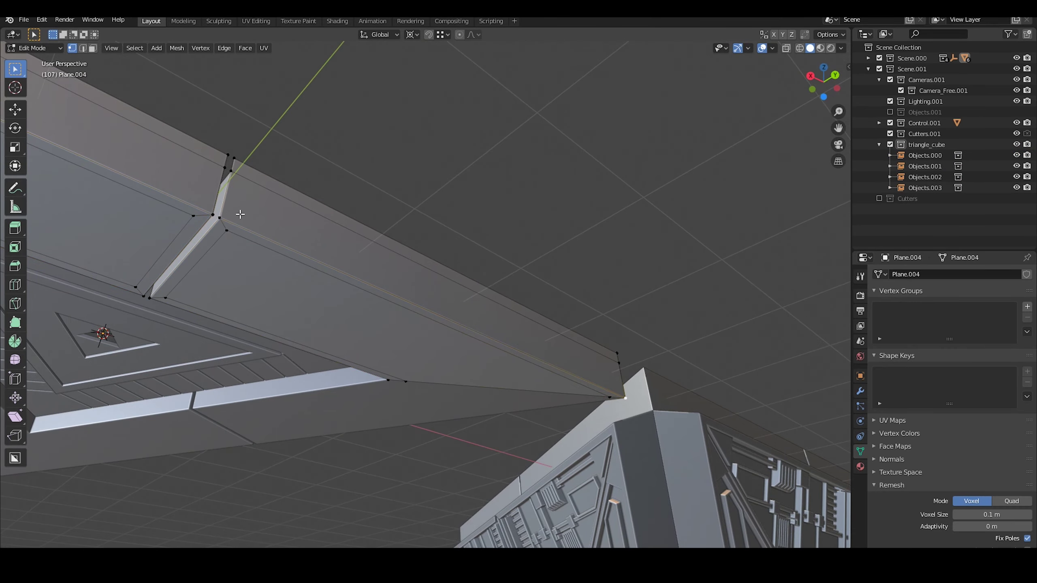
- Reshape Plane.004's vertices along Y and local Z at the solid's corner
middle_drag(240, 214, 490, 339)
key(g)
key(y)
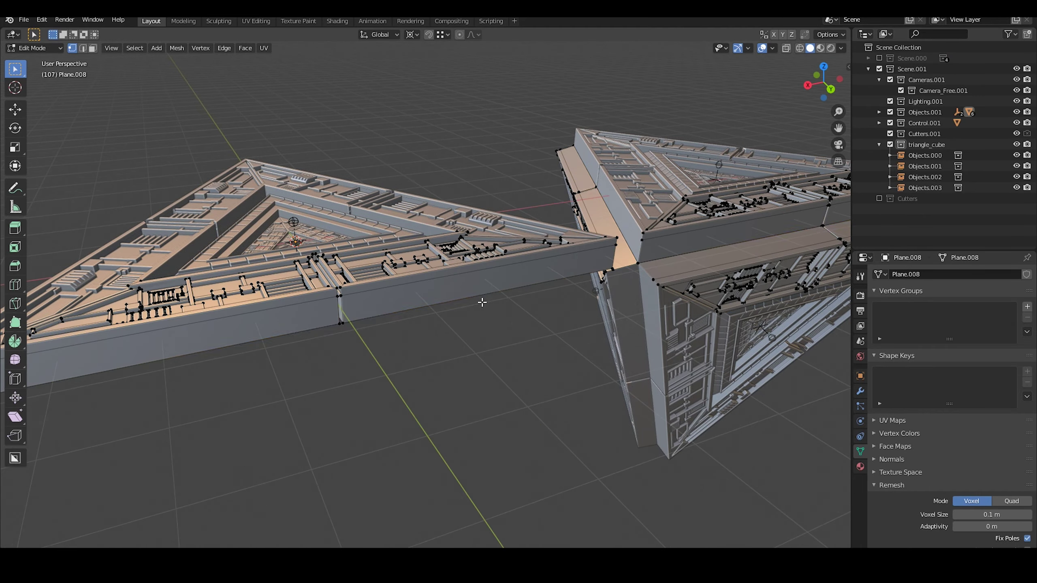
middle_drag(482, 302, 539, 319)
key(g)
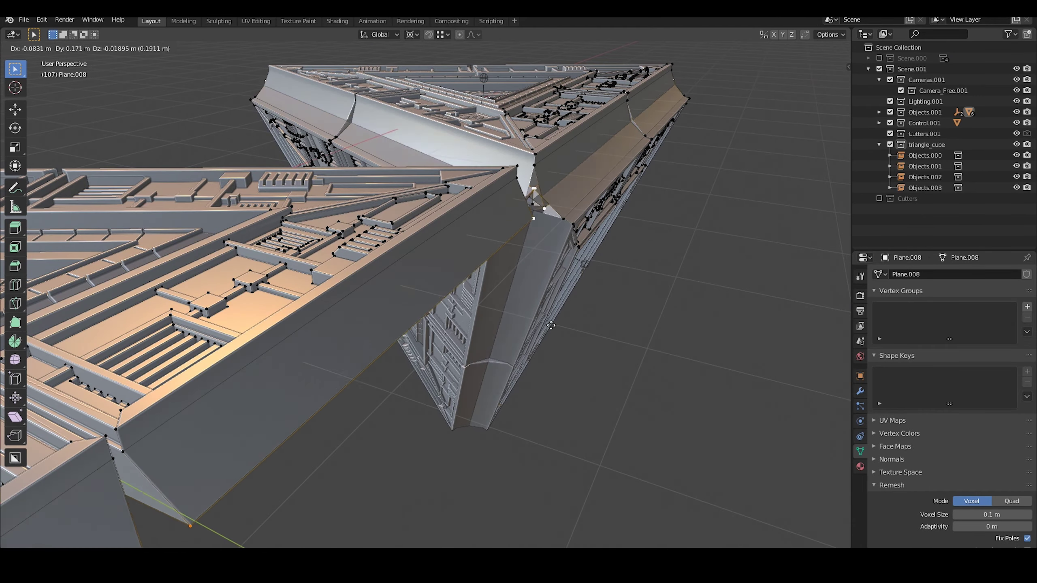
click(557, 339)
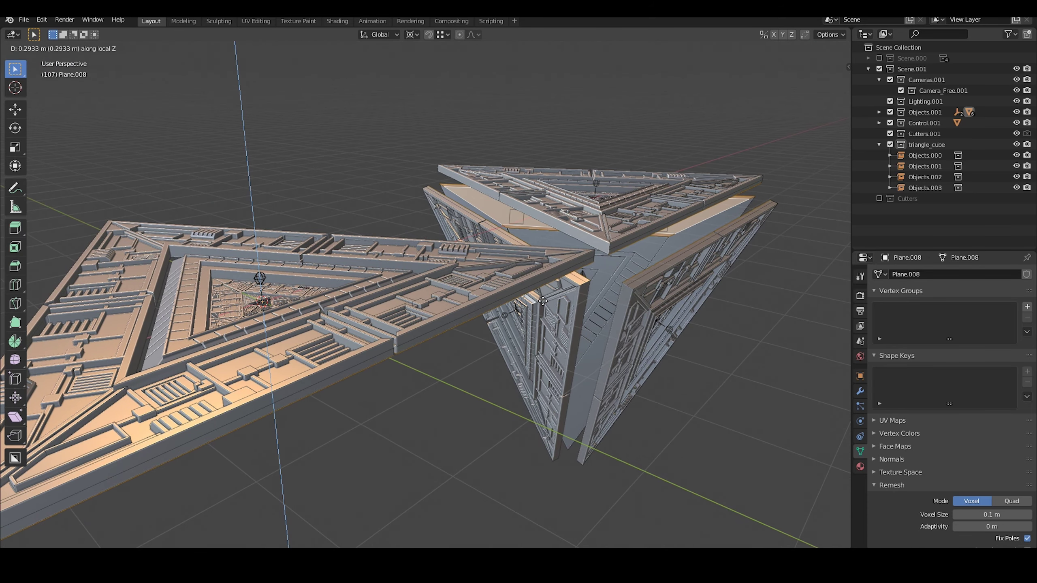
click(543, 301)
key(Tab)
- Add the stormtrooper_rigged collection instance at the origin as a reference figure
middle_drag(543, 301, 460, 282)
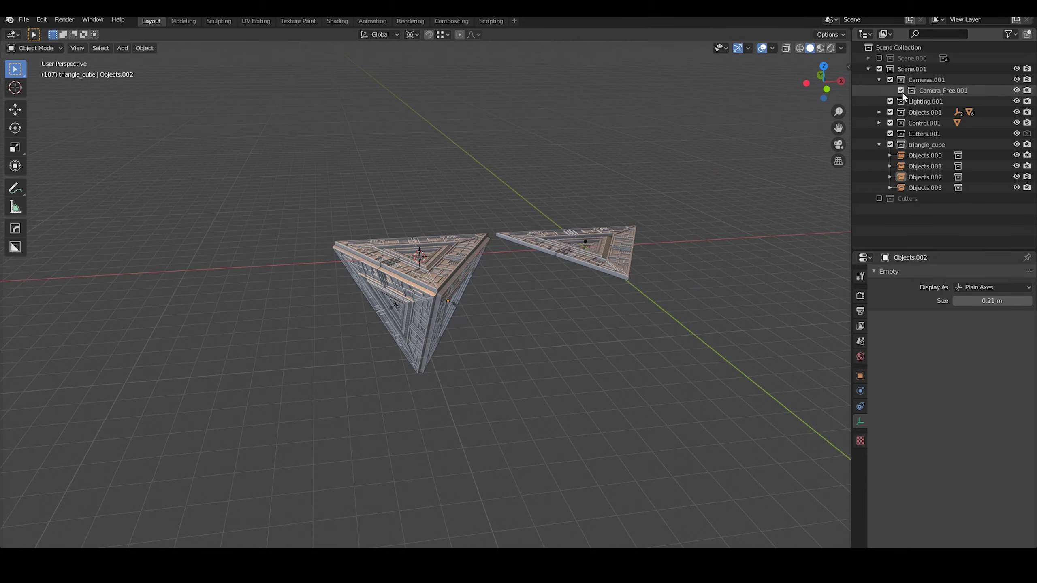
scroll(617, 263, up, 5)
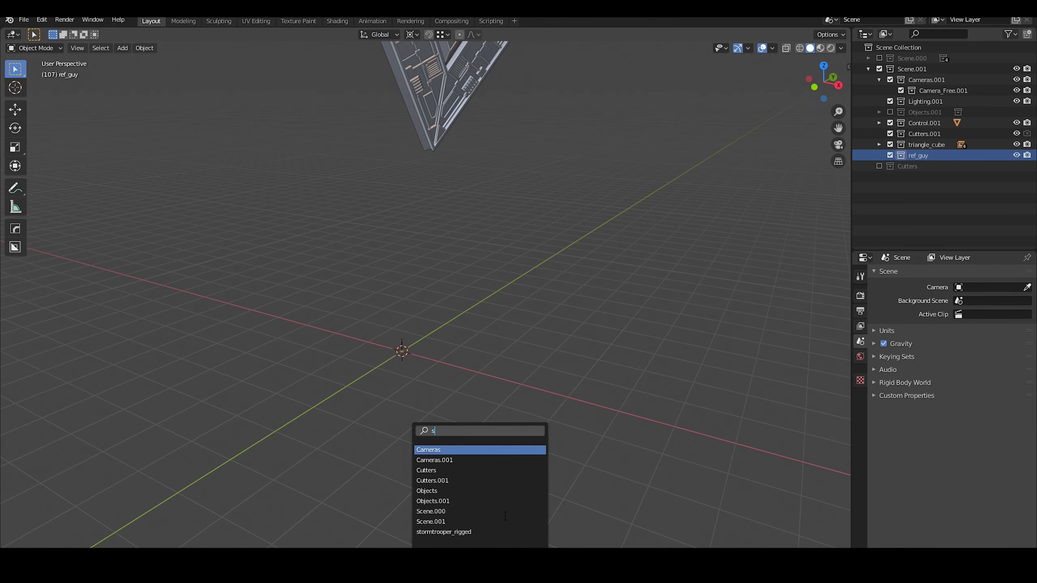
click(465, 532)
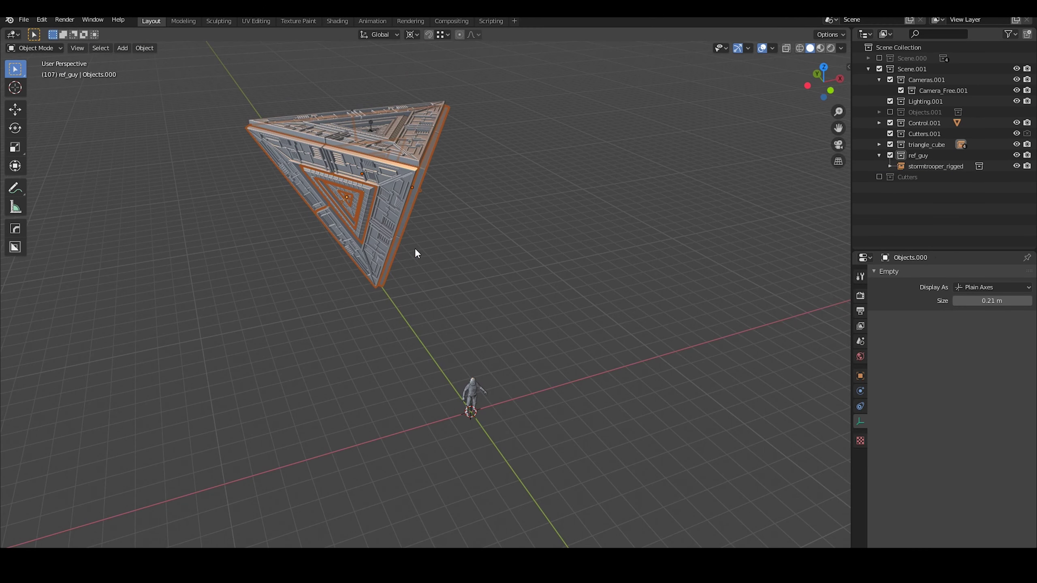
- Raise the triangle ship above the stormtrooper and frame both through the new camera
key(g)
click(417, 311)
scroll(414, 359, up, 10)
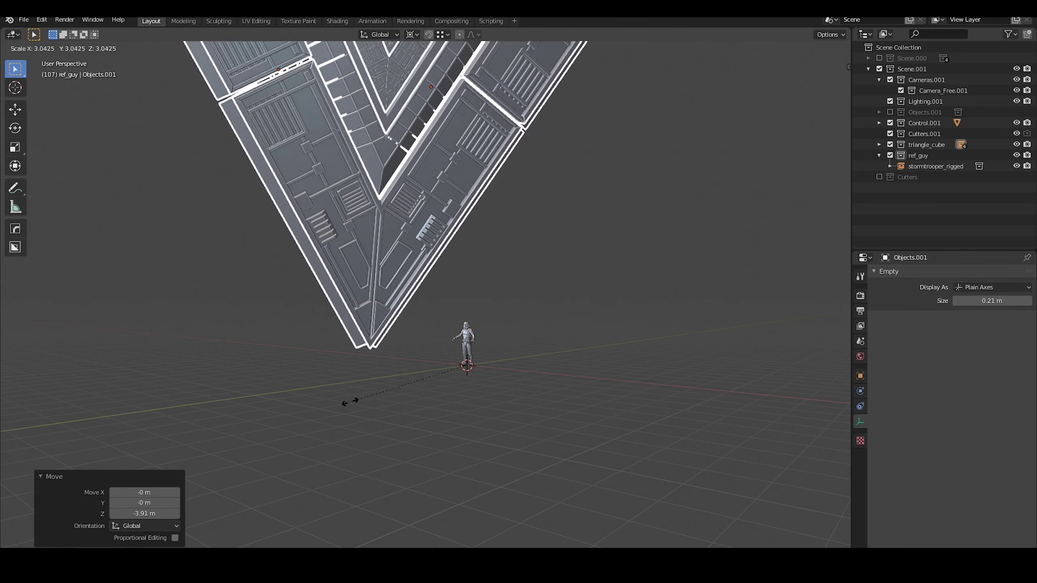
scroll(480, 196, down, 5)
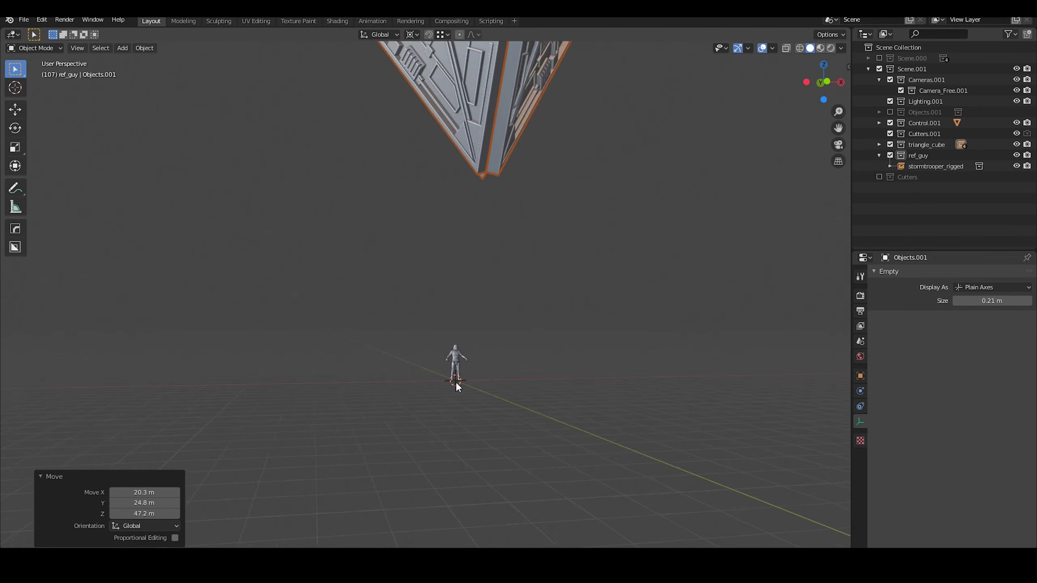
middle_drag(399, 357, 460, 390)
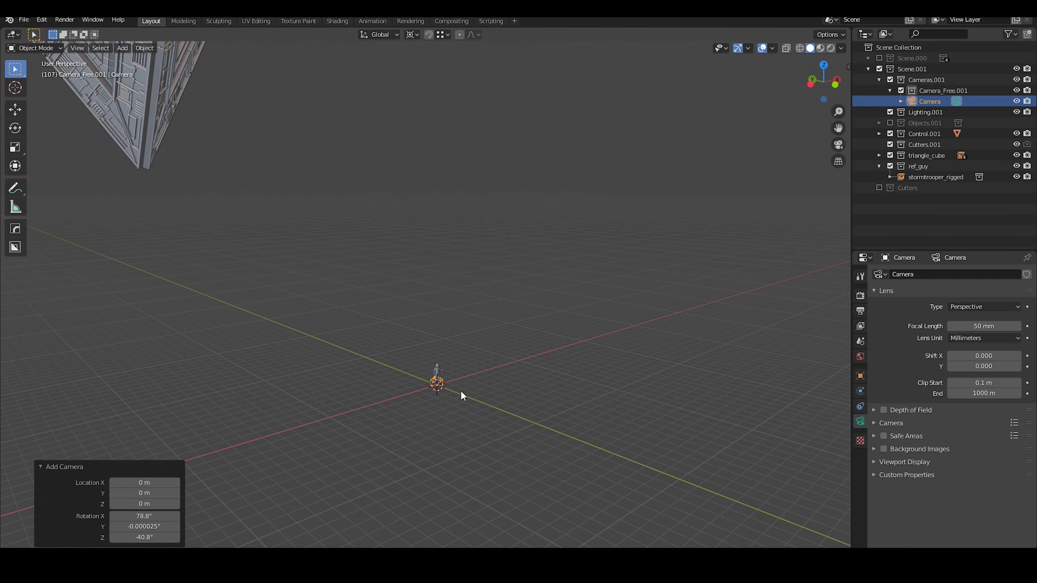
key(KP_0)
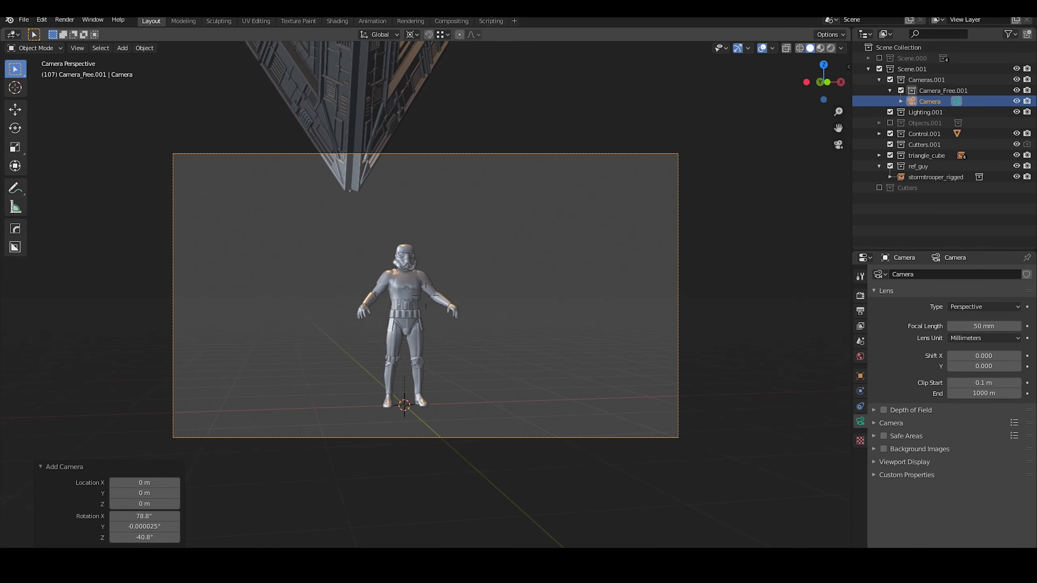
click(425, 295)
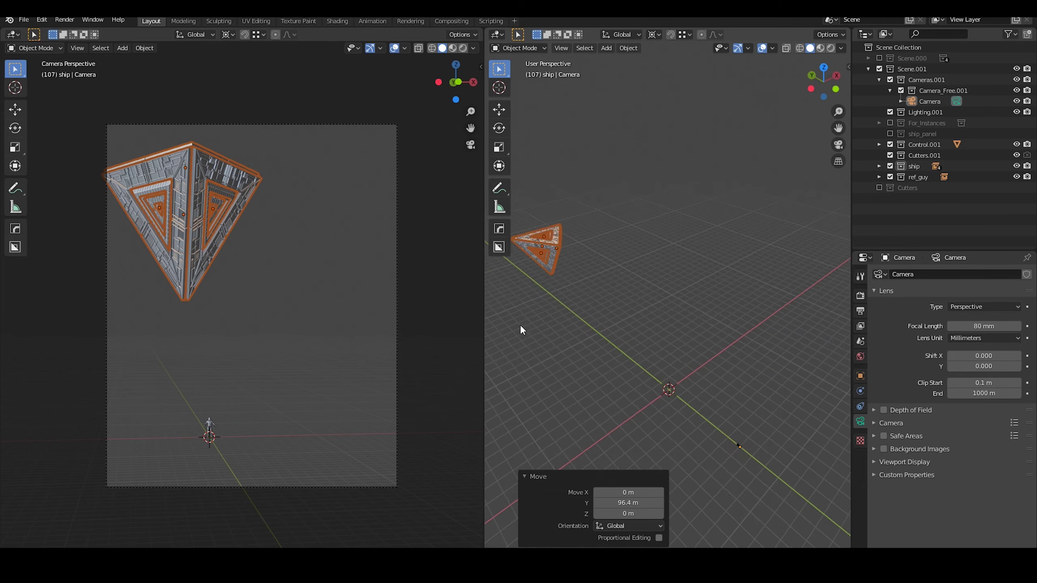
- Rotate the ship around the vertical axis and preview the rendered camera view
key(g)
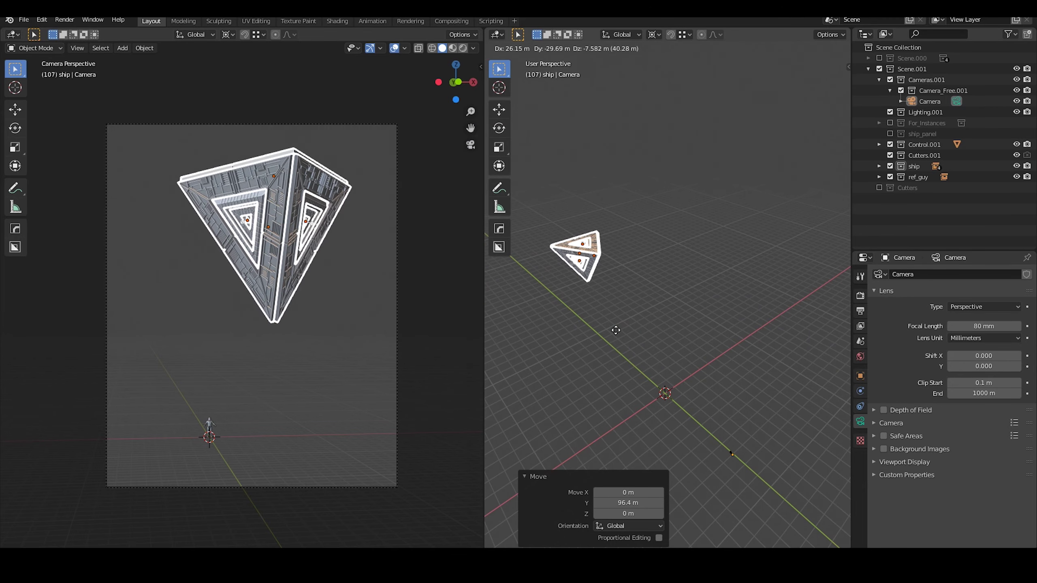
click(616, 349)
key(period)
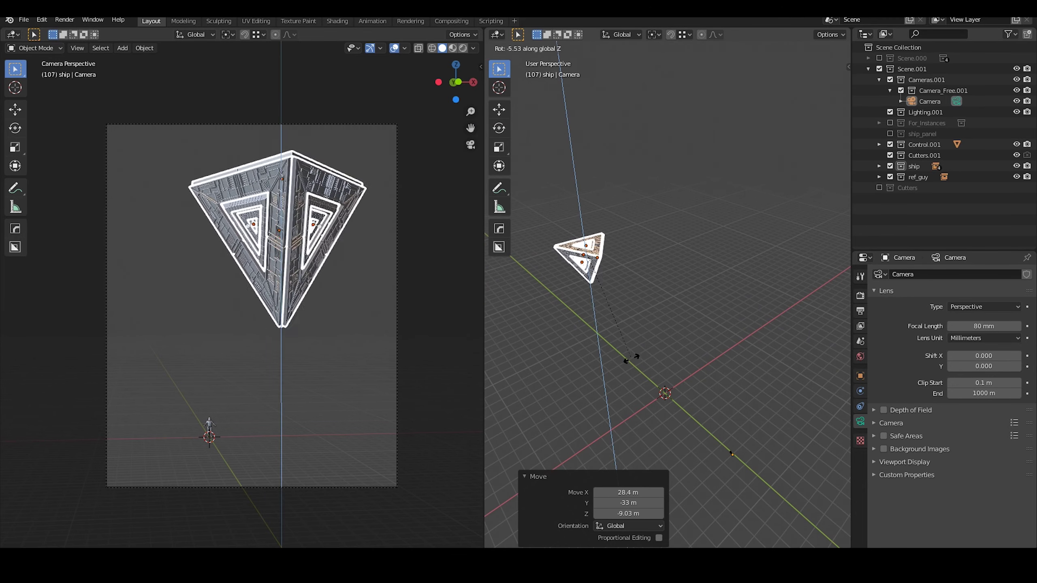
click(157, 358)
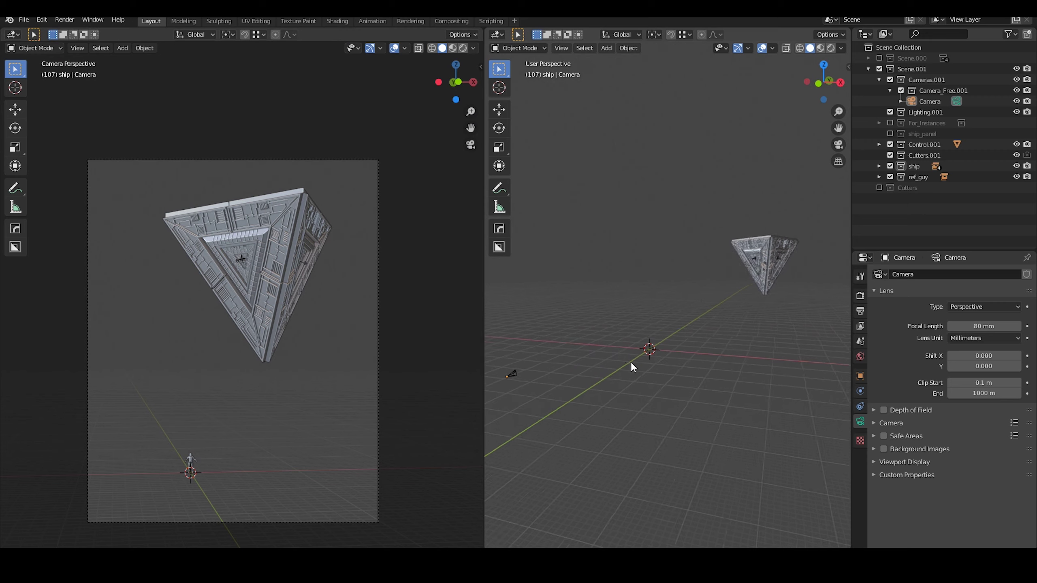
key(z)
scroll(181, 466, up, 5)
scroll(269, 330, down, 5)
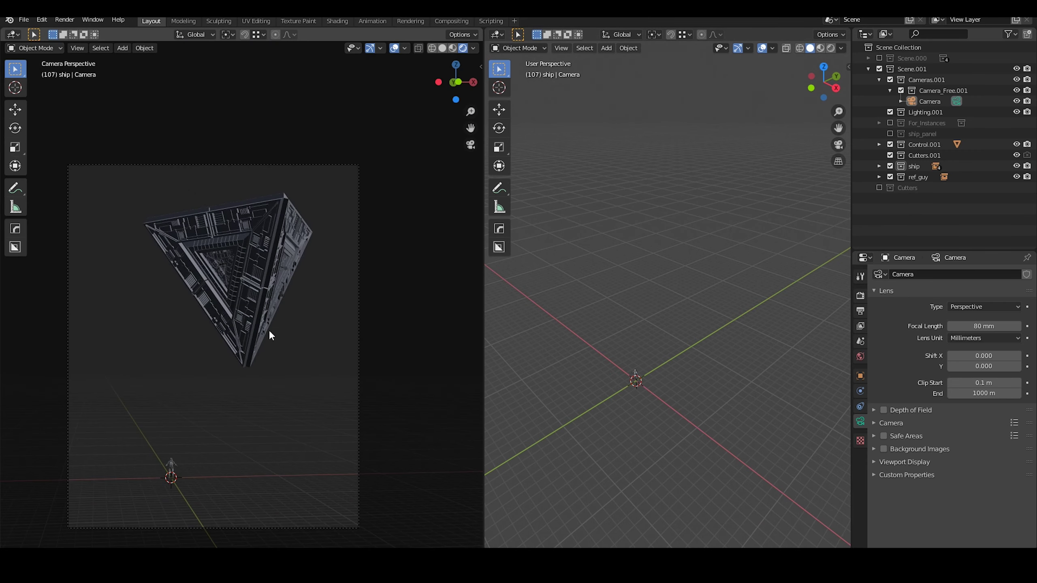
scroll(218, 499, up, 1)
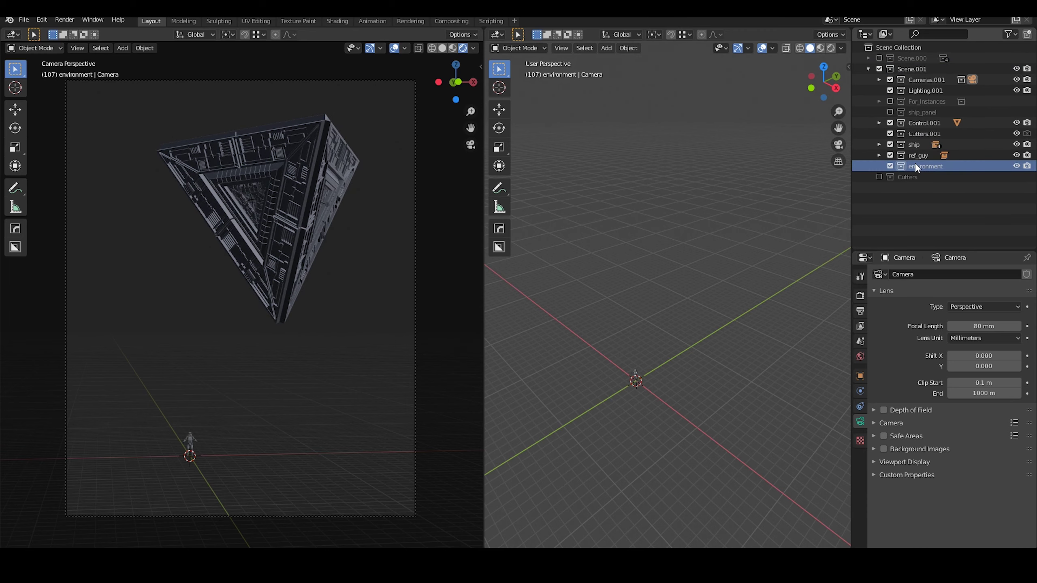
- Add floor plane Plane.011 in the environment collection and stretch it along Y and X
key(shift+a)
click(749, 243)
key(s)
middle_drag(749, 243, 654, 228)
key(Tab)
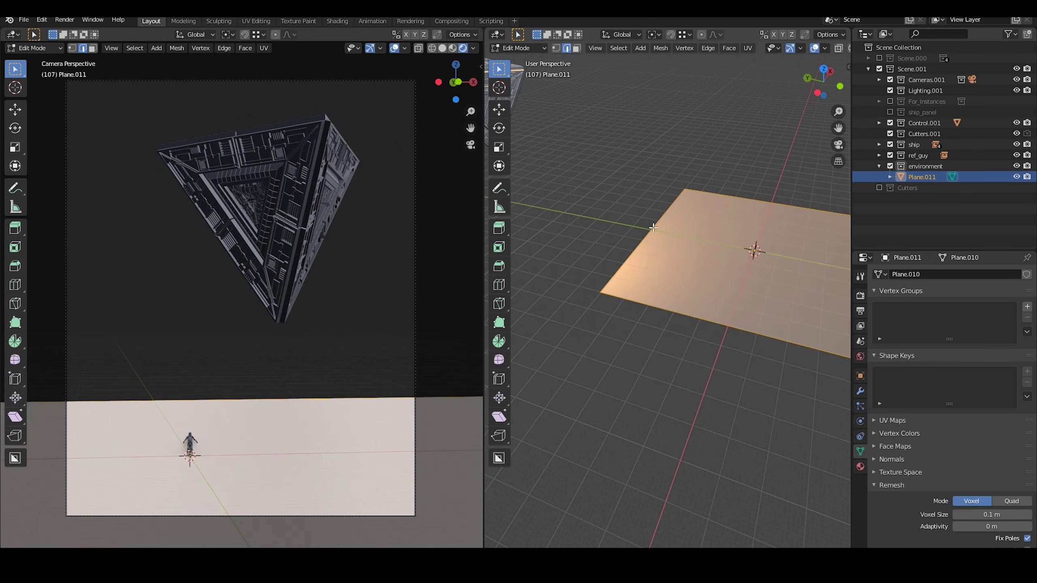
key(g)
key(y)
key(g)
key(x)
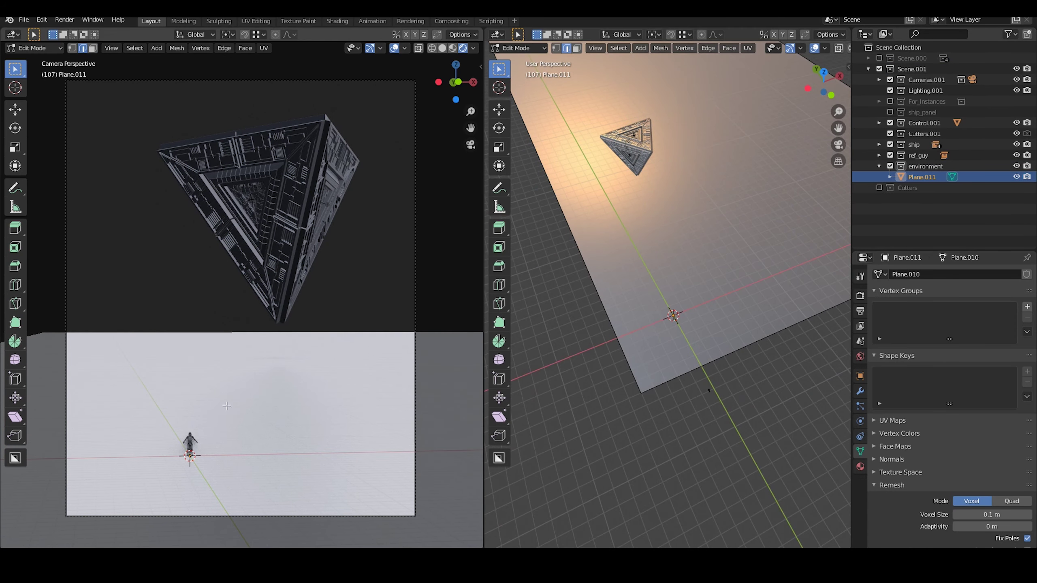
- Set the view's clip end to 100000 m and switch the right area to the World Shader Editor
click(843, 108)
key(n)
key(Tab)
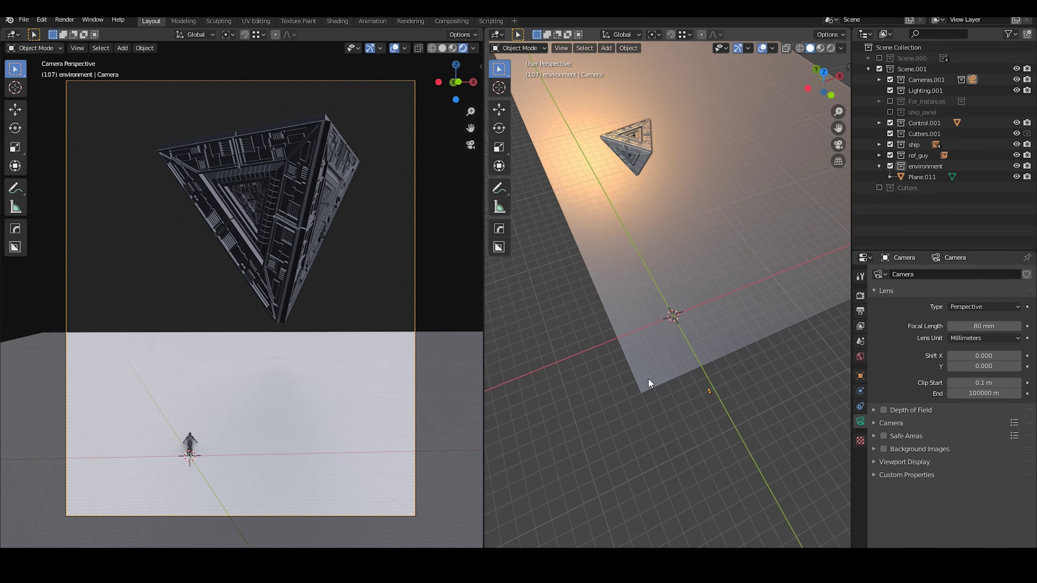
scroll(649, 378, down, 5)
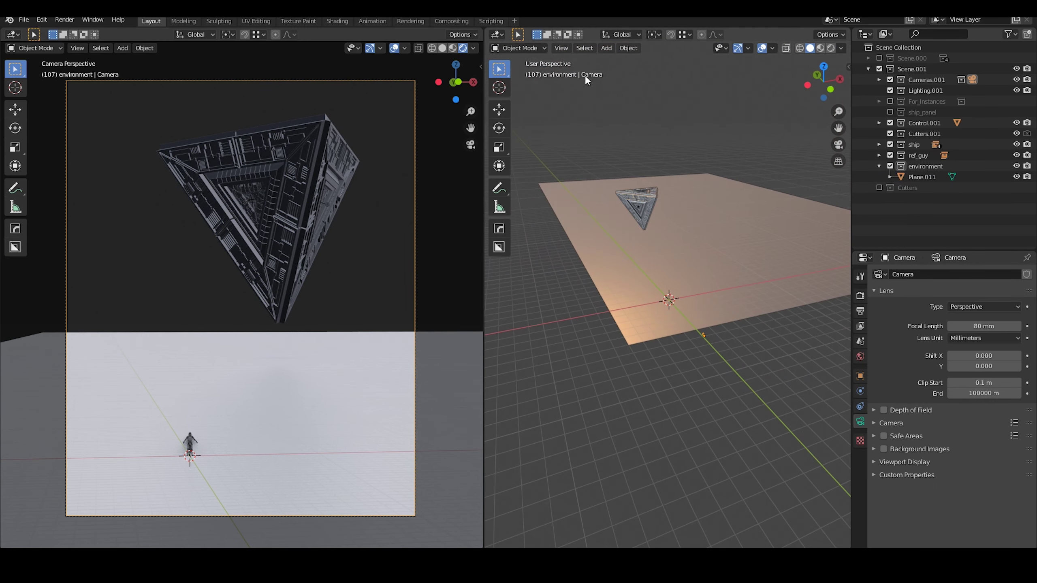
click(498, 34)
click(502, 104)
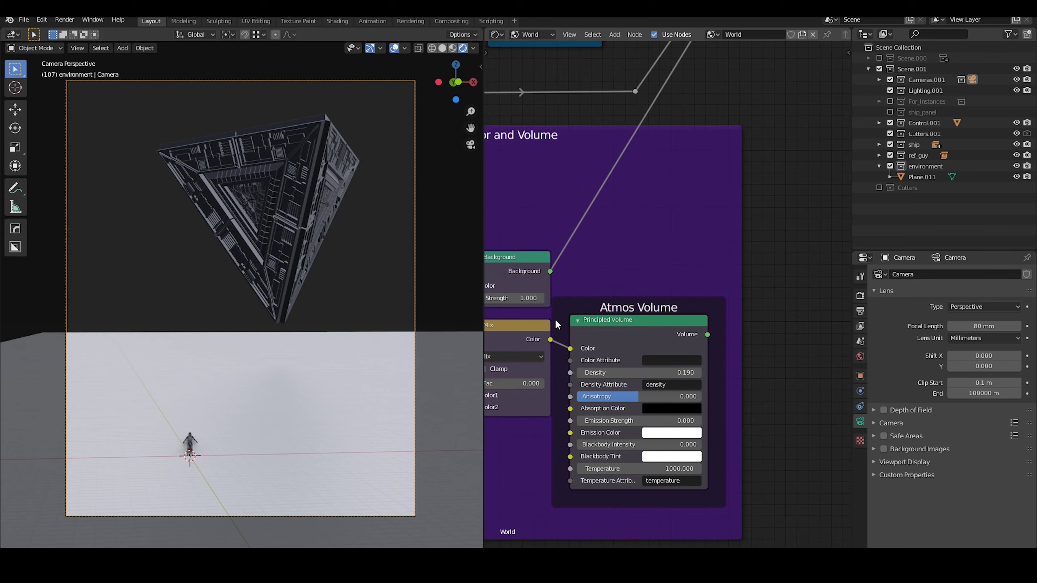
- Split off a 3D view above the node editor and add a Sun light
scroll(557, 325, down, 5)
scroll(613, 306, up, 5)
scroll(742, 273, down, 5)
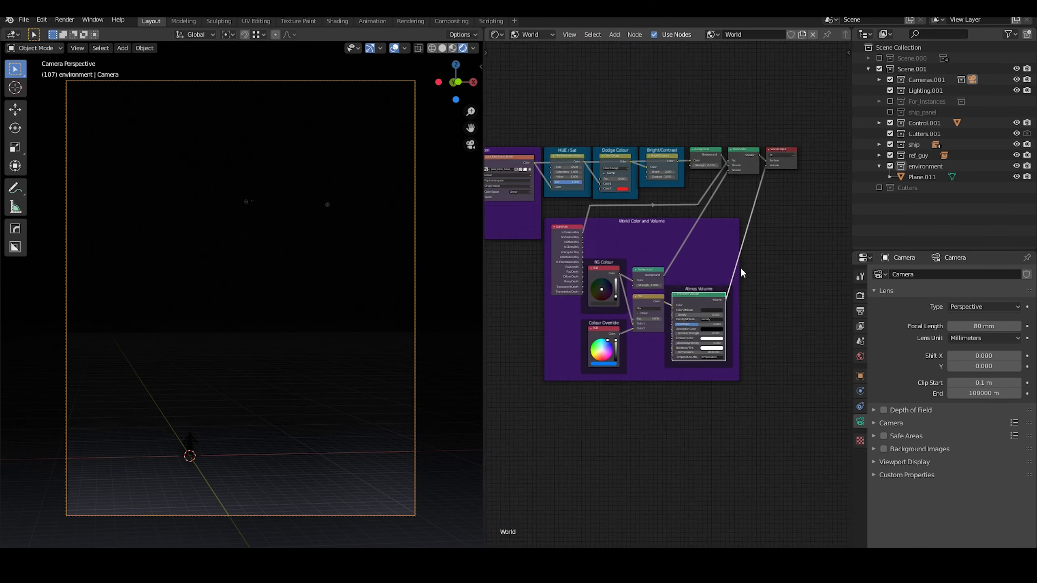
drag(849, 546, 841, 386)
key(shift+F5)
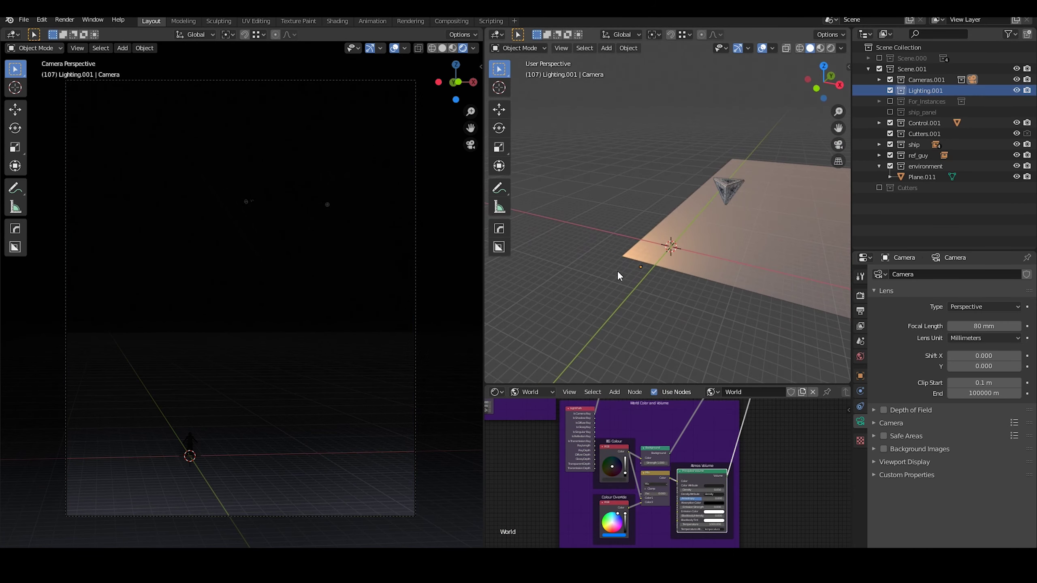
key(shift+a)
mouse_move(787, 352)
click(849, 361)
- Reposition the new sun in the scene
key(g)
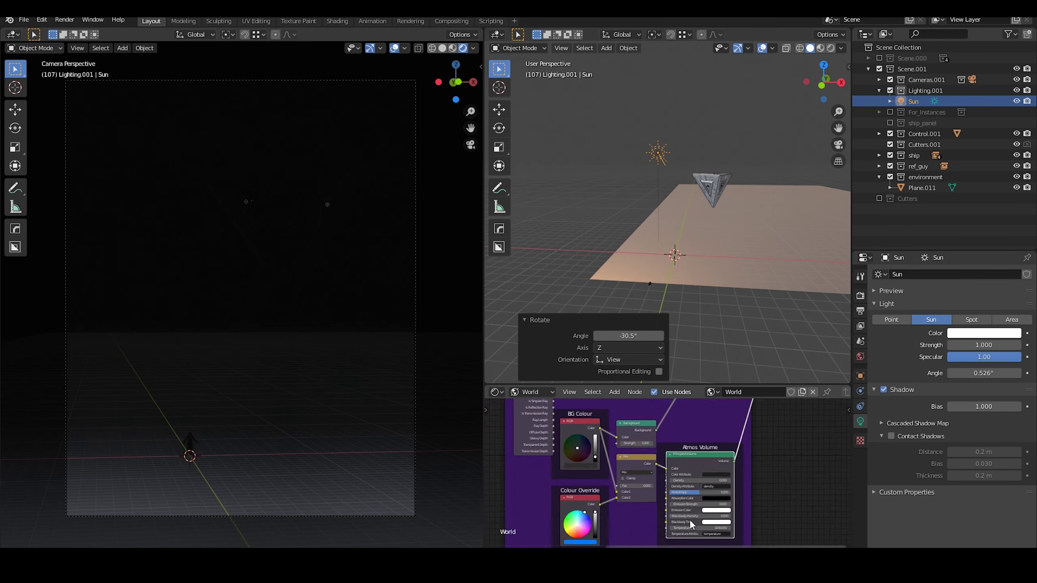
scroll(691, 525, up, 4)
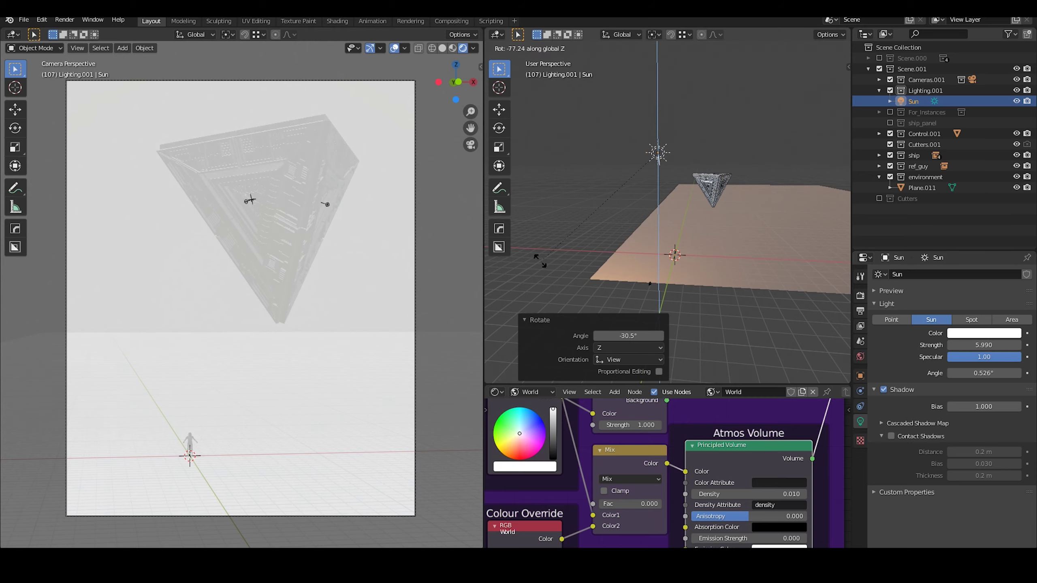
scroll(663, 437, down, 3)
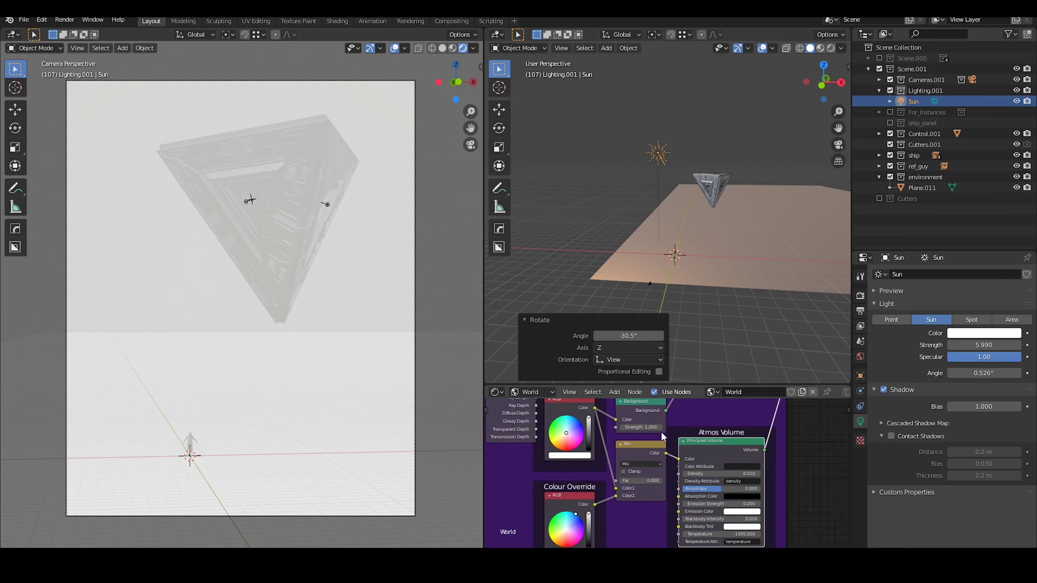
scroll(677, 498, up, 3)
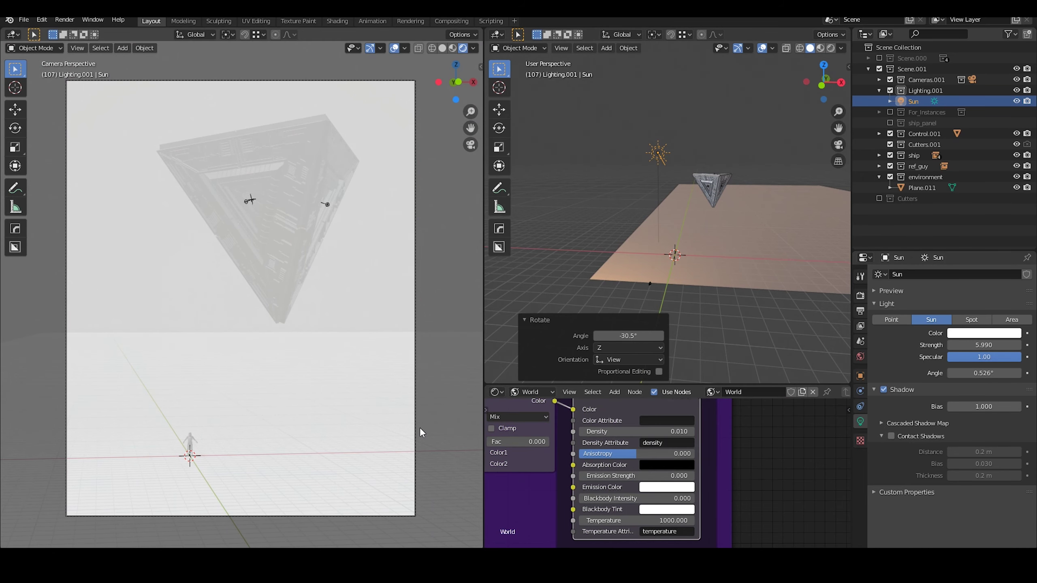
scroll(655, 501, down, 5)
- Enlarge the node editor and rearrange the World nodes
drag(649, 385, 650, 234)
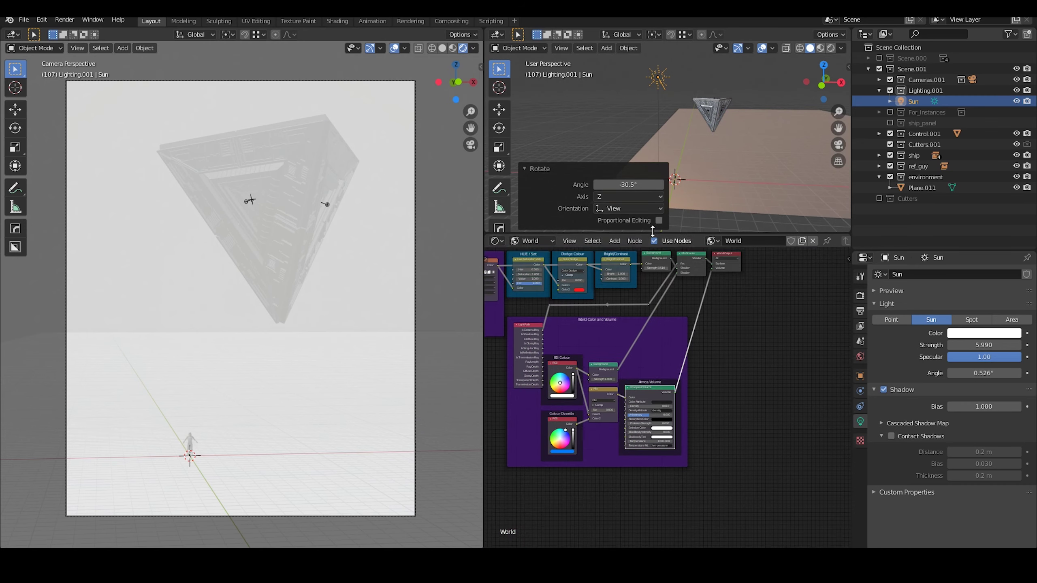
scroll(670, 408, up, 2)
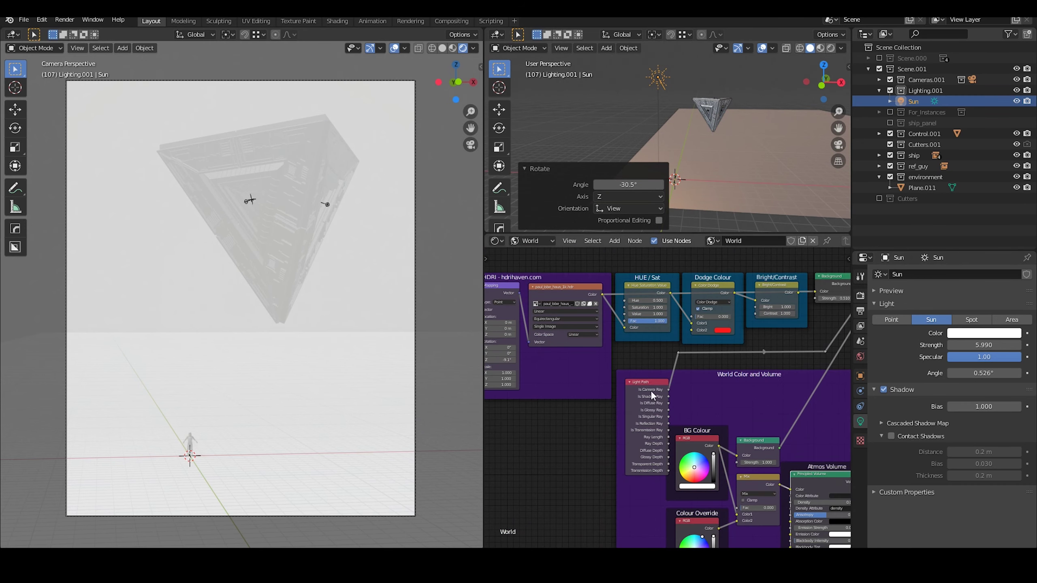
scroll(653, 396, up, 2)
key(Home)
key(g)
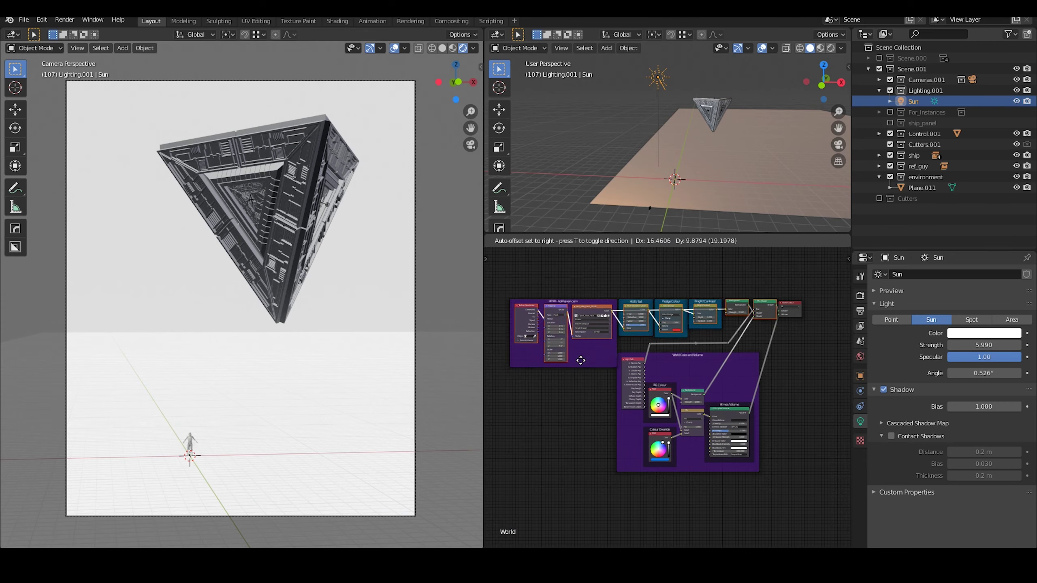
click(580, 360)
scroll(613, 368, up, 3)
- Check the camera render and set the Sun strength to 3.38
middle_drag(287, 368, 208, 424)
click(860, 295)
key(KP_0)
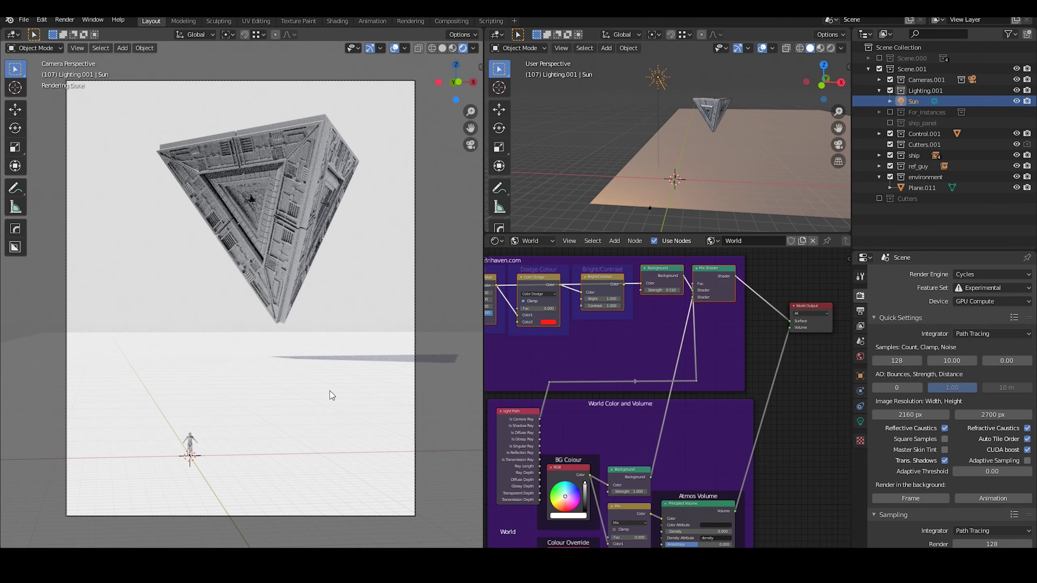
click(861, 422)
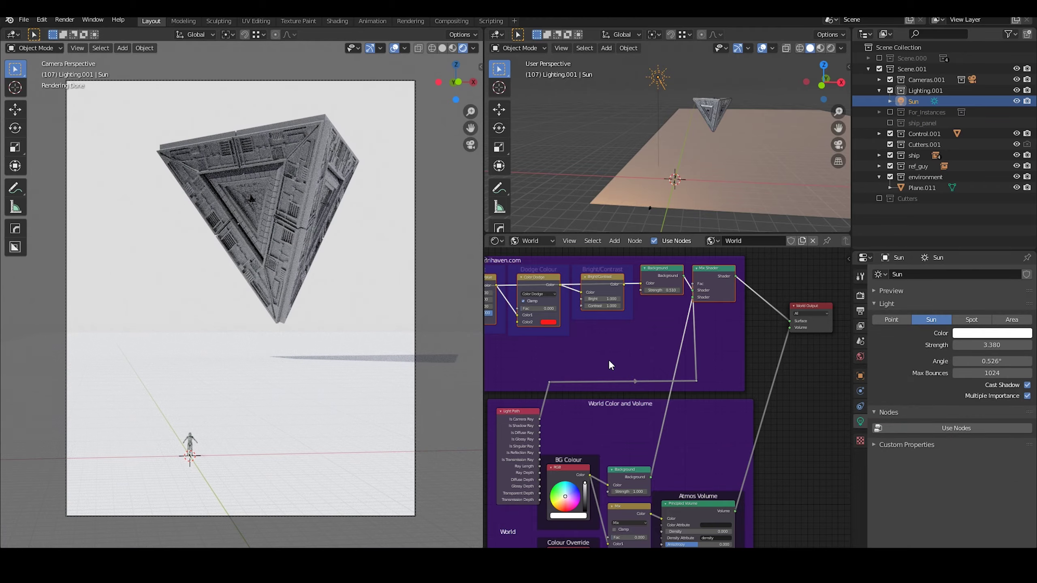
- Bring the HDRI node frame into view and tidy the World node tree
middle_drag(696, 282, 742, 294)
drag(710, 288, 714, 285)
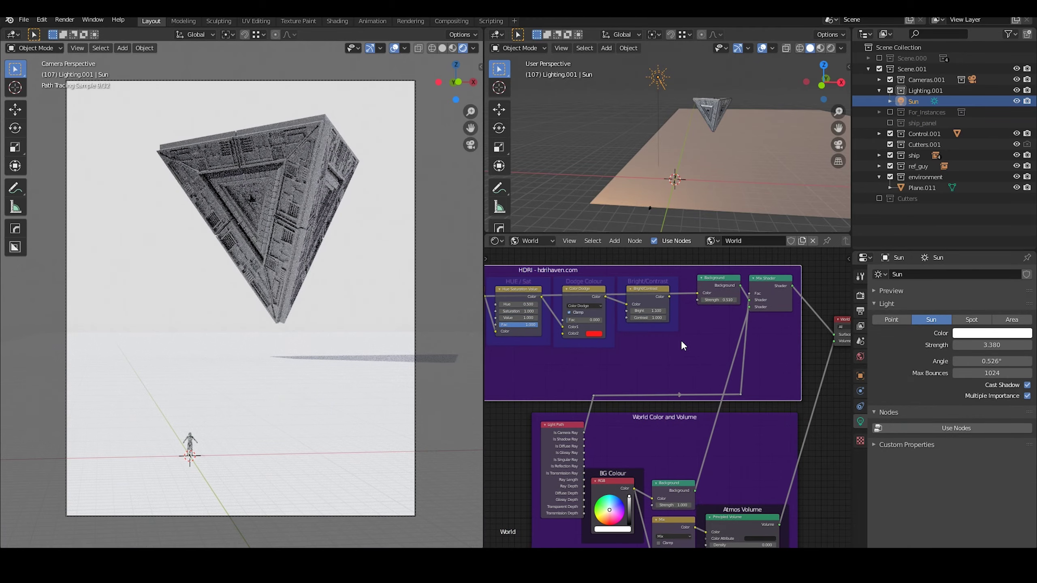
middle_drag(684, 345, 555, 358)
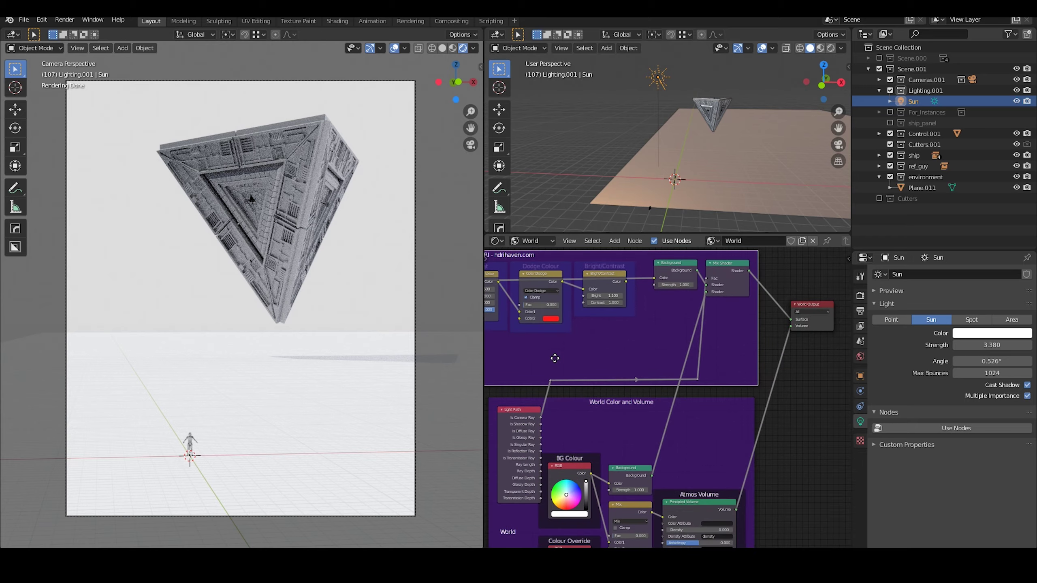
scroll(794, 321, down, 3)
scroll(689, 321, up, 4)
- Load the eilenriede_park_4k HDRI as the world background
click(552, 299)
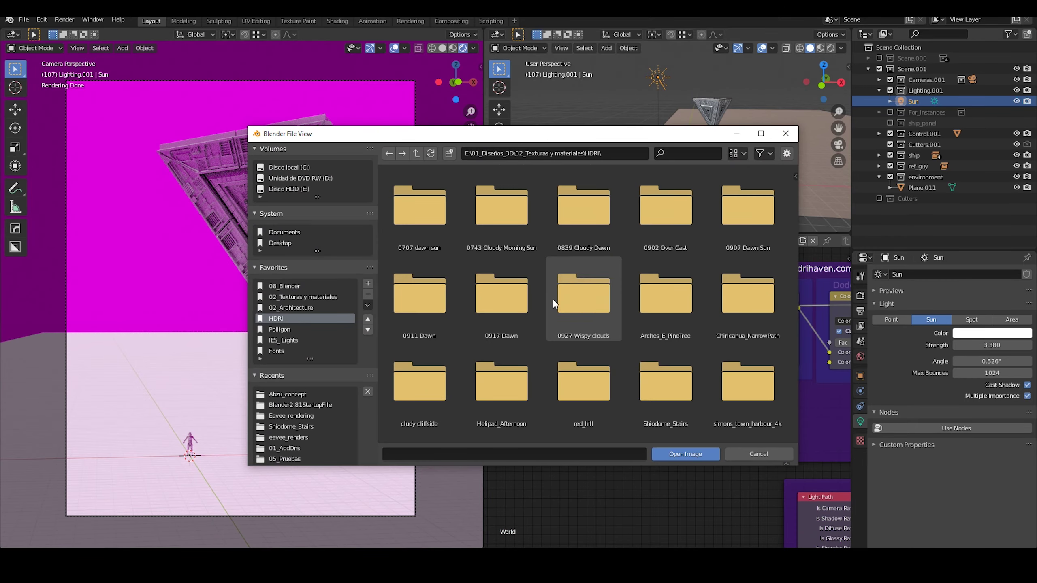
scroll(553, 299, down, 6)
double_click(553, 298)
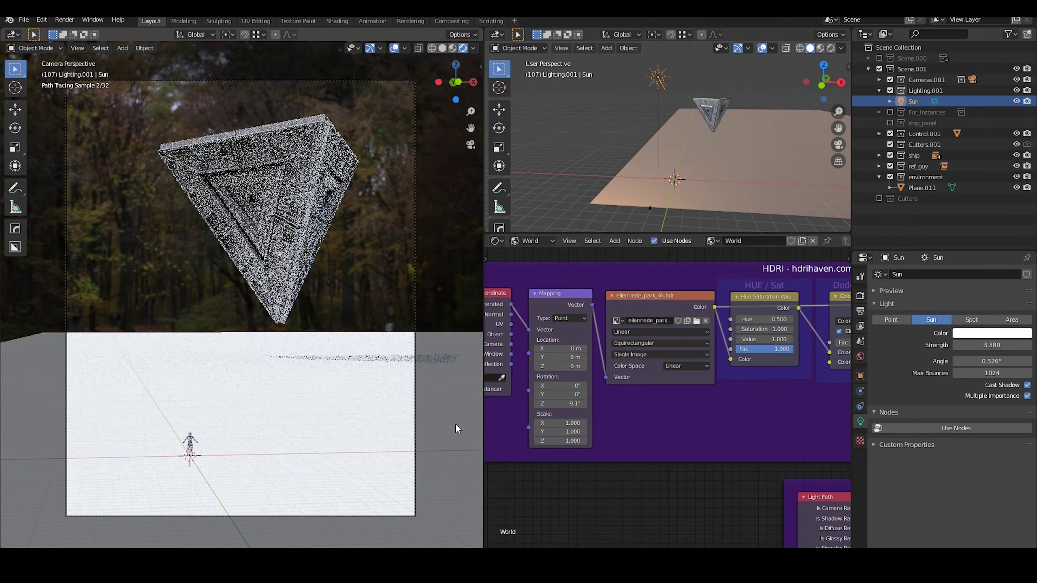
- Give the floor plane's material a dark green base colour
click(310, 413)
click(531, 240)
click(535, 264)
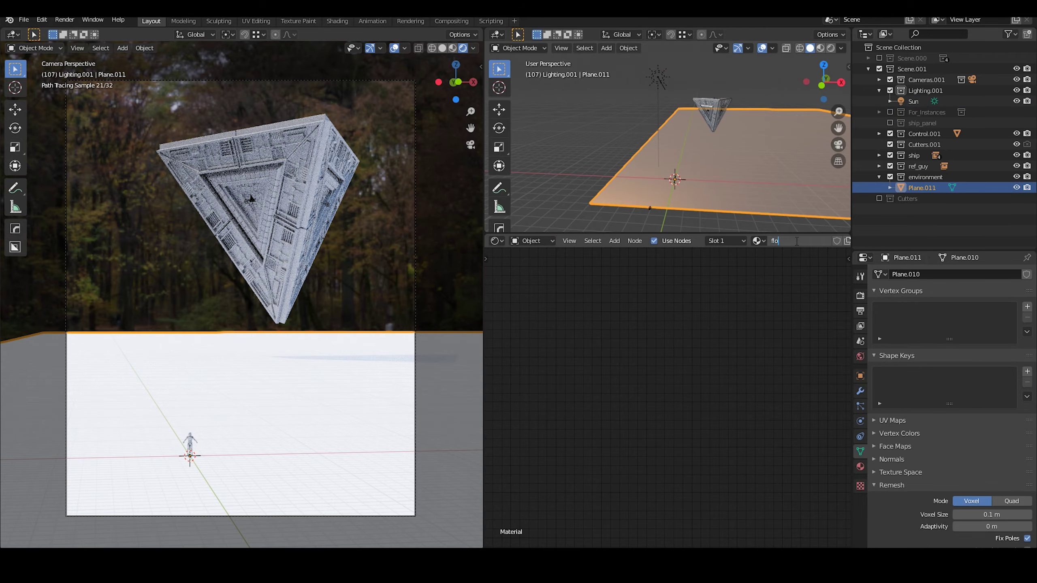
key(Home)
click(712, 309)
click(708, 204)
drag(763, 184, 763, 229)
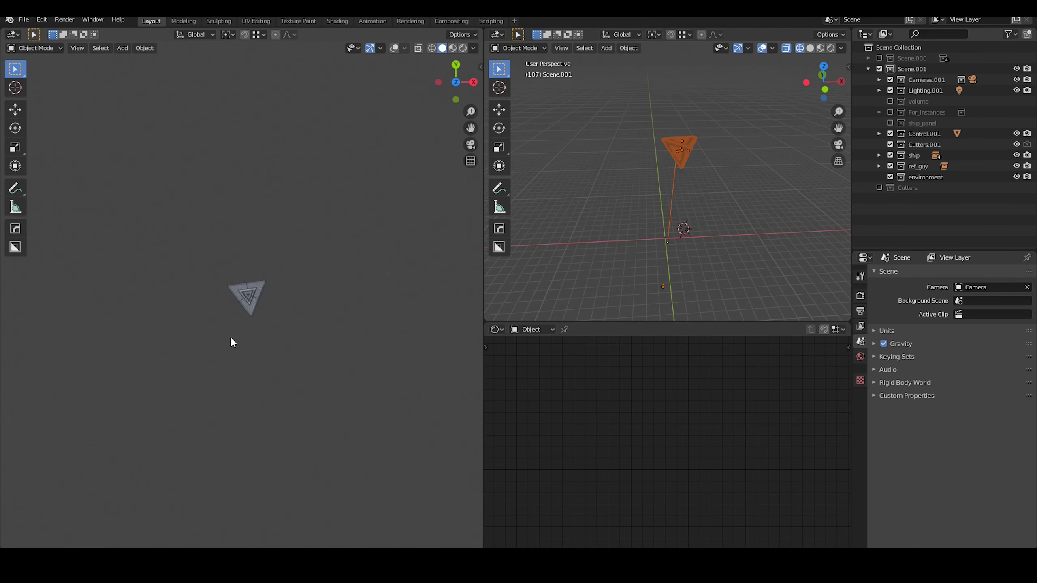
- Move the ship overhead (−38.2 m X, −136 m Y) and view through the camera
key(z)
click(274, 420)
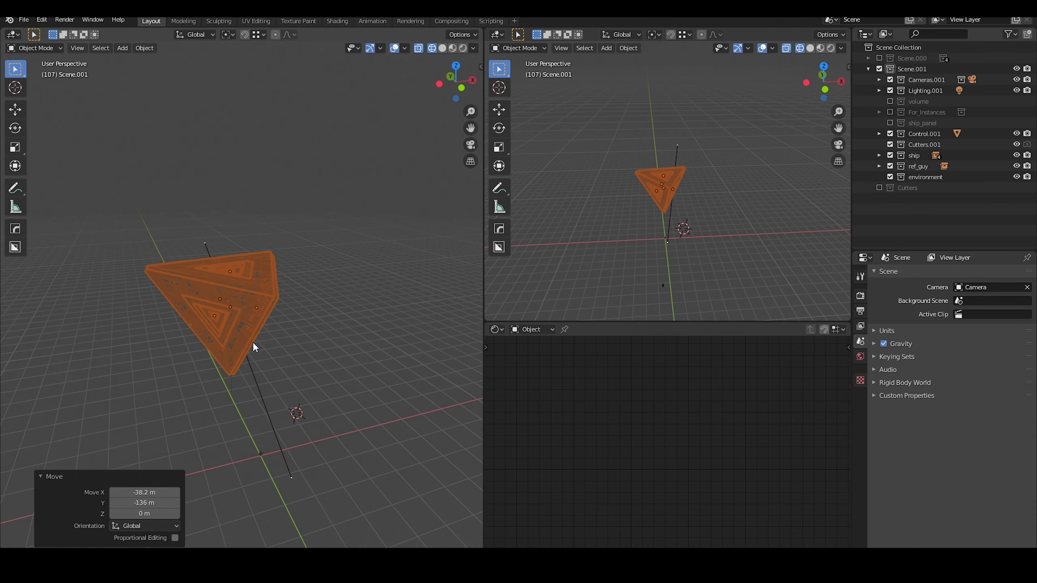
key(KP_0)
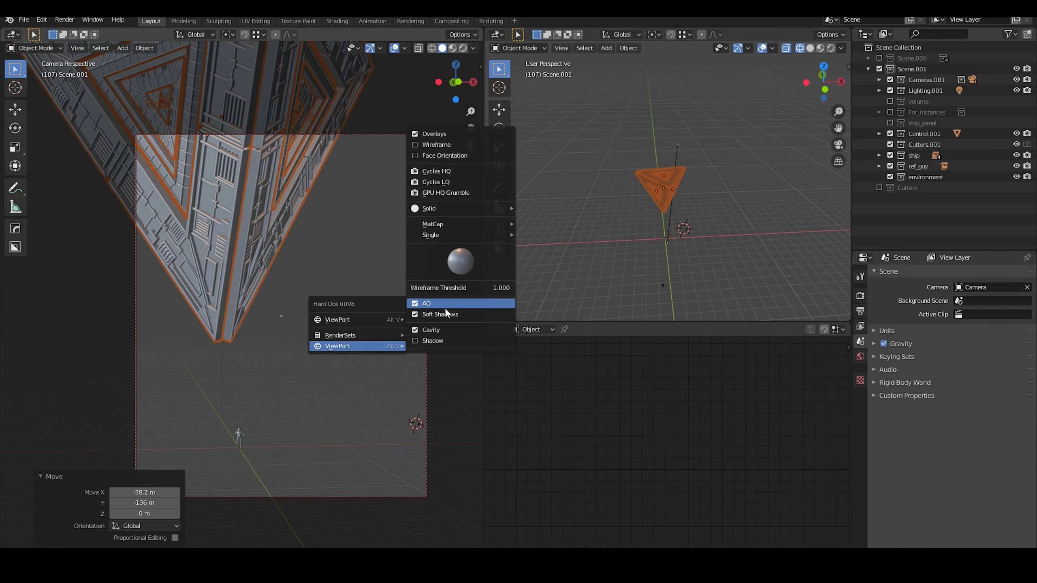
click(245, 445)
- Fly the camera view toward the stormtrooper to reframe the shot
key(w)
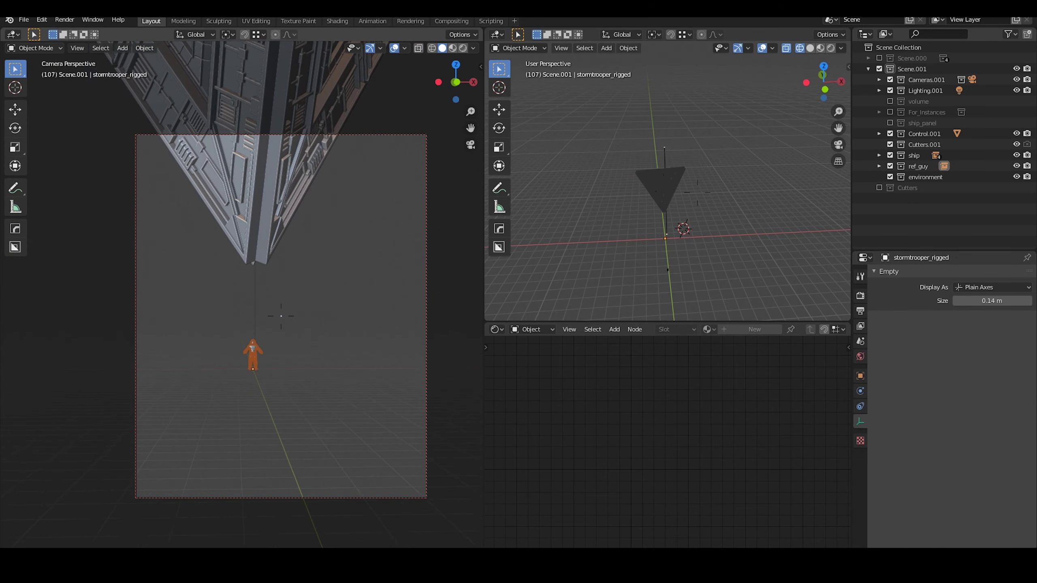
key(Return)
click(860, 295)
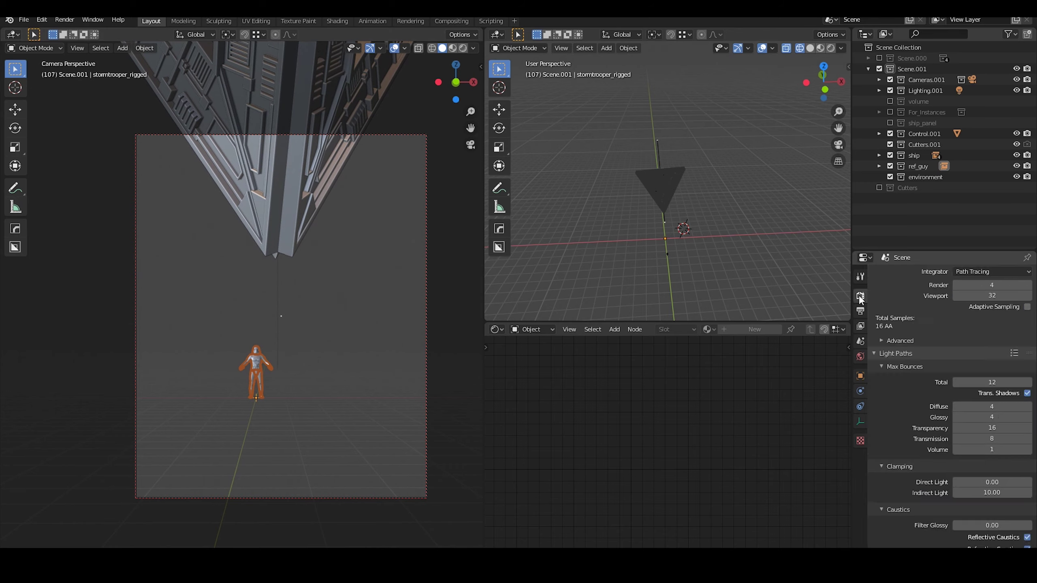
click(860, 311)
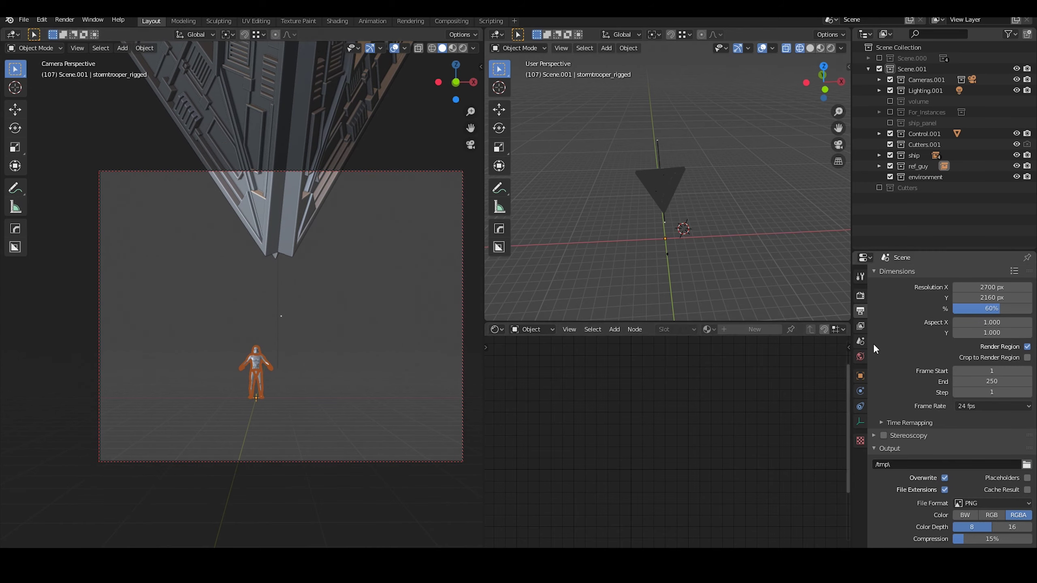
key(KP_0)
- Add a stretched floor plane under the stormtrooper and refine the camera framing
click(319, 342)
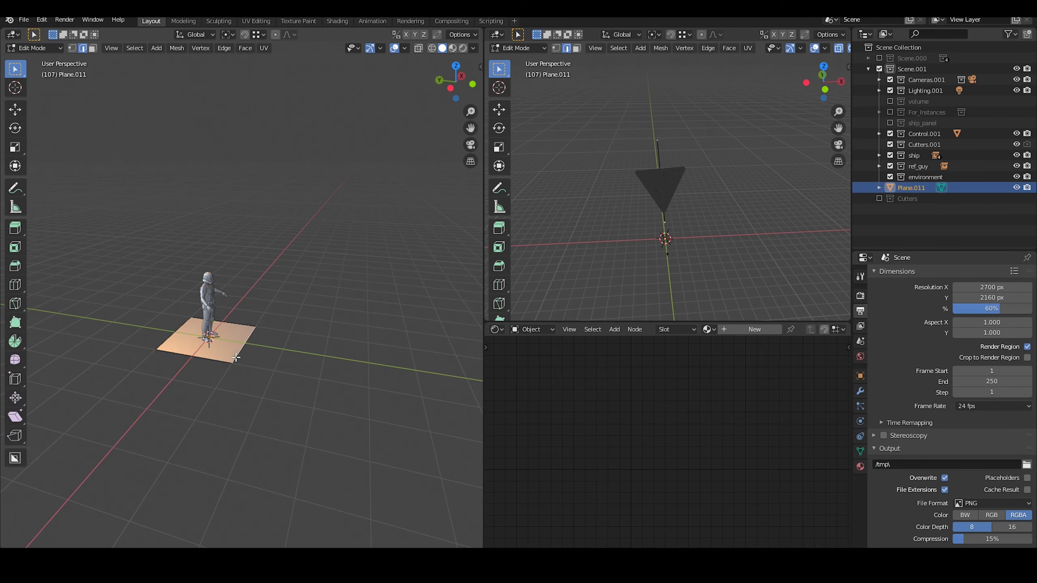
click(460, 449)
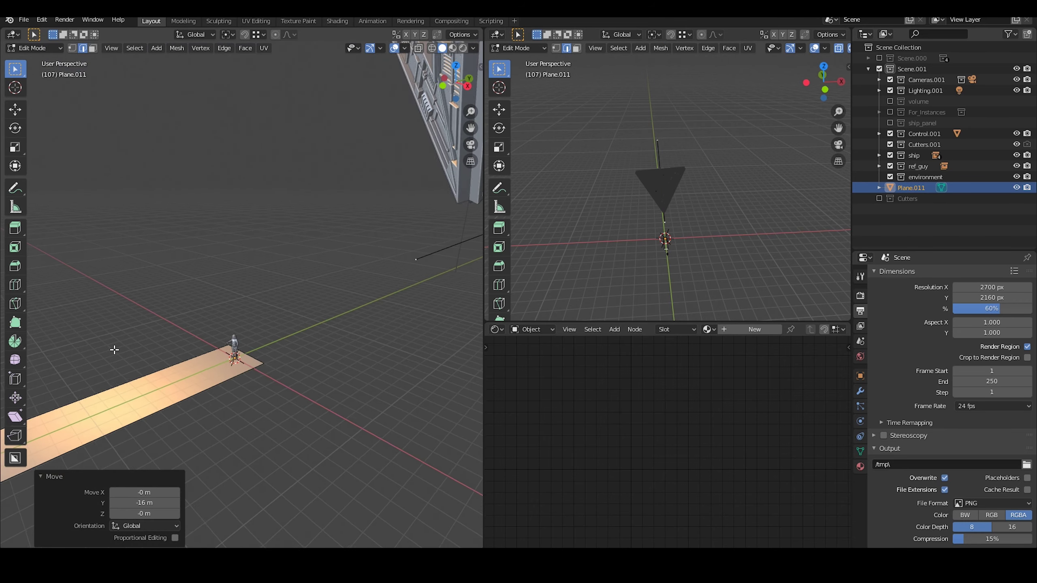
key(Tab)
key(KP_0)
key(shift+grave)
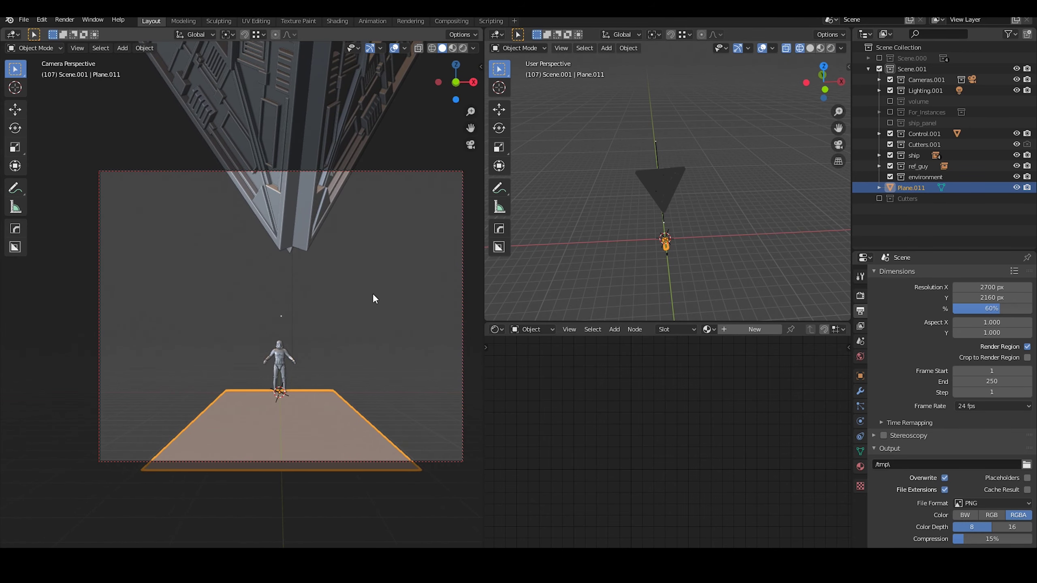
shift+middle_drag(375, 299, 342, 299)
- Set the render resolution to 2160 × 2700 portrait
text(2160)
key(Tab)
text(2700)
key(Return)
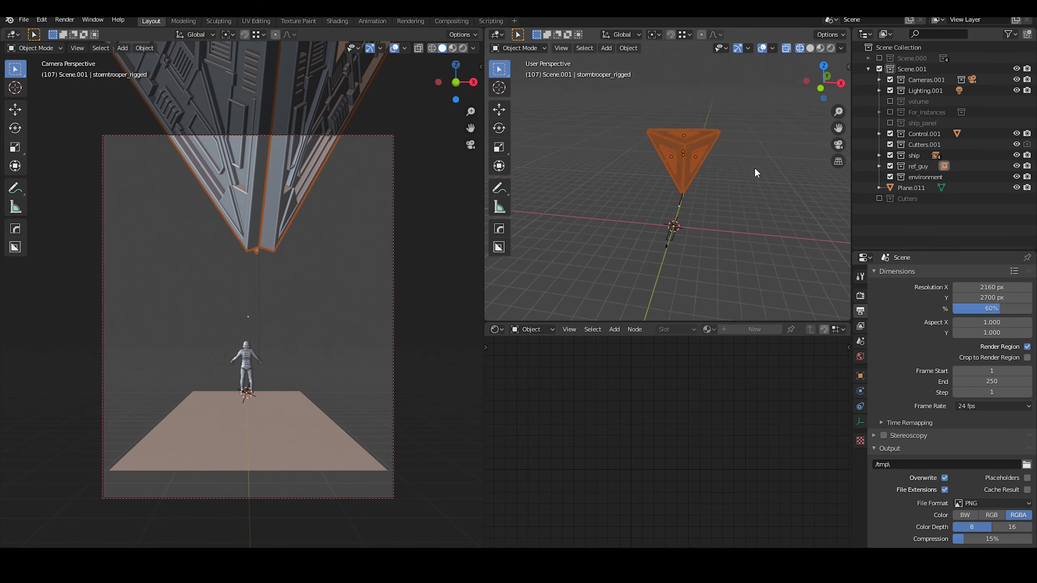
- Rotate the selected object around Z and raise the point light vertically
key(r)
click(682, 230)
middle_drag(682, 231, 650, 172)
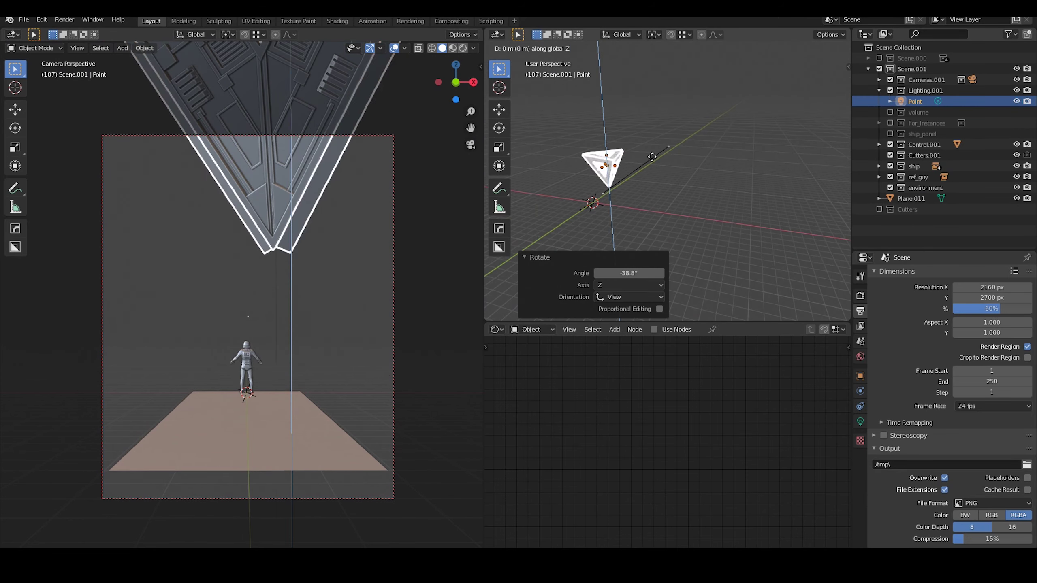
key(g)
key(z)
click(644, 125)
click(654, 143)
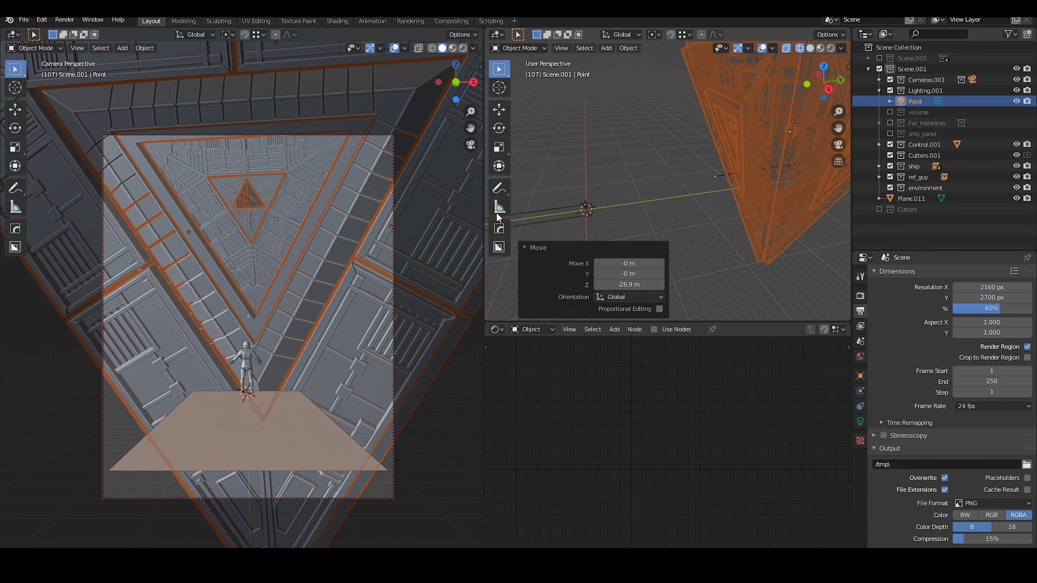
key(alt+a)
middle_drag(653, 143, 631, 196)
- Add a Plain Axes empty to the ship
drag(583, 193, 584, 193)
key(KP_Decimal)
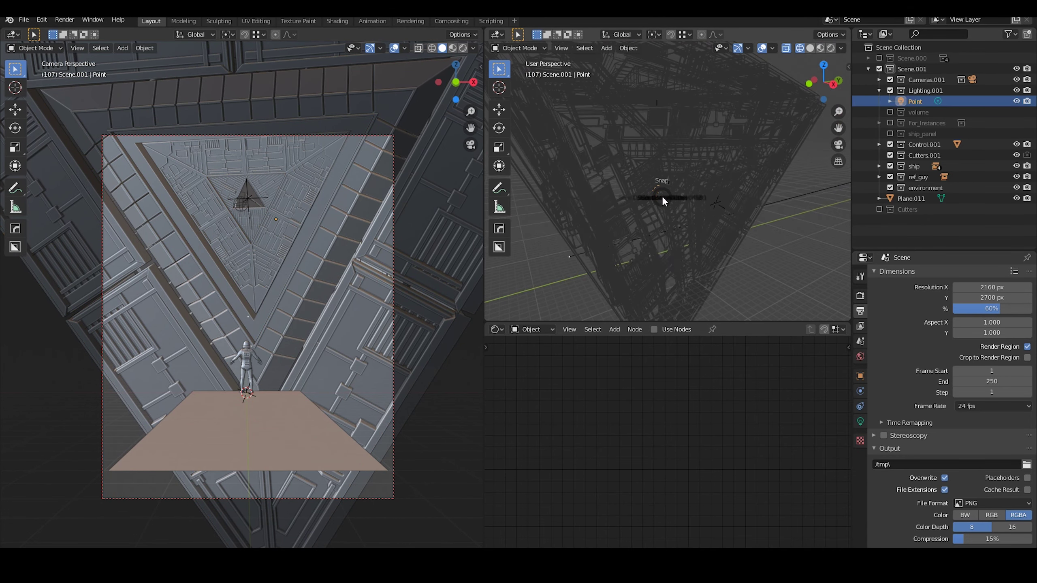
key(shift+a)
click(729, 317)
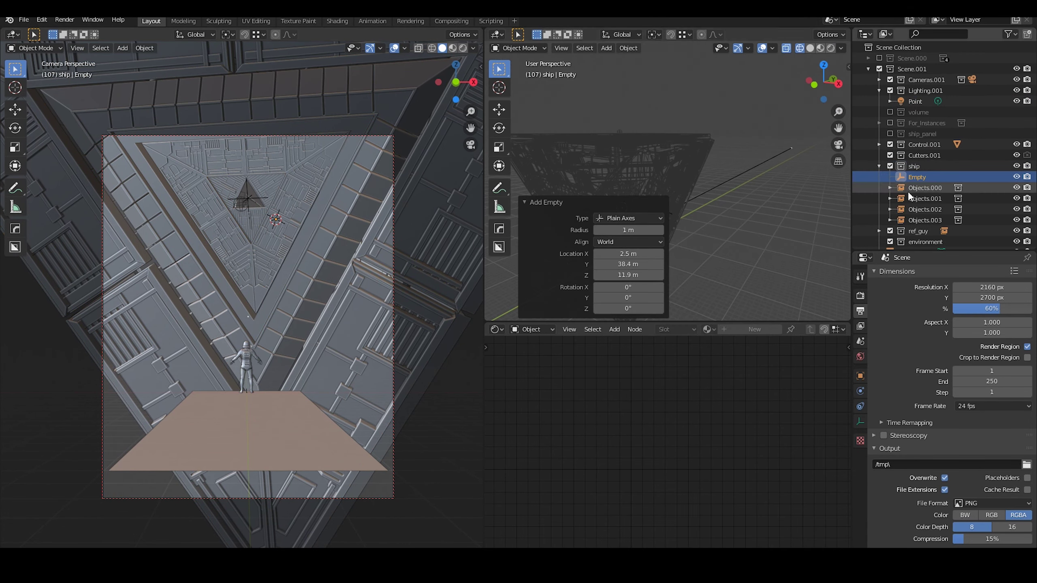
click(925, 220)
- Select the ship groups and look through the free camera
shift+click(915, 178)
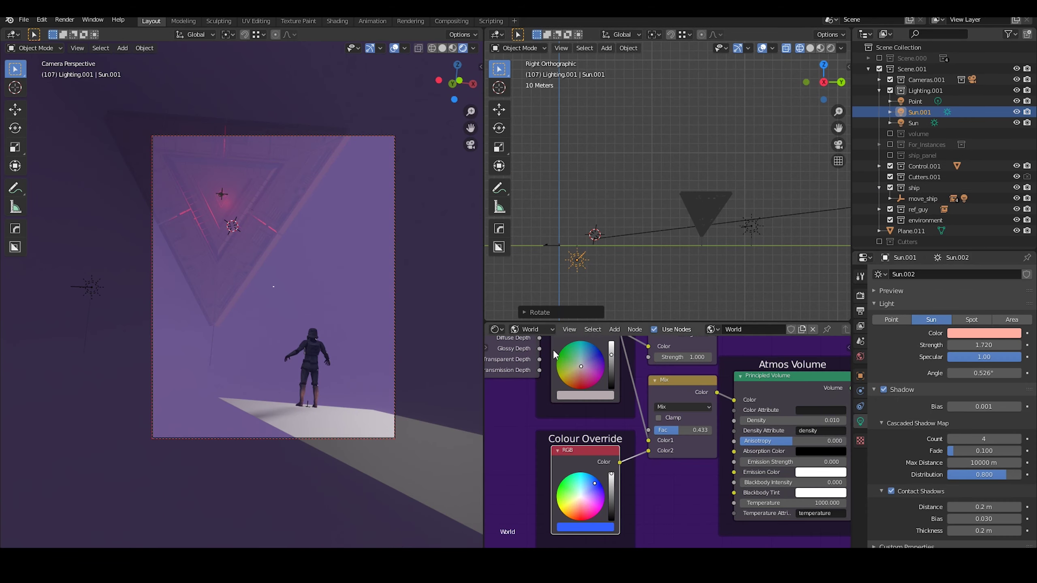
click(618, 232)
key(ctrl+KP_0)
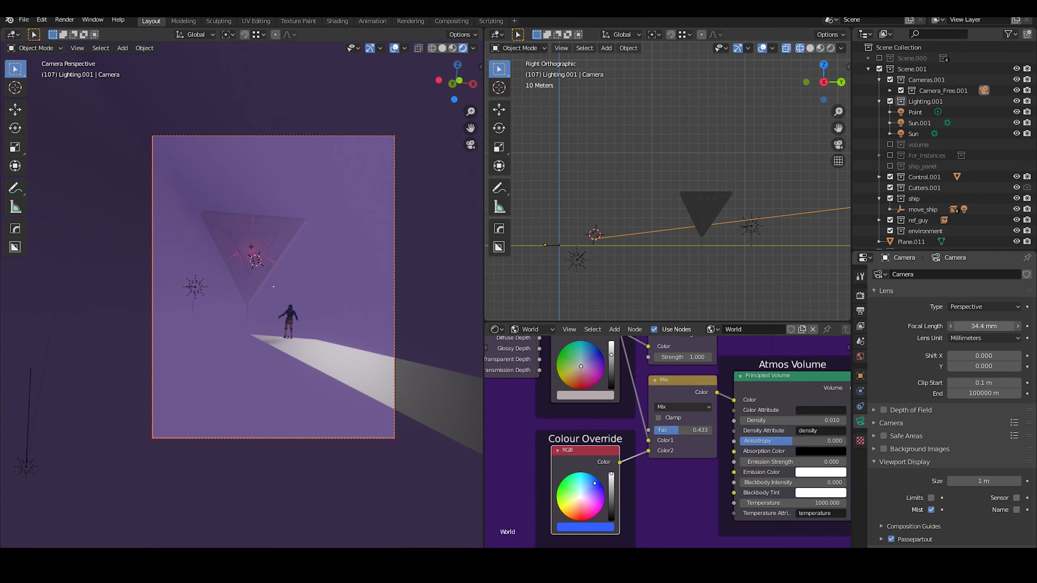
click(322, 360)
- Narrow the walkway floor by scaling it along X in Edit Mode
click(345, 412)
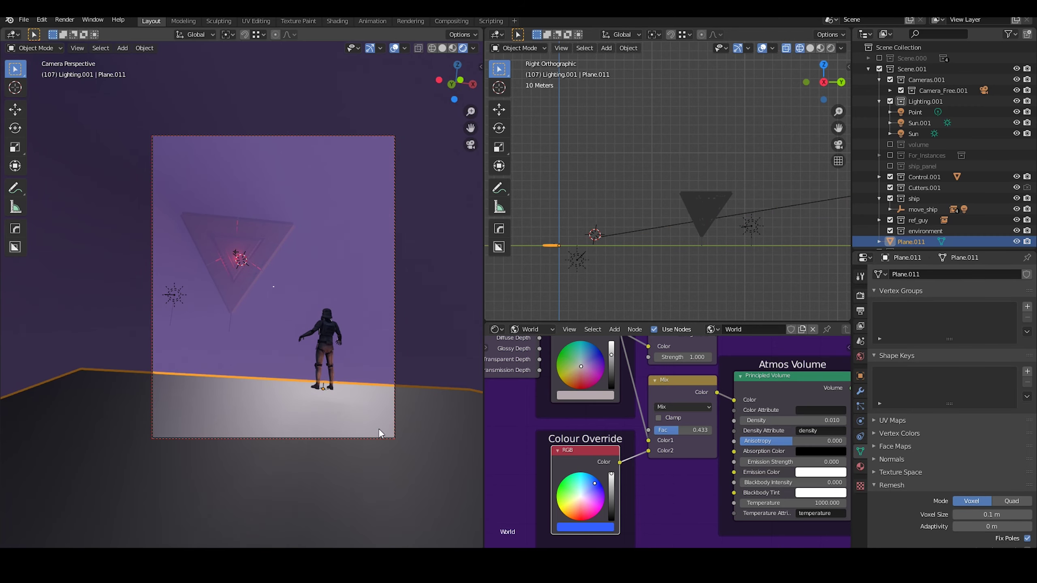
key(Tab)
key(s)
key(x)
key(x)
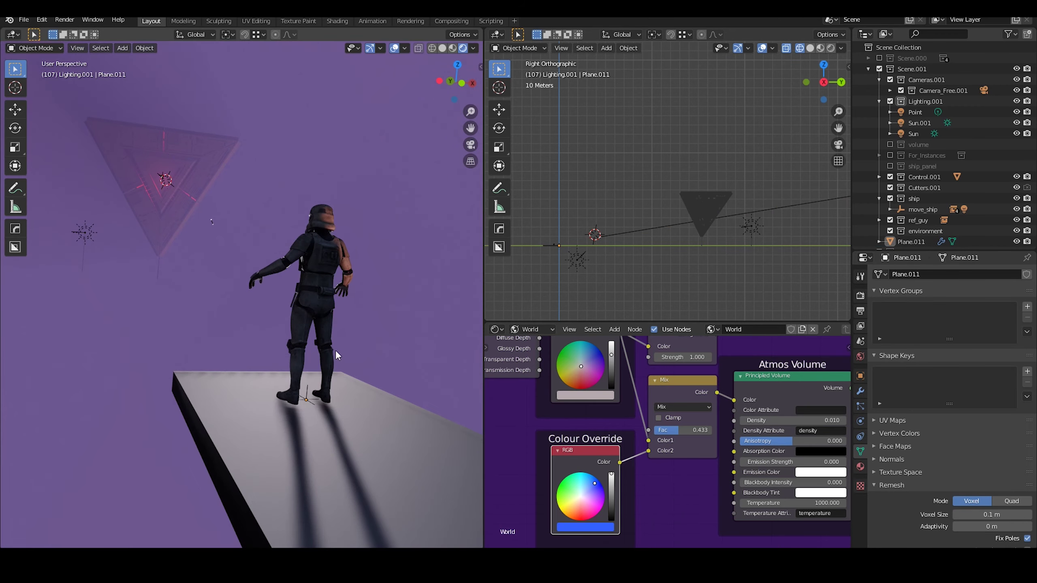
- Refine the suns' contact shadows and set the shadow cascade size to 4096 px
click(81, 229)
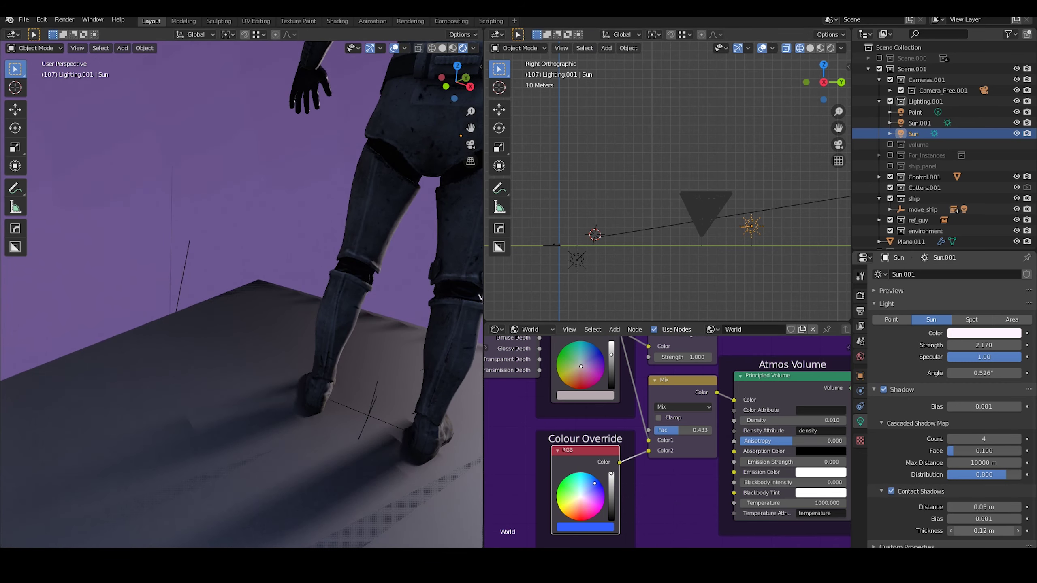
mouse_move(261, 409)
middle_down()
mouse_move(289, 463)
mouse_move(245, 409)
middle_up()
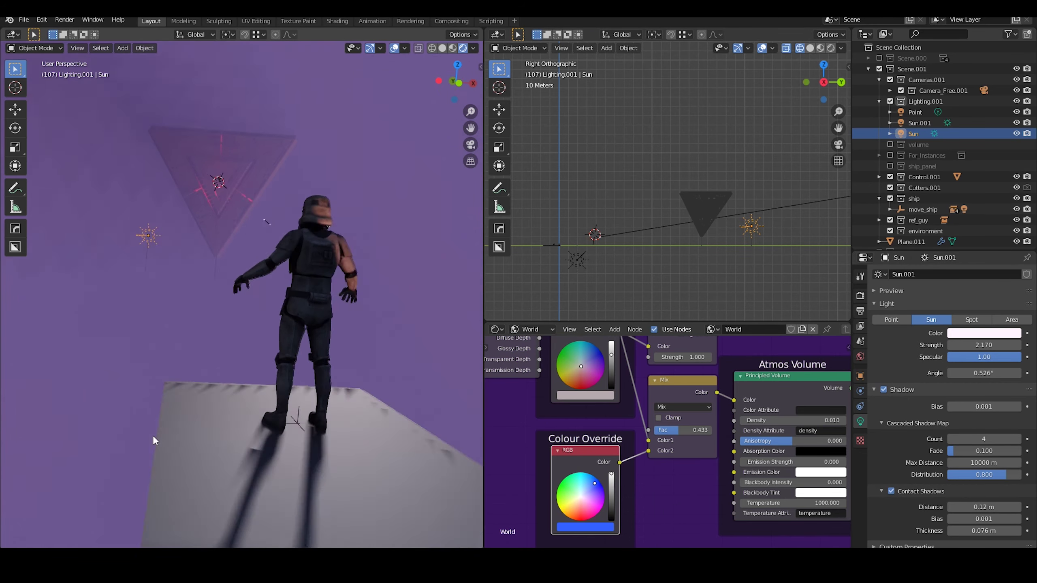
click(920, 123)
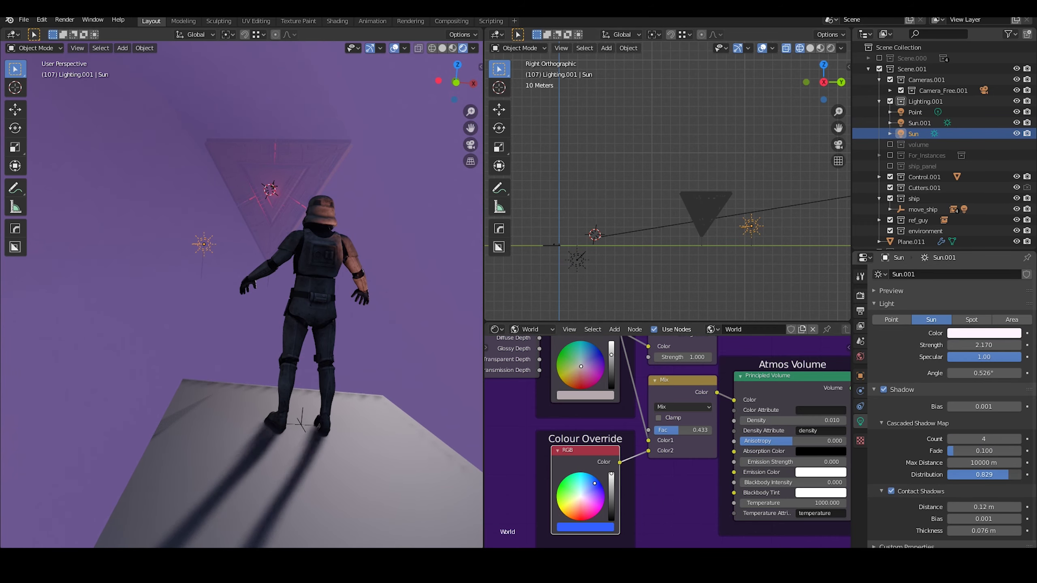
click(860, 295)
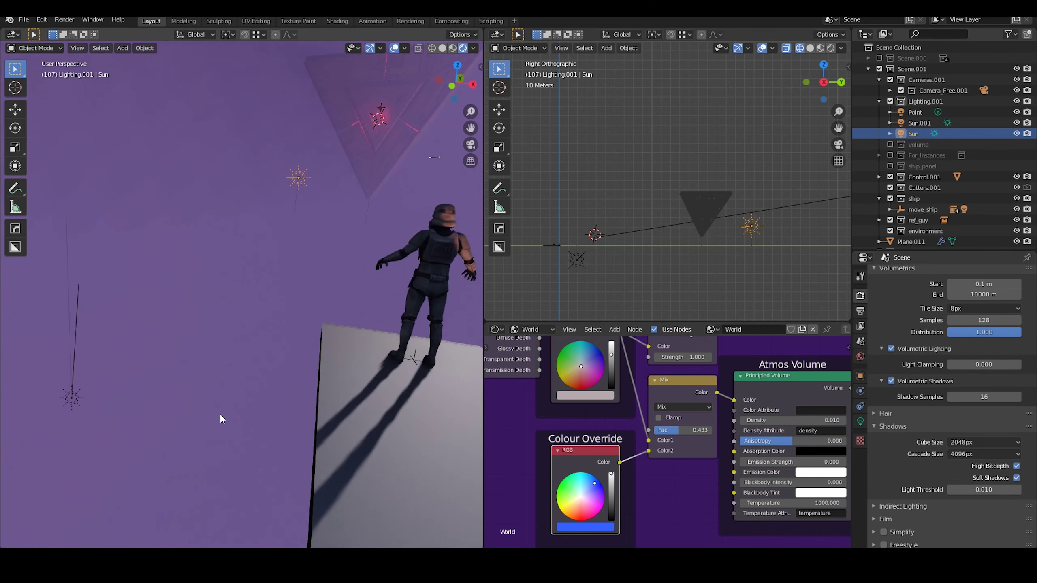
key(KP_0)
- Rotate the camera and lower move_ship along Z
click(916, 214)
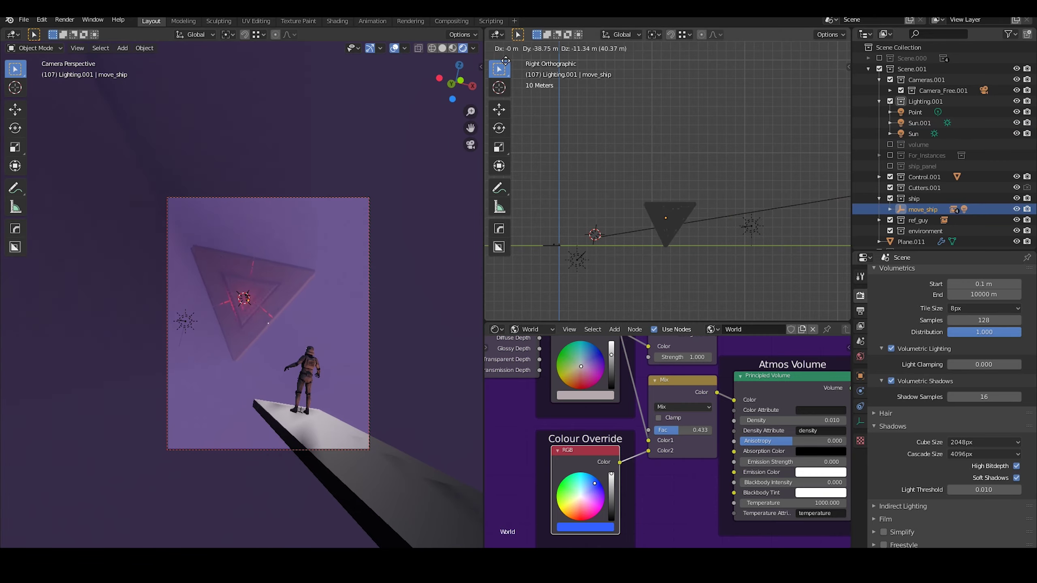
click(676, 259)
middle_drag(685, 182, 703, 139)
key(g)
key(z)
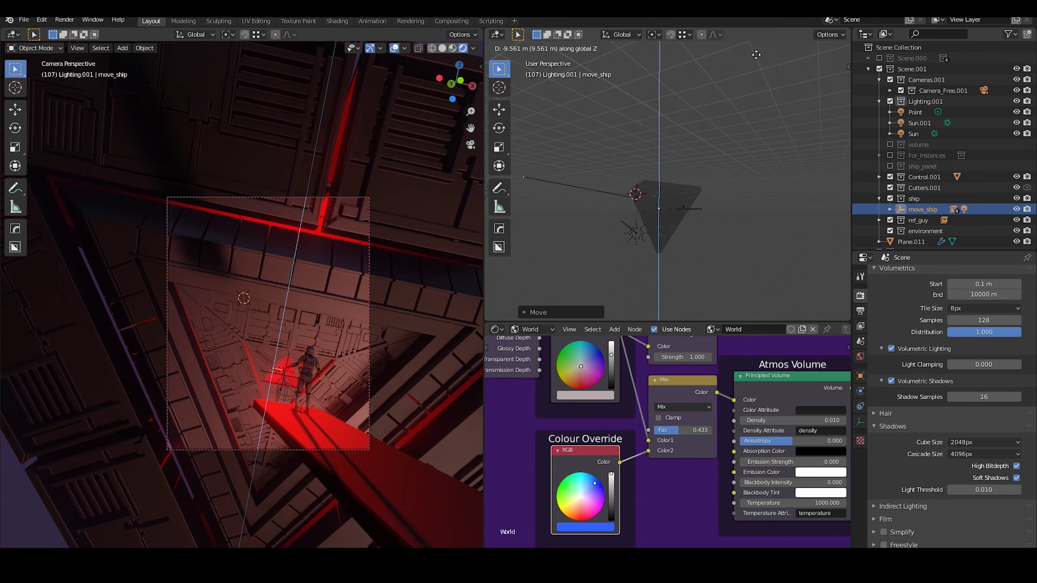
click(386, 213)
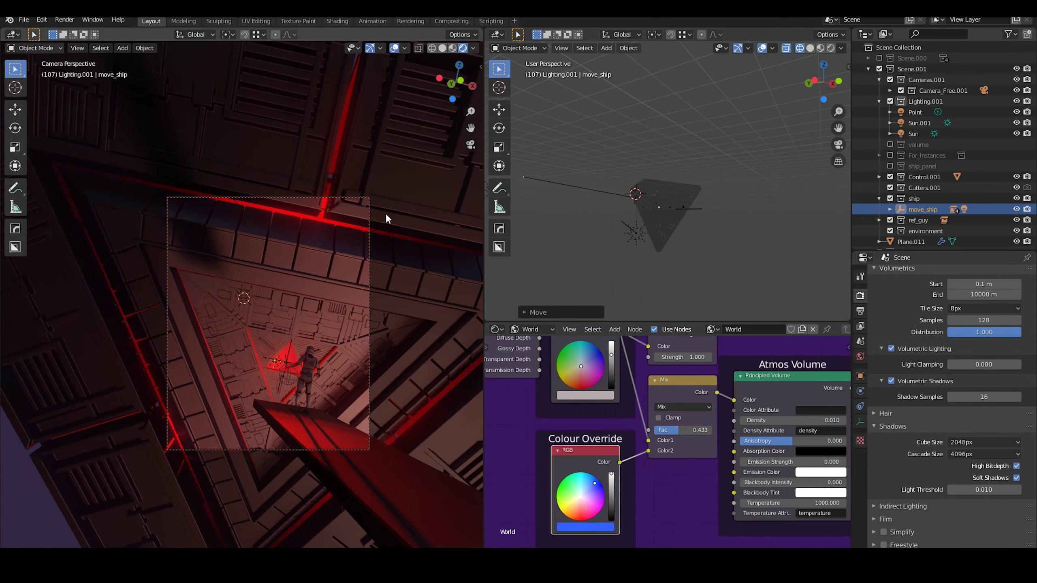
- View the camera shot with the ship's red-lit underside above the stormtrooper
middle_drag(385, 213, 287, 381)
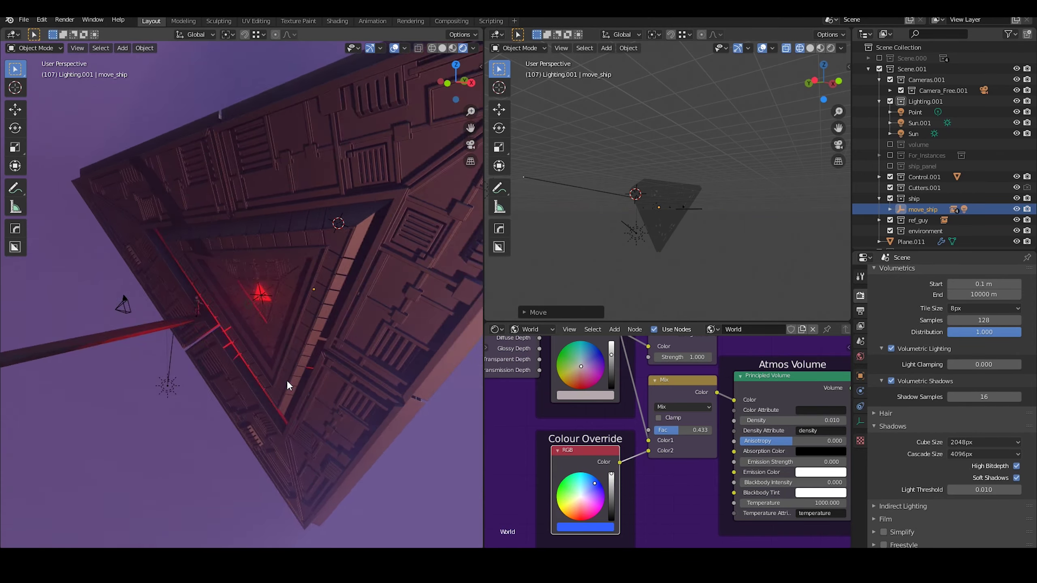
click(124, 304)
key(KP_0)
click(861, 311)
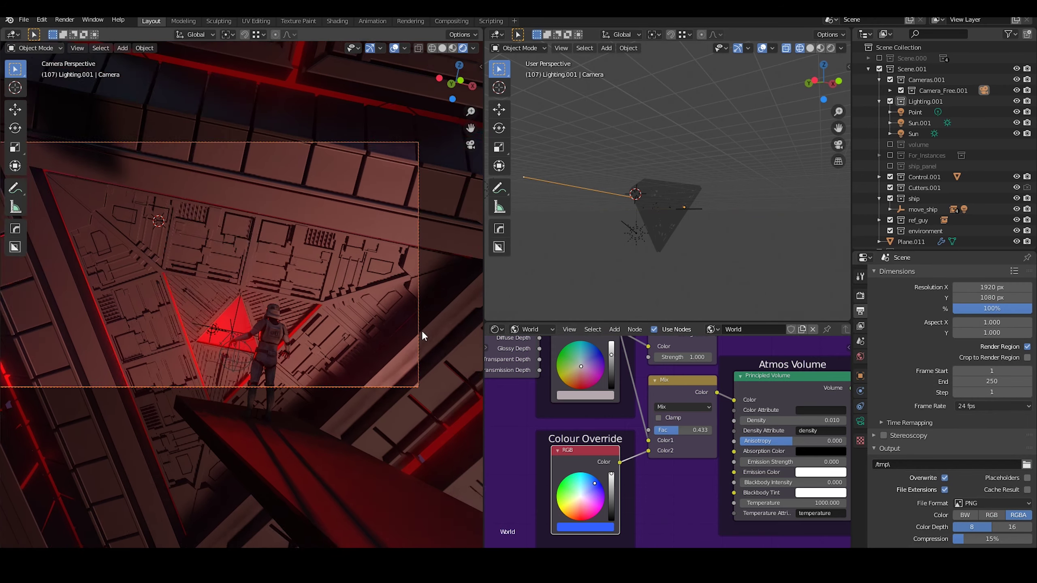
- Reframe the camera and clear the Sun lamp's rotation
right_click(316, 363)
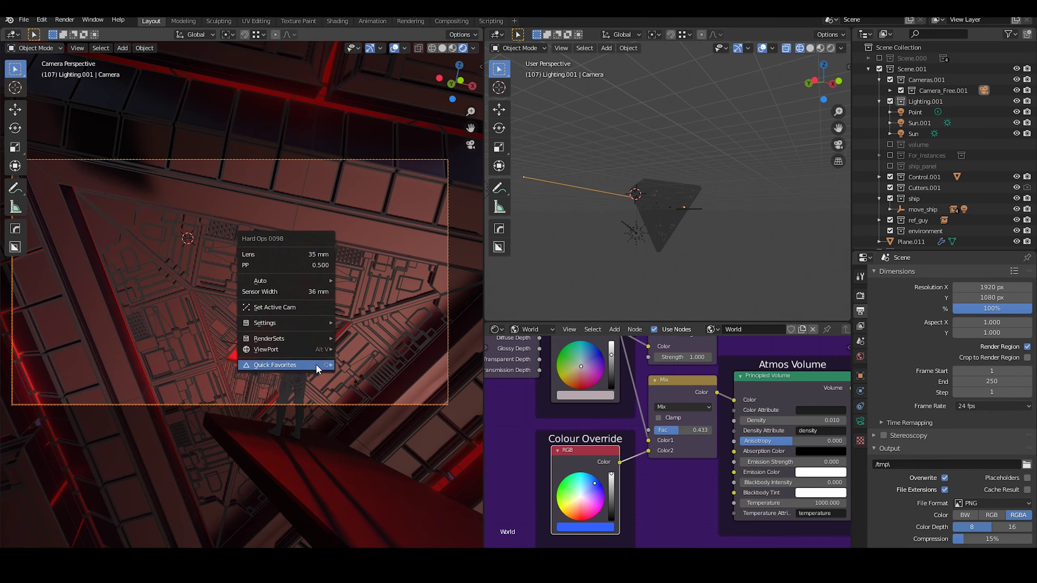
click(316, 364)
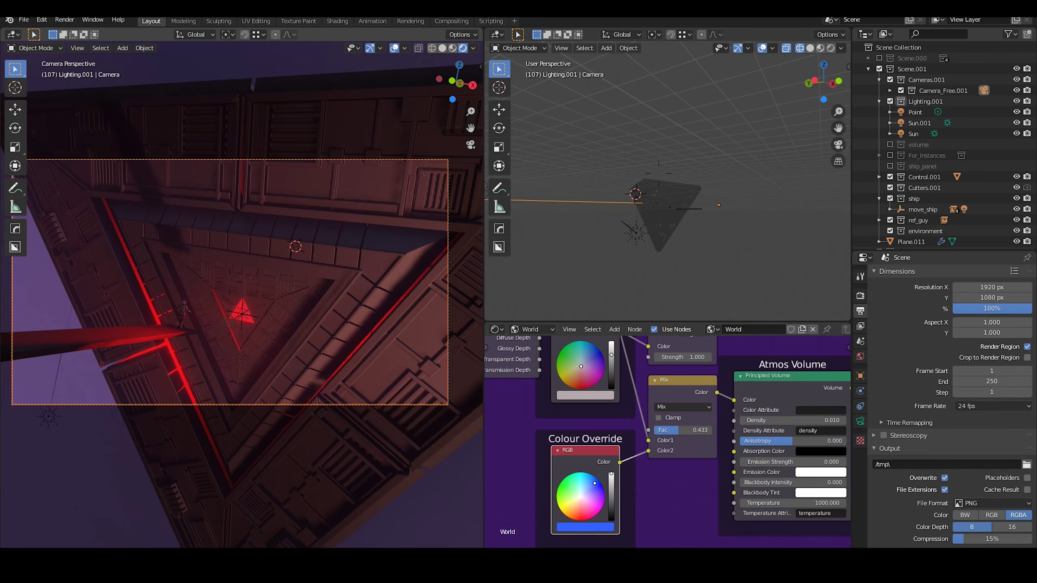
click(195, 340)
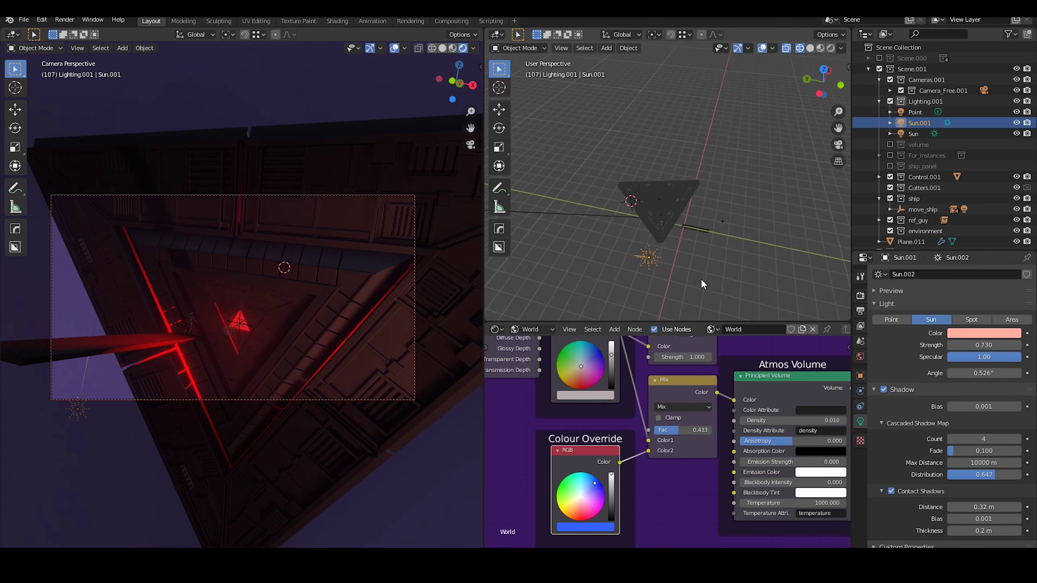
scroll(734, 241, down, 3)
click(914, 133)
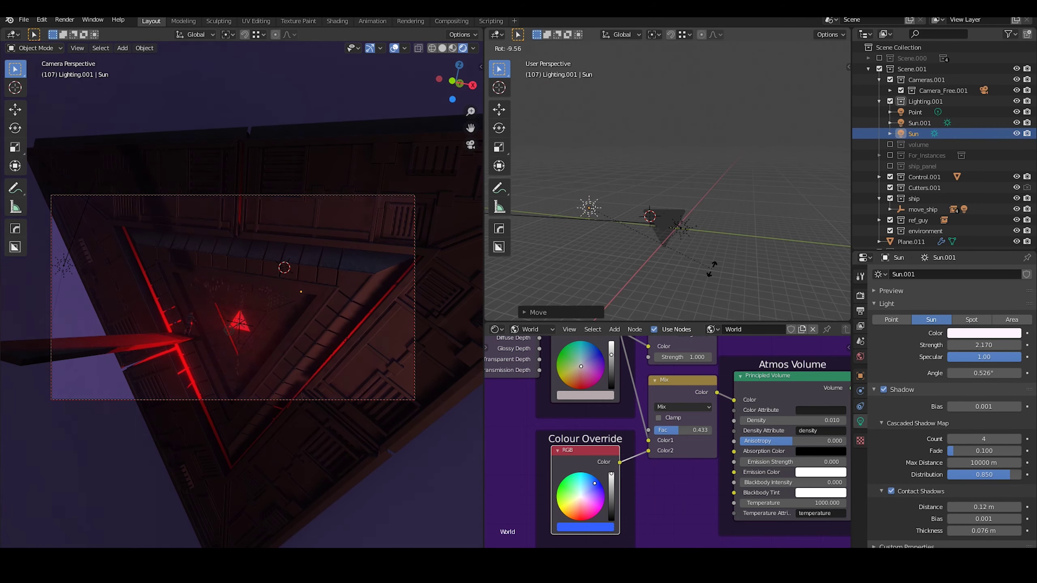
key(alt+r)
- Move move_ship into the shot and lower the Mix Fac and Atmos Volume density
click(923, 209)
key(g)
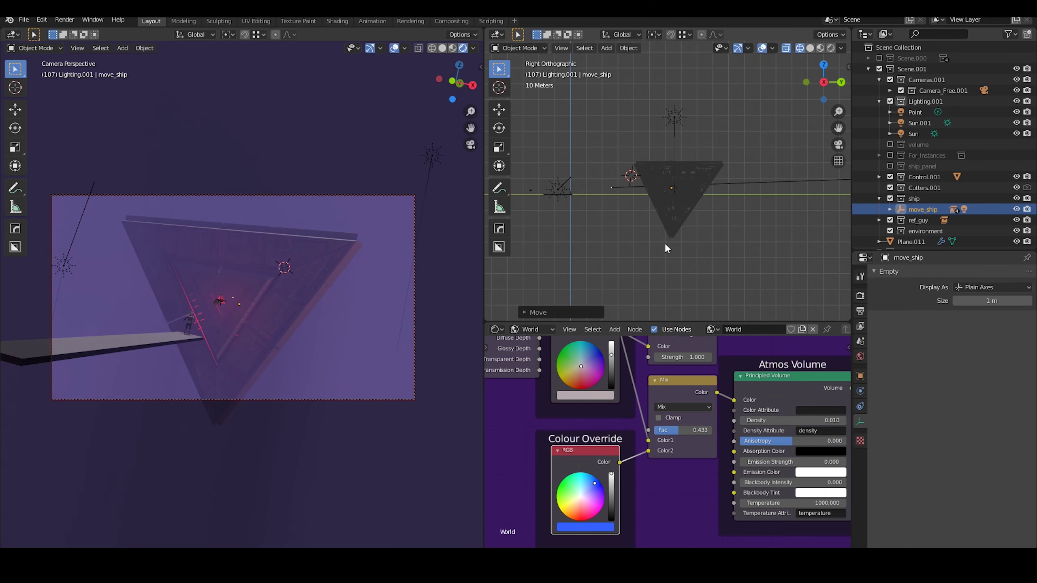
drag(690, 430, 674, 430)
drag(817, 420, 800, 421)
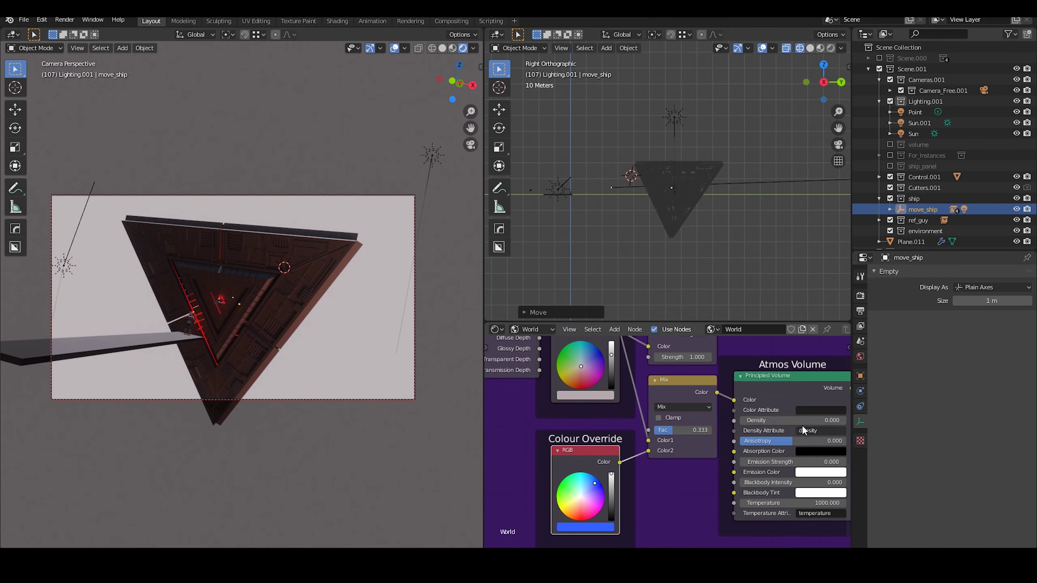
scroll(154, 387, up, 8)
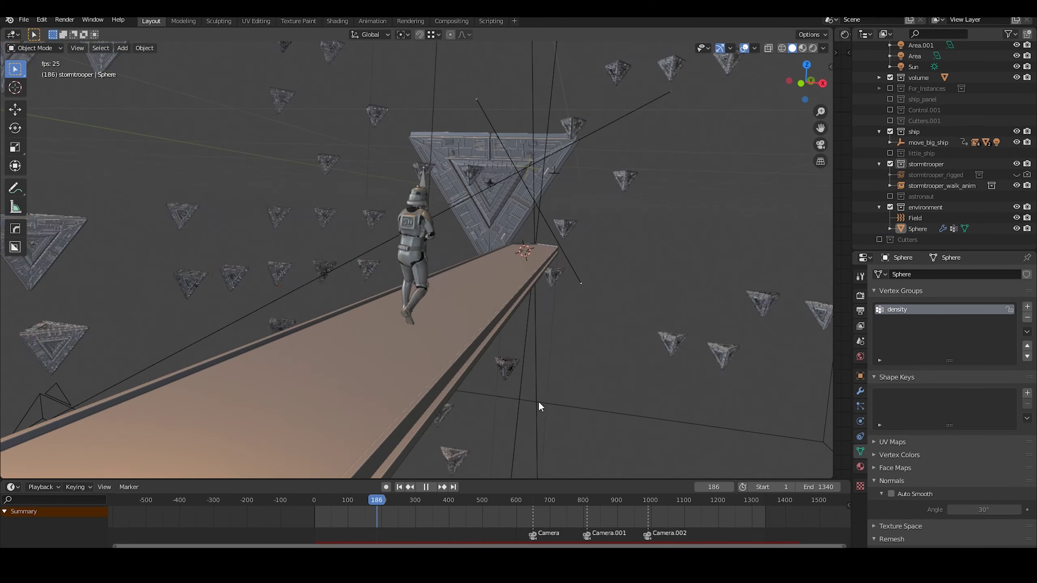
- Play the walkway animation in Rendered shading, stopping around frame 444
key(space)
key(z)
key(space)
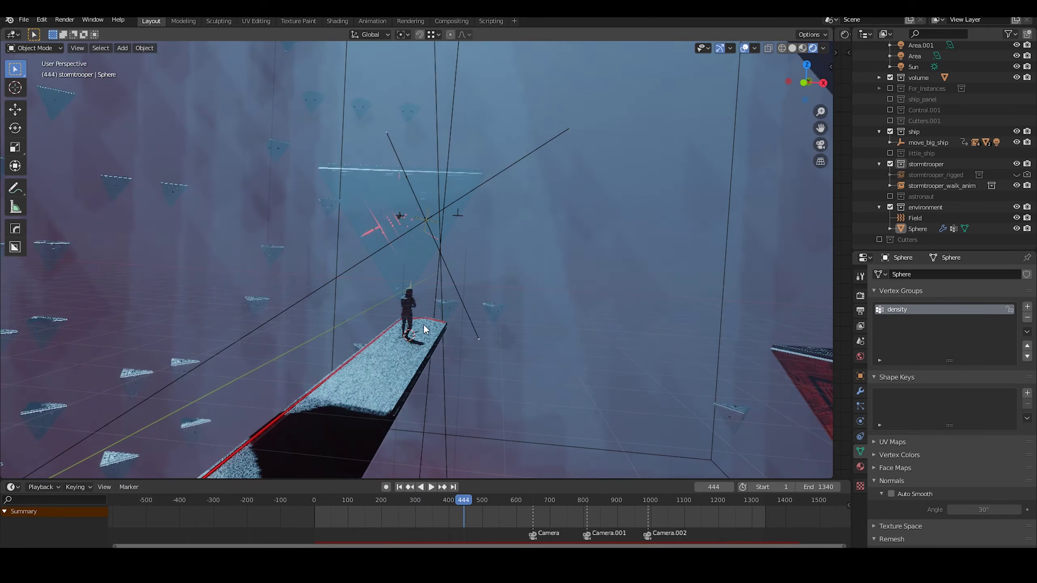
key(space)
key(space)
key(space)
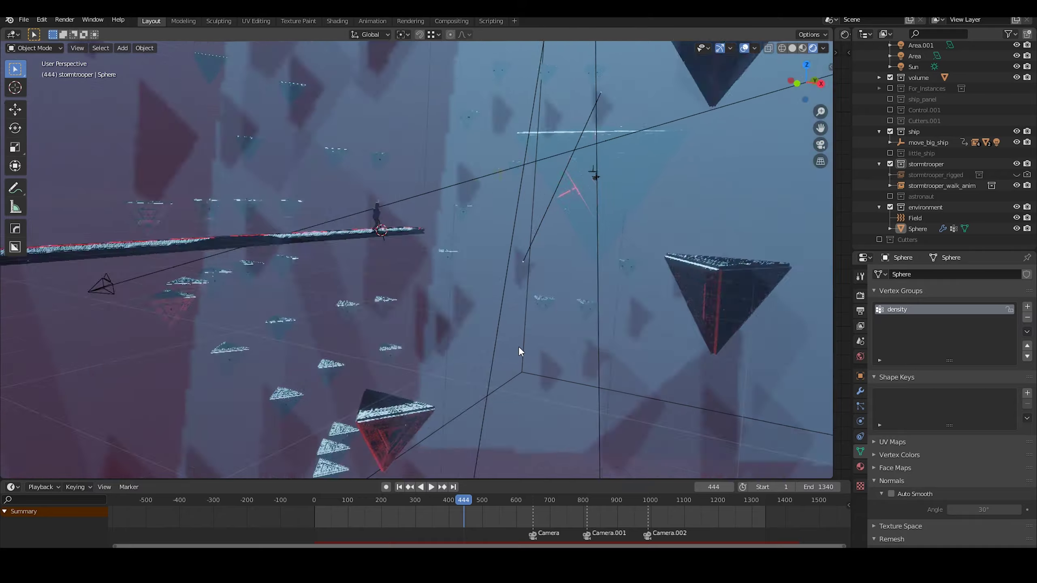
key(space)
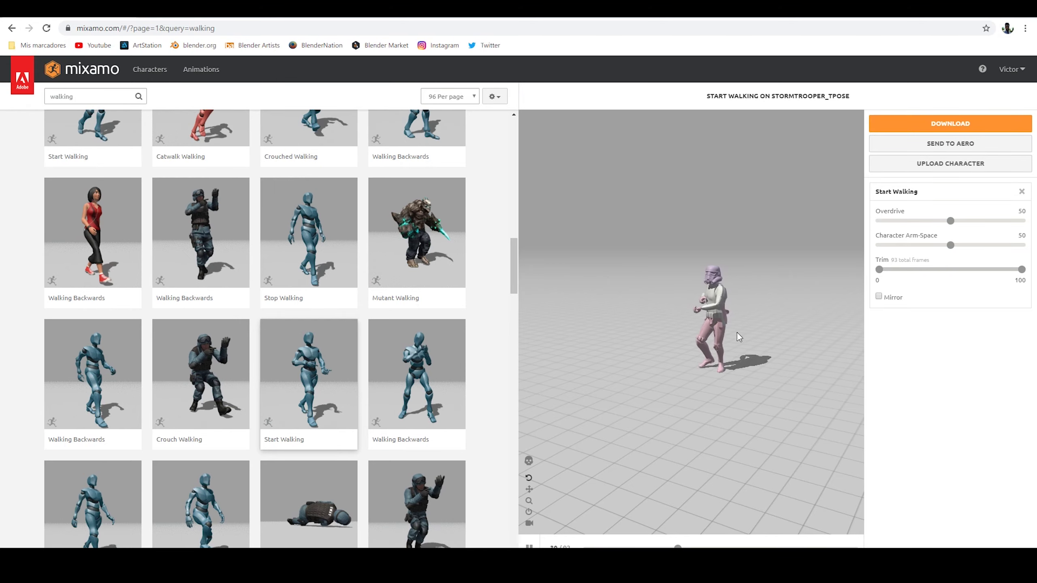
- Orbit the Mixamo preview around the stormtrooper to compare walking animations
drag(646, 425, 734, 420)
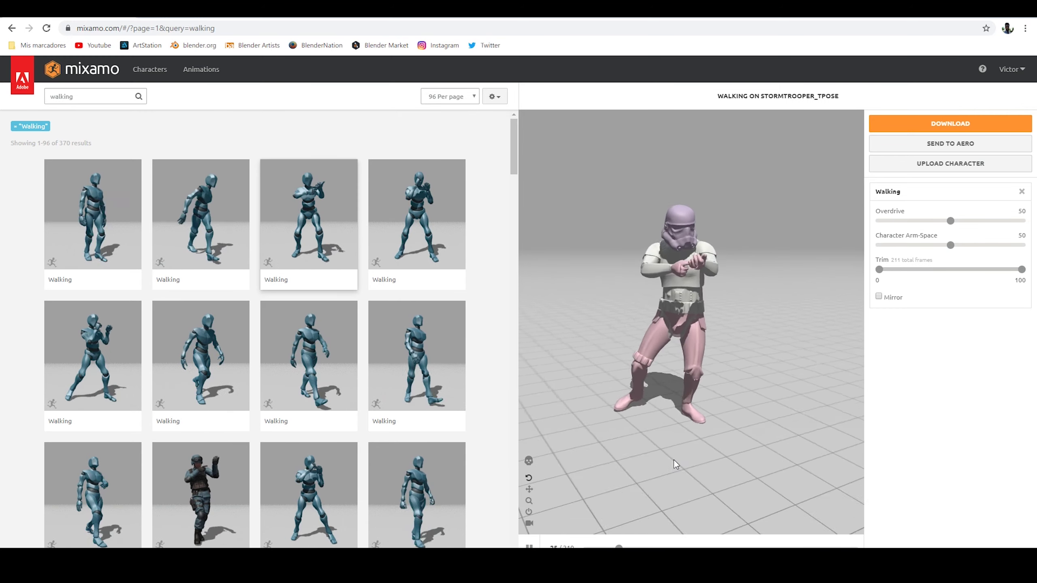
drag(702, 458, 765, 455)
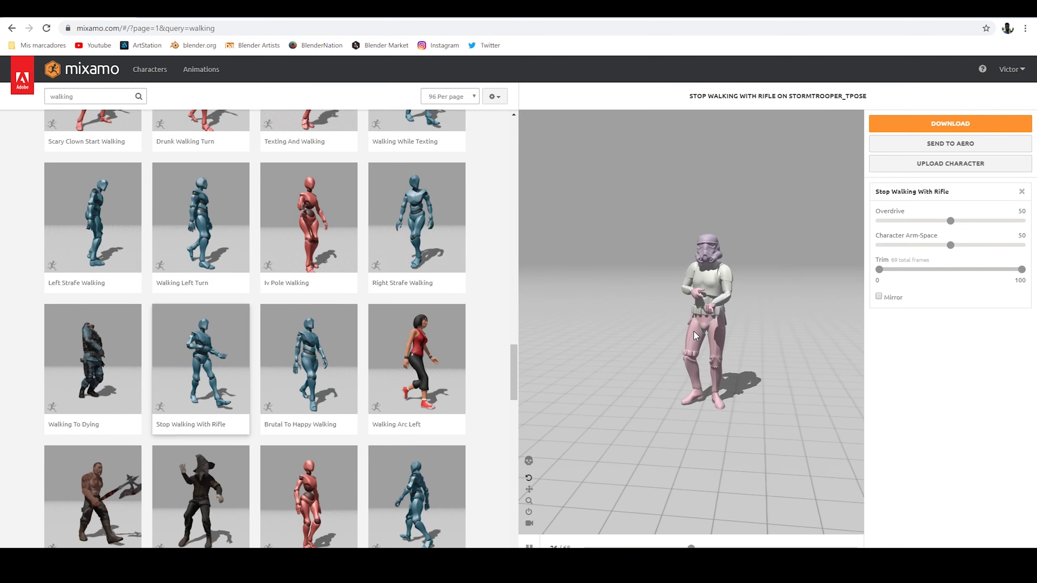
scroll(675, 423, up, 3)
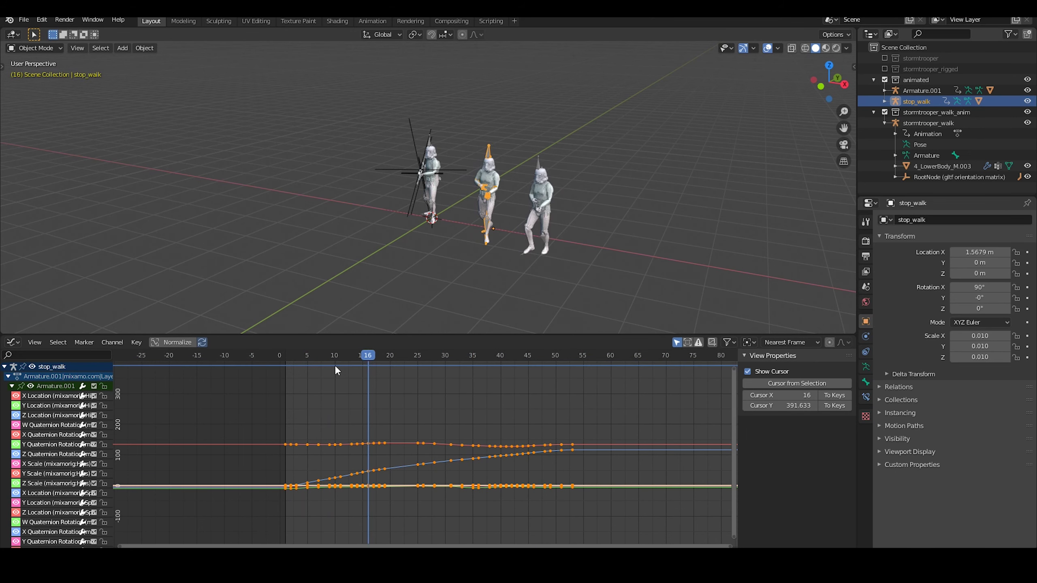
- Copy the stop_walk keyframe curves and scrub the walk animation near frames 400–470
right_click(338, 473)
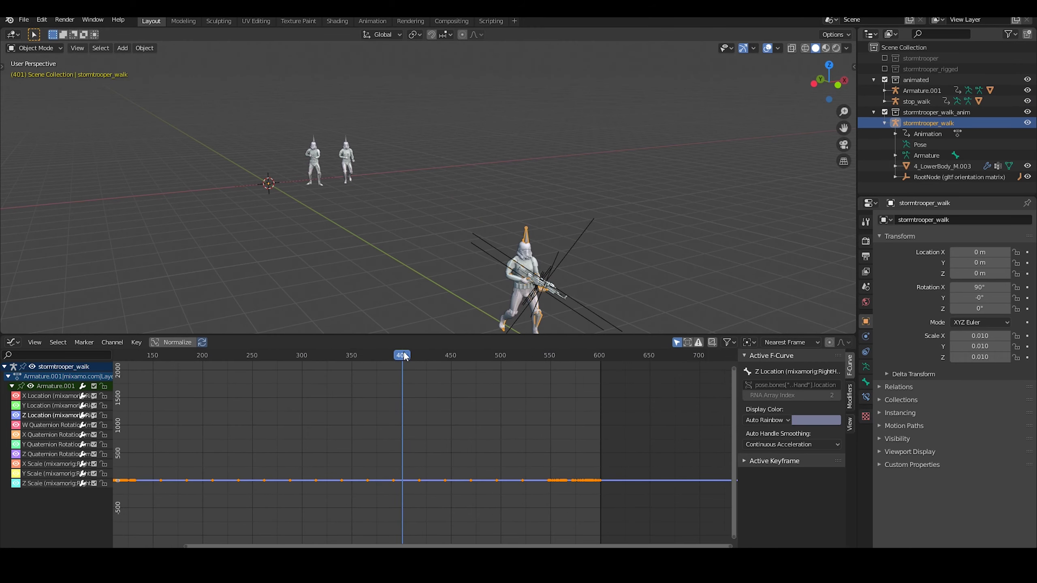
drag(400, 355, 457, 354)
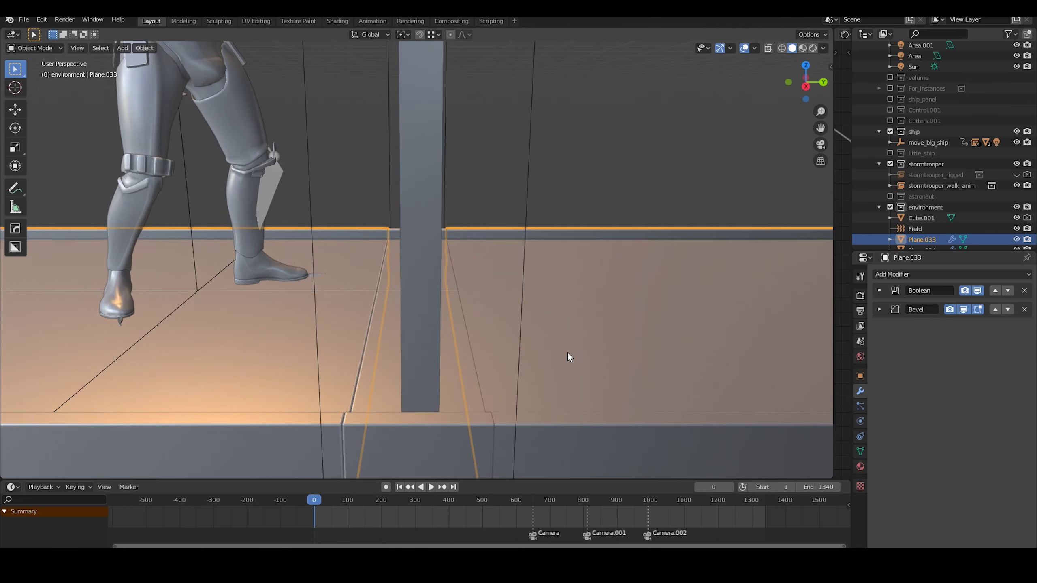
- Place the duplicated wall and frame both walls in view
click(530, 338)
scroll(431, 374, down, 5)
middle_drag(431, 374, 472, 375)
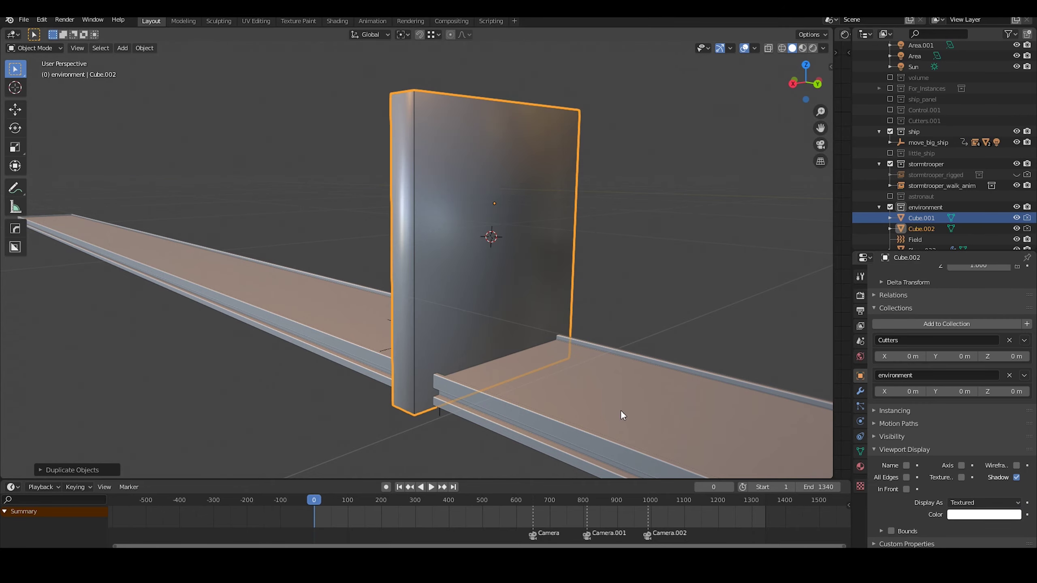
middle_drag(598, 341, 438, 199)
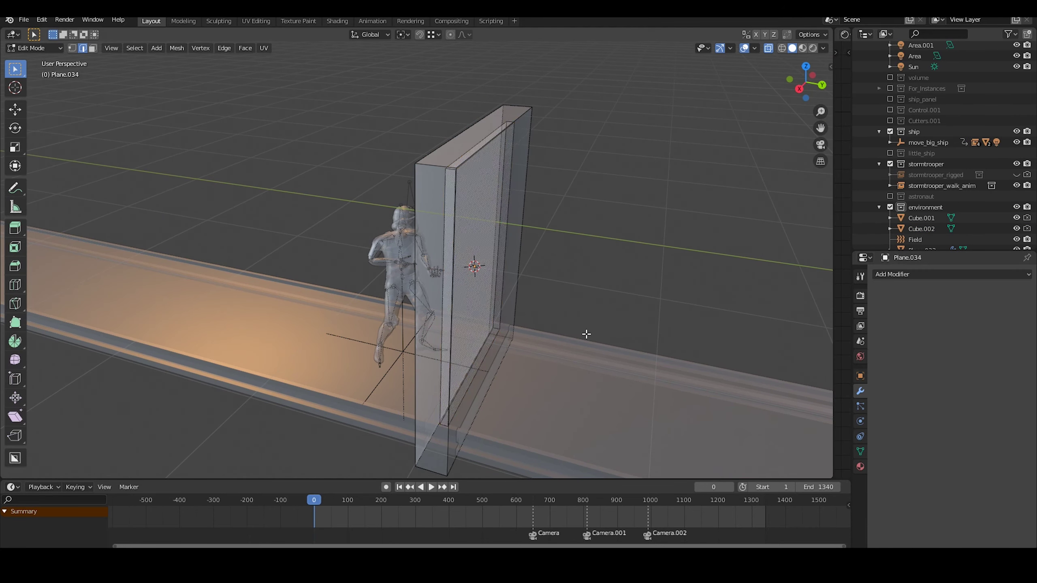
shift+click(470, 266)
key(KP_Decimal)
- Cut a doorway through the back wall Plane.034 with a Hard Ops Boolean
key(q)
mouse_move(516, 142)
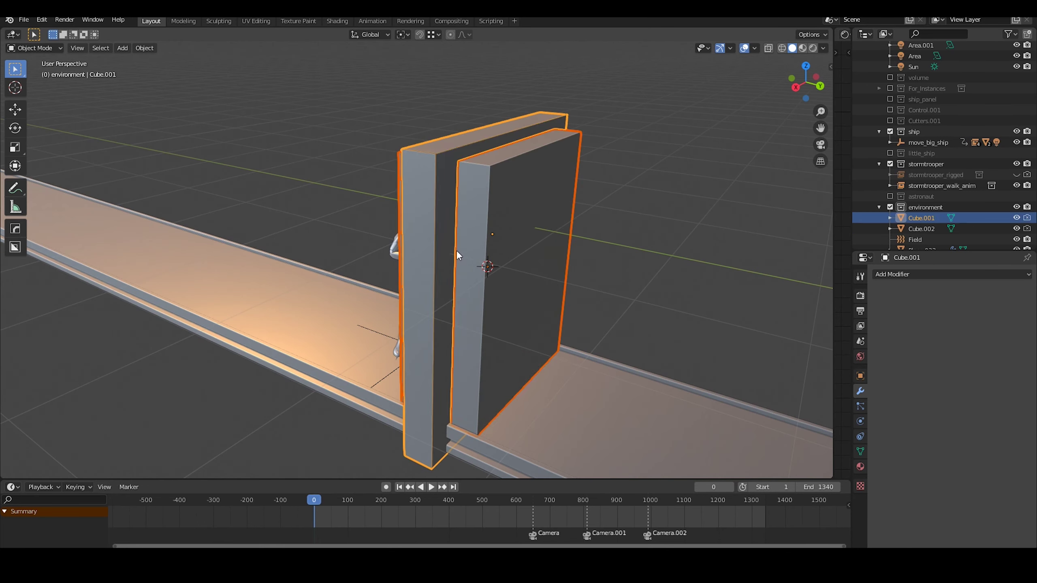
key(m)
mouse_move(416, 227)
click(556, 229)
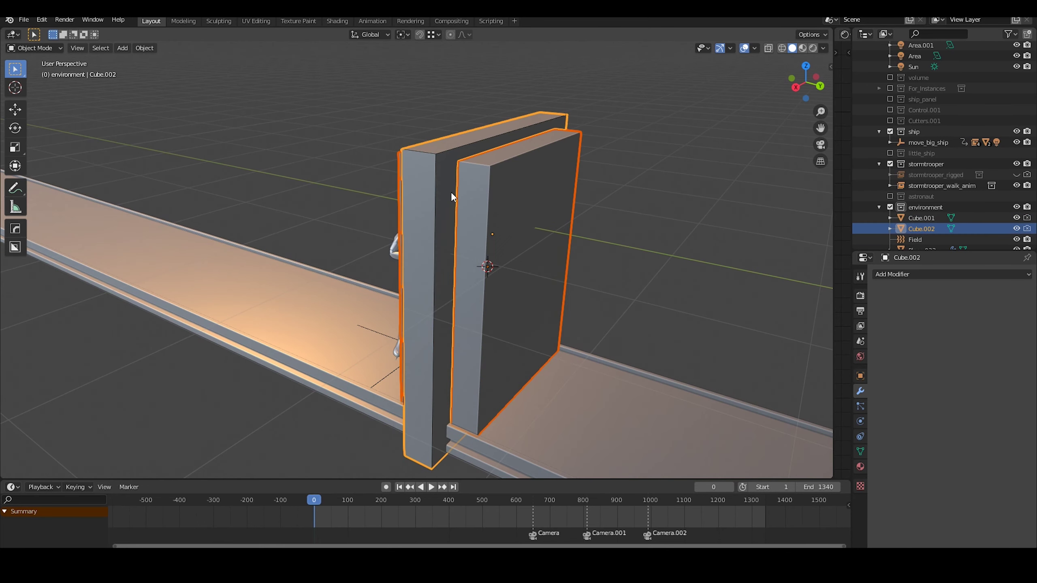
key(ctrl+minus)
- Fit the door plane into the doorway and give it 0.0732 m thickness
key(Tab)
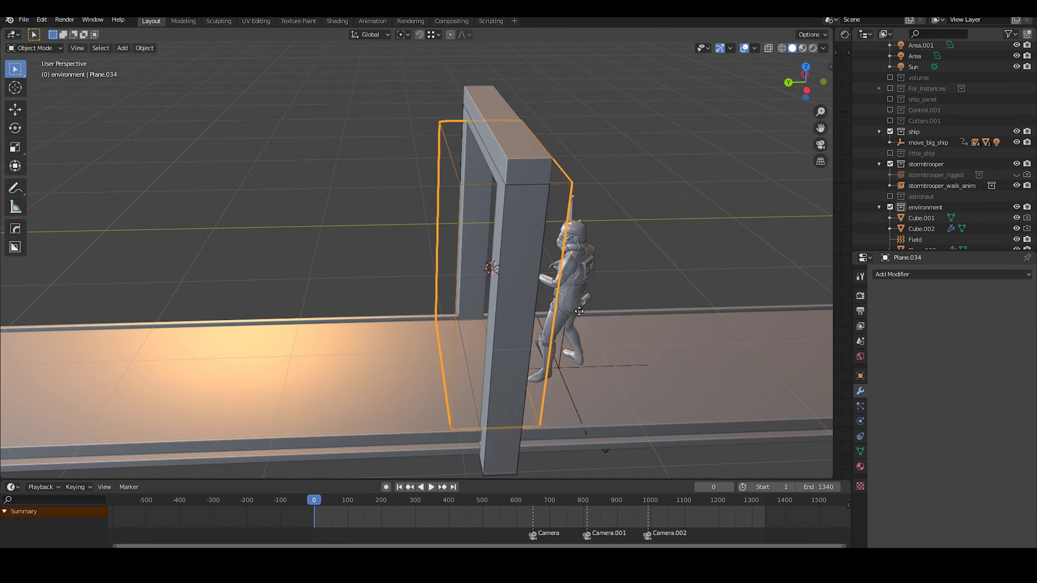
key(Tab)
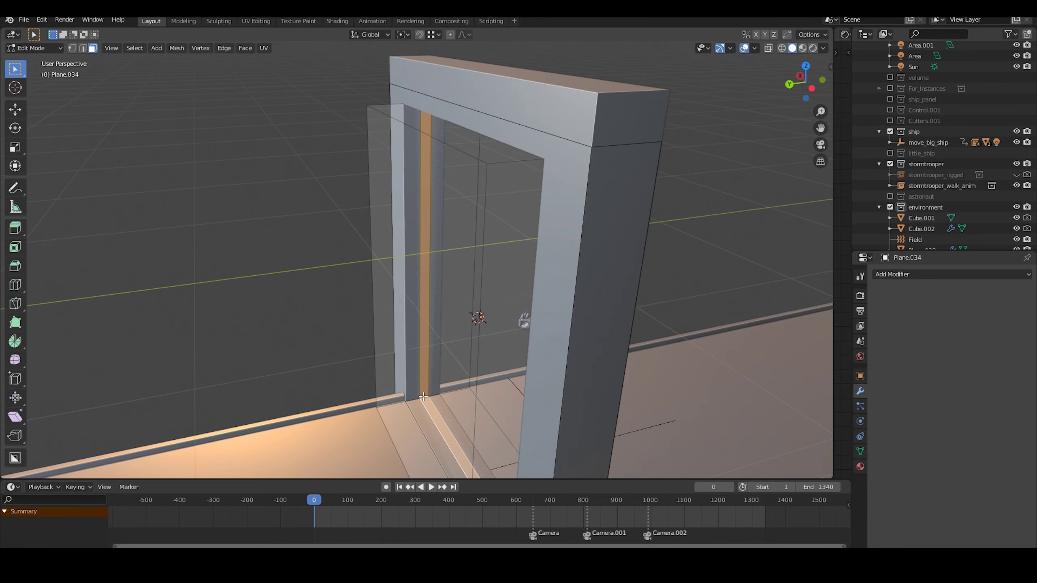
key(Tab)
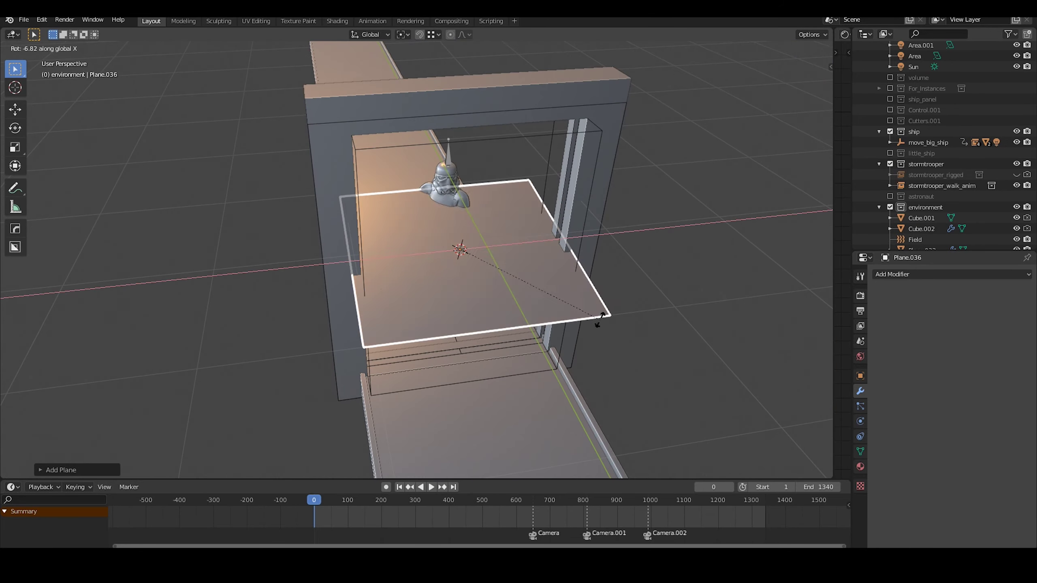
key(g)
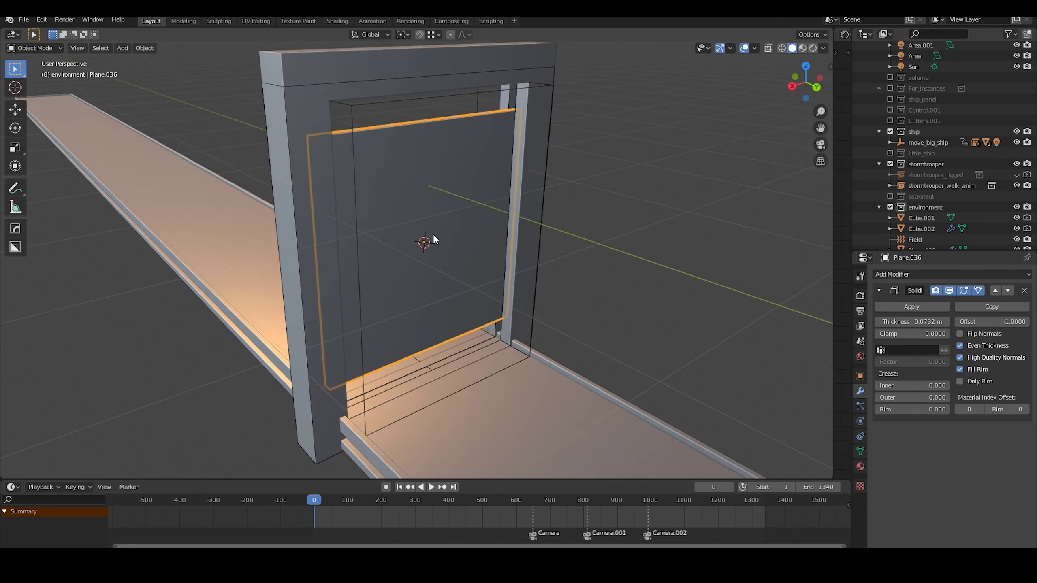
key(s)
key(z)
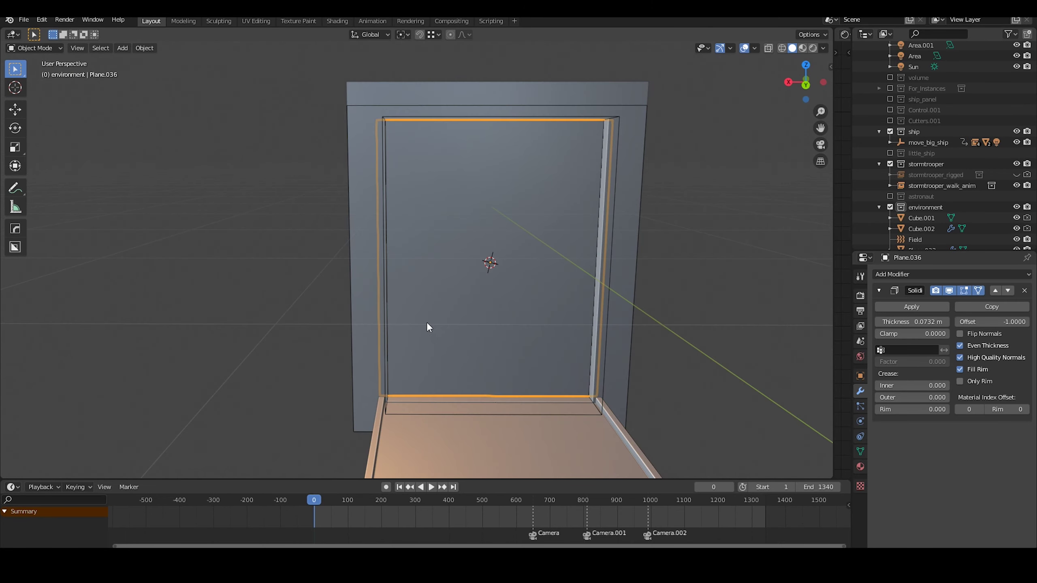
key(KP_Divide)
- Add a 3-vertex circle as an inverted triangle over the door
key(shift+a)
mouse_move(425, 323)
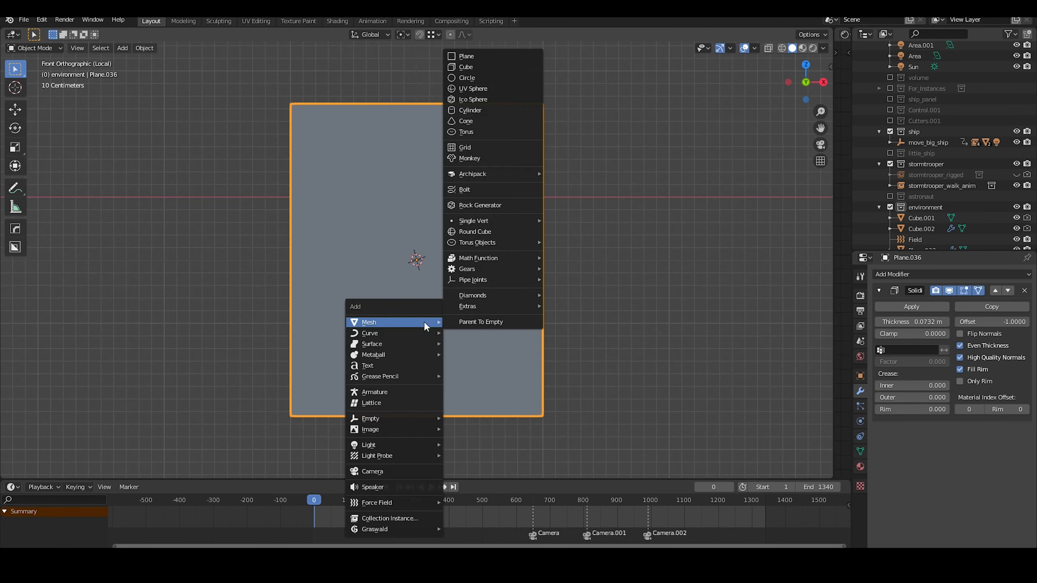
click(469, 78)
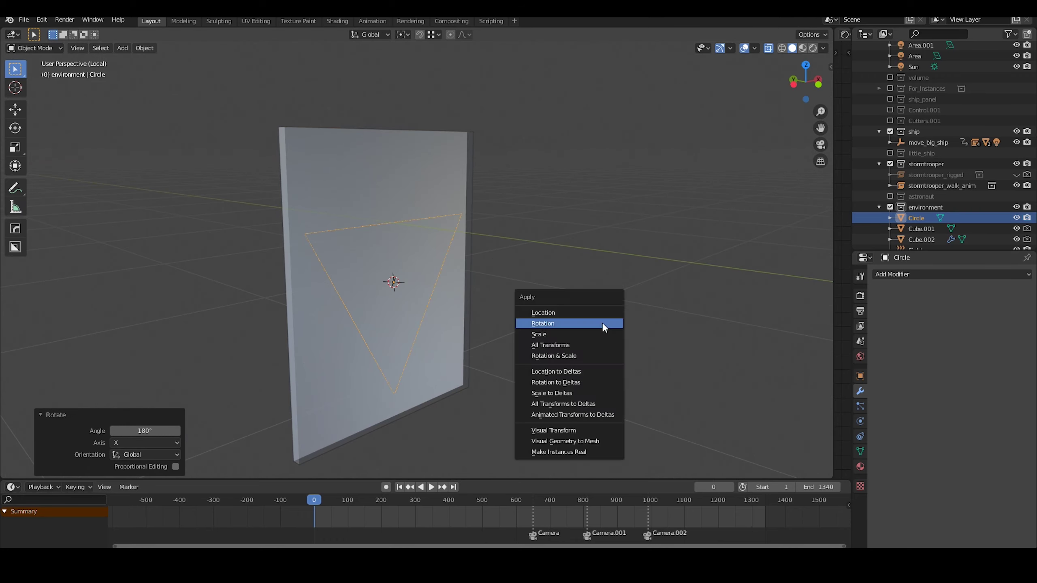
click(572, 323)
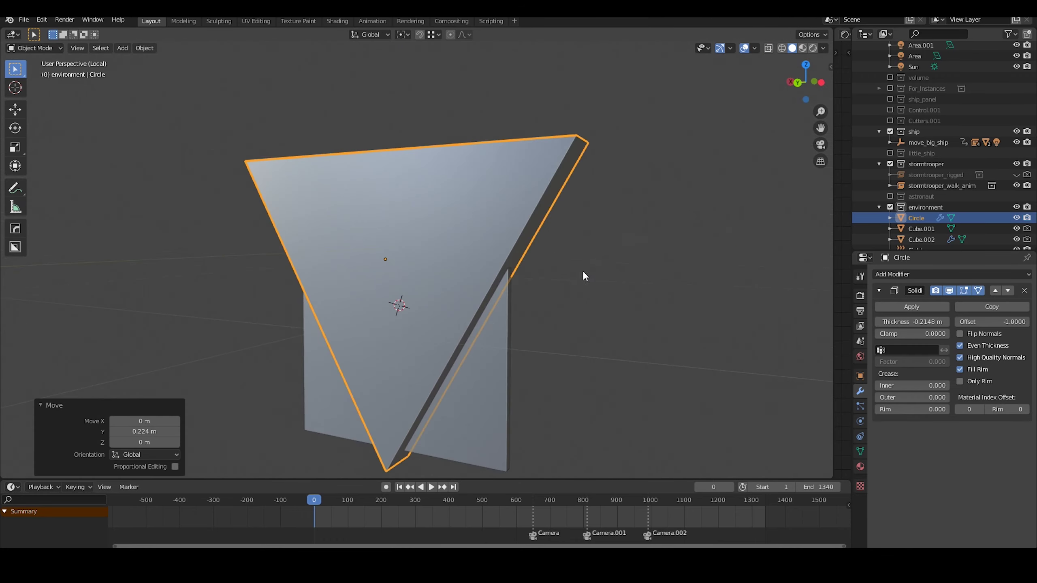
- Slash the door panel with the solidified triangle using Hard Ops Booleans > (C) Slash
key(q)
mouse_move(427, 376)
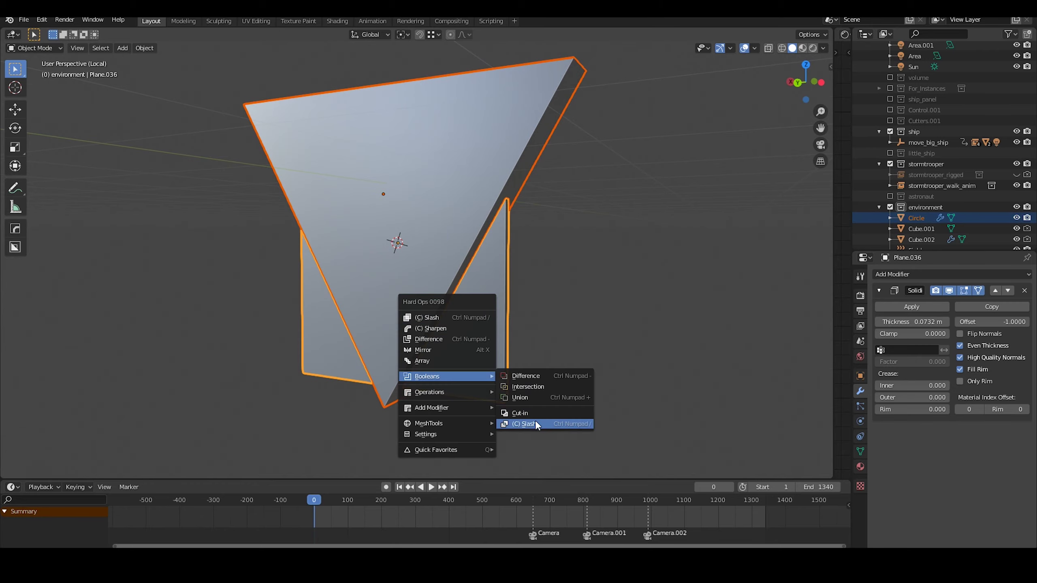
click(525, 424)
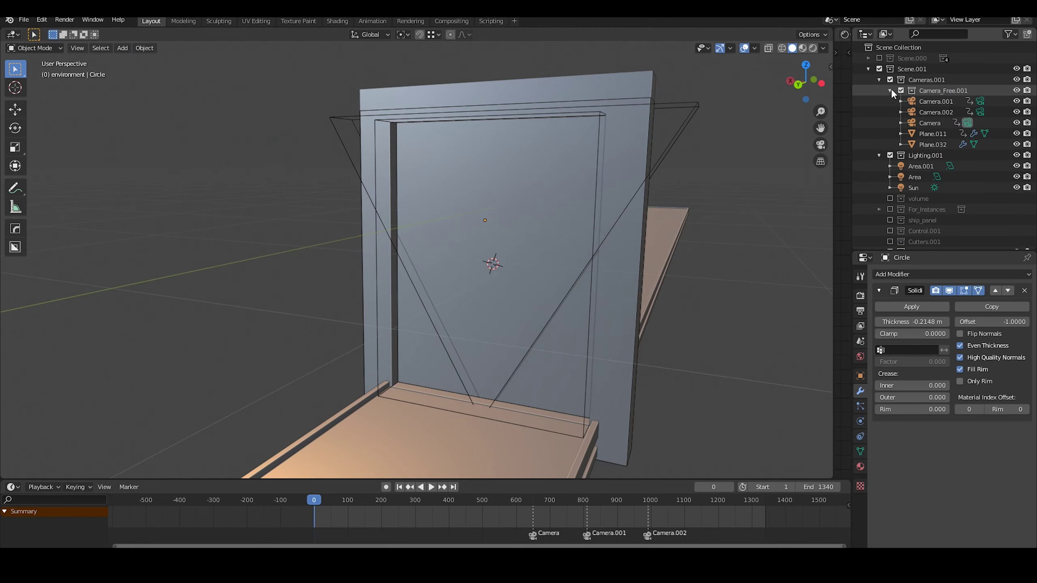
scroll(891, 88, up, 2)
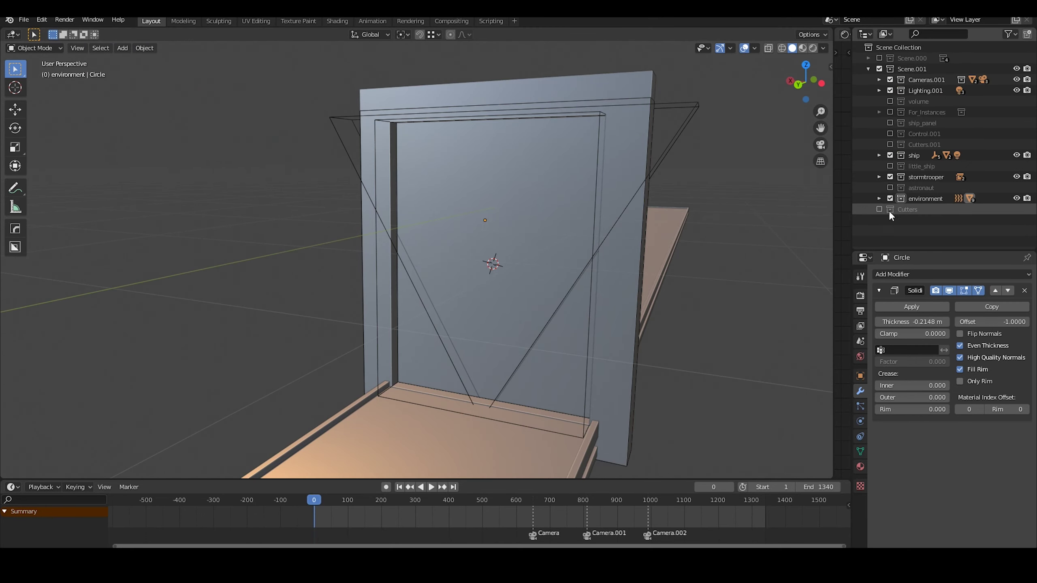
- Move the triangle cutters into the Cutters collection
shift+click(599, 153)
key(m)
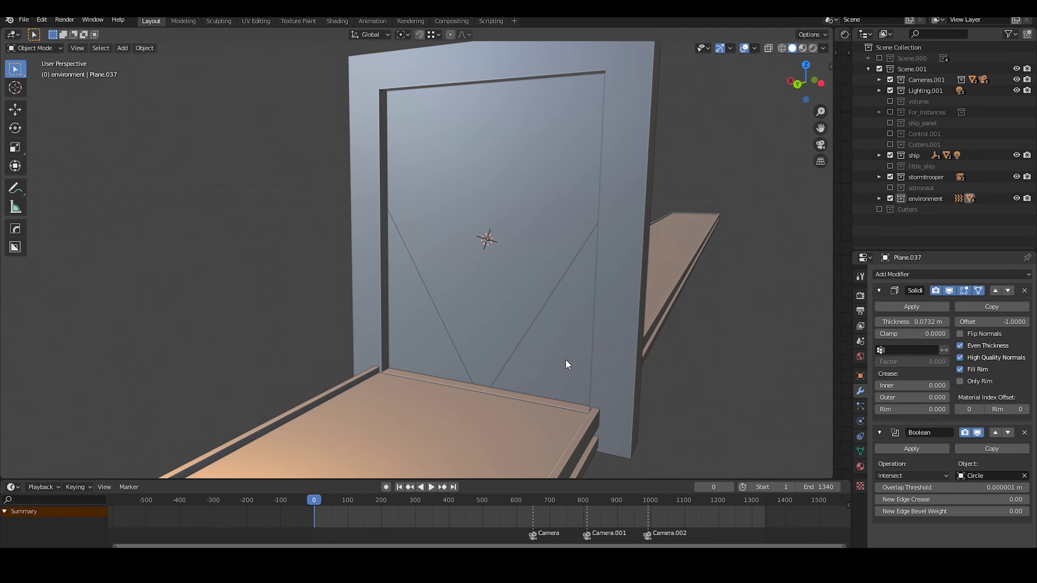
key(q)
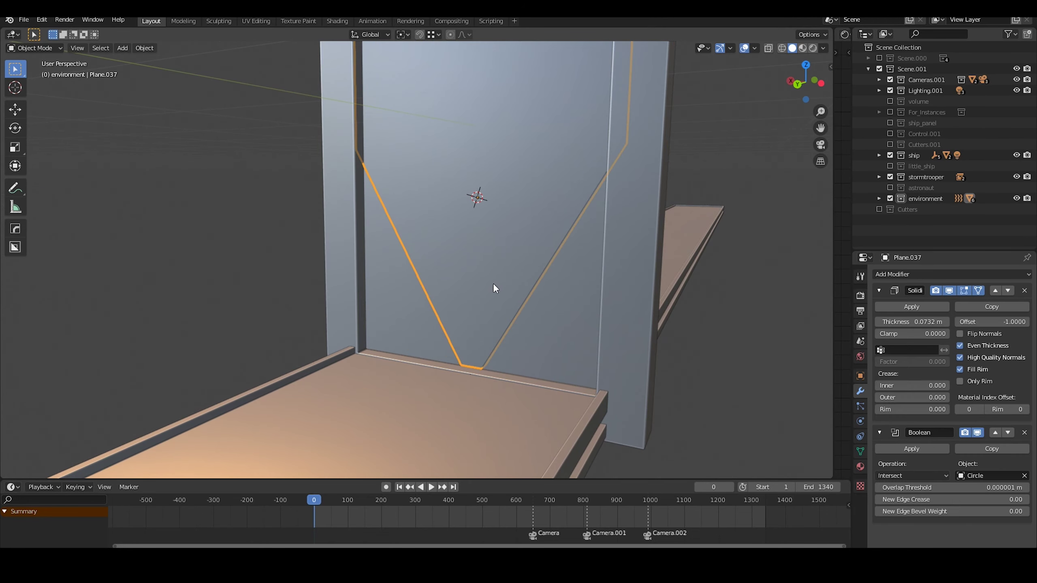
scroll(496, 241, up, 3)
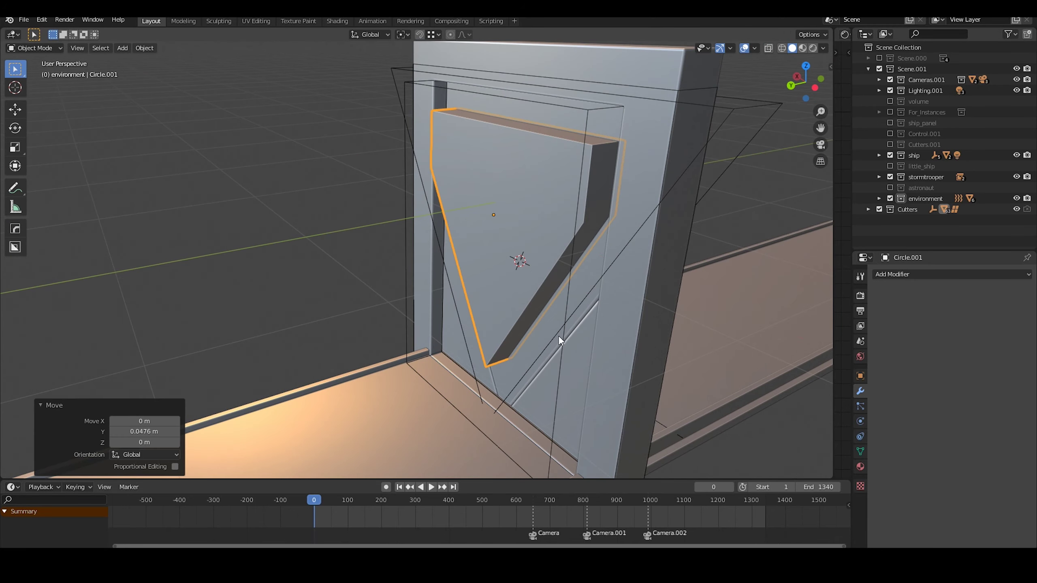
- Draw a BoxCutter rectangular cut inside the door's triangular panel
middle_drag(558, 336, 501, 131)
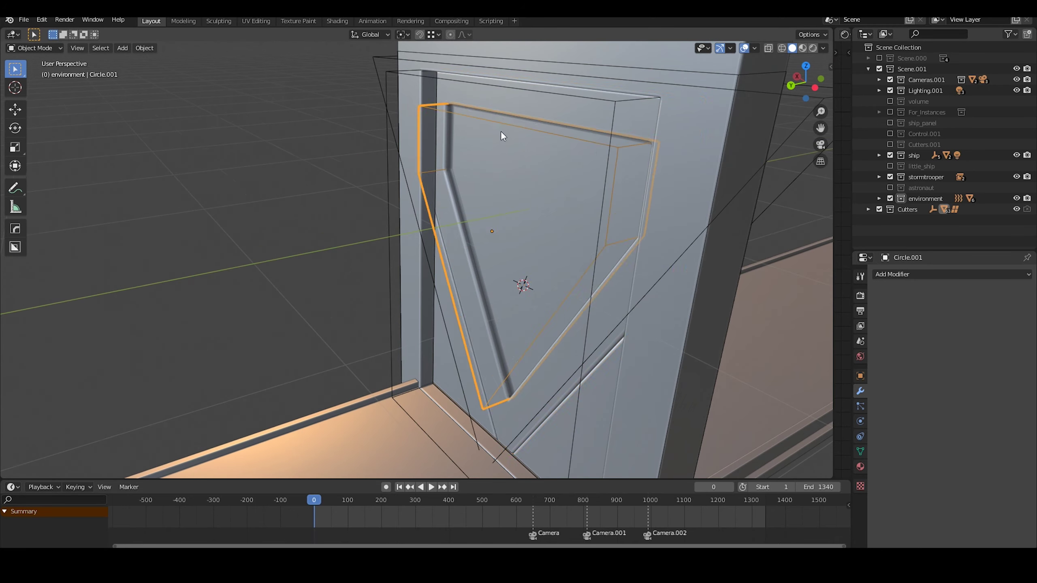
scroll(427, 326, up, 5)
click(428, 326)
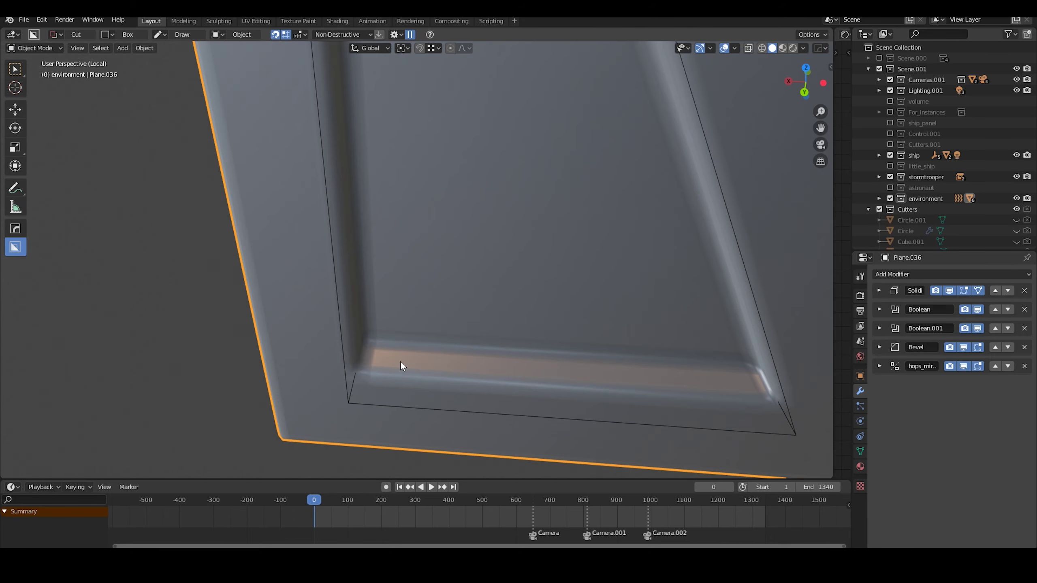
drag(388, 361, 425, 248)
- Set the groove cutter's width, shift it along X, and apply an array of grooves
key(q)
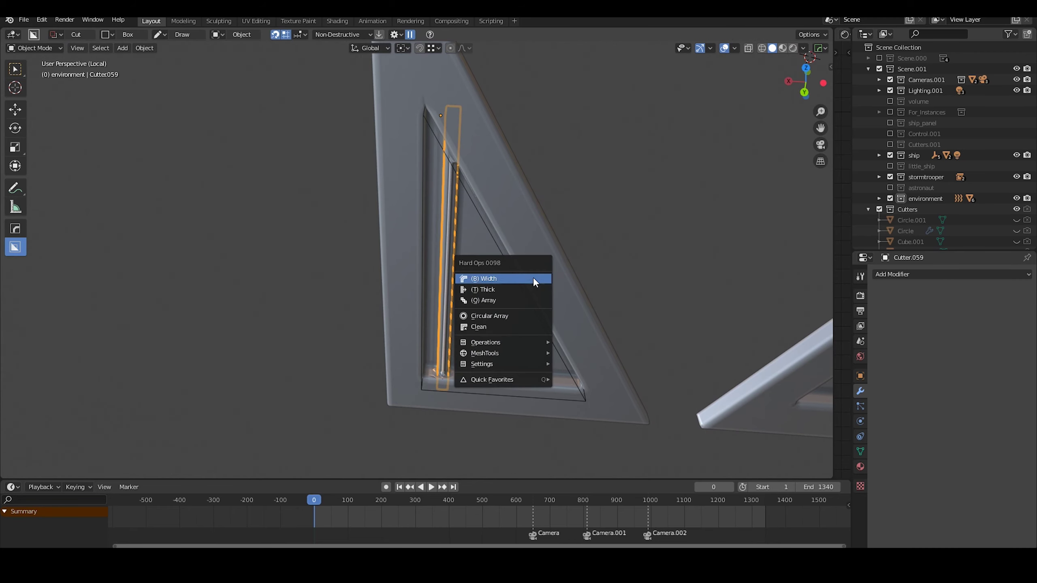
click(510, 278)
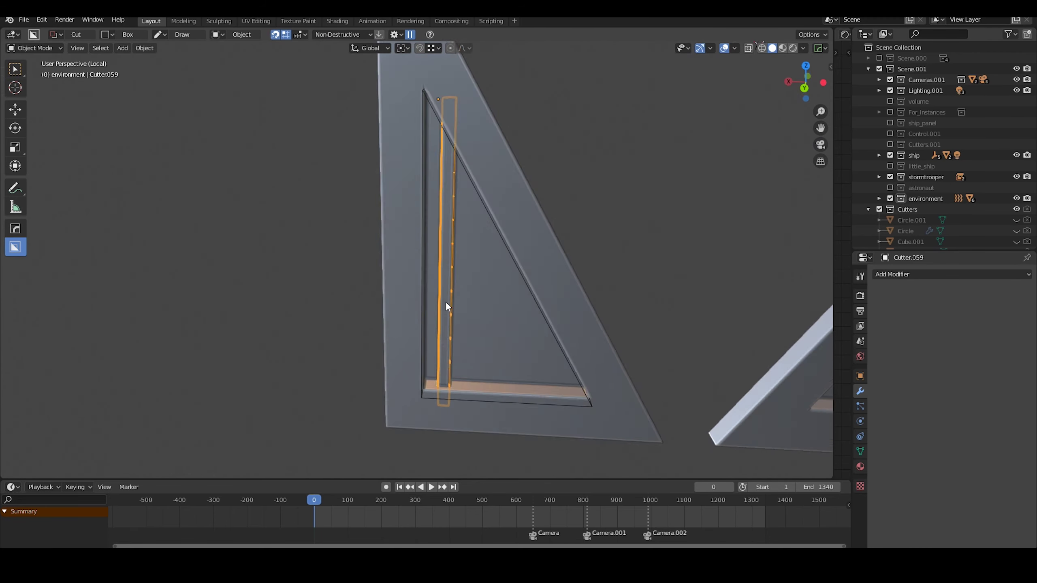
key(g)
key(x)
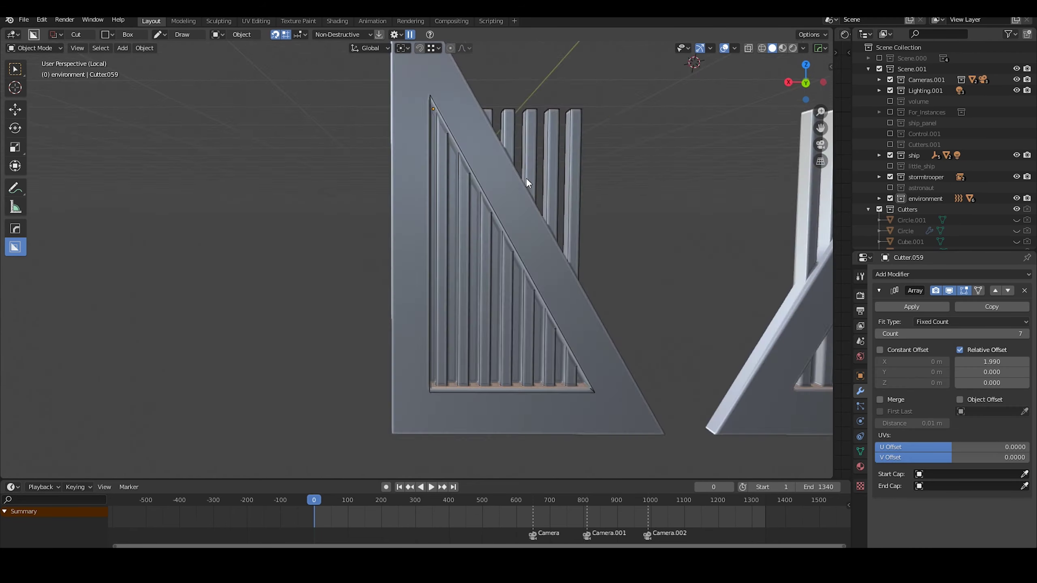
click(912, 306)
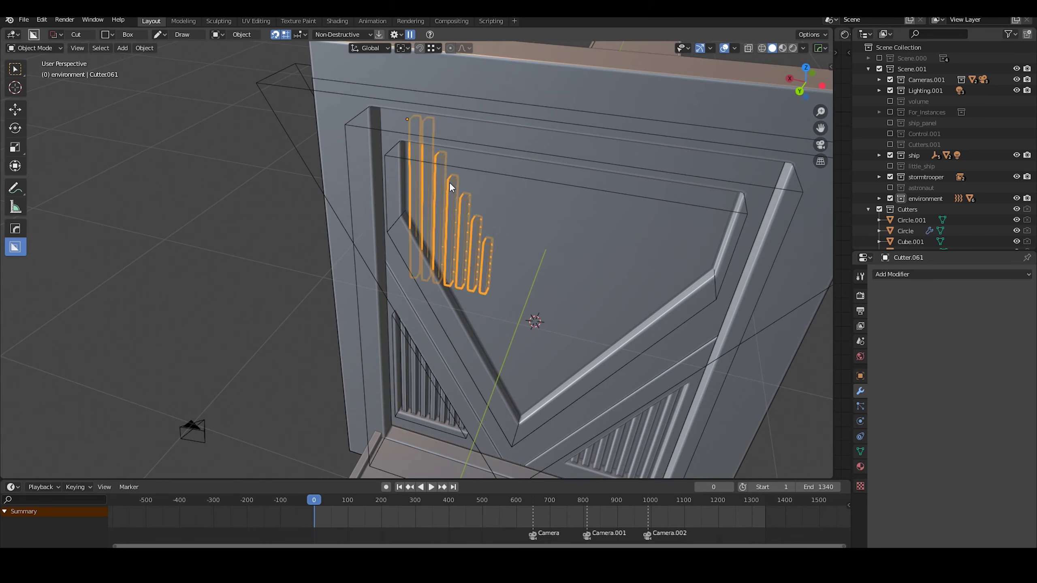
key(x)
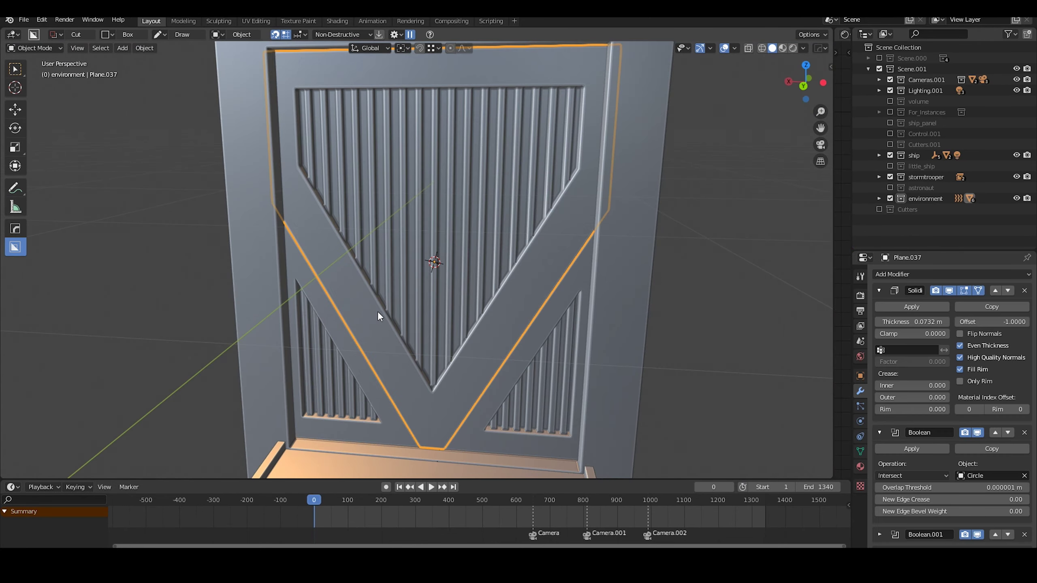
- Add a mesh circle scaled to 19.909 and rotate it into position
key(shift+a)
mouse_move(475, 340)
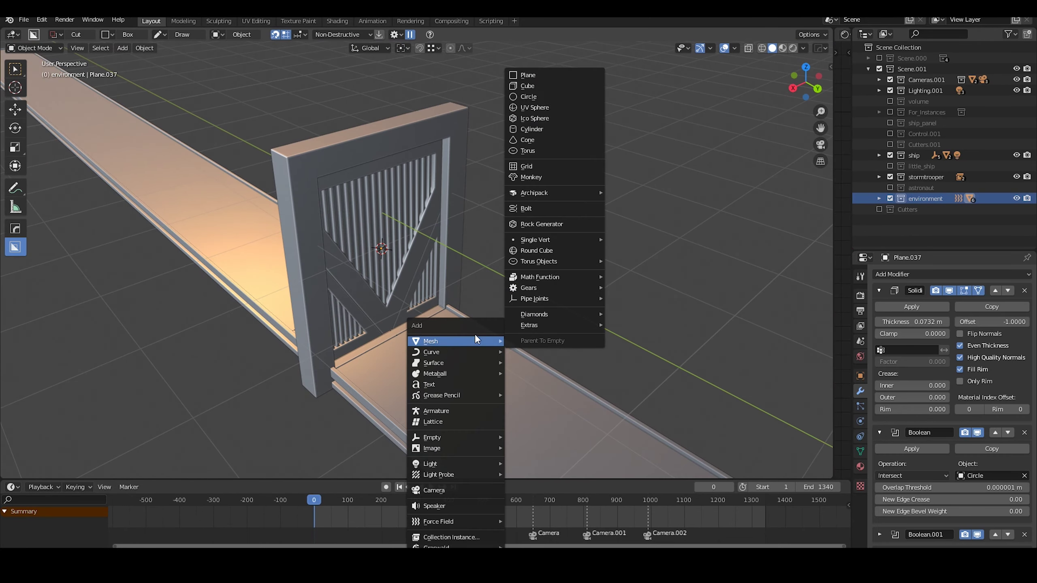
click(528, 96)
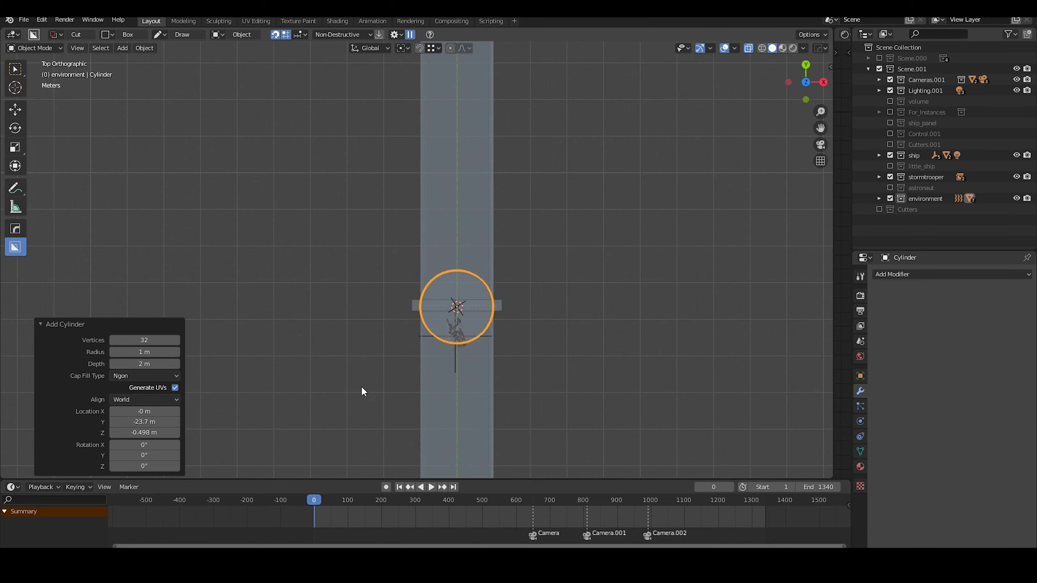
key(s)
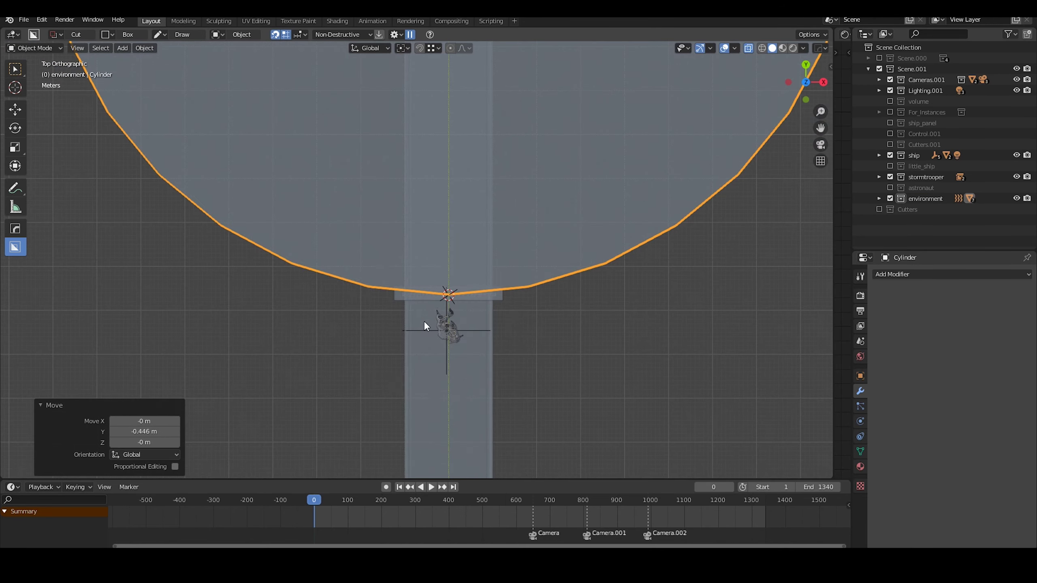
click(675, 314)
scroll(676, 315, up, 7)
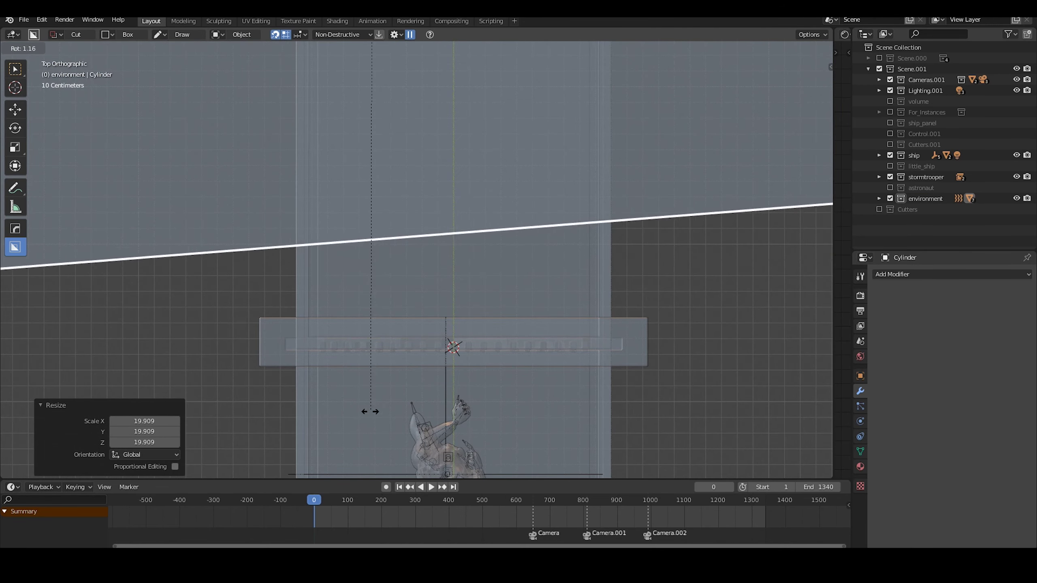
scroll(370, 411, down, 10)
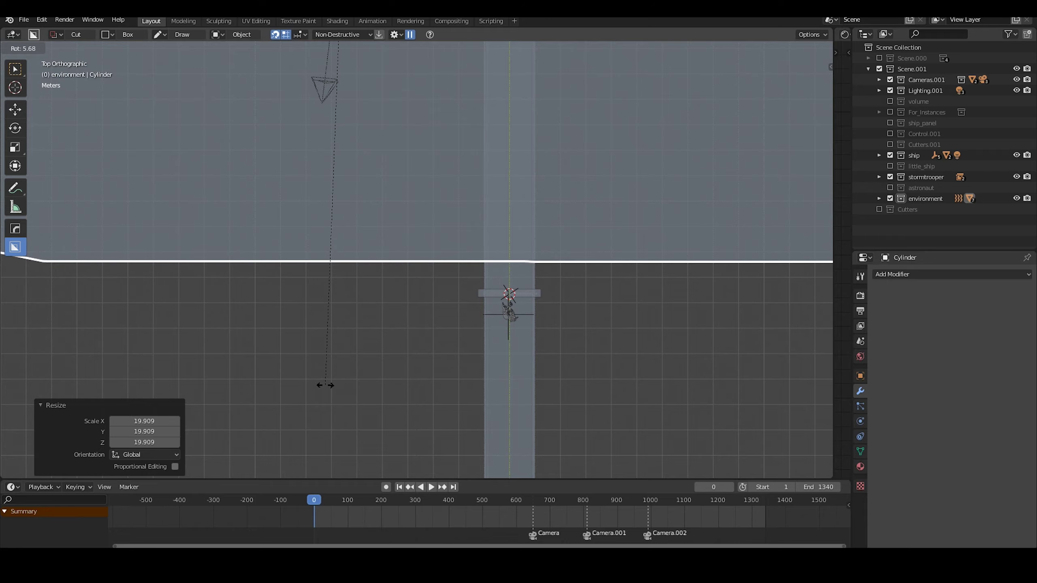
click(325, 386)
scroll(539, 294, up, 3)
middle_drag(540, 294, 563, 218)
key(KP_7)
scroll(548, 294, down, 3)
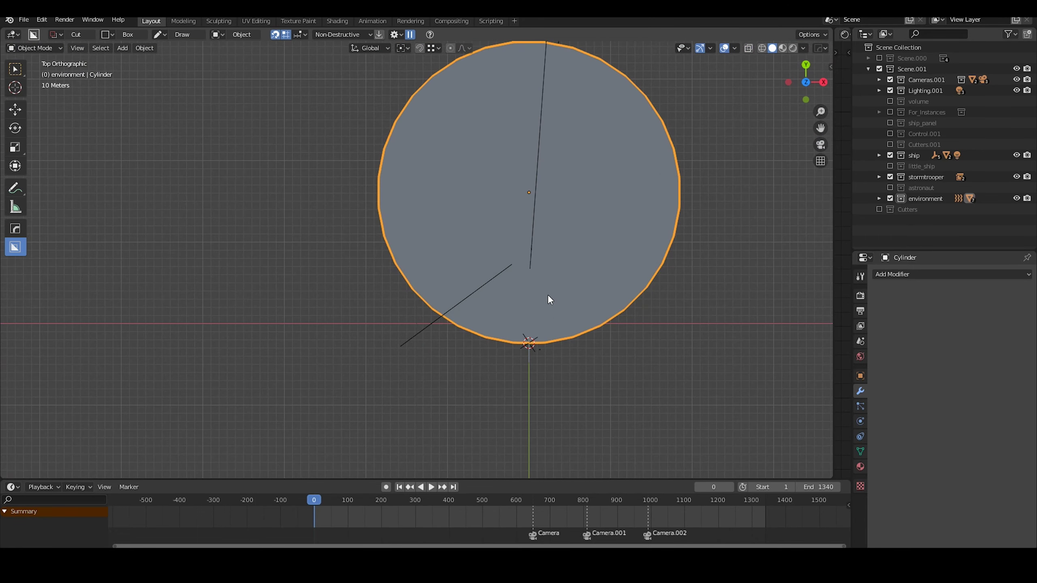
- Extrude the circle into a curved wall in Edit Mode and move it into place
key(Tab)
scroll(412, 317, down, 3)
scroll(412, 318, up, 3)
middle_drag(412, 318, 470, 324)
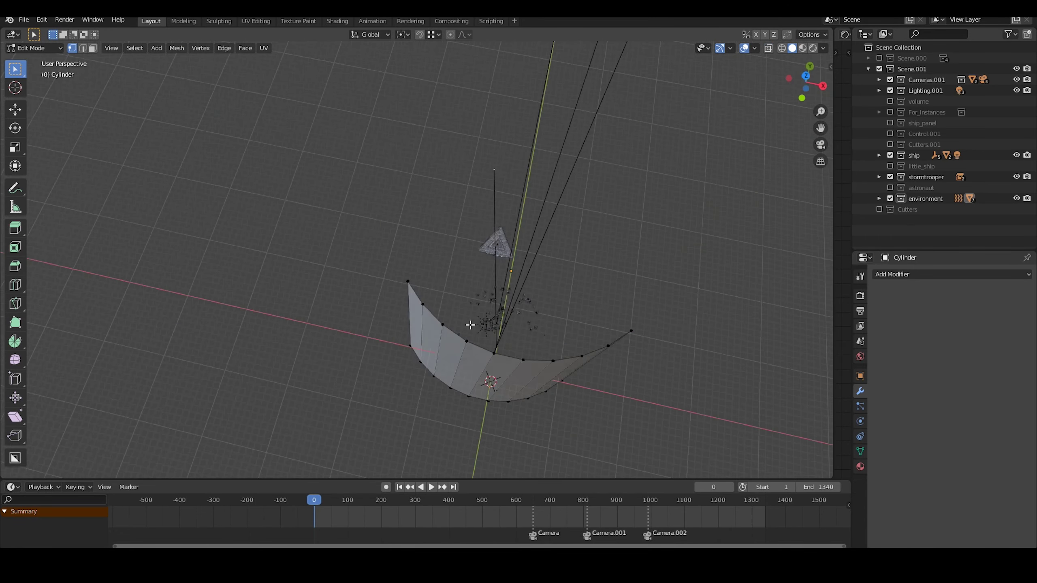
key(Tab)
scroll(366, 228, up, 15)
key(g)
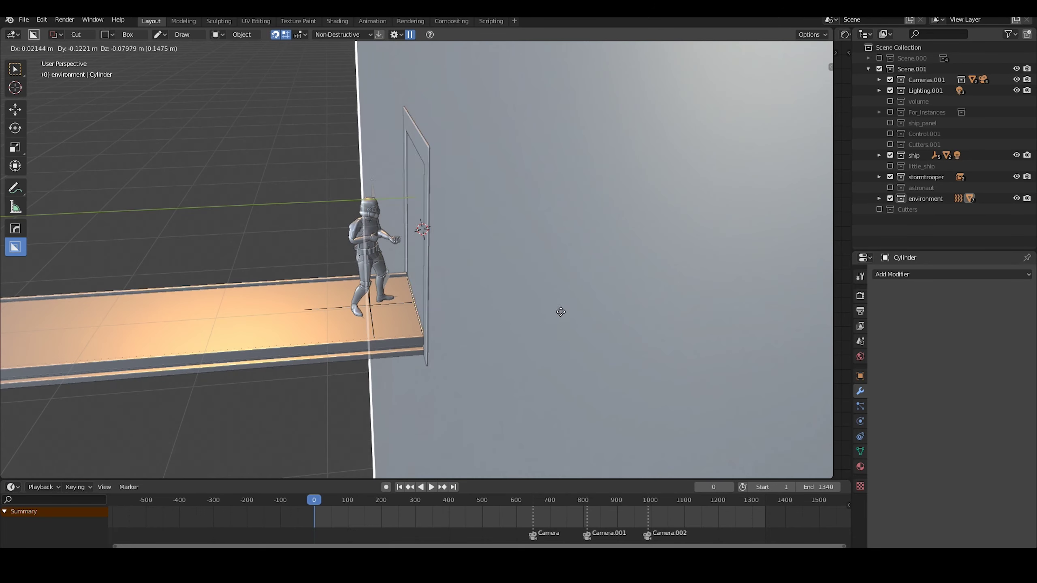
click(550, 312)
middle_drag(550, 312, 452, 248)
- Give the curved wall 0.2256 m thickness and preview the camera animation to frame 668
key(q)
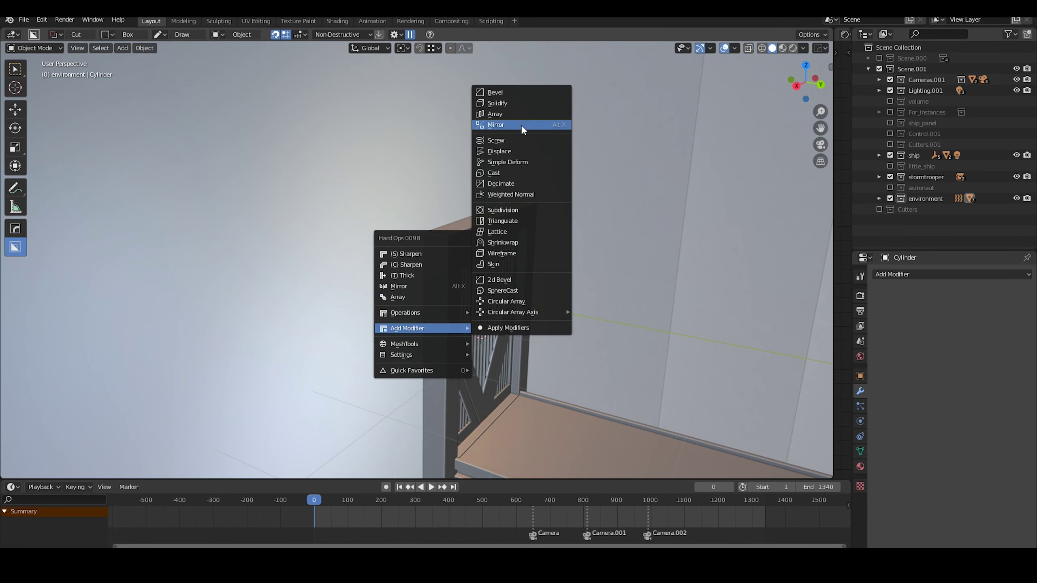
click(523, 126)
mouse_move(519, 142)
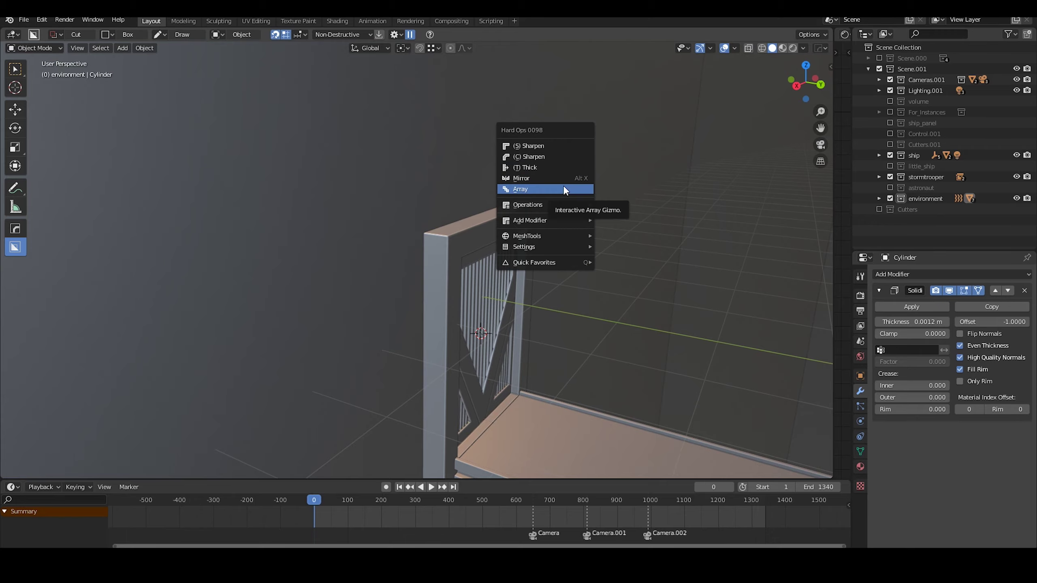
key(KP_0)
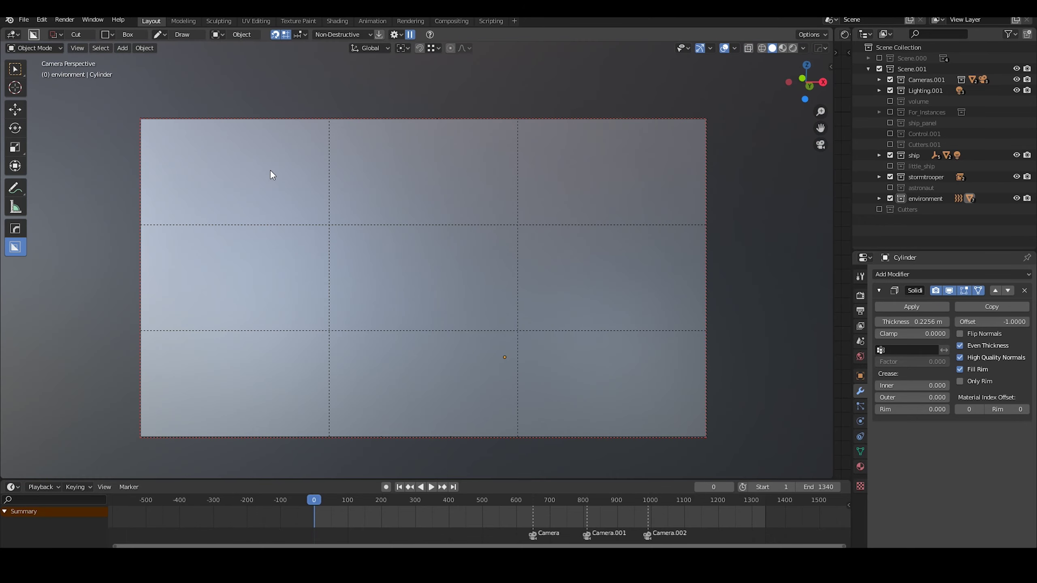
drag(346, 502, 635, 485)
click(932, 123)
- Enable the volume fog collection and inspect the wall, wireframe sphere, ship instances and force field
click(890, 166)
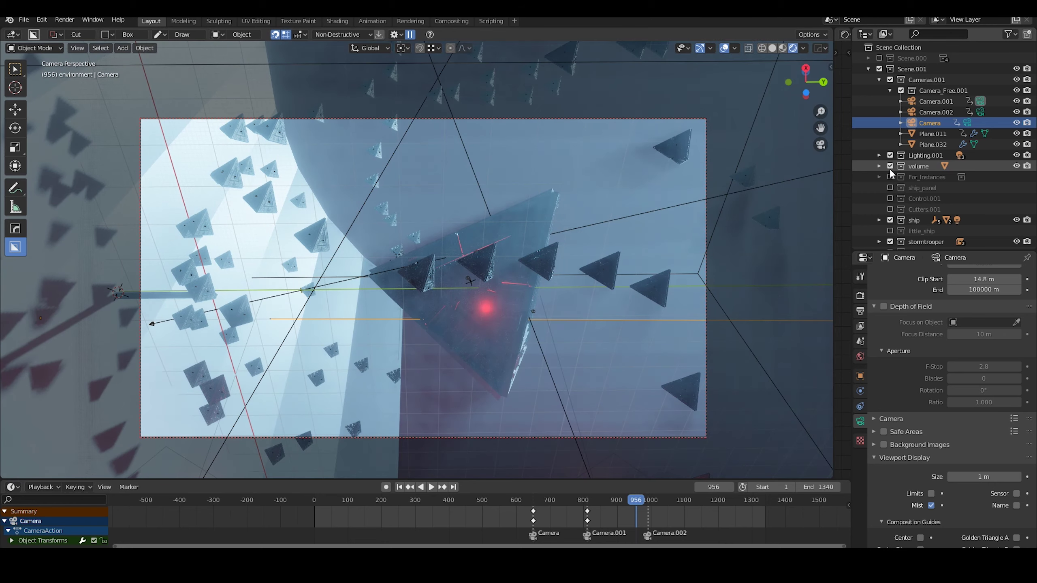
click(350, 306)
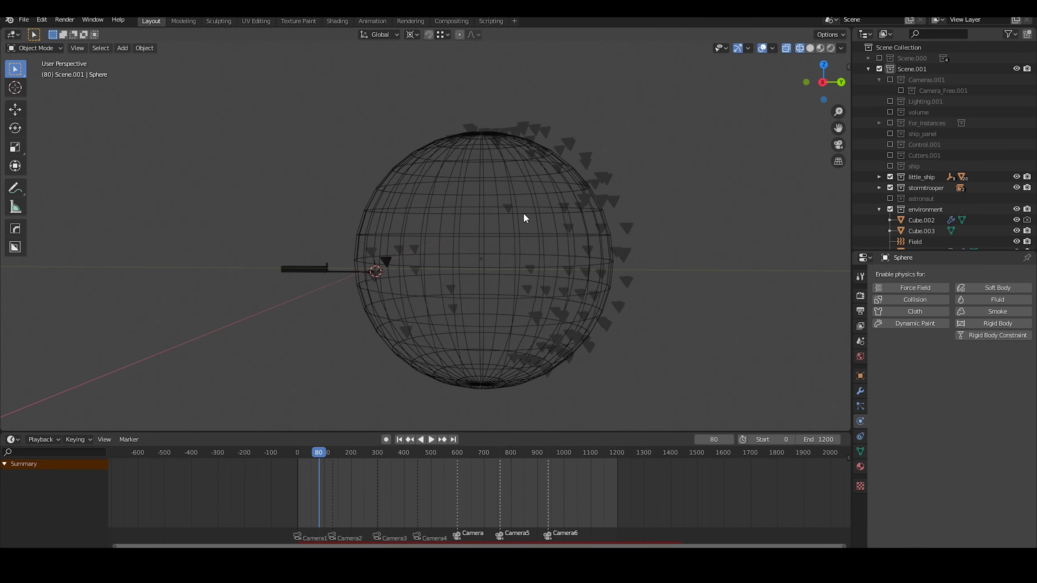
click(558, 223)
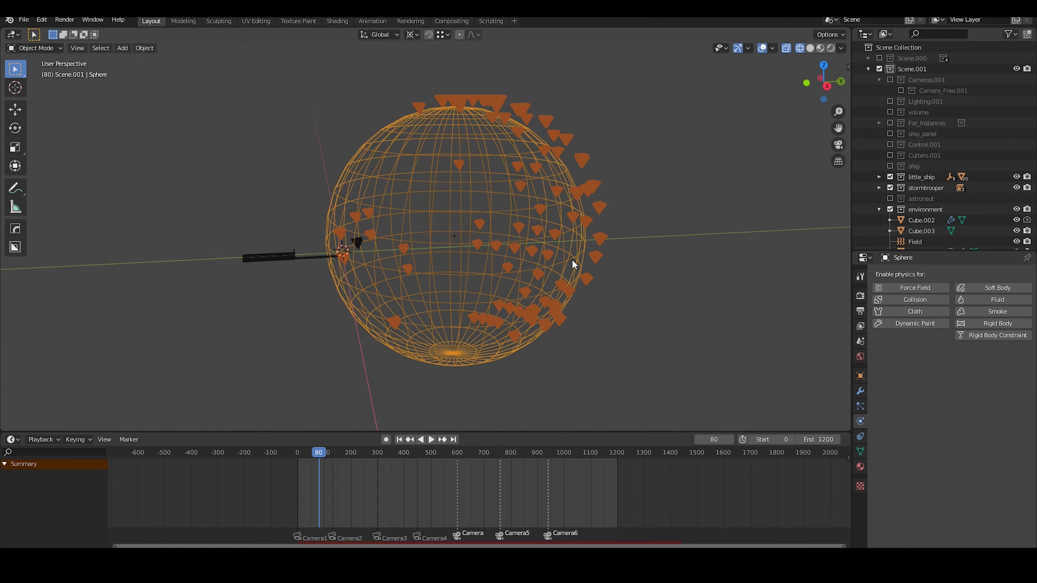
key(z)
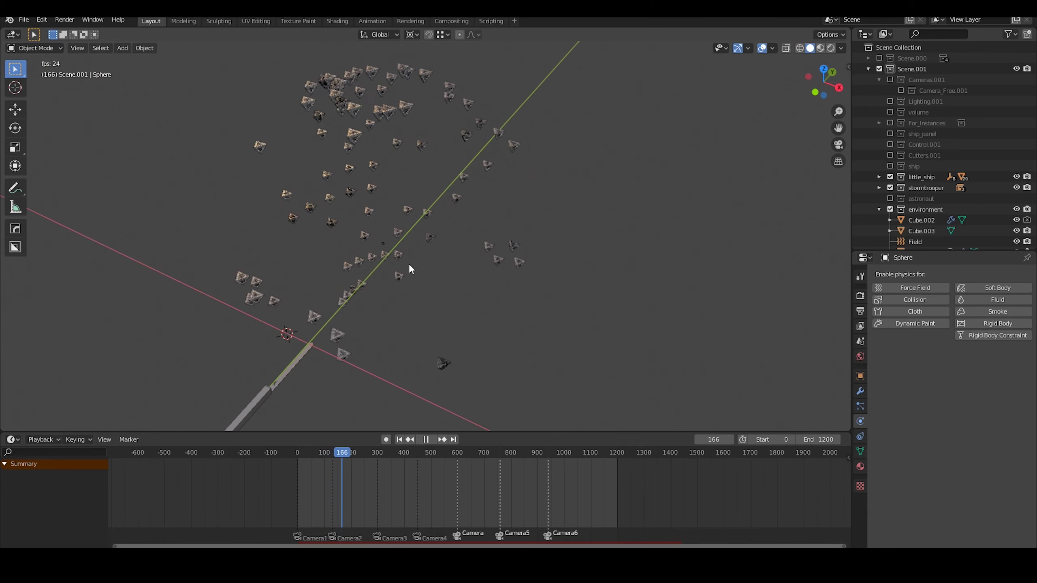
click(382, 244)
click(383, 244)
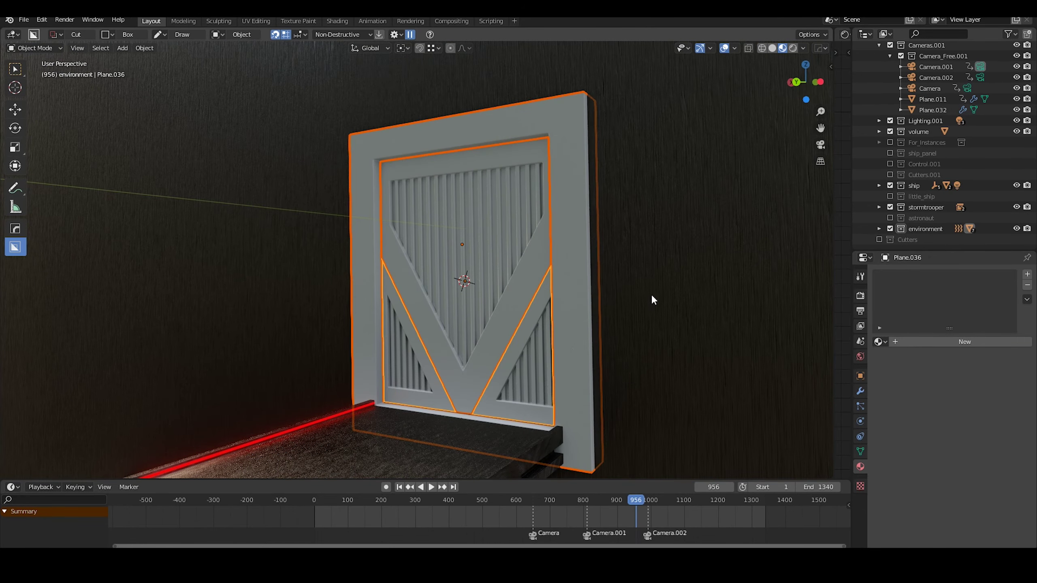
- Link the runway material from the wall to the door and switch to solid shading
key(ctrl+l)
click(496, 144)
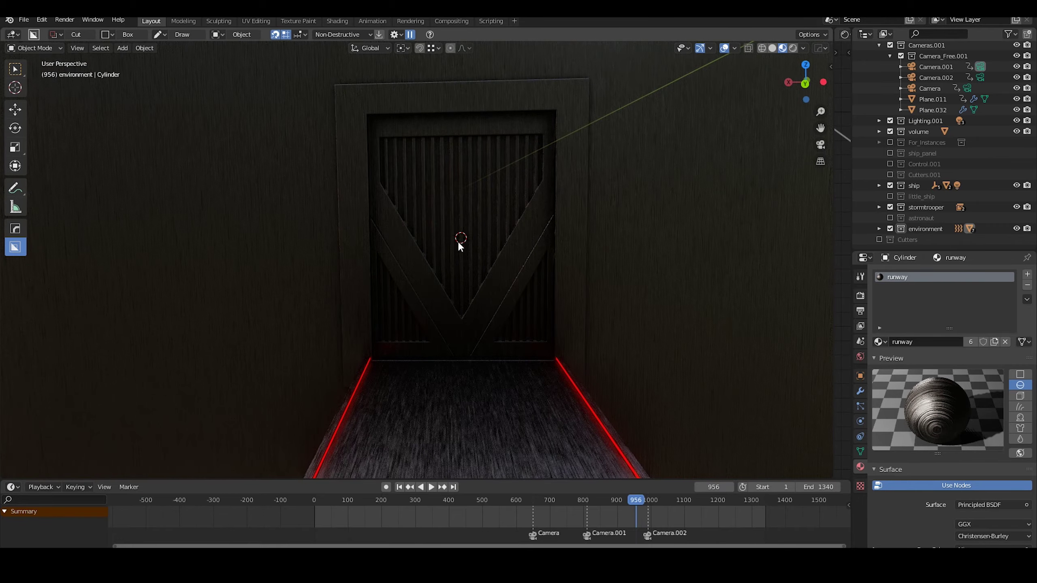
middle_drag(461, 245, 430, 287)
right_click(430, 287)
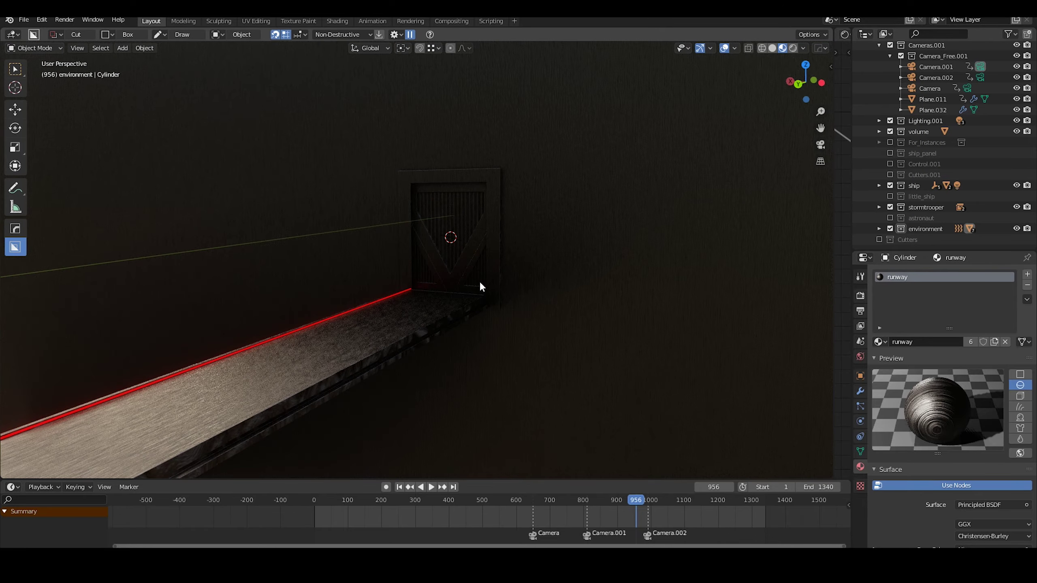
key(z)
click(534, 225)
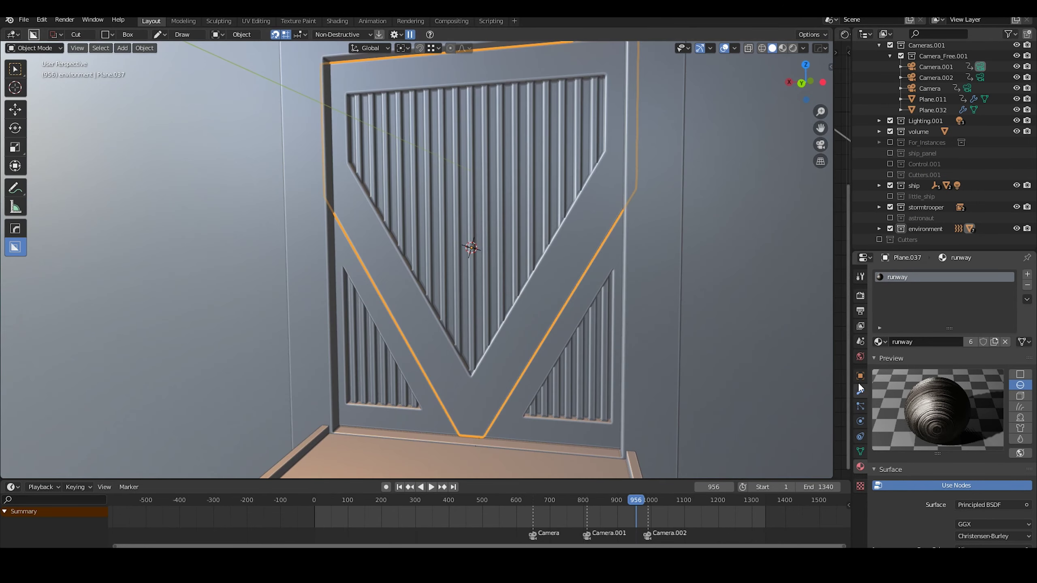
- Apply Boolean.002 and hops_mirror on the door and check the baked mesh
middle_drag(508, 276, 534, 286)
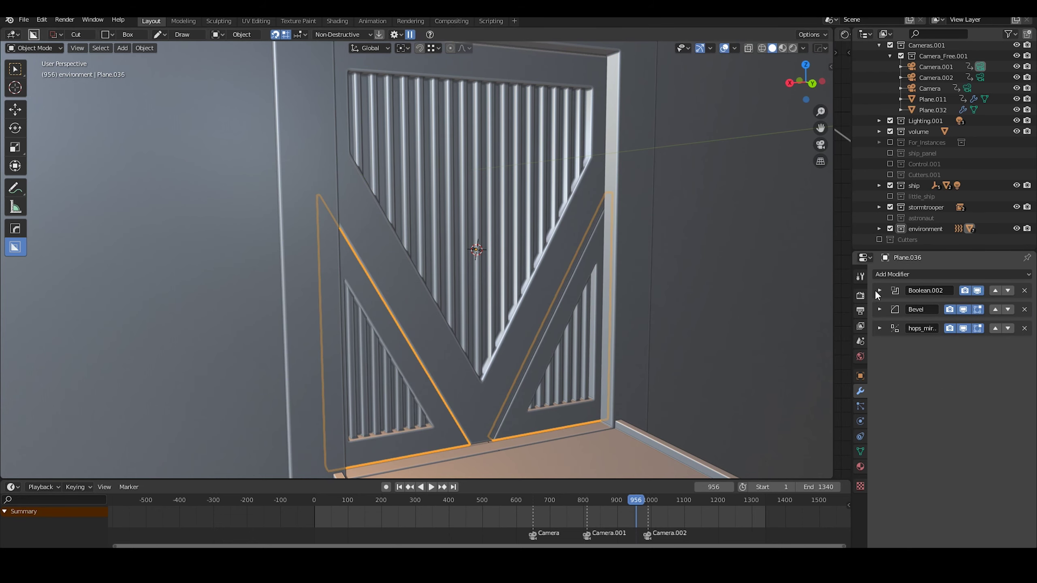
key(ctrl+a)
key(ctrl+a)
middle_drag(502, 400, 528, 422)
key(Tab)
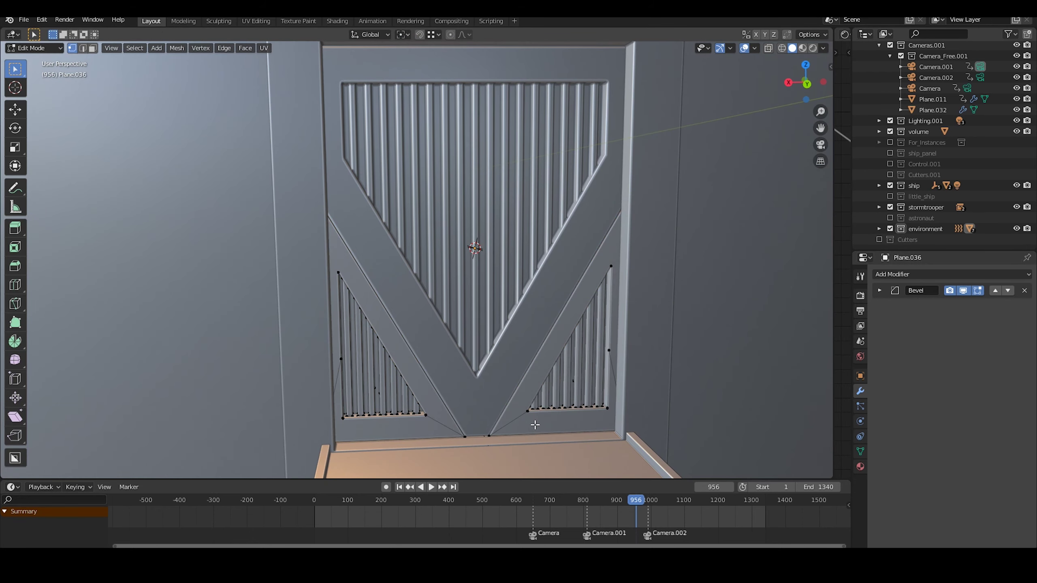
key(Tab)
scroll(539, 204, down, 8)
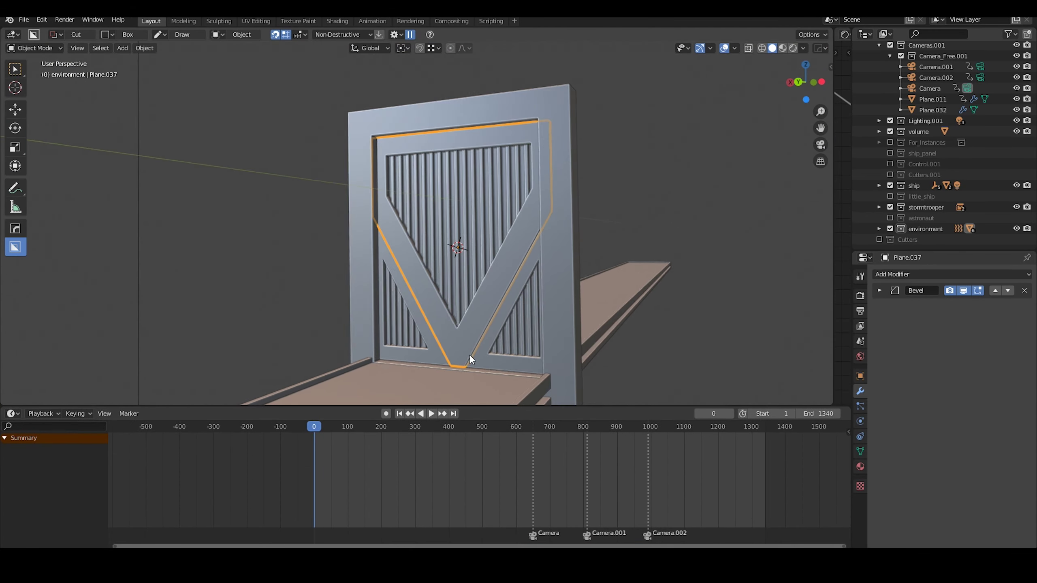
- Add a cube and stretch it into a long corridor box over the walkway
key(shift+a)
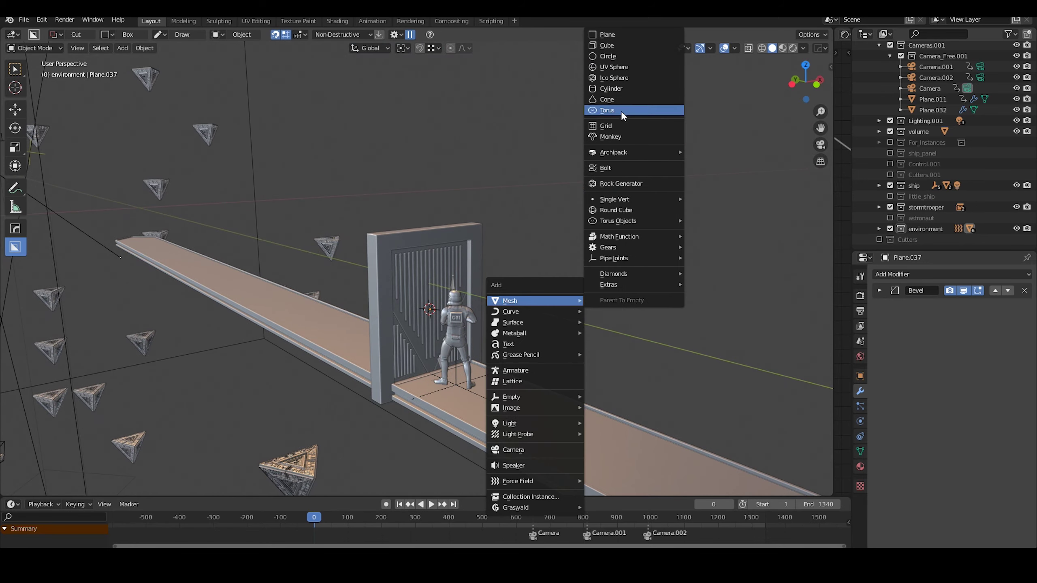
click(621, 81)
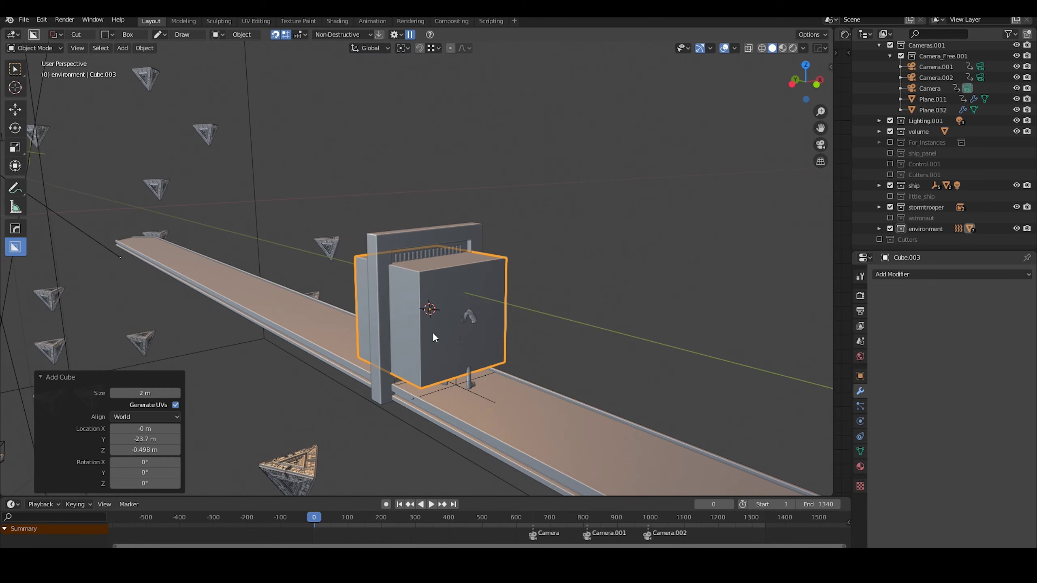
key(Tab)
key(alt+a)
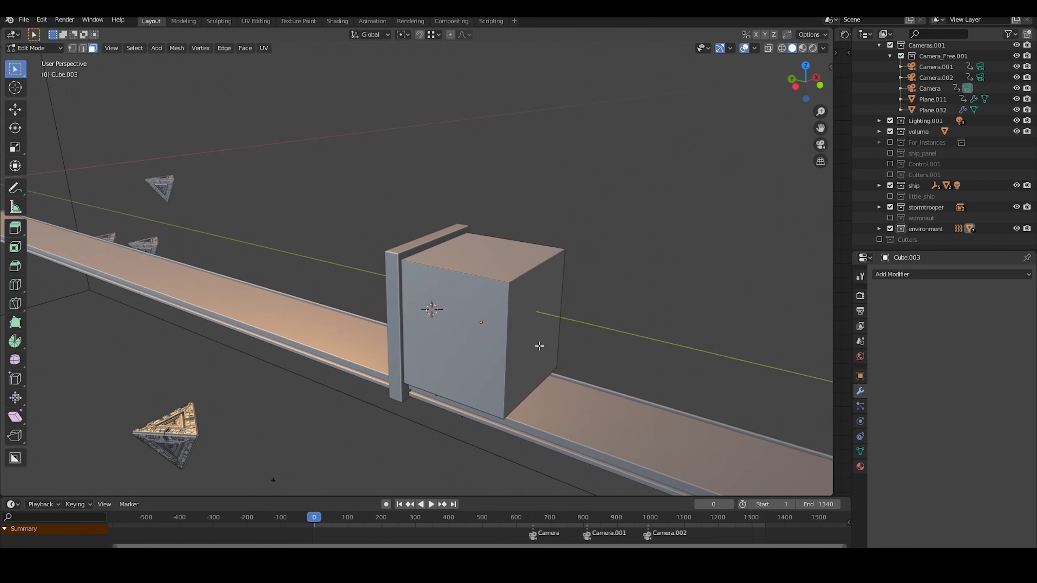
key(alt+z)
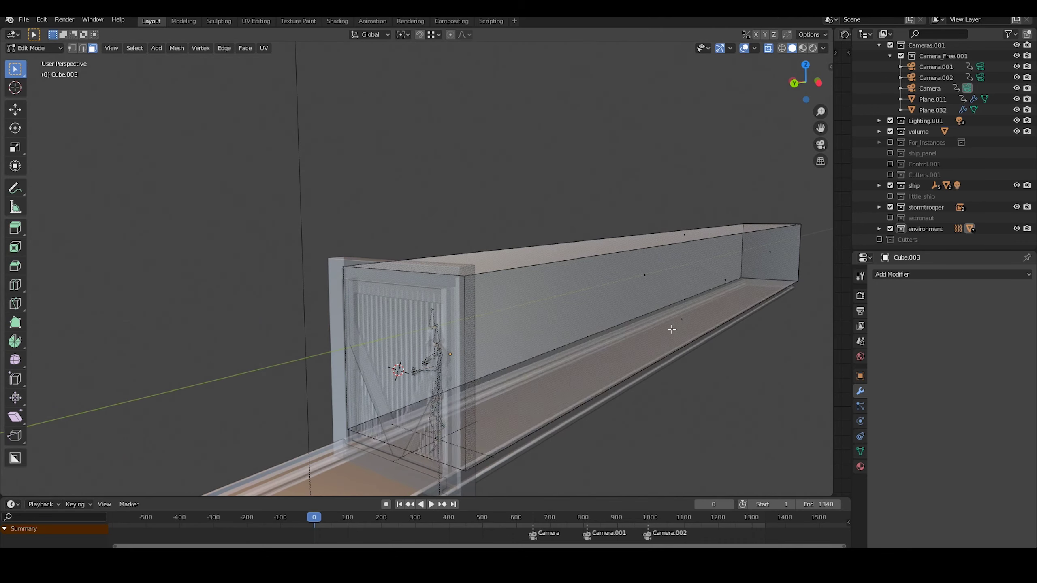
key(Tab)
key(alt+z)
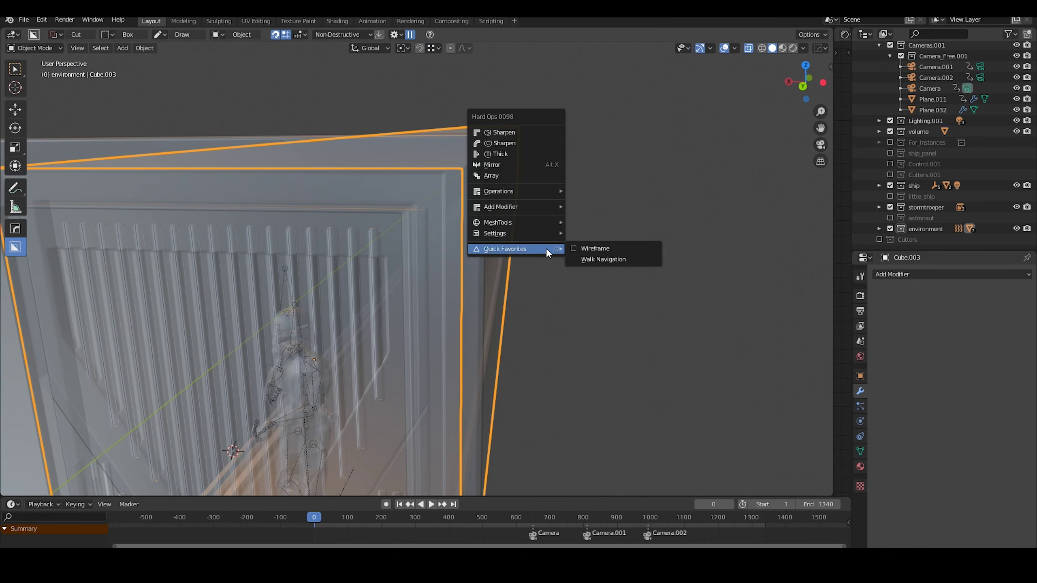
- Add a -0.0564 m Solidify modifier to Cube.003 and show its materials
click(583, 248)
click(515, 225)
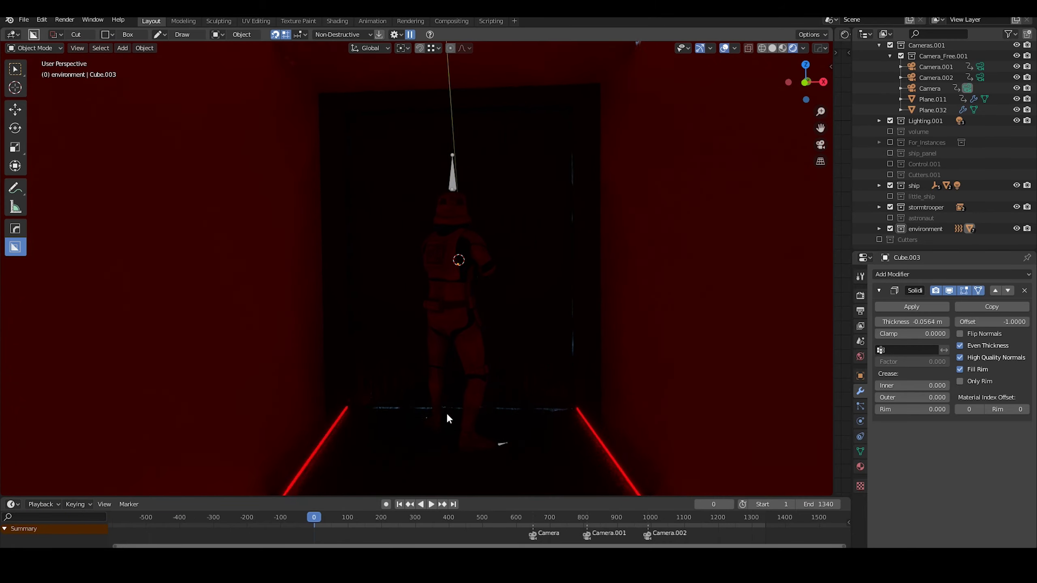
click(911, 229)
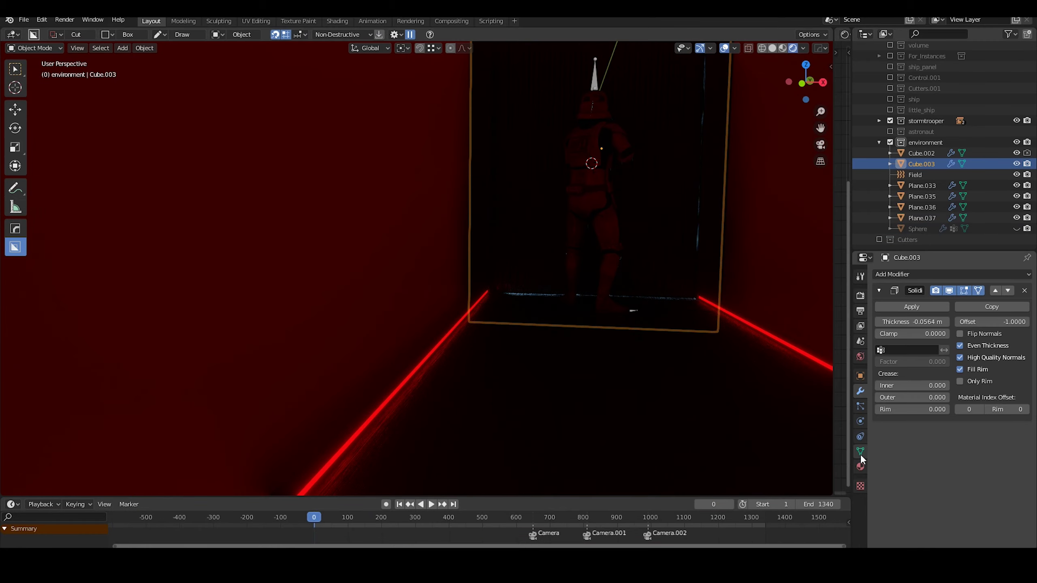
click(860, 467)
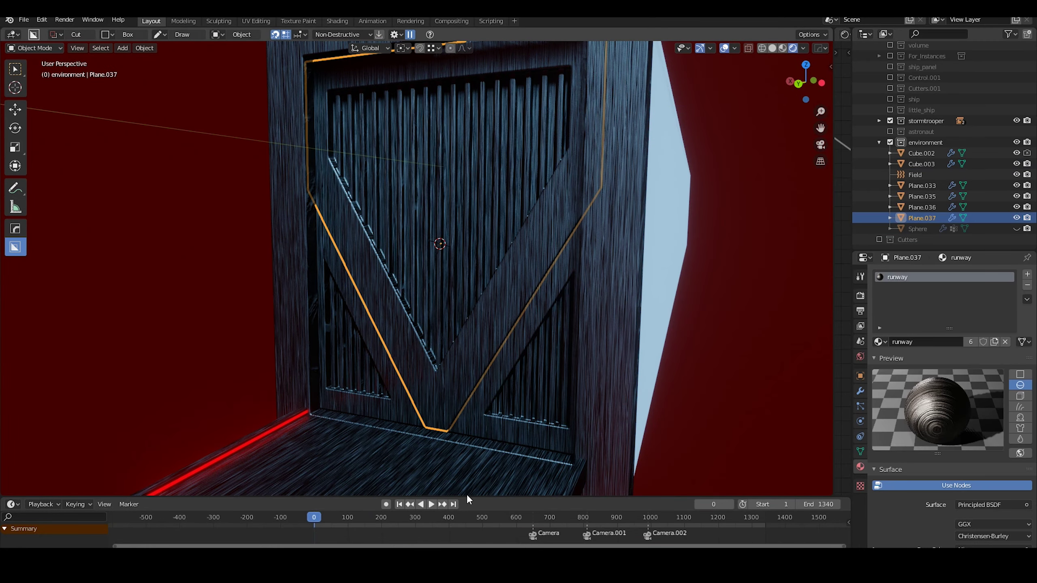
- Raise the upper door panel Plane.037 along Z and key its location at frame 75
drag(478, 497, 478, 433)
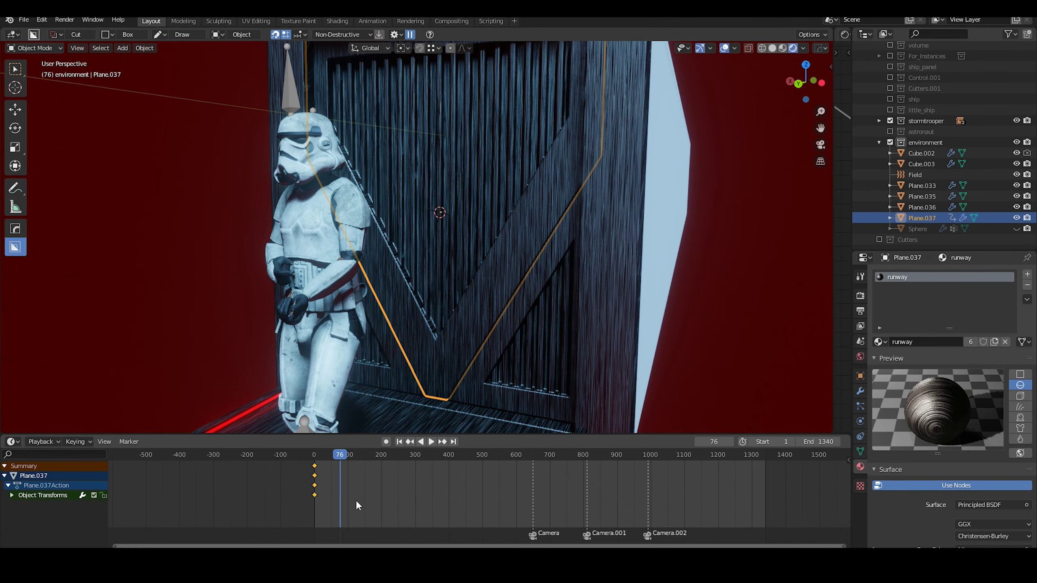
key(space)
key(g)
key(z)
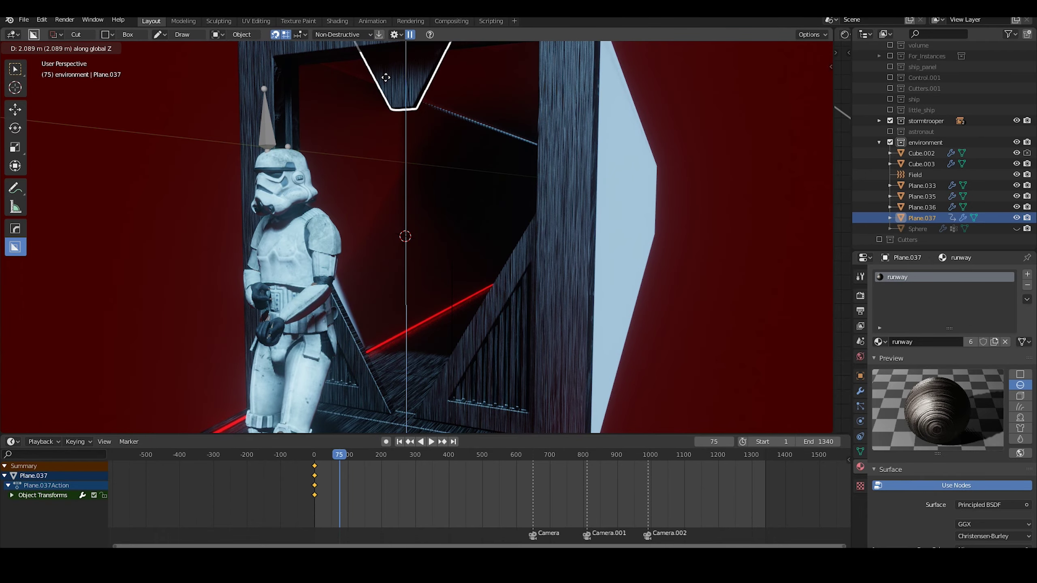
click(387, 77)
key(shift+Left)
key(z)
- Set the door keys' interpolation and shift them 10 frames earlier, replaying to check timing
key(space)
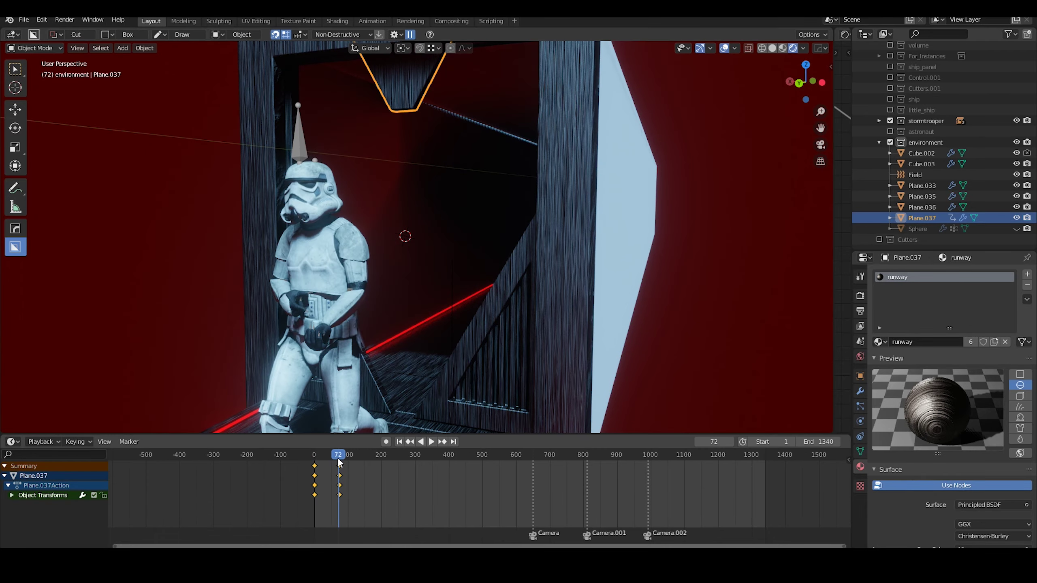
key(shift+Left)
key(space)
key(Escape)
key(t)
click(322, 466)
key(space)
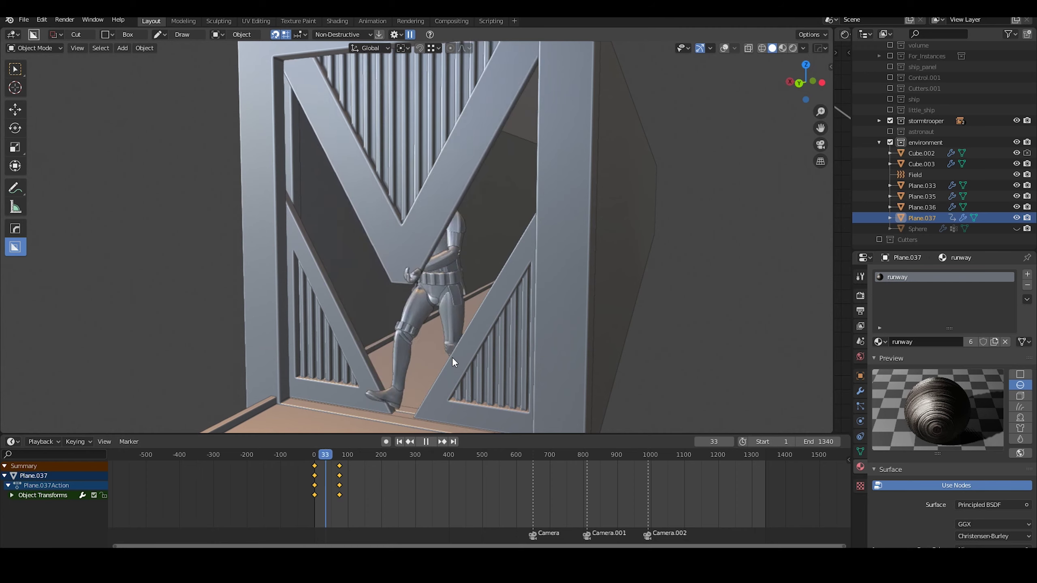
key(space)
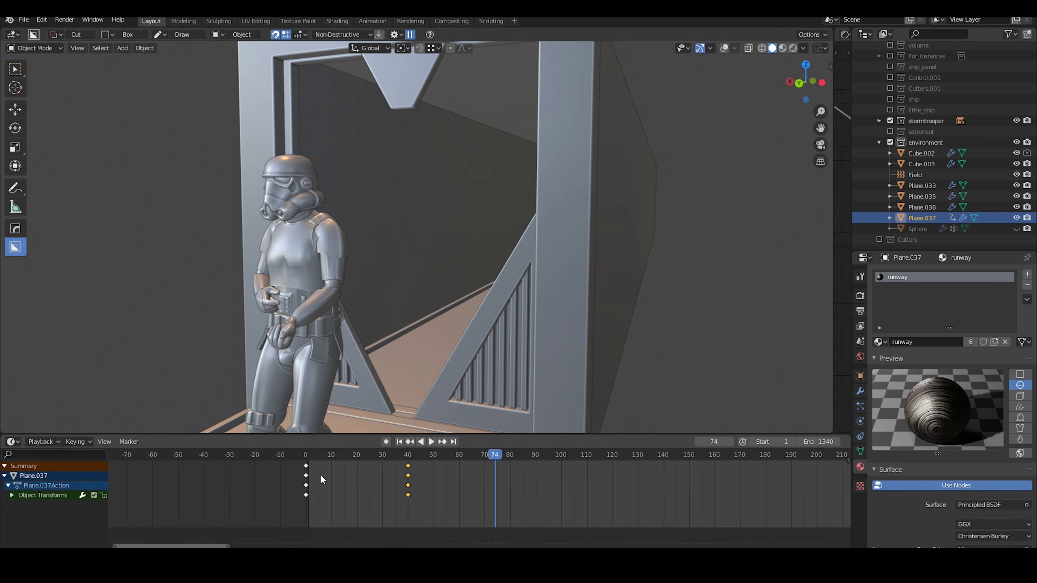
click(498, 509)
key(space)
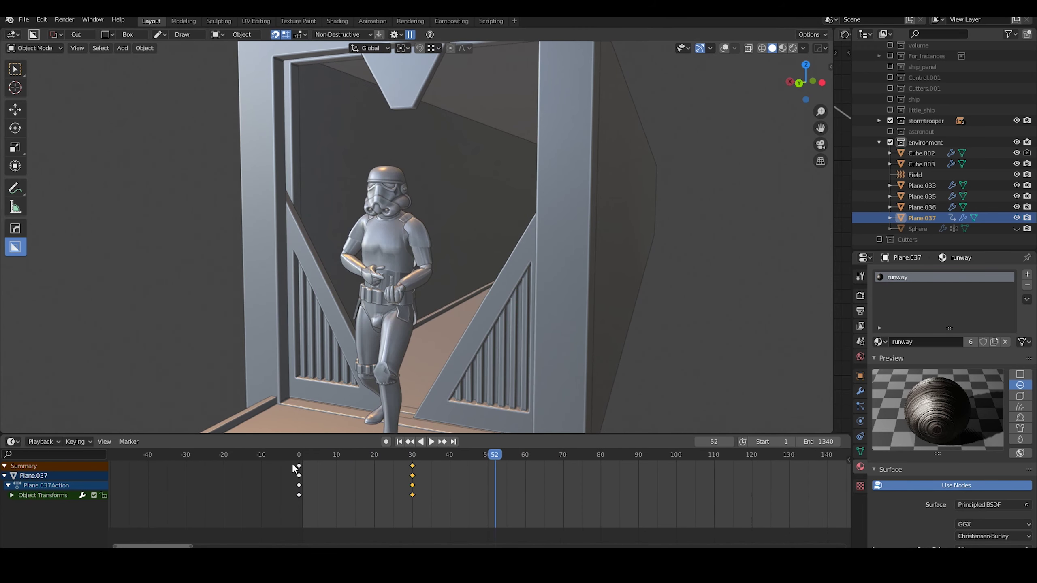
- Slide a side door panel outward along X, key its location, and review the animation
click(334, 363)
key(Tab)
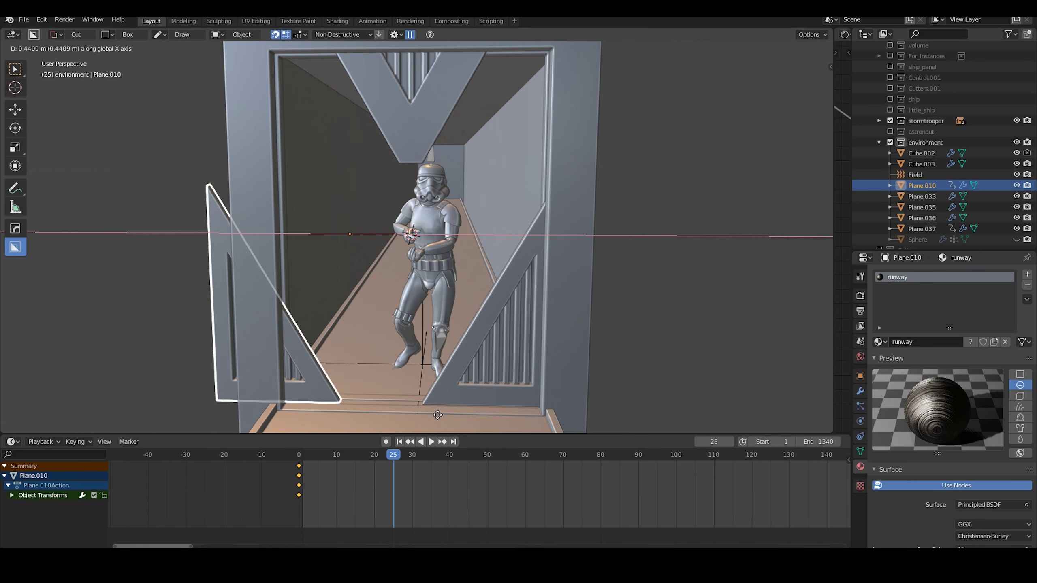
mouse_move(393, 455)
mouse_down()
mouse_move(359, 454)
mouse_move(394, 455)
mouse_up()
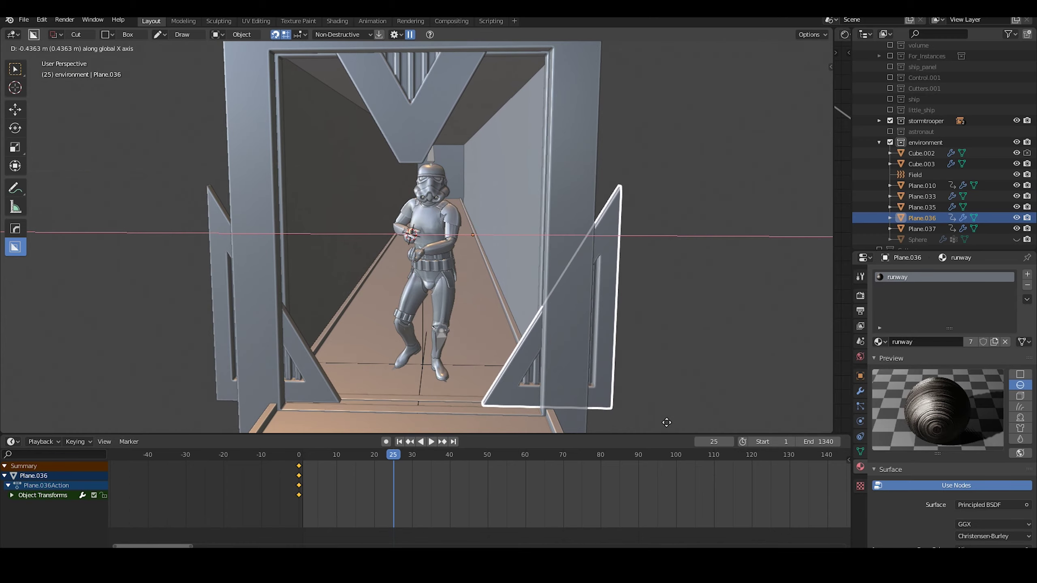
click(667, 422)
key(i)
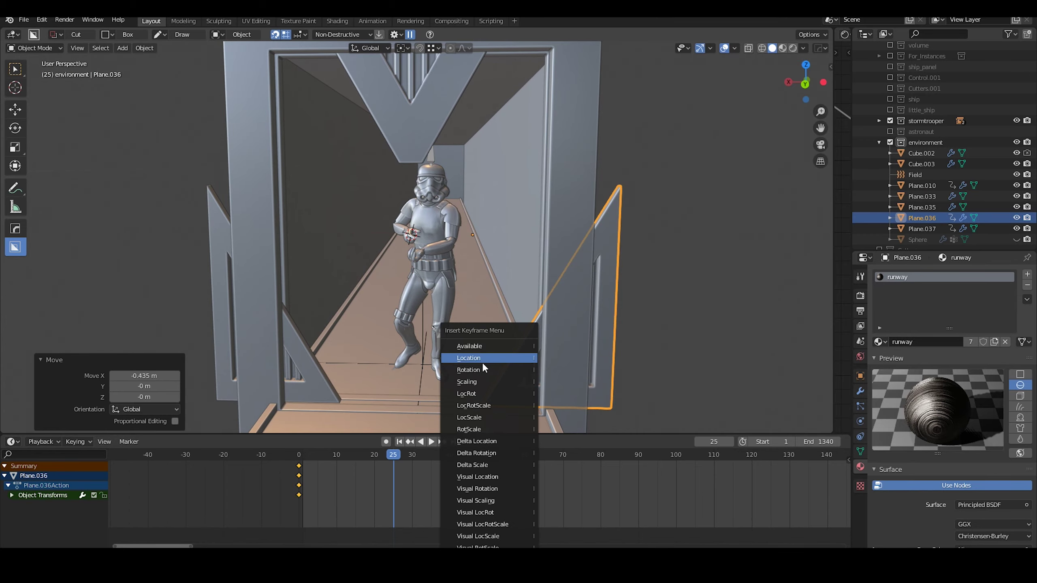
click(490, 356)
key(alt+a)
key(space)
drag(367, 490, 297, 502)
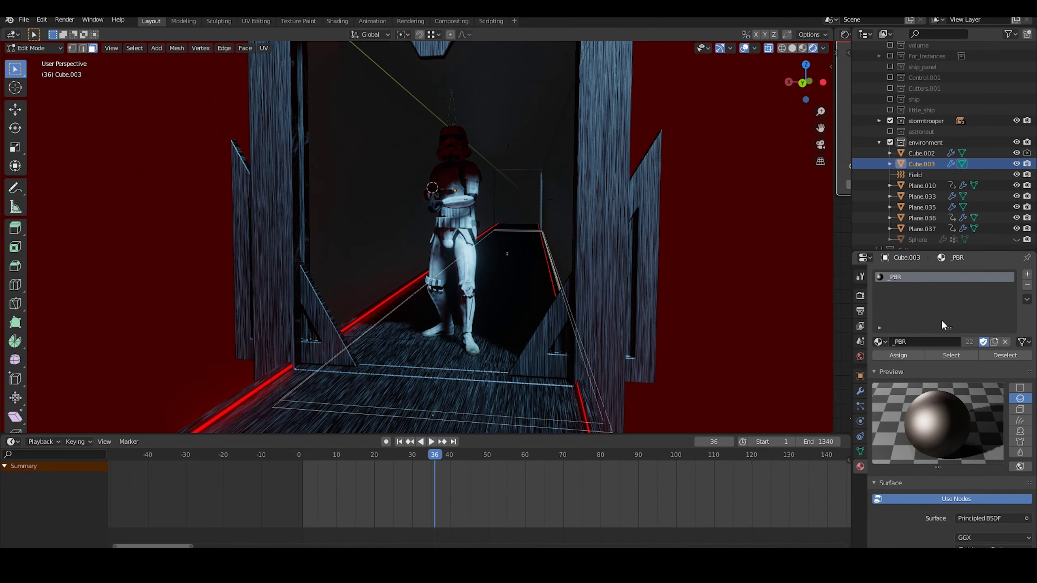
- Add a _Emissive material slot to the corridor and make its emission colour white
click(1027, 274)
click(879, 342)
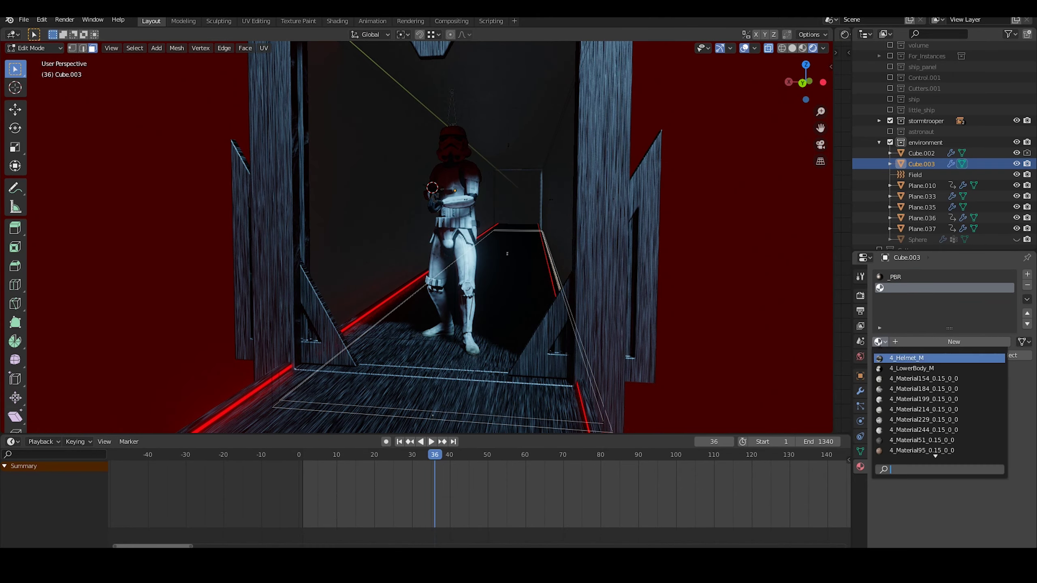
click(915, 360)
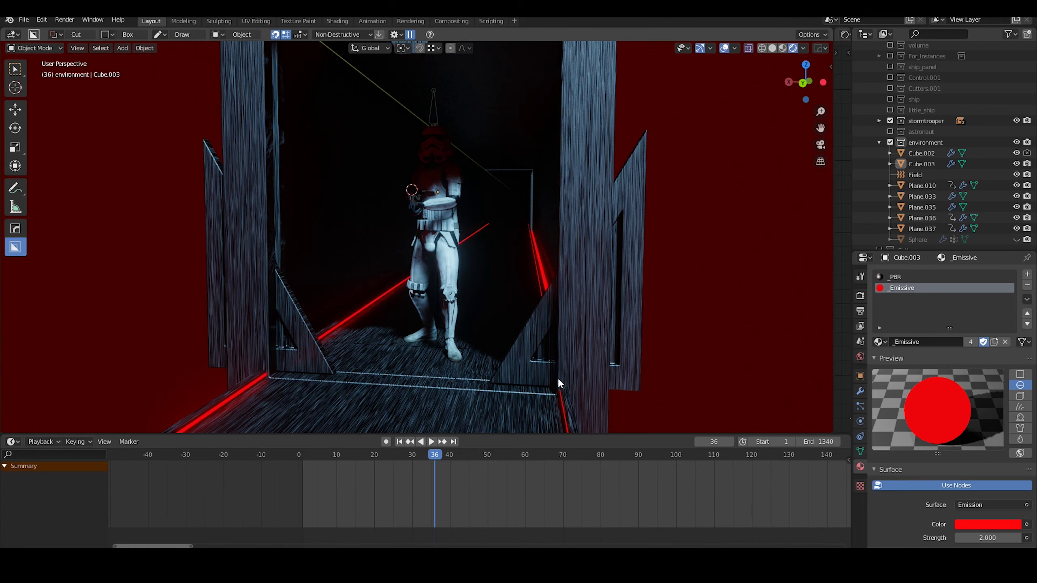
click(993, 532)
drag(972, 487, 924, 491)
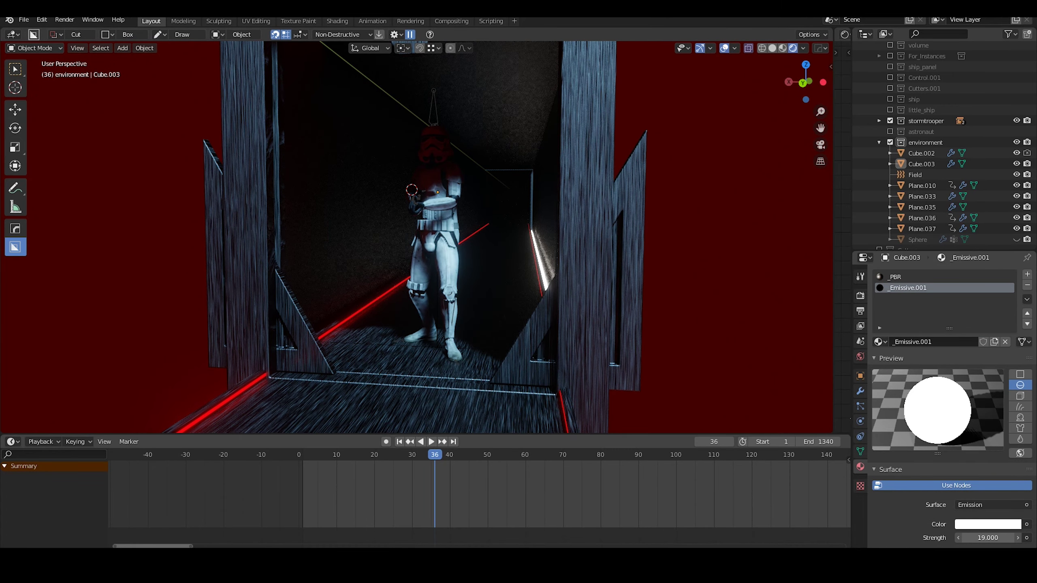
middle_drag(502, 355, 499, 375)
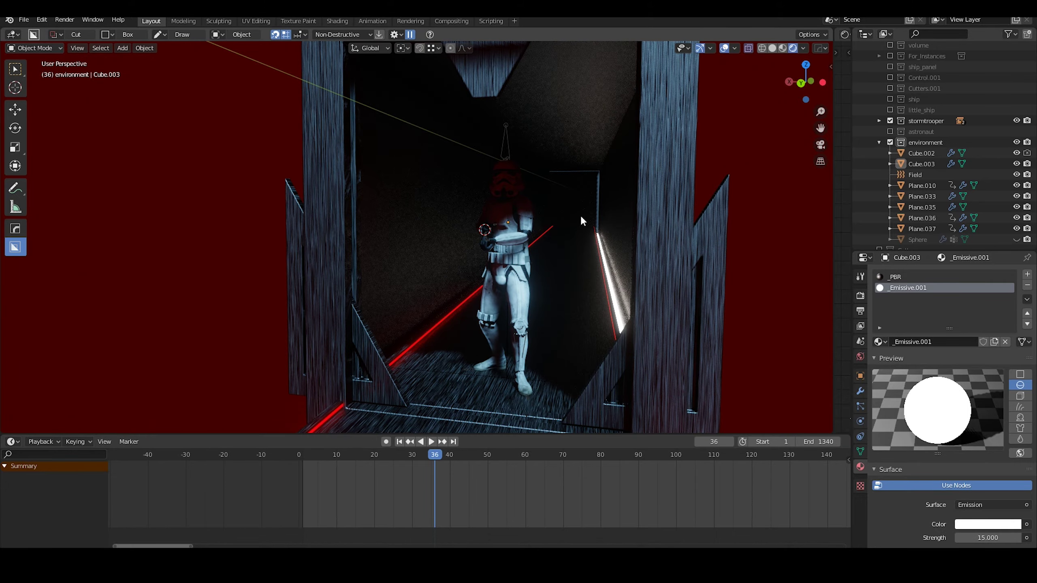
middle_drag(581, 221, 407, 227)
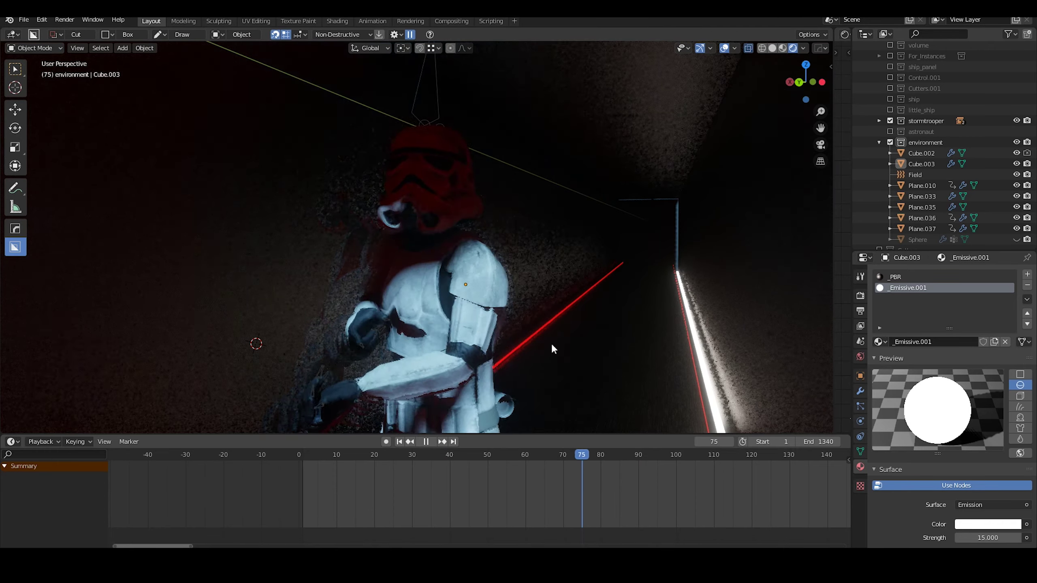
key(space)
scroll(554, 349, down, 5)
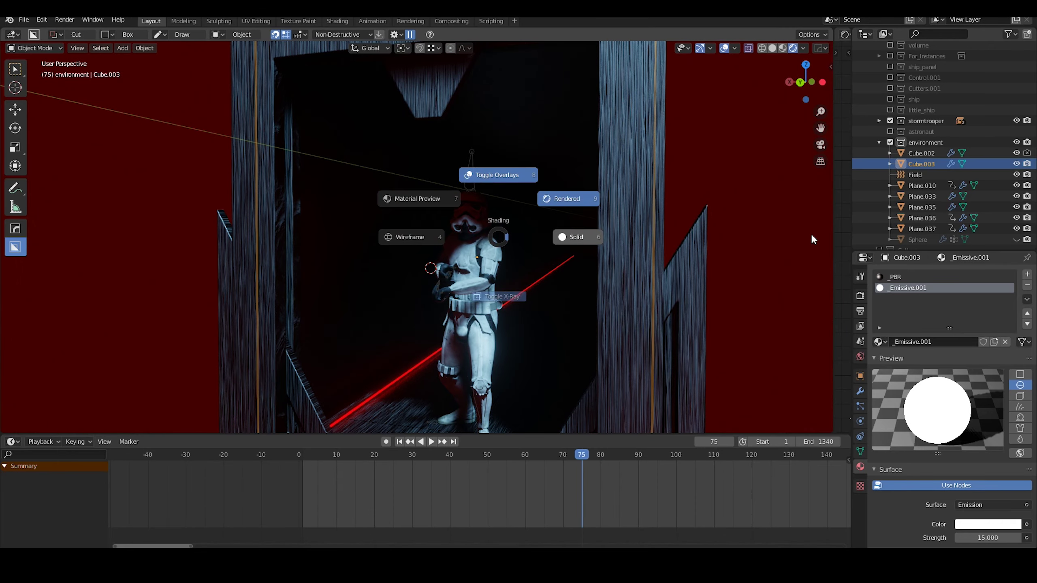
click(813, 239)
- Isolate the corridor in Edit Mode and Checker Deselect its wall faces
key(Tab)
key(alt+a)
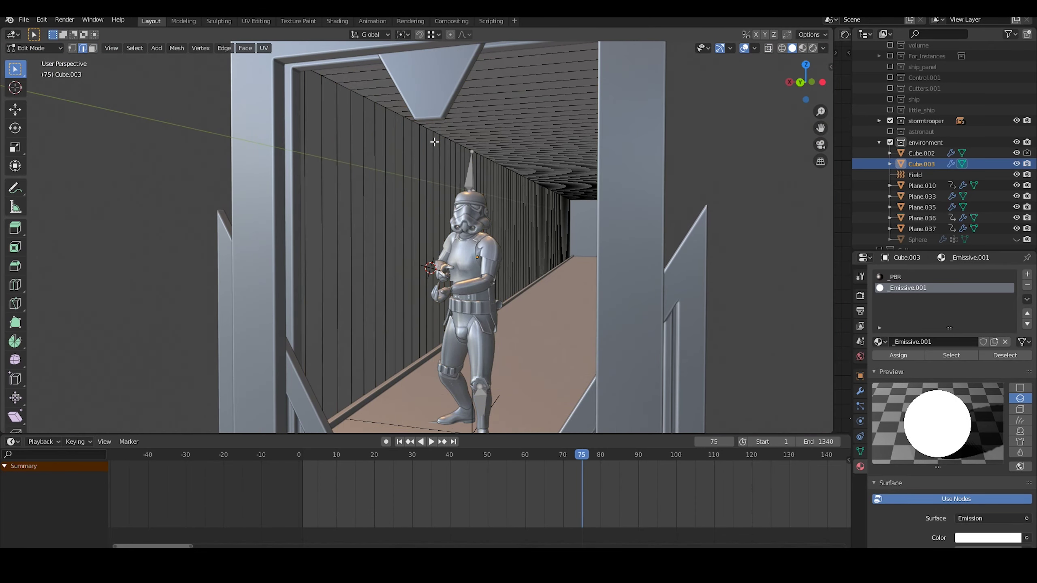
key(KP_Divide)
click(515, 265)
key(alt+a)
click(135, 48)
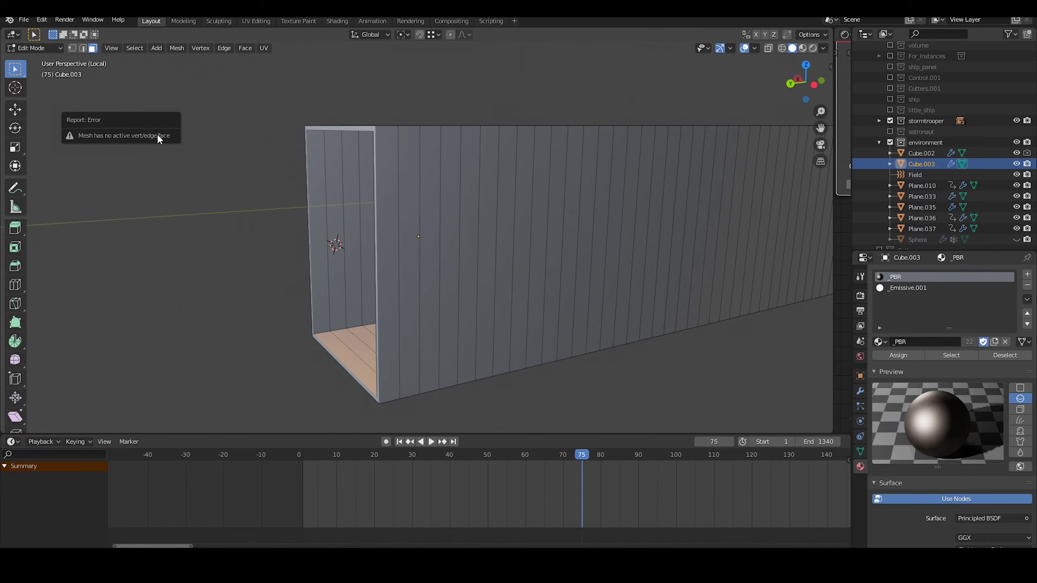
key(a)
click(135, 48)
click(162, 135)
- Assign the red _Emissive material to the alternating wall strips
key(KP_7)
middle_drag(457, 267, 441, 287)
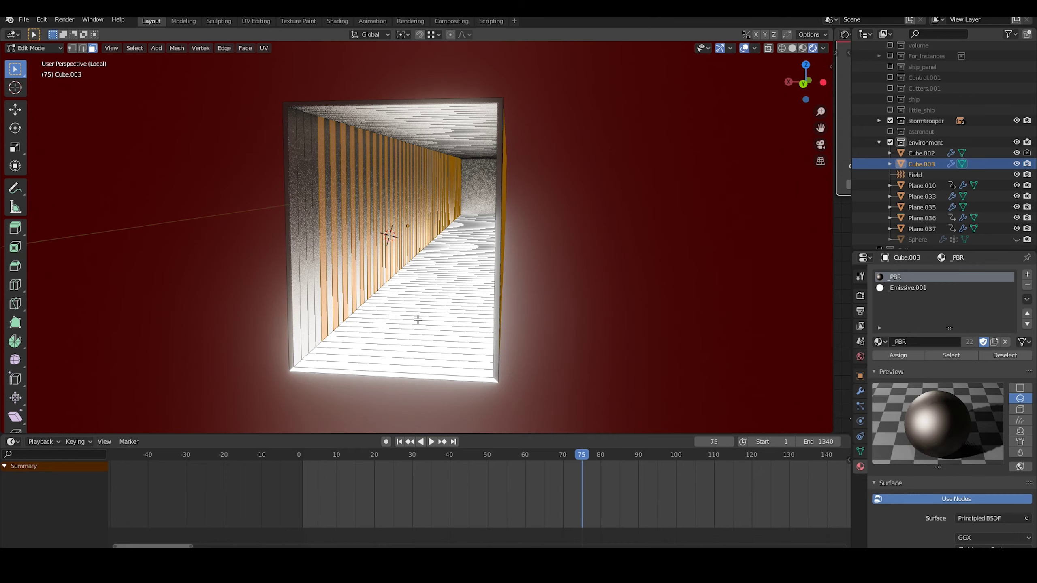
click(887, 339)
key(Tab)
key(KP_Divide)
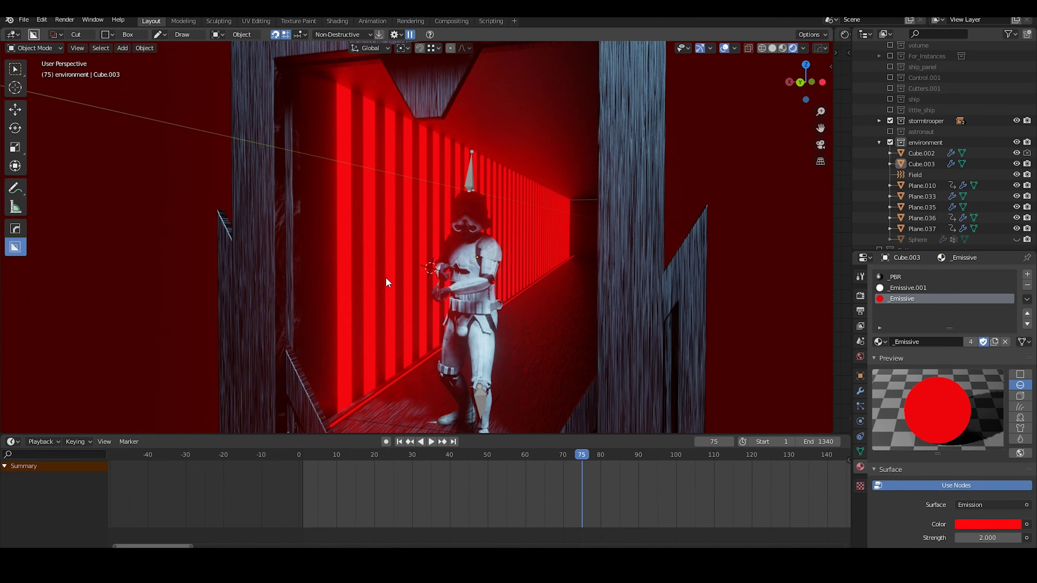
middle_drag(386, 283, 463, 93)
- Inset the corridor ceiling face by 0.1188 m and extrude it along its normal
key(Tab)
key(KP_Divide)
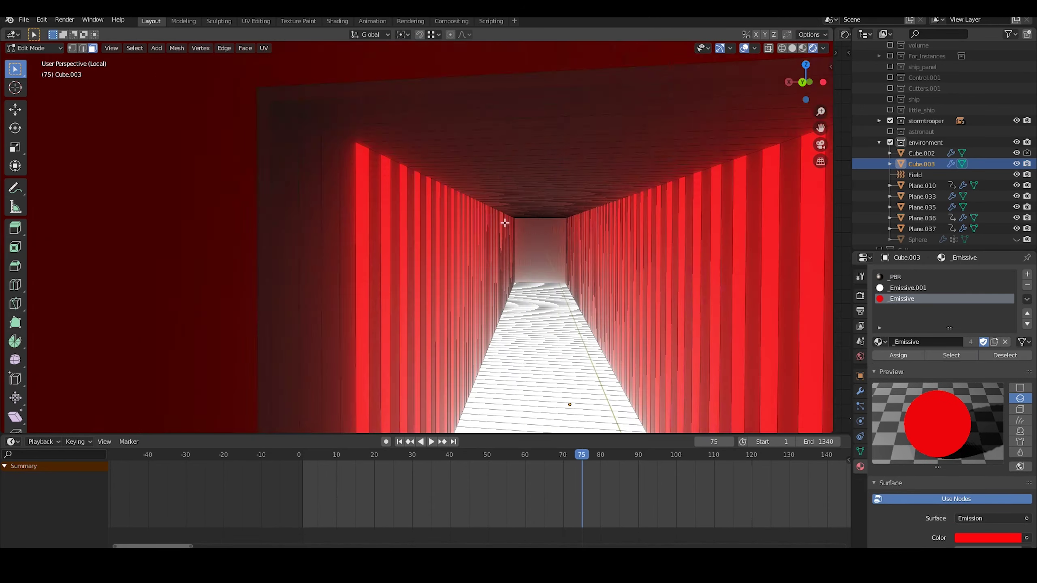
ctrl+click(592, 204)
middle_drag(374, 200, 535, 211)
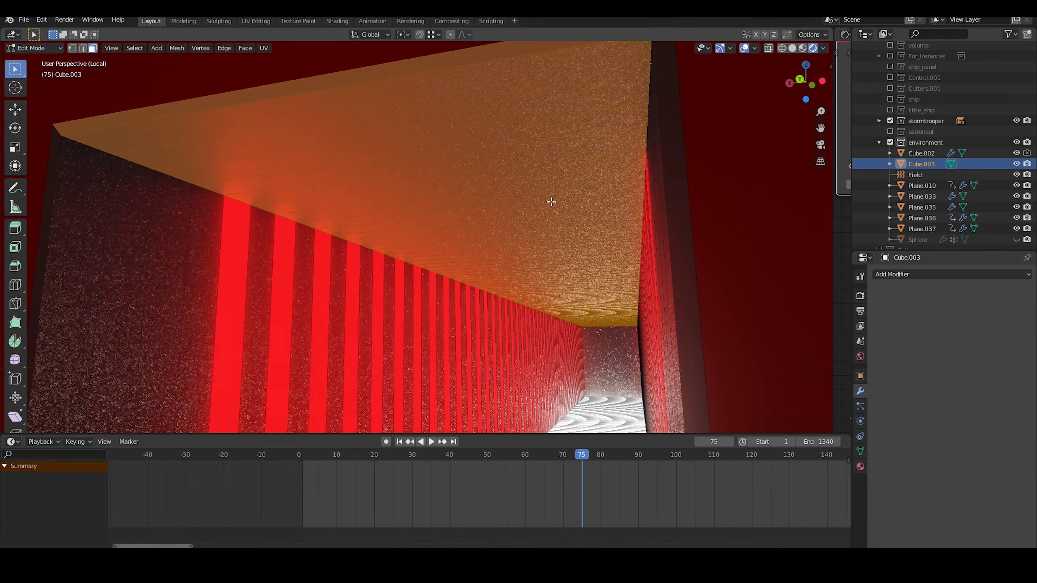
scroll(513, 240, up, 5)
middle_drag(514, 240, 424, 176)
key(i)
click(721, 286)
key(e)
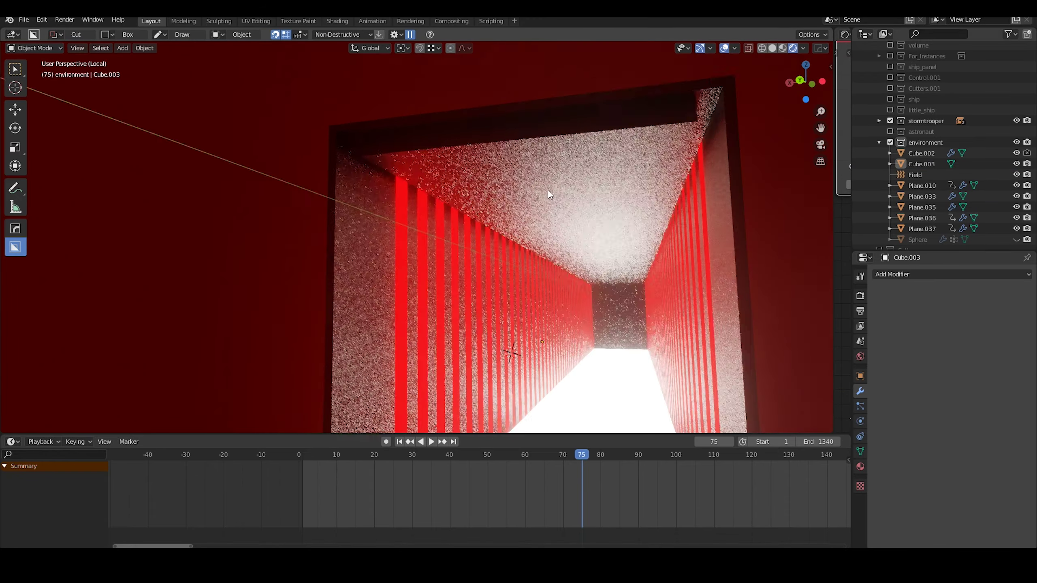
middle_drag(547, 190, 580, 284)
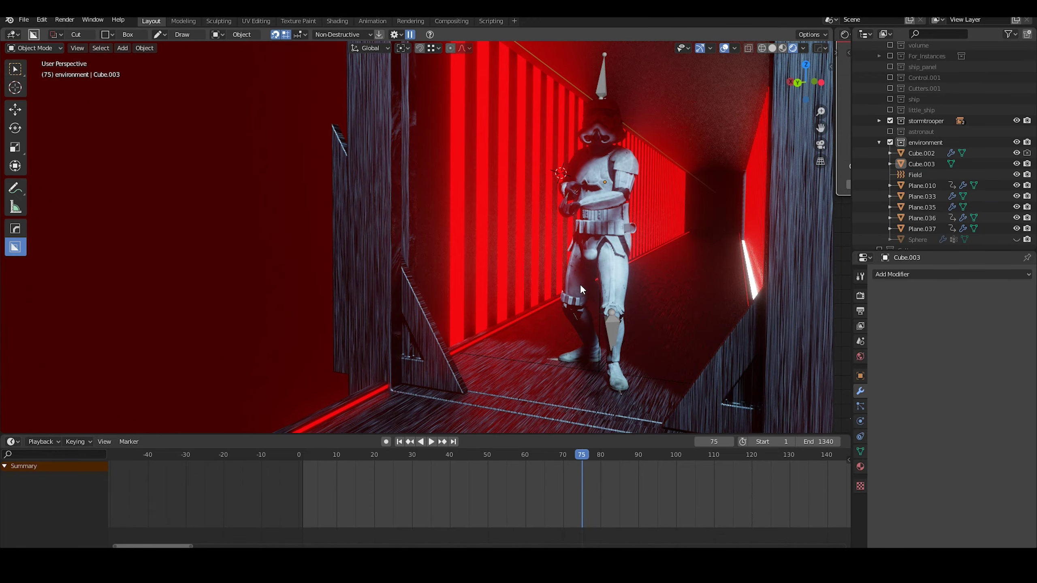
scroll(580, 284, down, 5)
scroll(314, 490, down, 5)
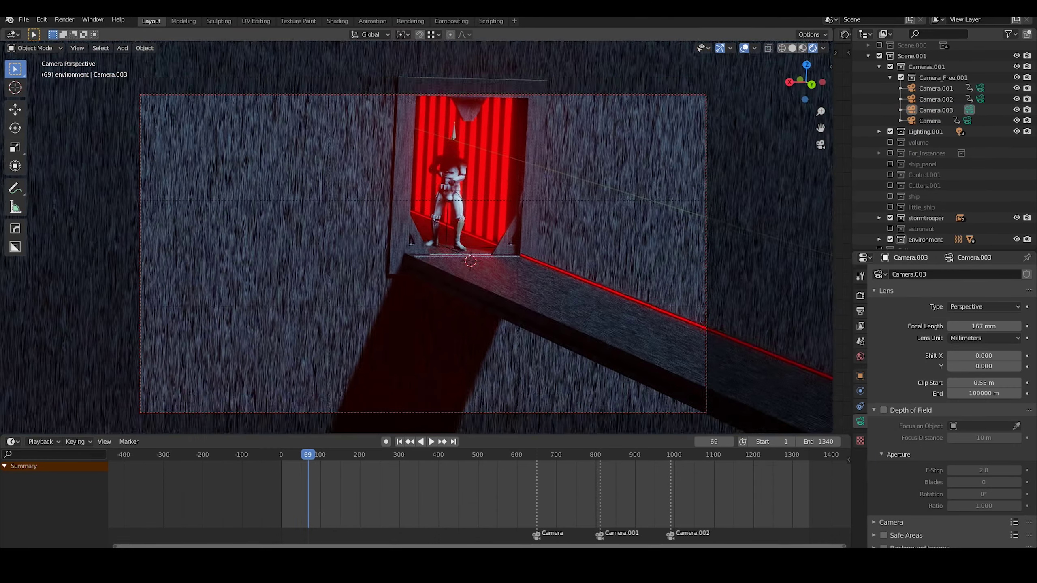
- Enable the volume collection and move the playhead back to frame 0
click(890, 143)
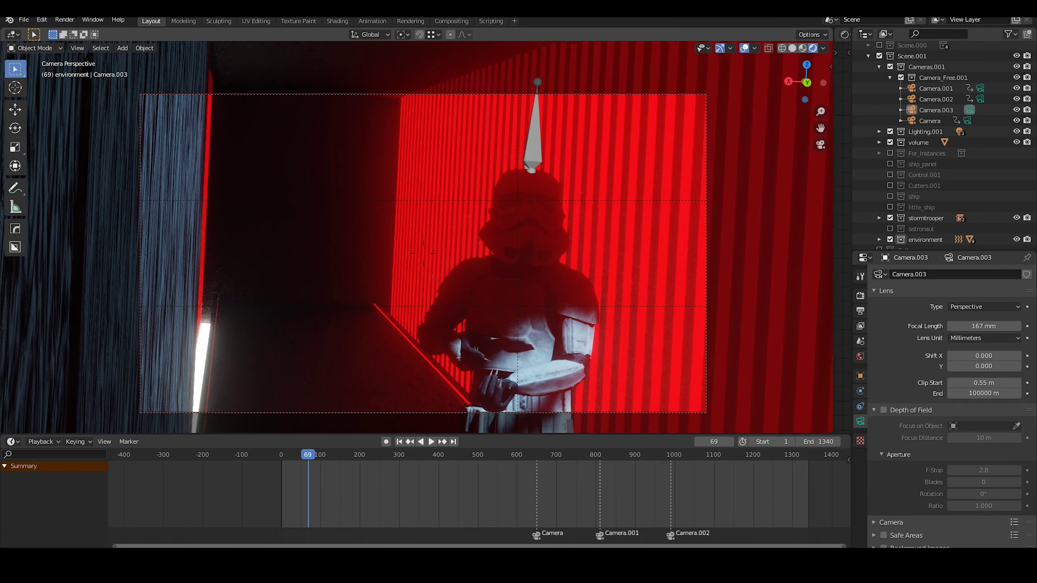
mouse_move(308, 482)
mouse_down()
mouse_move(282, 483)
mouse_move(311, 483)
mouse_up()
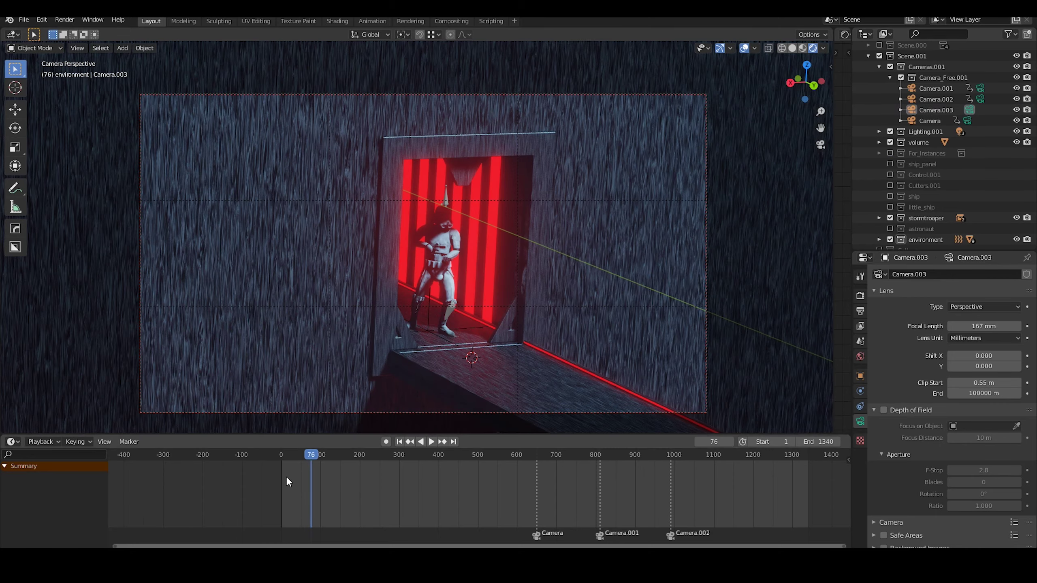
click(281, 482)
- Bind Camera.003 to a frame-0 marker, play the animation, and lower its focal length to 12 mm
key(ctrl+b)
key(space)
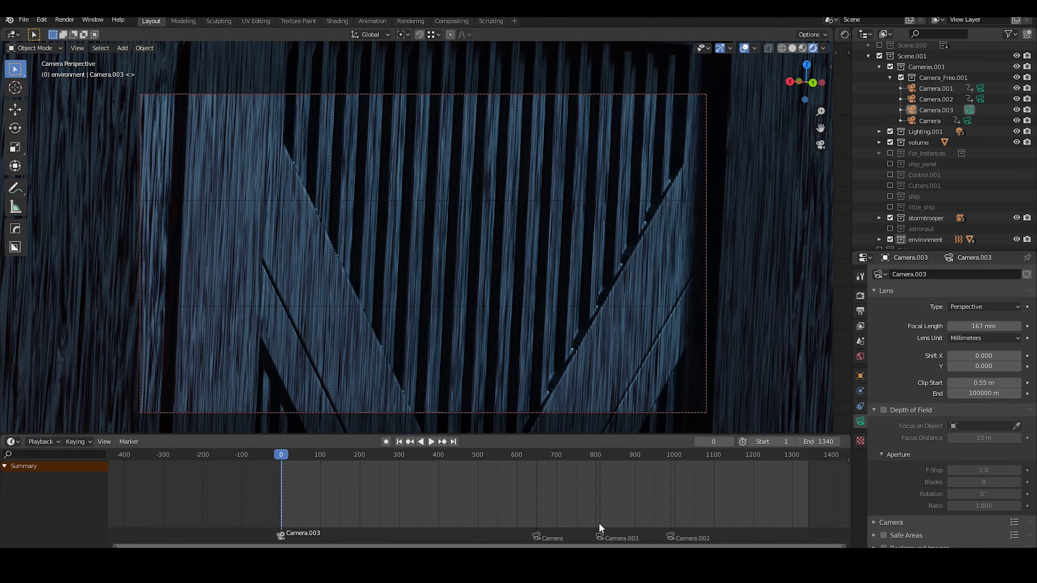
key(space)
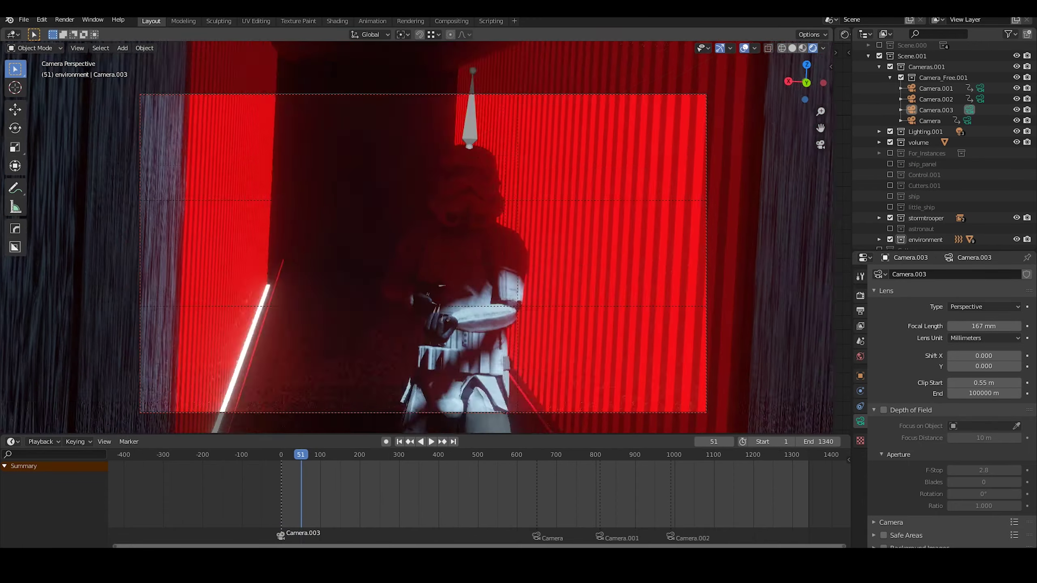
mouse_move(984, 326)
mouse_down()
mouse_move(939, 326)
mouse_move(1013, 326)
mouse_move(984, 326)
mouse_move(996, 326)
mouse_up()
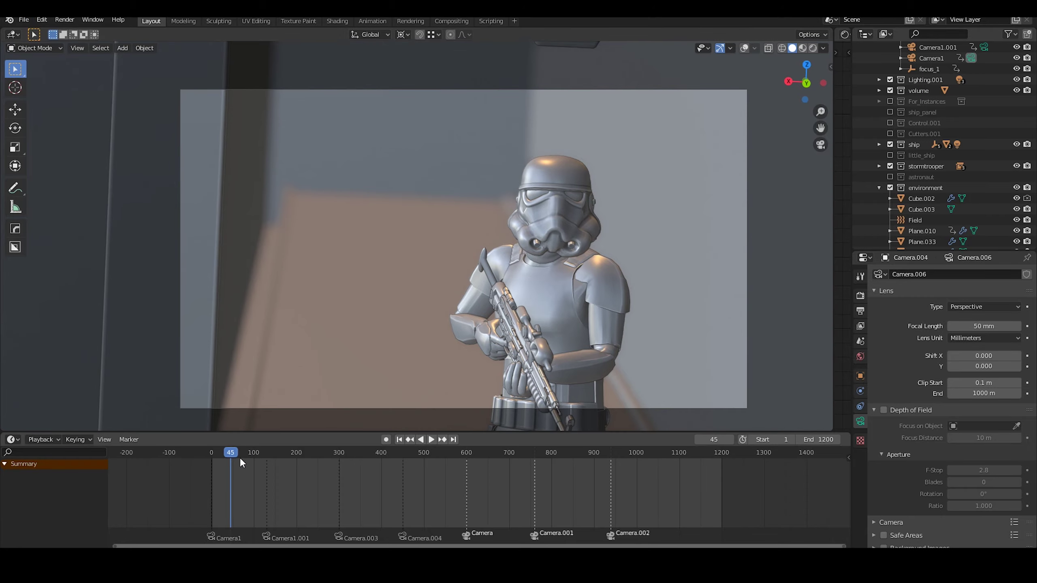
- Switch the viewport to Material Preview with overlays on and select the wall plane Plane.038
mouse_move(241, 462)
mouse_down()
mouse_move(423, 479)
mouse_move(239, 494)
mouse_move(473, 462)
mouse_move(376, 455)
mouse_move(721, 454)
mouse_move(260, 453)
mouse_up()
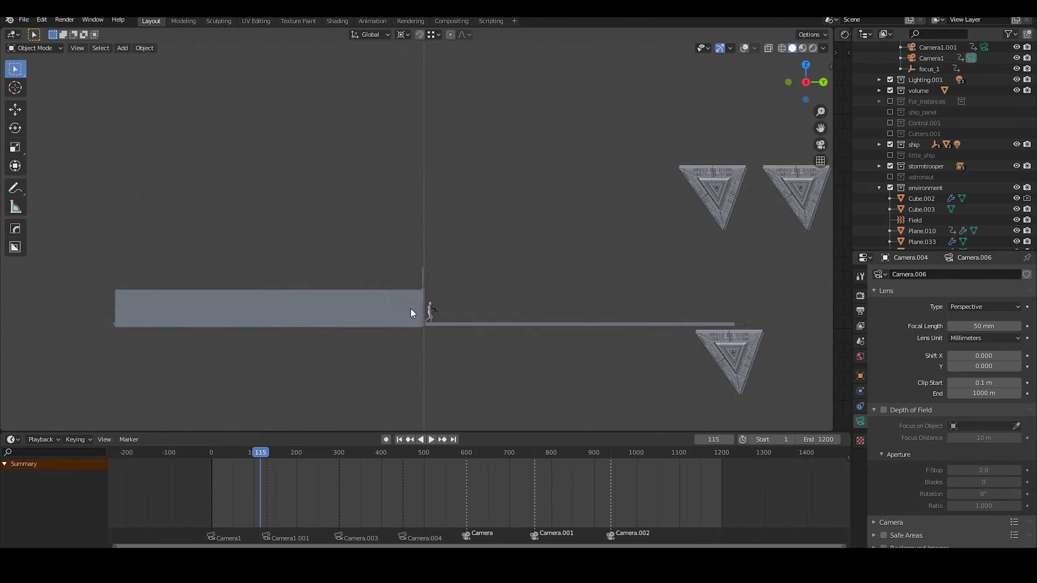
key(z)
click(397, 326)
scroll(898, 122, down, 5)
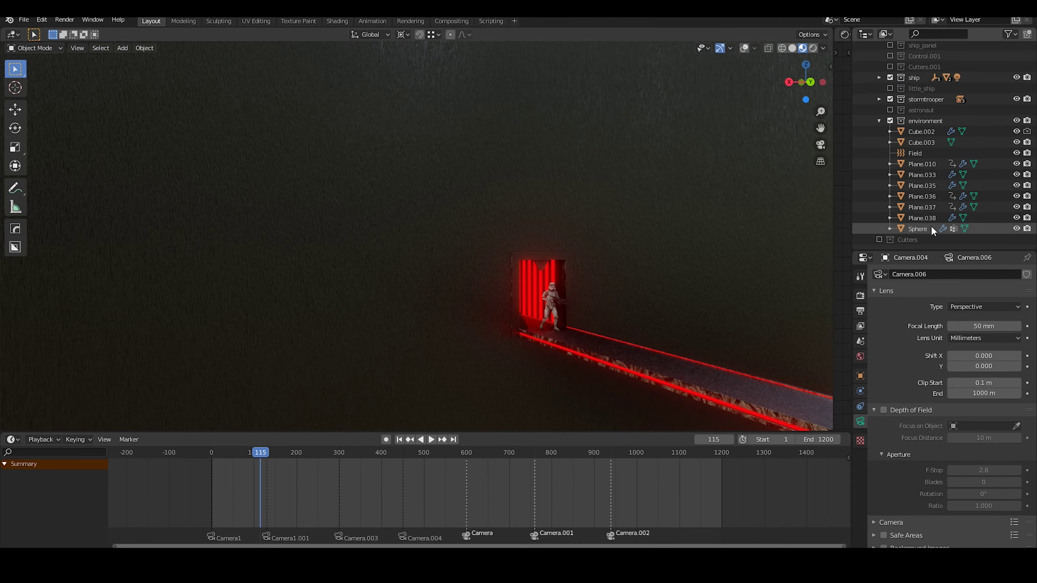
scroll(490, 233, up, 10)
key(shift+alt+z)
click(478, 207)
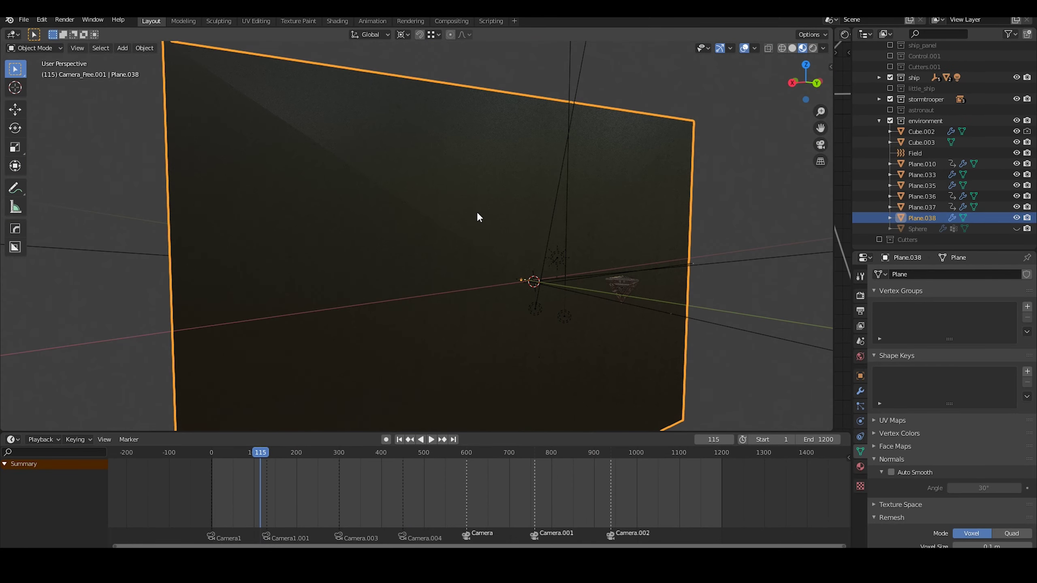
- Apply Plane.038's transforms and add a Gradient Texture node to its material in the Shader Editor
drag(834, 212, 542, 245)
key(ctrl+a)
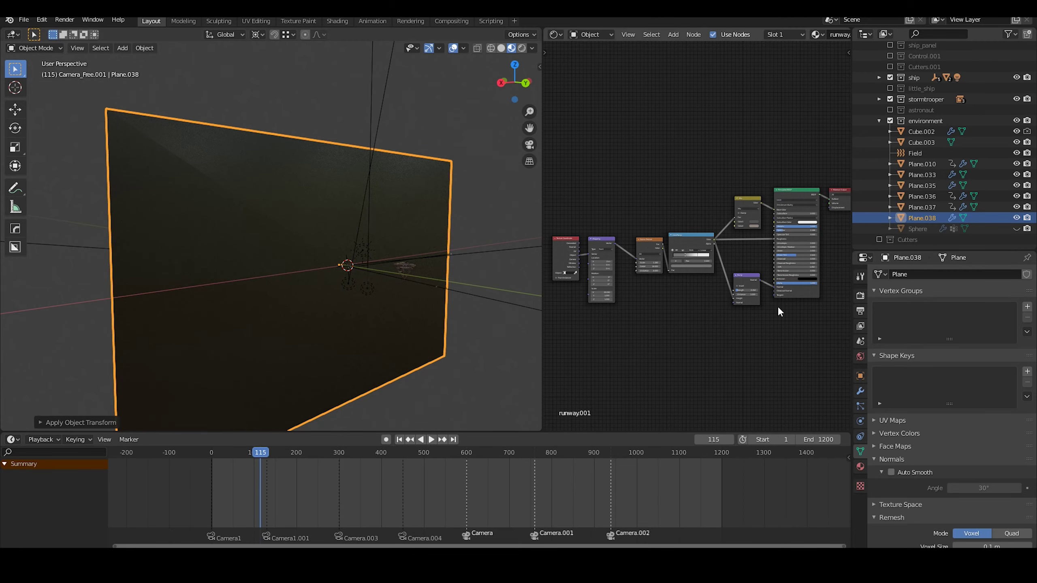
click(861, 467)
key(shift+a)
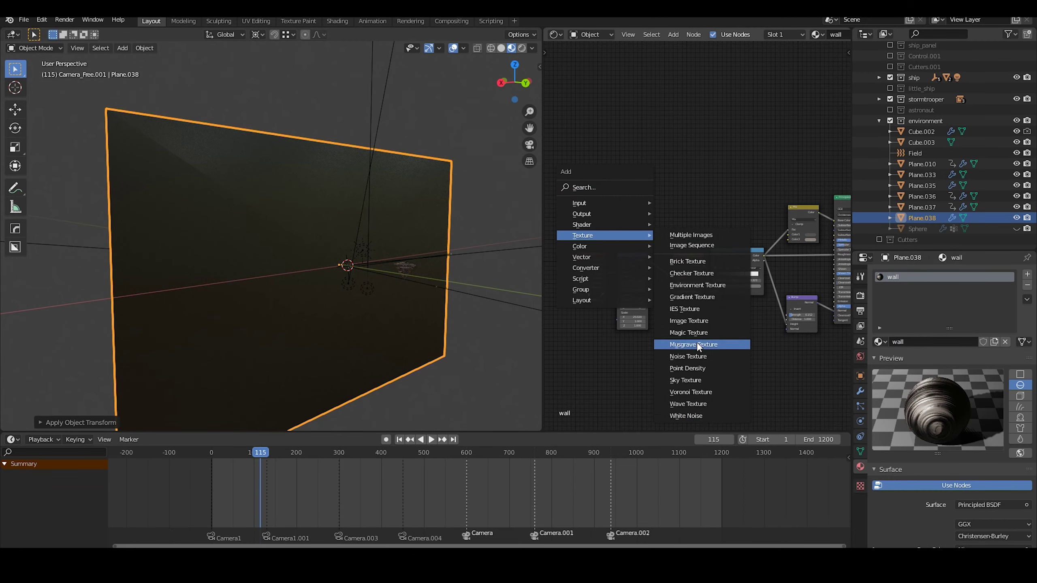
click(692, 297)
click(699, 203)
ctrl+shift+click(700, 203)
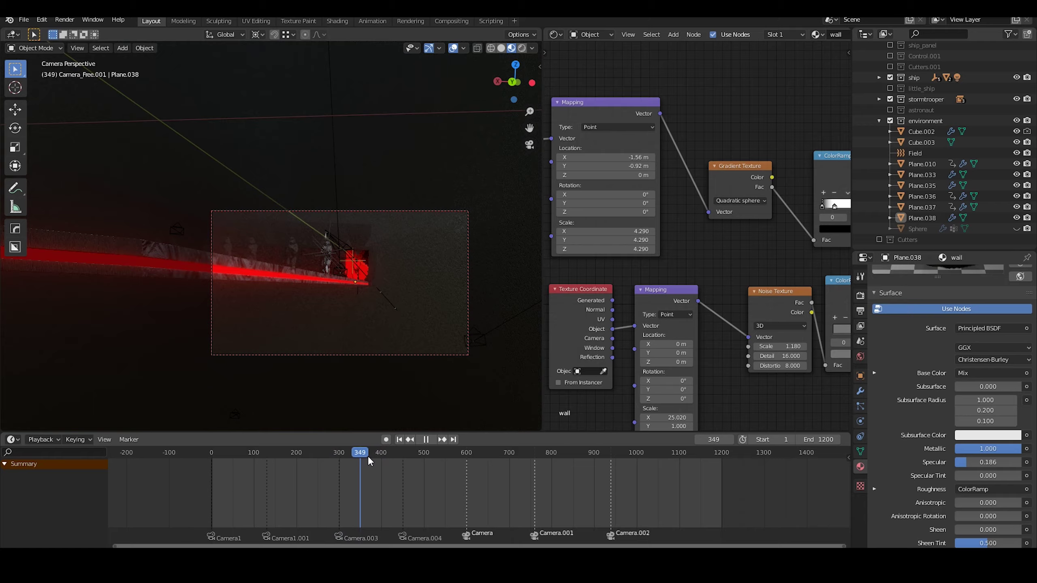
- Scrub to frame 168 and orbit the view around the corridor
drag(368, 455, 283, 457)
middle_drag(382, 199, 359, 306)
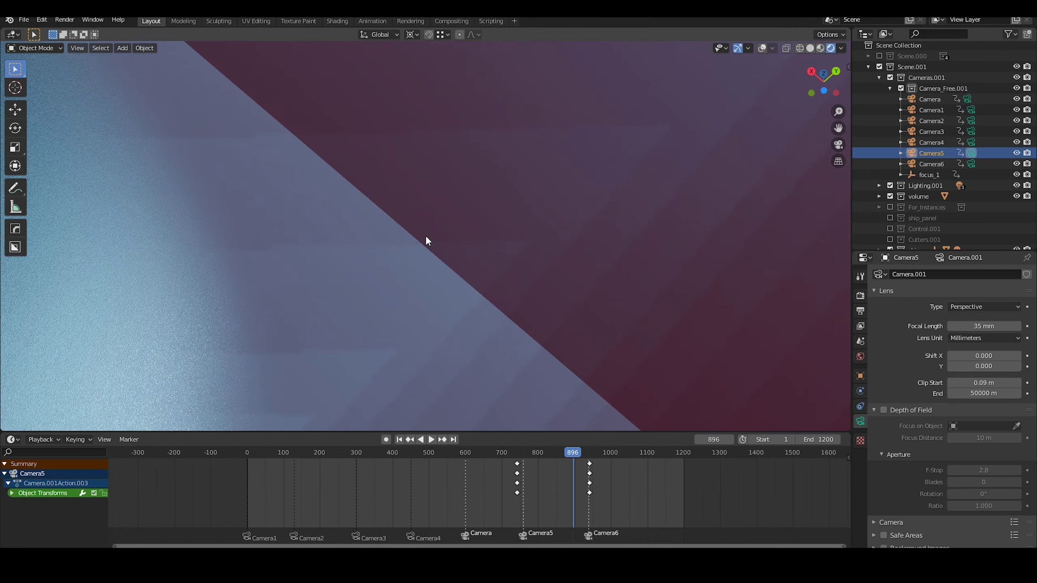
middle_drag(426, 240, 419, 301)
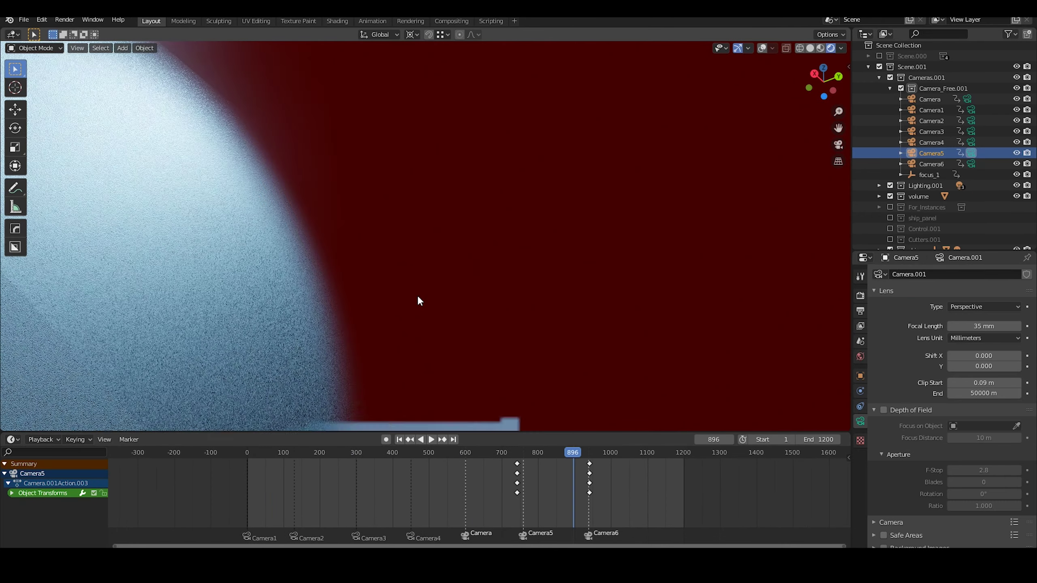
- Zoom the viewport in and out around the pyramid to inspect it
scroll(468, 297, down, 5)
scroll(457, 333, up, 2)
scroll(456, 333, up, 10)
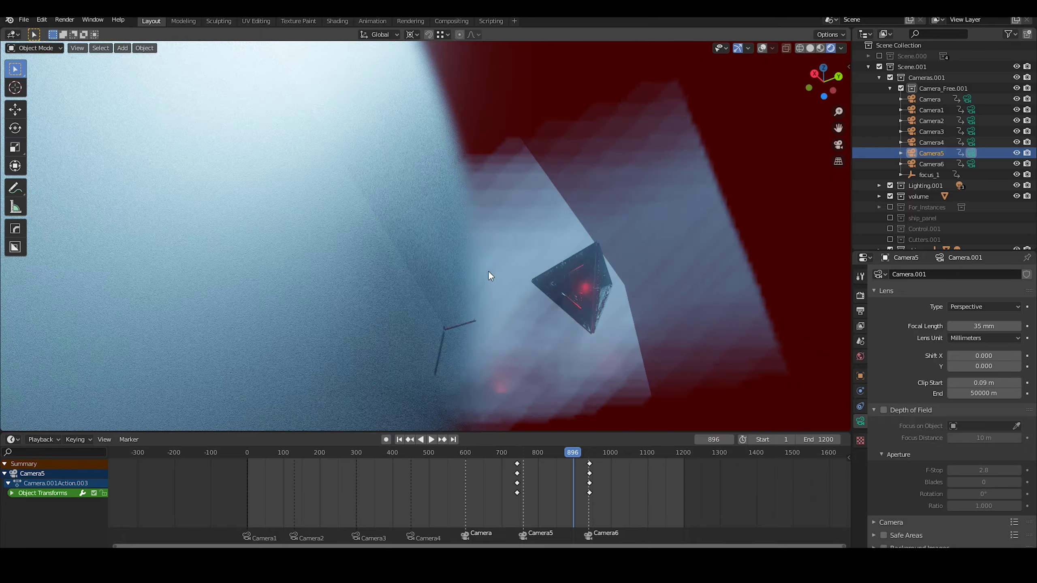
scroll(446, 186, down, 8)
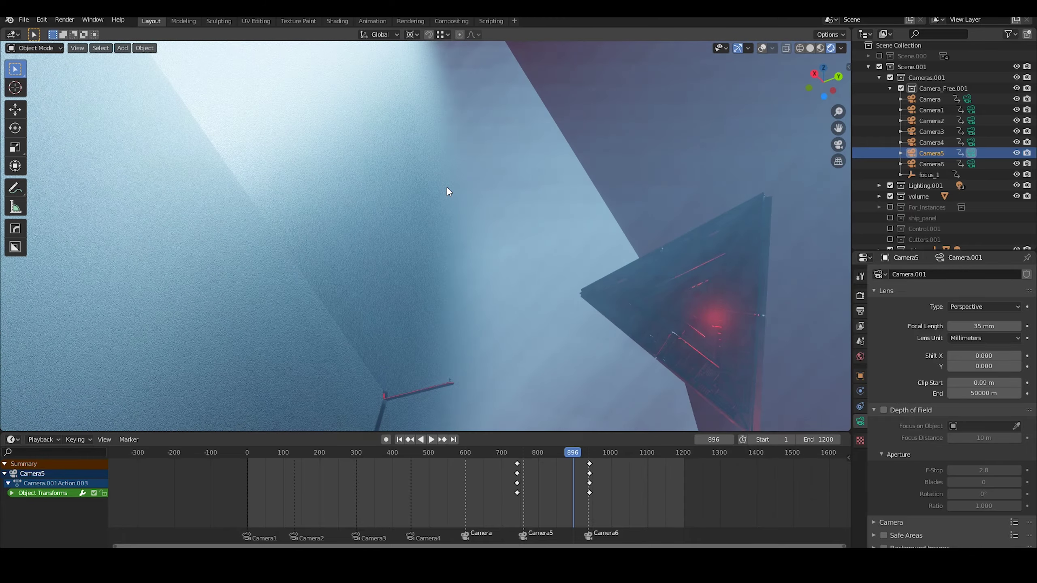
scroll(446, 188, down, 2)
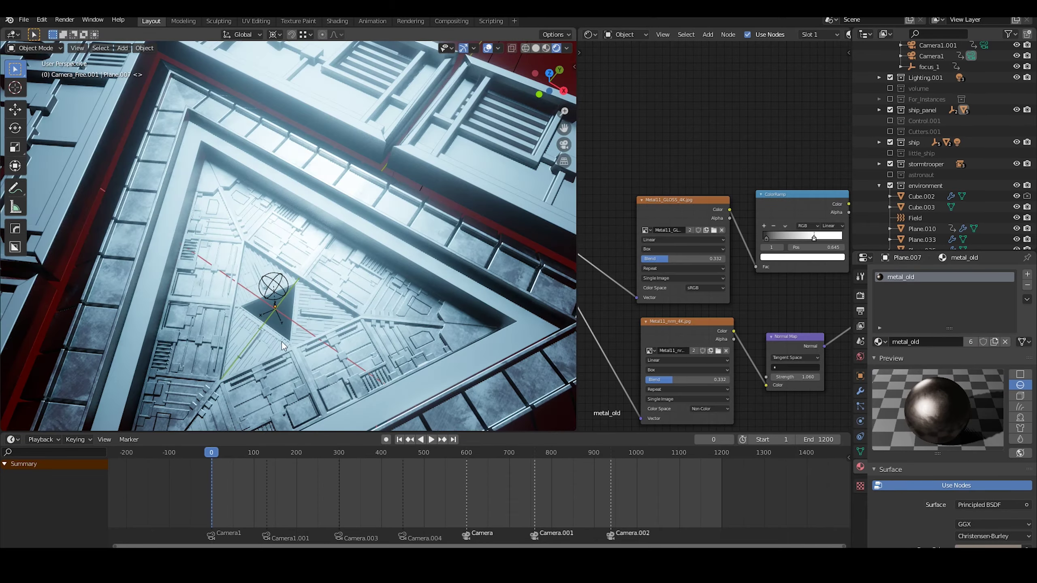
- Link the metal material to panel Plane.009, exclude ship_panel, and play through the scene camera
key(ctrl+l)
click(436, 339)
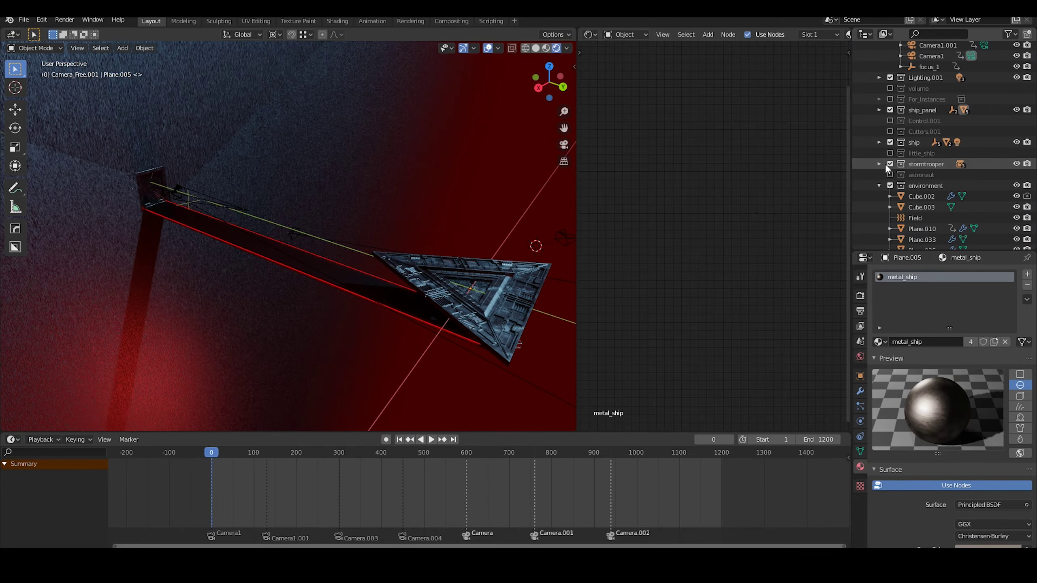
click(890, 110)
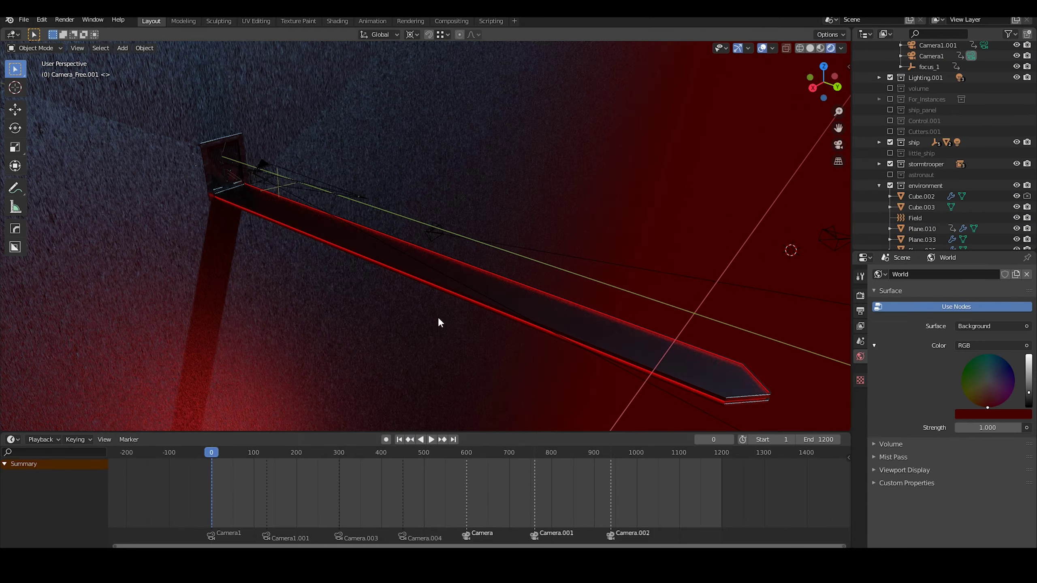
key(space)
key(KP_0)
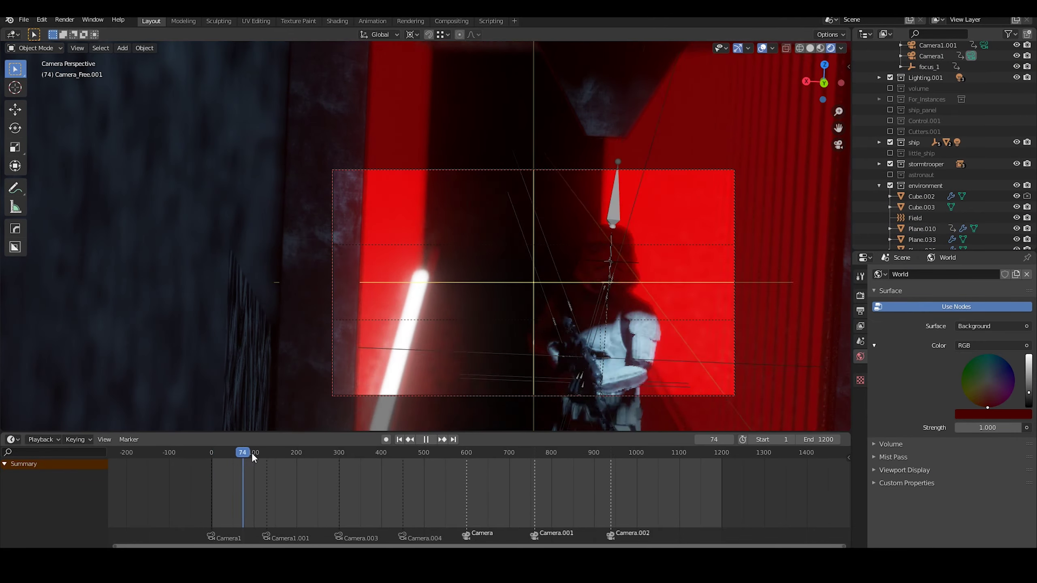
mouse_move(251, 452)
mouse_down()
mouse_move(273, 455)
mouse_move(246, 470)
mouse_up()
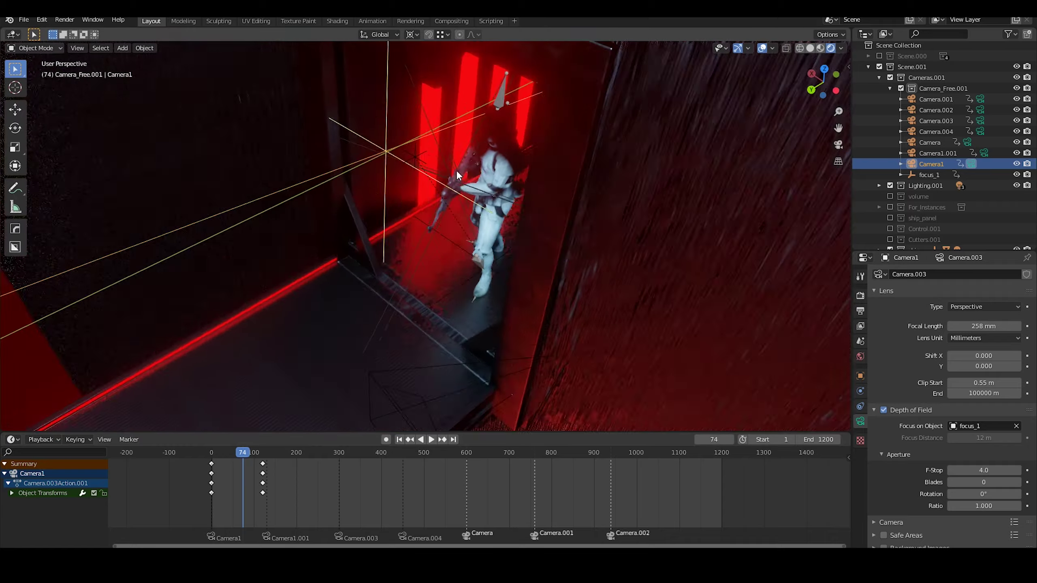
- Scrub along the stormtrooper's walk and keyframe focus_1's position, stopping at frame 64
mouse_move(241, 461)
mouse_down()
mouse_move(215, 461)
mouse_move(226, 461)
mouse_up()
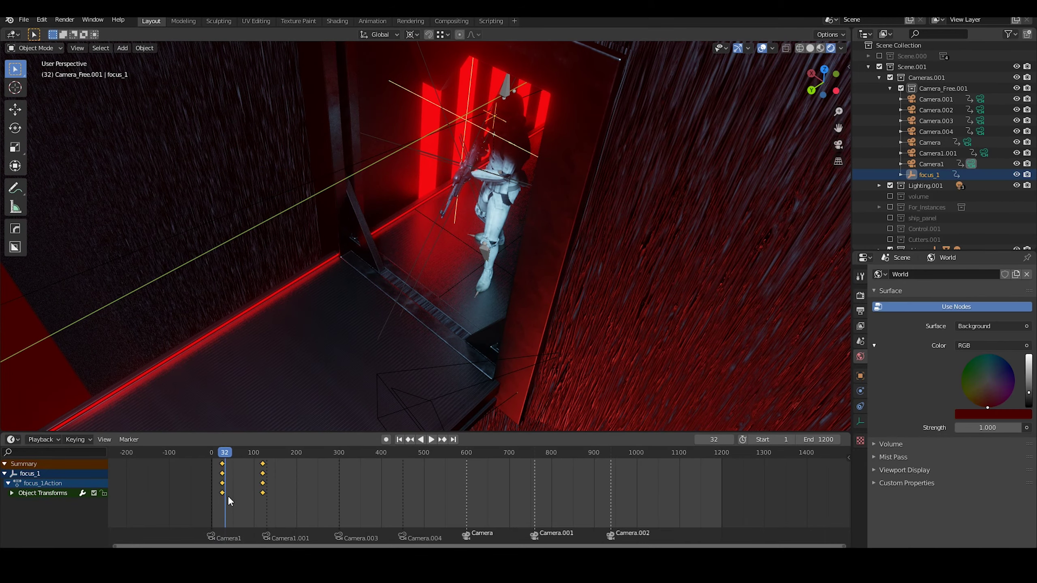
mouse_move(224, 462)
mouse_down()
mouse_move(215, 461)
mouse_move(261, 457)
mouse_move(230, 460)
mouse_up()
key(i)
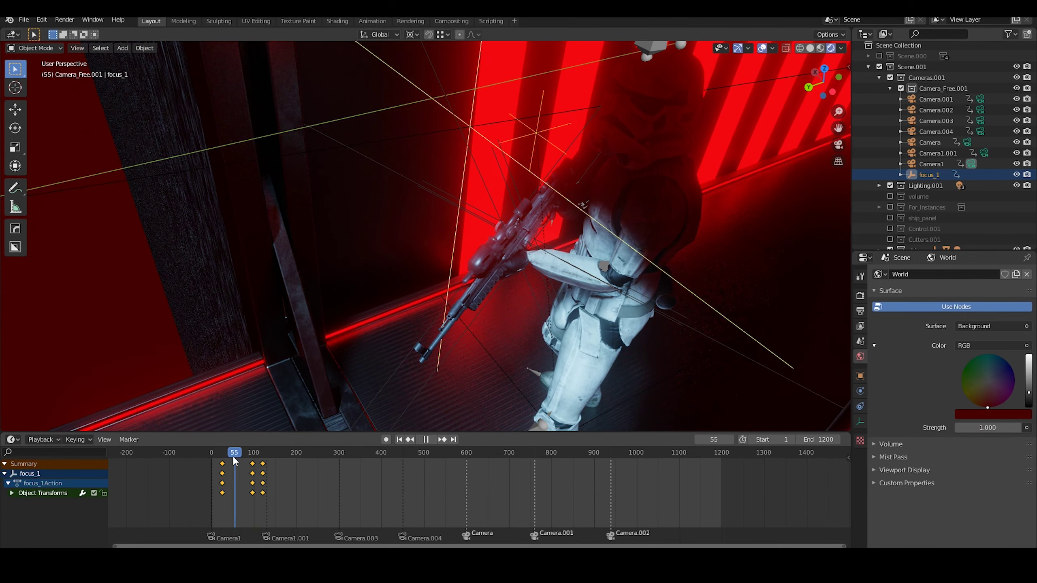
key(space)
- Move focus_1 along the X axis at frame 64, keyframe it, and replay from the start
key(g)
key(x)
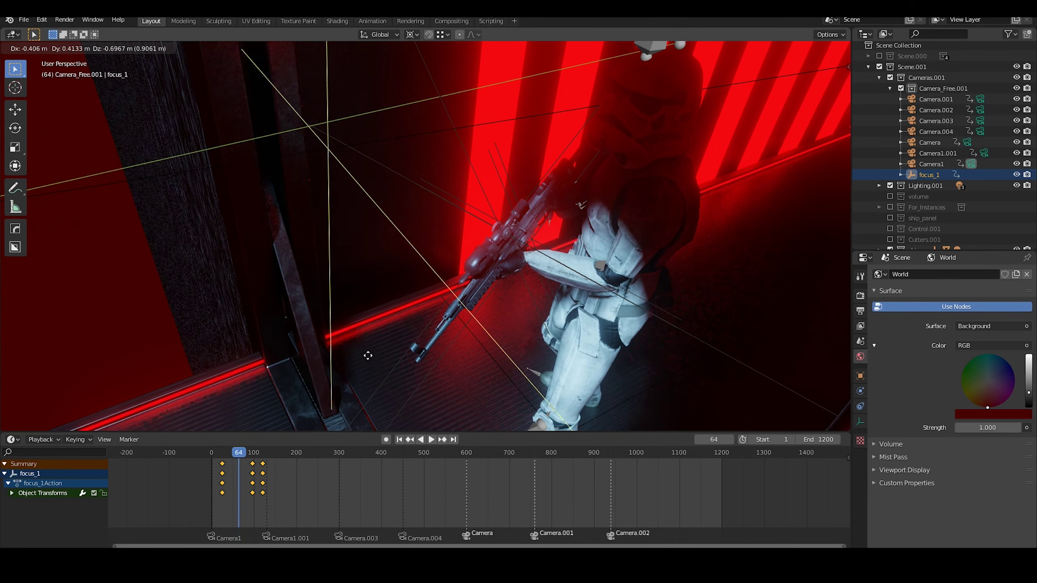
click(432, 319)
key(i)
key(space)
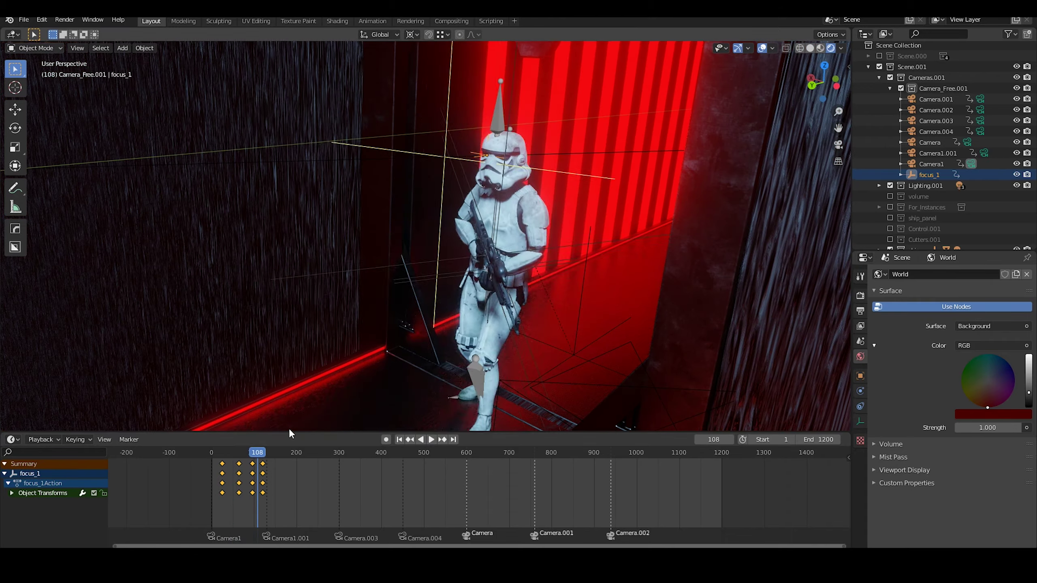
key(shift+Left)
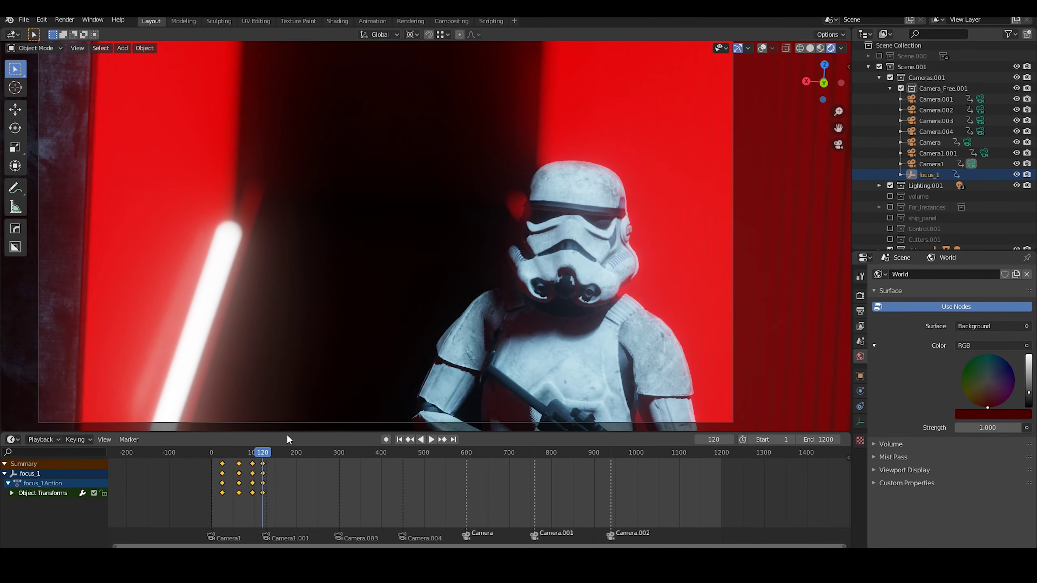
- At frame 84, set Camera1's depth-of-field F-Stop to 20
click(245, 461)
click(937, 110)
click(931, 164)
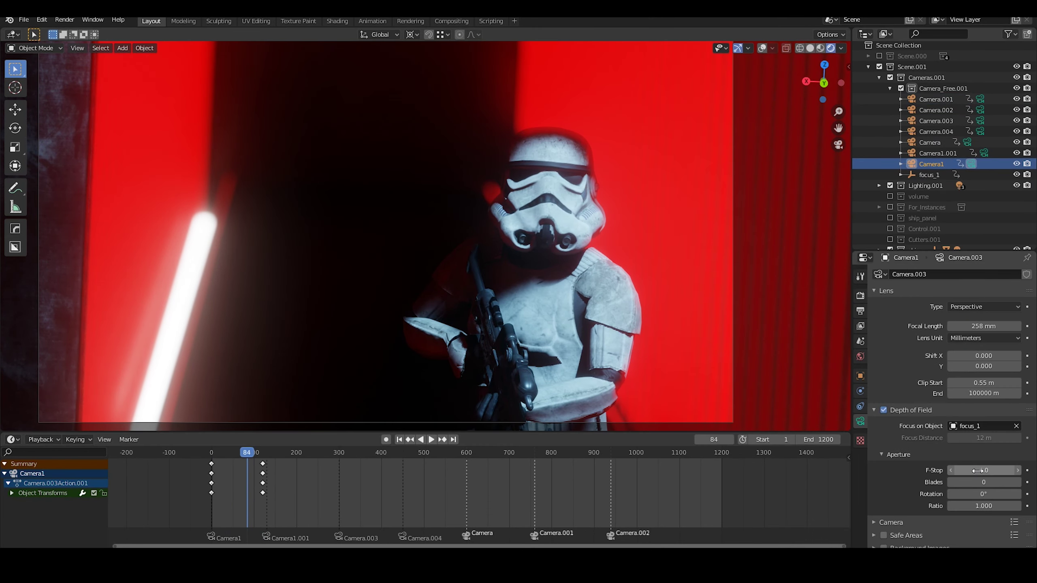
click(979, 471)
text(20)
key(Return)
drag(211, 461, 307, 465)
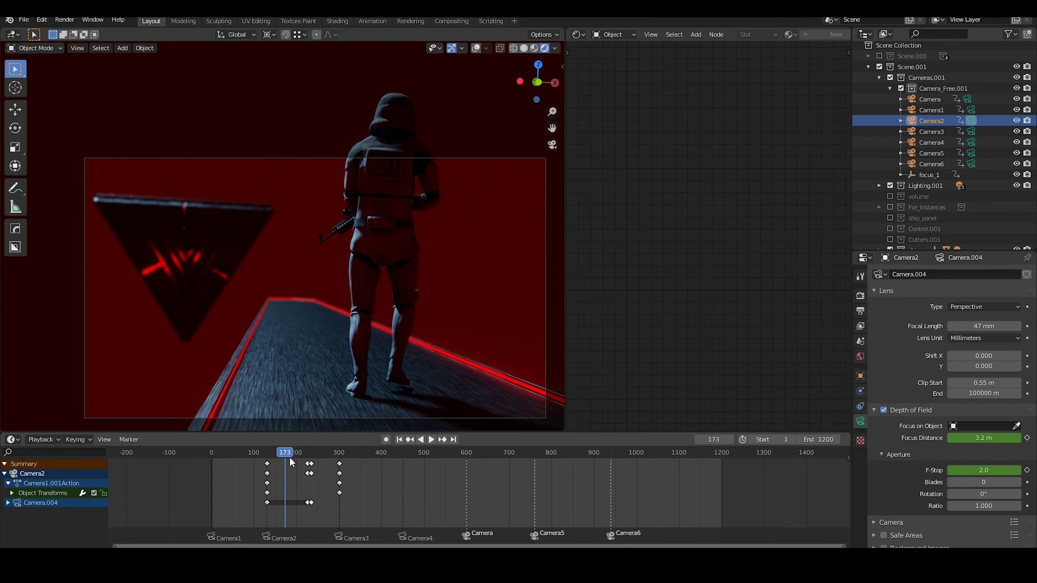
- Shift Camera2's keyframes near frame 224 by 26 frames and preview the playback
drag(329, 522, 325, 495)
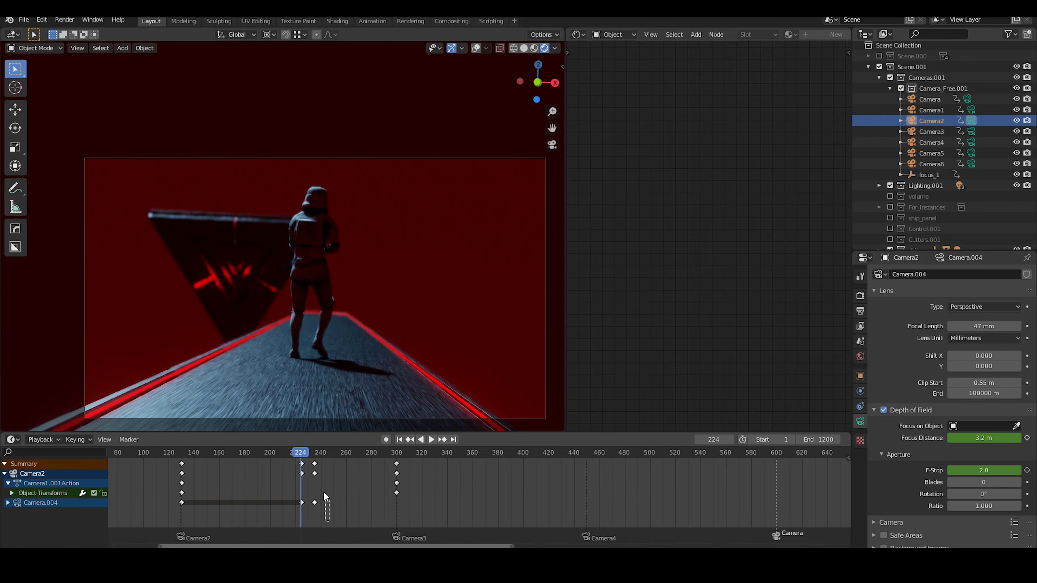
click(387, 496)
key(space)
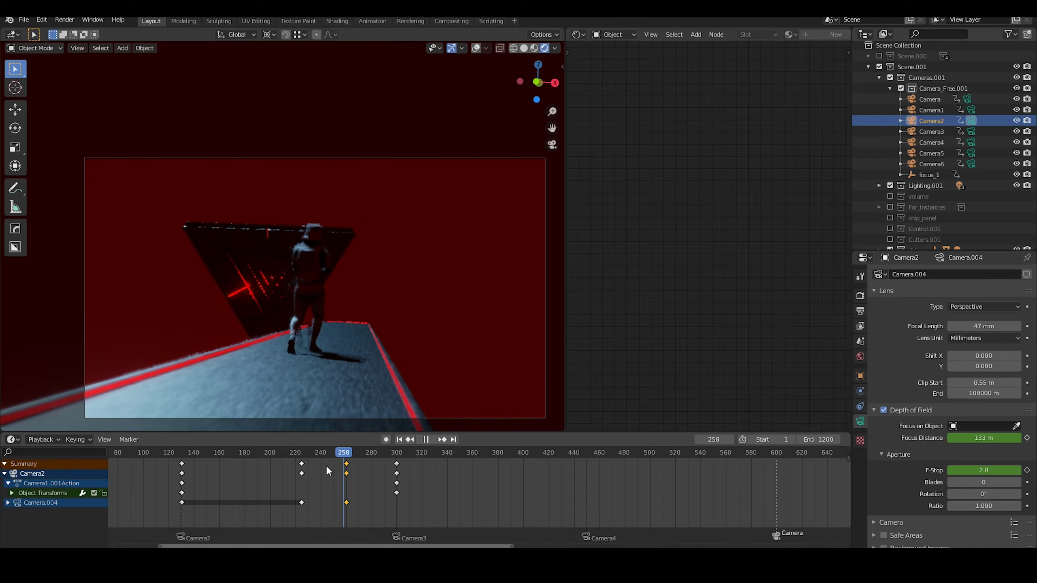
key(Escape)
- Merge the shader editor into the viewport, re-enable the volume collection, and replay from frame one
drag(558, 41, 714, 45)
scroll(490, 490, down, 8)
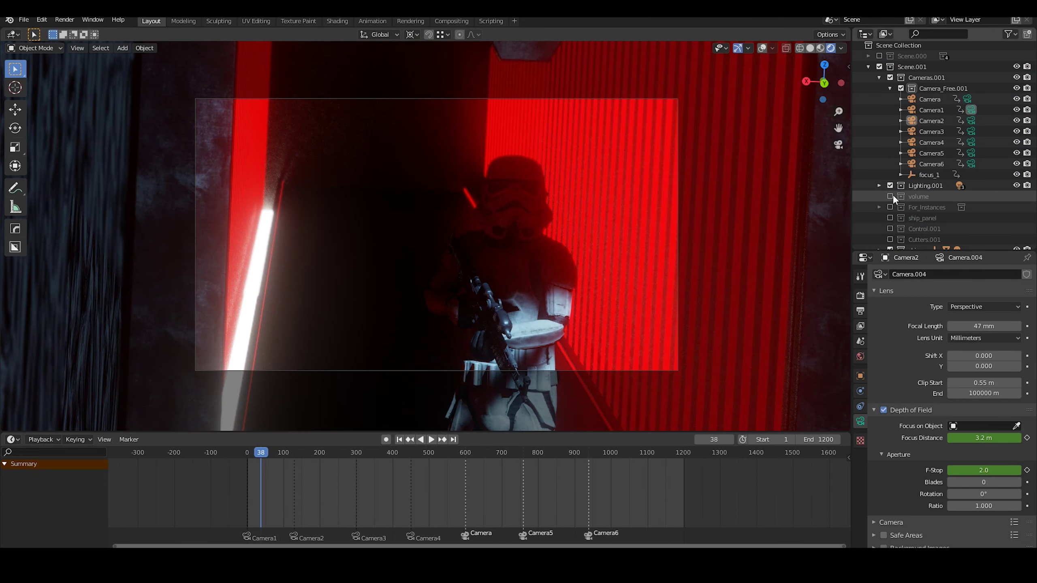
click(891, 196)
key(space)
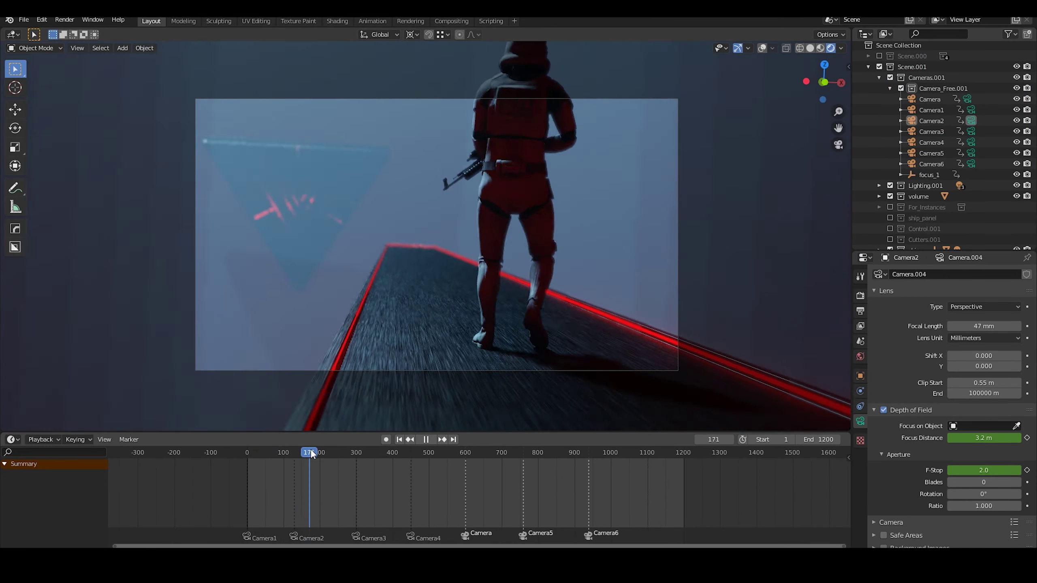
key(shift+Left)
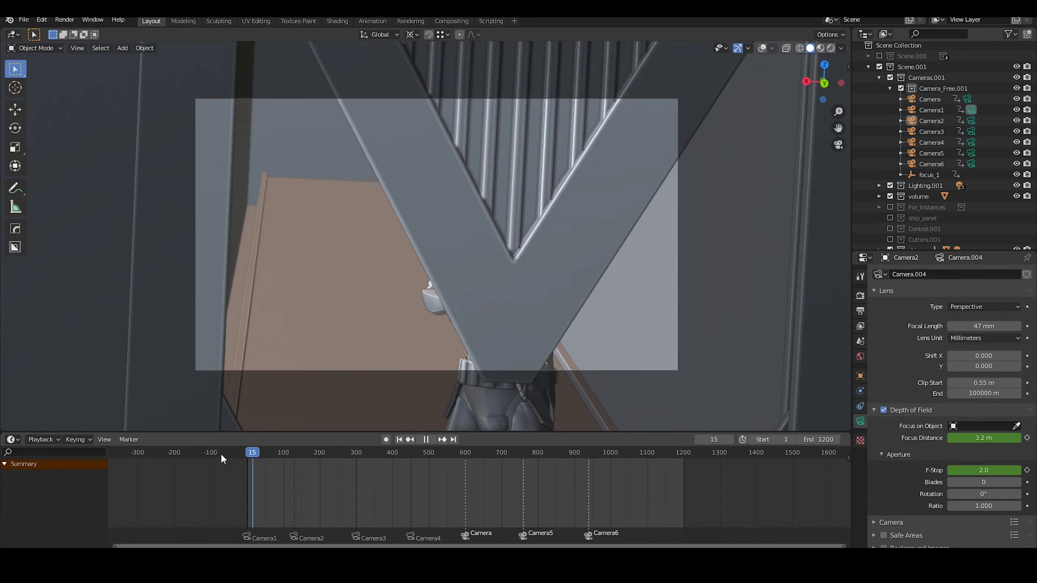